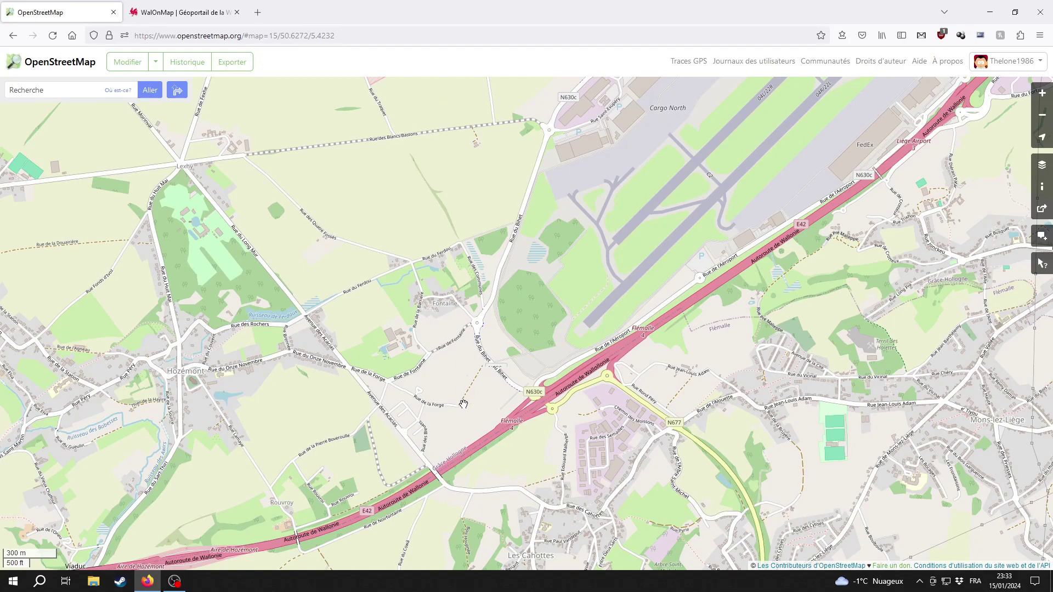
Step: Examine the streets between Hozémont, Fontaine and the E42 motorway beside the airport on the map
{"action": "scroll", "coordinate": [566, 370], "scroll_direction": "up", "scroll_amount": 1}
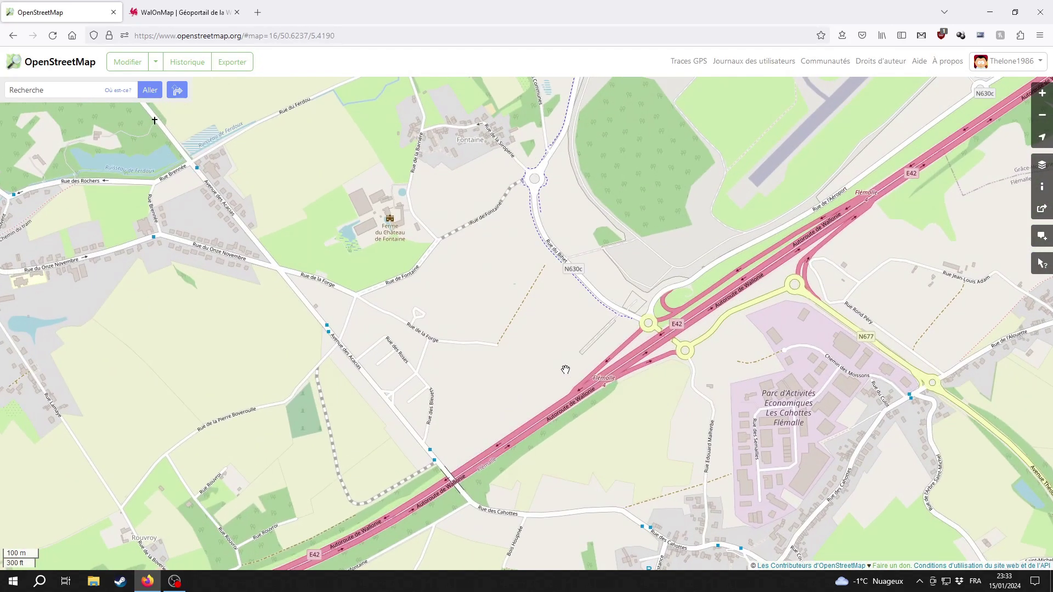
{"action": "left_click_drag", "start_coordinate": [724, 419], "coordinate": [633, 364]}
{"action": "left_click_drag", "start_coordinate": [500, 346], "coordinate": [580, 336]}
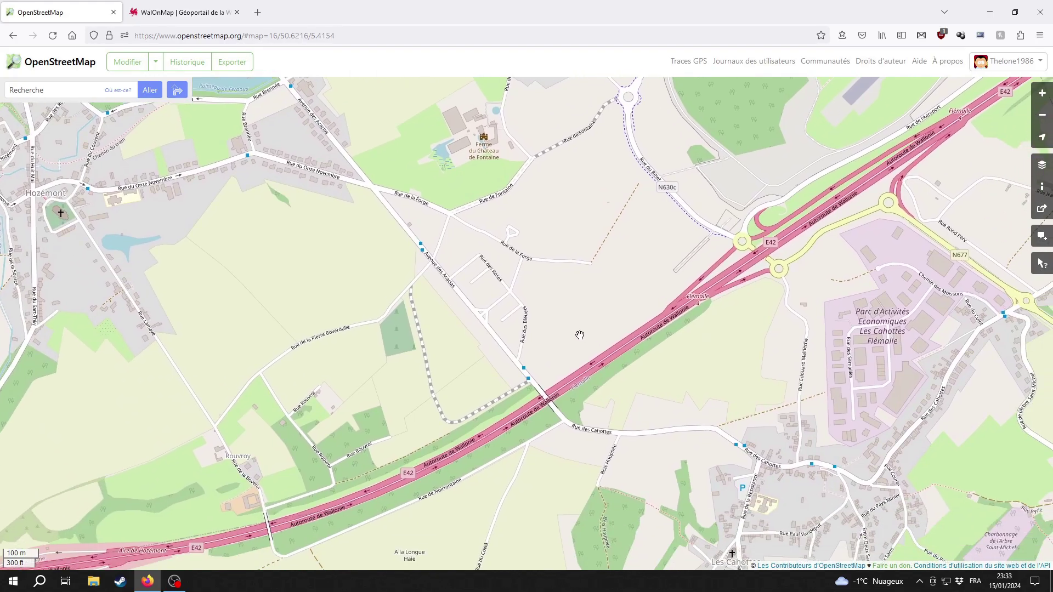
{"action": "left_click_drag", "start_coordinate": [616, 328], "coordinate": [575, 364]}
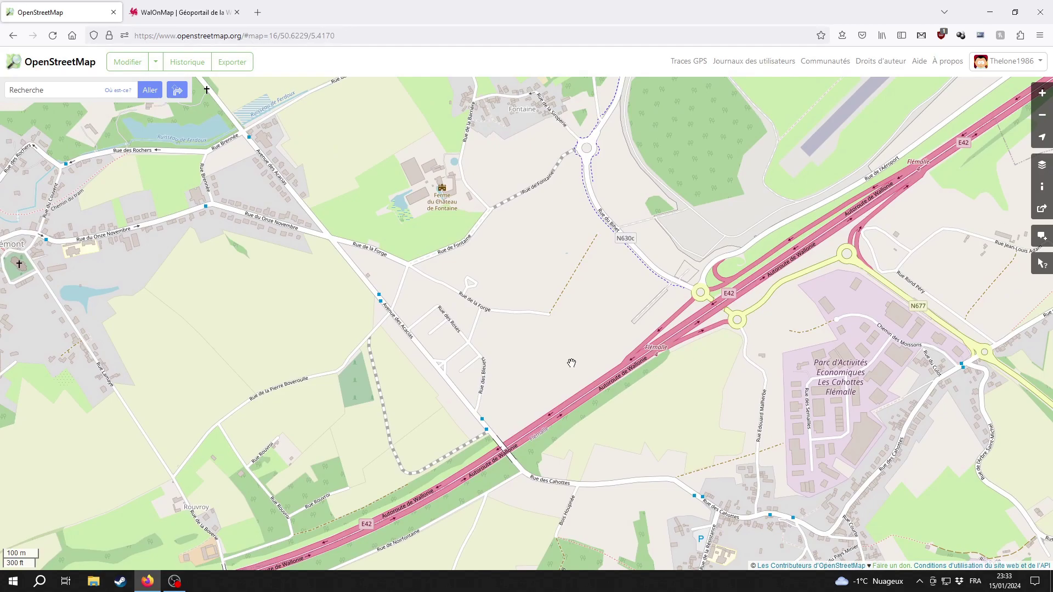
{"action": "left_click_drag", "start_coordinate": [570, 364], "coordinate": [505, 411]}
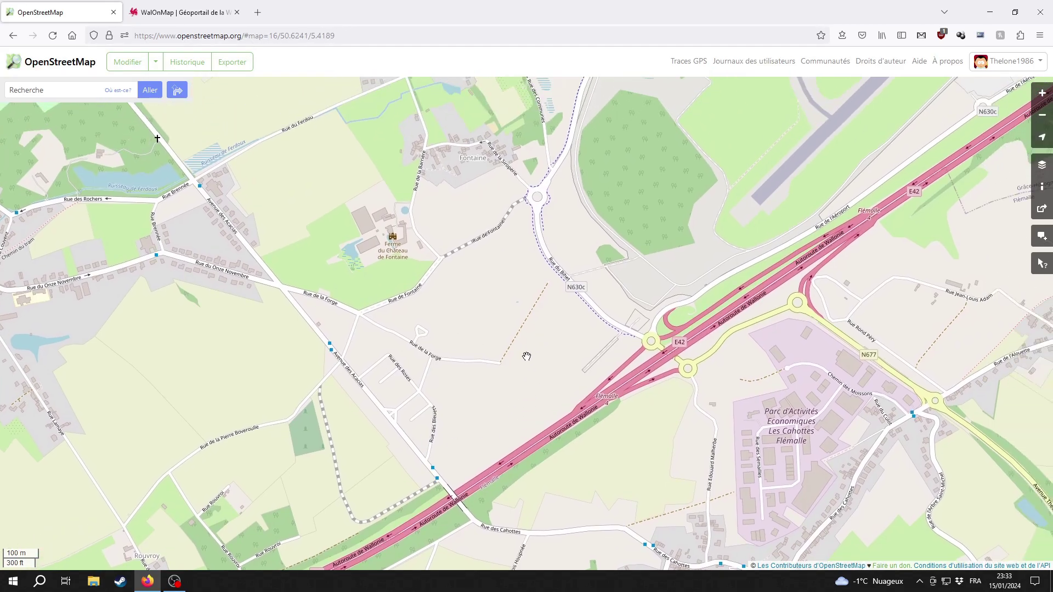
{"action": "left_click_drag", "start_coordinate": [434, 413], "coordinate": [503, 377]}
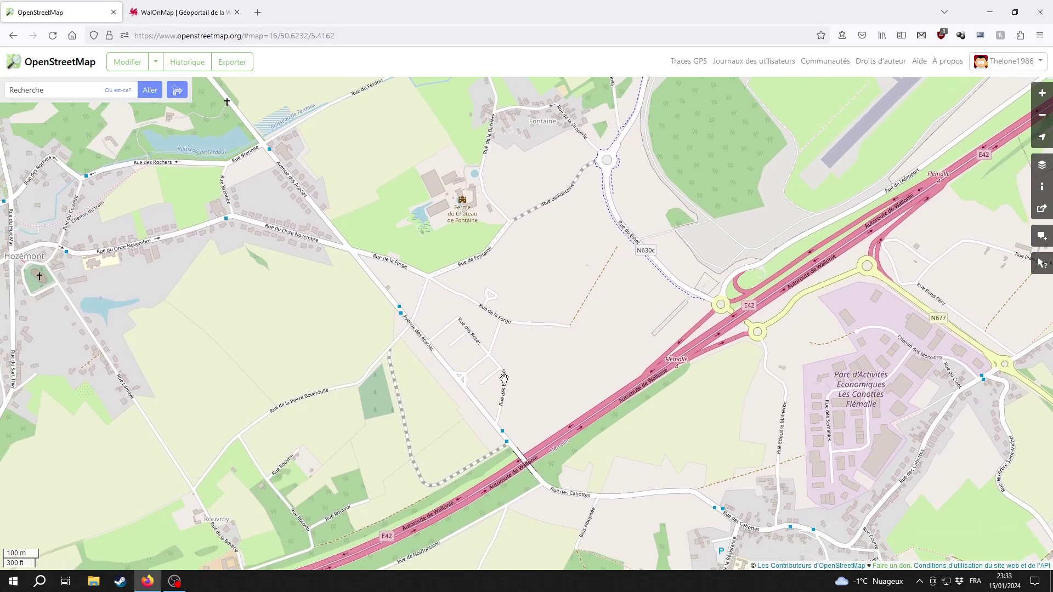
{"action": "scroll", "coordinate": [588, 384], "scroll_direction": "down", "scroll_amount": 3}
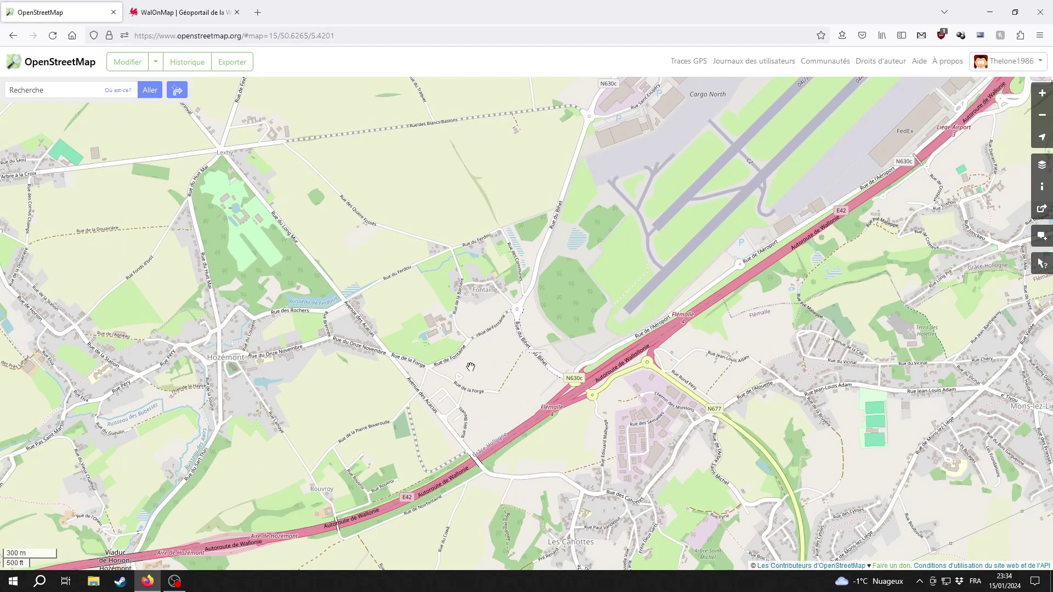
{"action": "left_click_drag", "start_coordinate": [464, 384], "coordinate": [540, 329]}
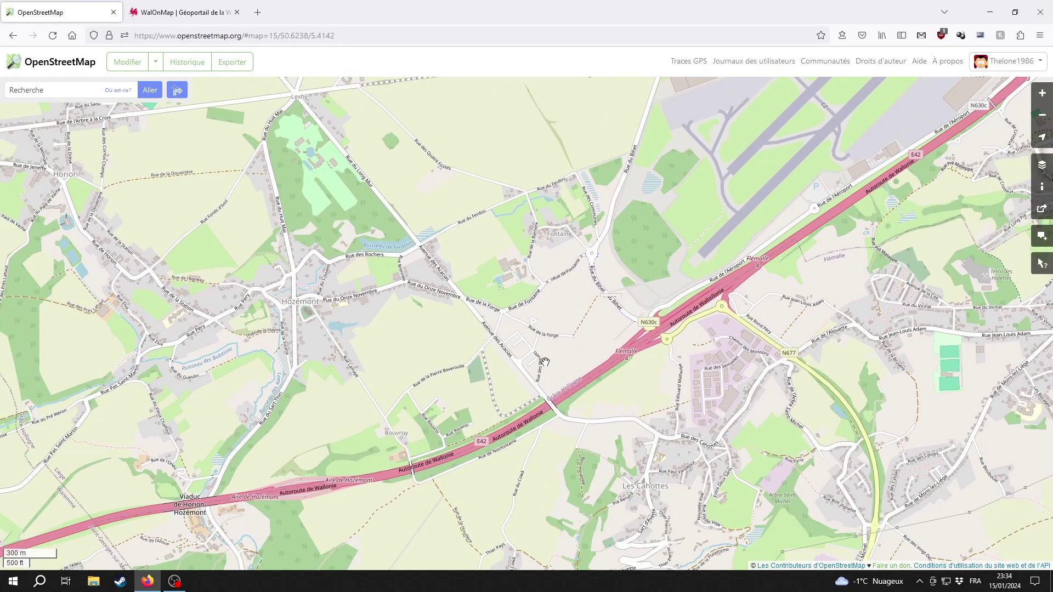
Step: Open the map editor on the streets between Avenue des Acacias and Rue de la Forge
{"action": "scroll", "coordinate": [545, 361], "scroll_direction": "up", "scroll_amount": 3}
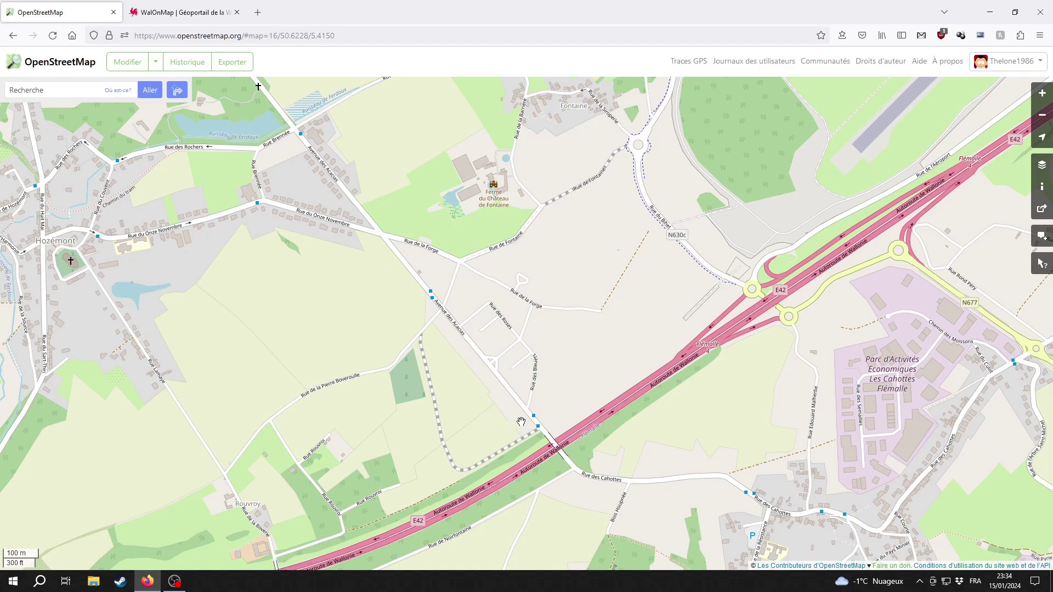
{"action": "scroll", "coordinate": [551, 355], "scroll_direction": "up", "scroll_amount": 3}
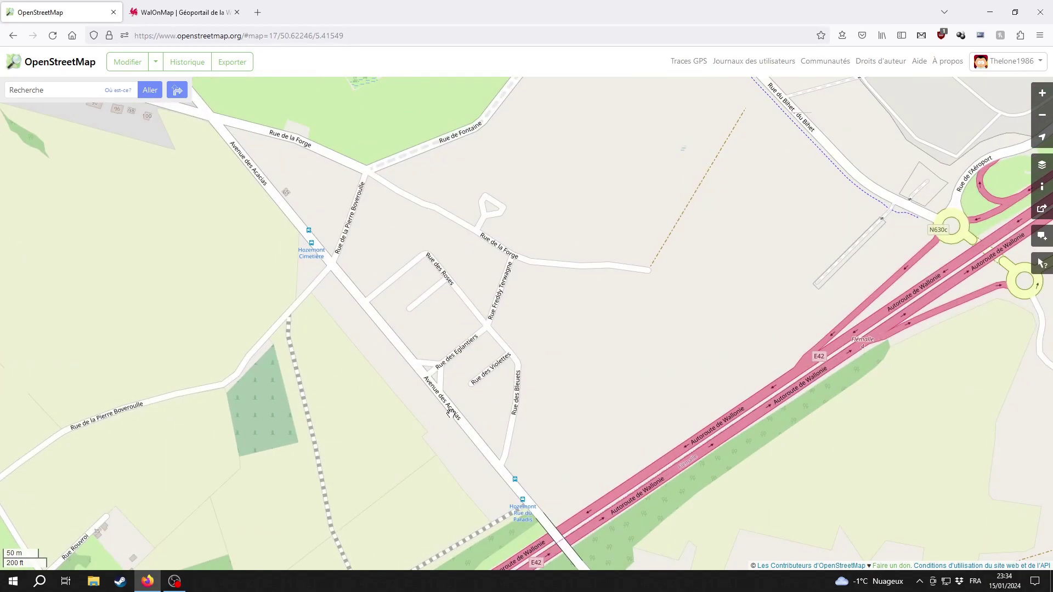
{"action": "left_click_drag", "start_coordinate": [493, 394], "coordinate": [528, 376]}
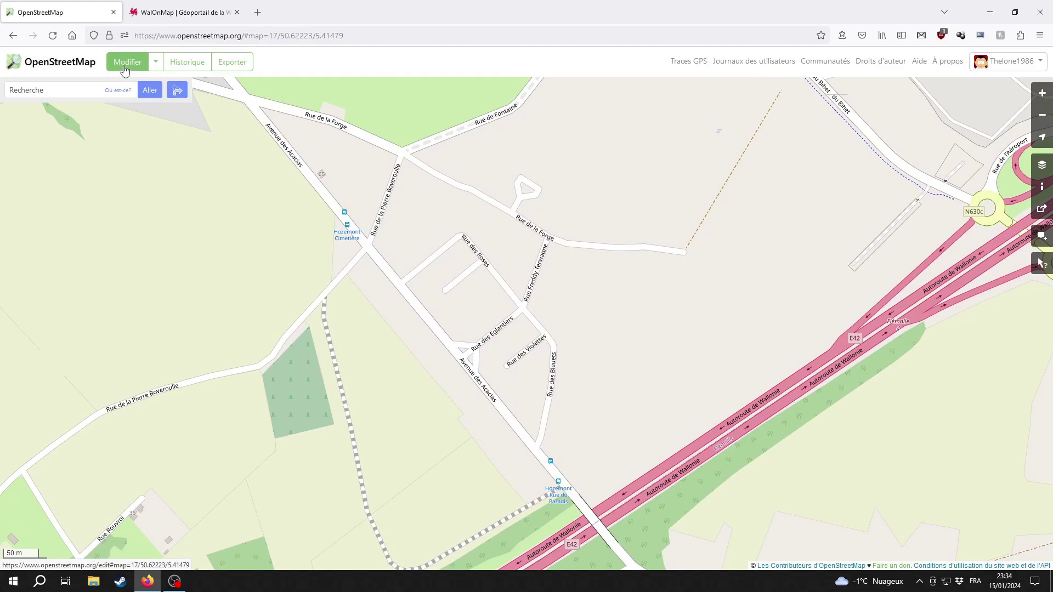
{"action": "left_click", "coordinate": [124, 63]}
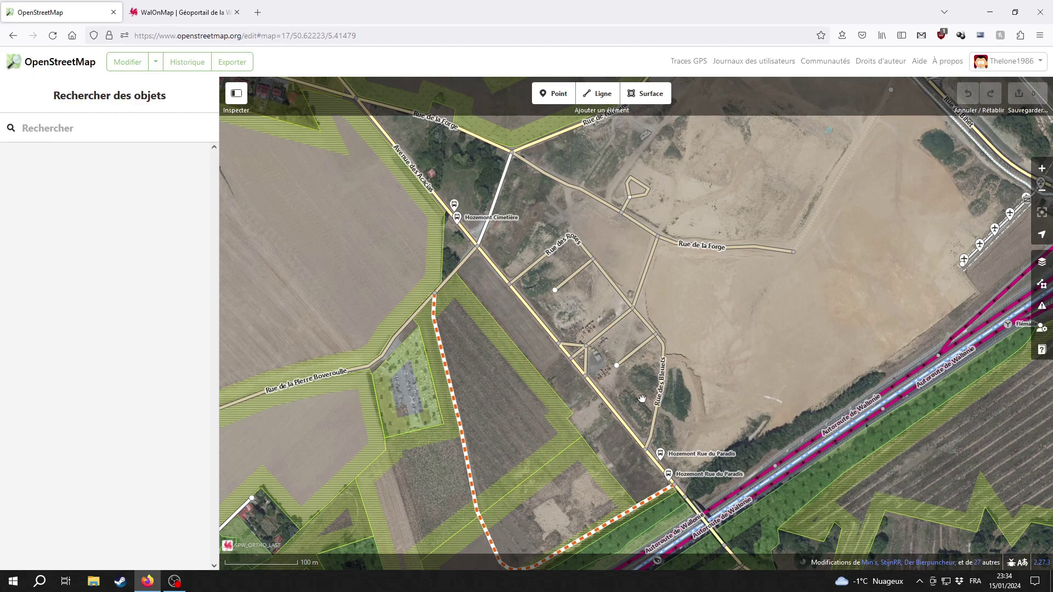
Step: Inspect Rue de la Forge, Rue des Eglantiers and the neighbouring streets against the most recent aerial imagery
{"action": "left_click_drag", "start_coordinate": [696, 248], "coordinate": [619, 272]}
{"action": "left_click", "coordinate": [618, 273]}
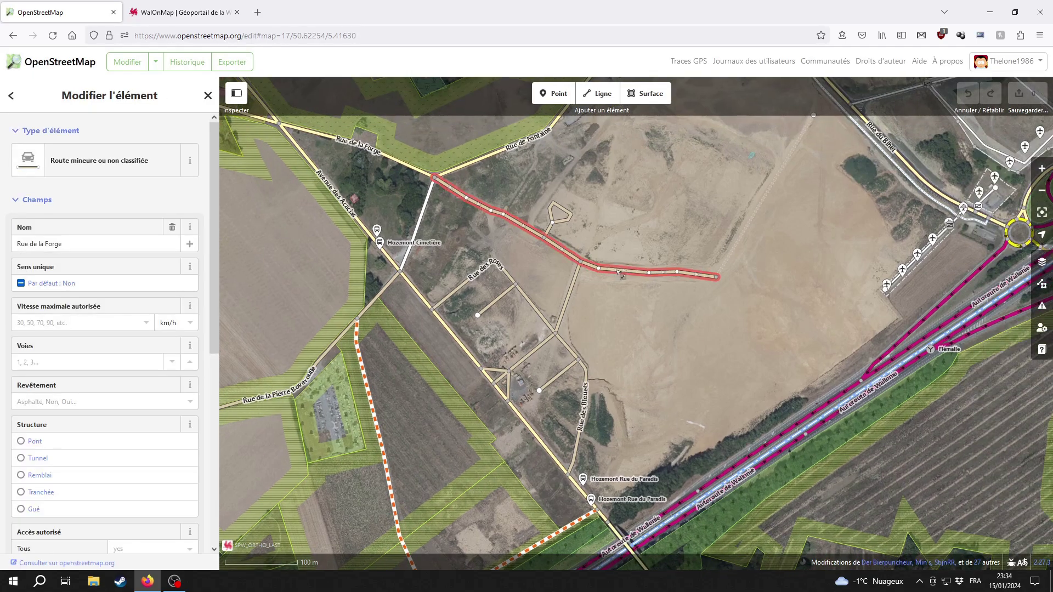
{"action": "left_click", "coordinate": [538, 288]}
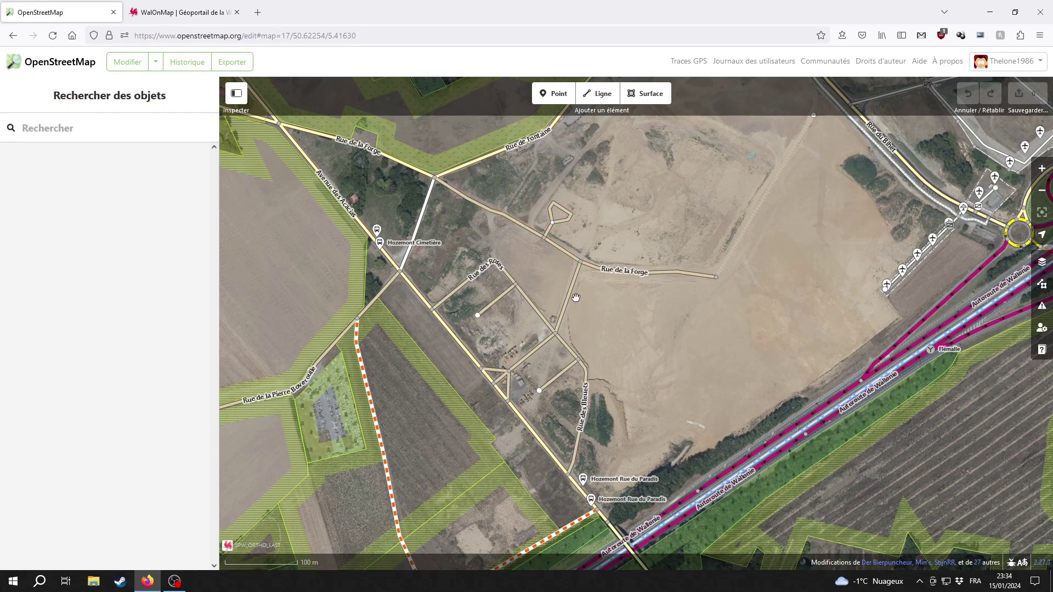
{"action": "scroll", "coordinate": [537, 288], "scroll_direction": "up", "scroll_amount": 3}
{"action": "left_click_drag", "start_coordinate": [523, 293], "coordinate": [547, 239]}
{"action": "left_click_drag", "start_coordinate": [477, 305], "coordinate": [542, 307]}
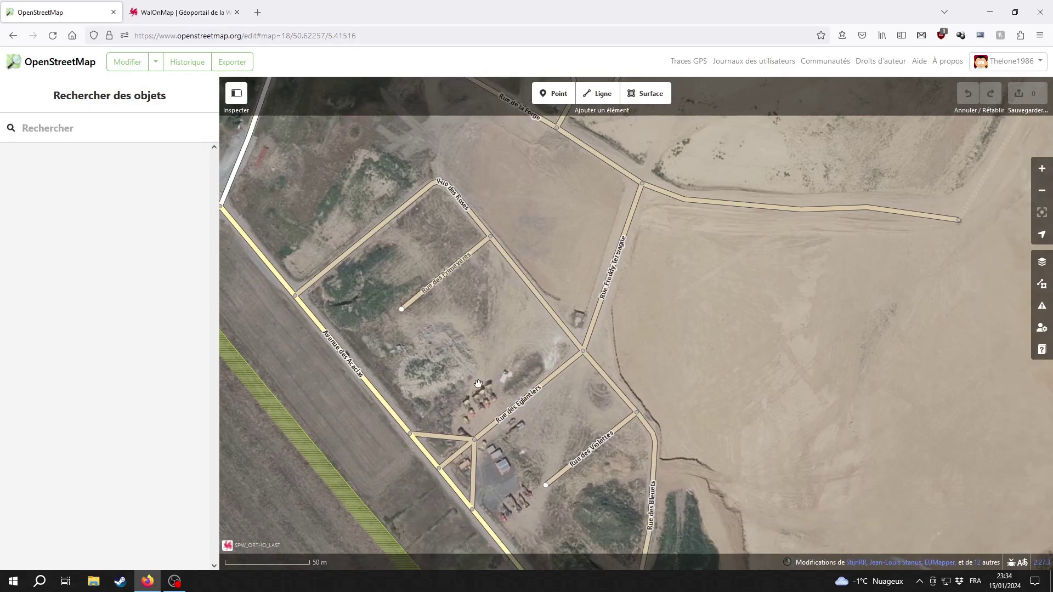
{"action": "scroll", "coordinate": [563, 328], "scroll_direction": "down", "scroll_amount": 2}
{"action": "left_click", "coordinate": [564, 335]}
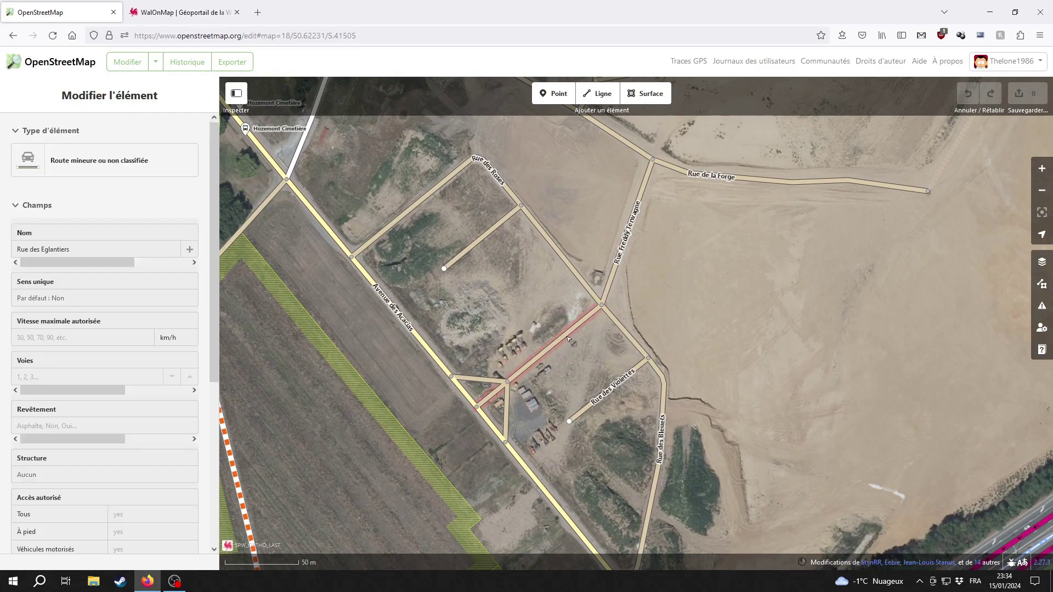
{"action": "key", "text": "Escape"}
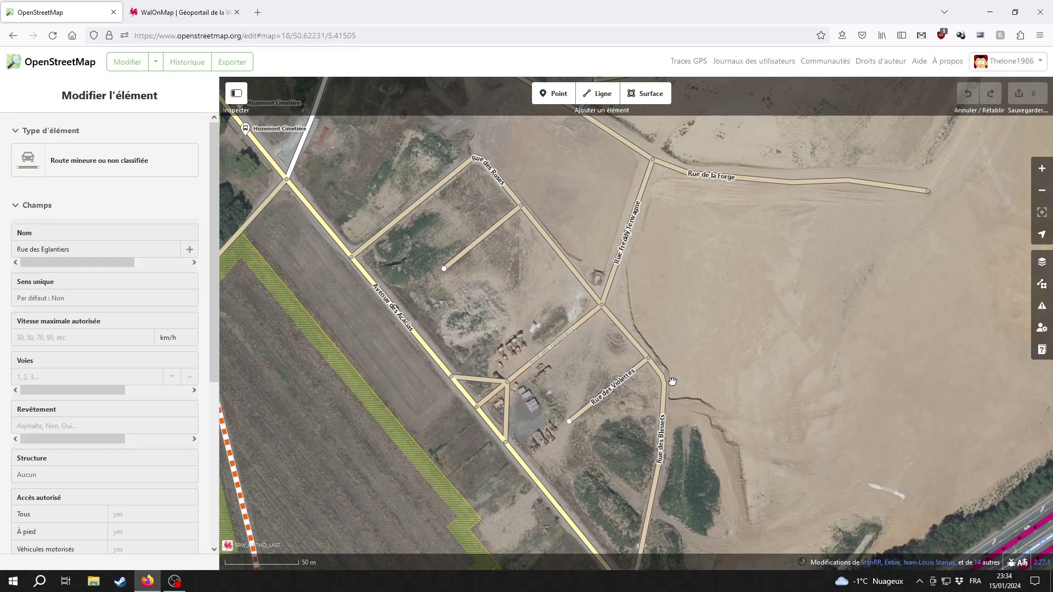
Step: Set the background to SPW(allonie) 2009-2010 aerial imagery and examine the housing estate around Rue des Bleuets and its surroundings
{"action": "left_click", "coordinate": [1042, 261]}
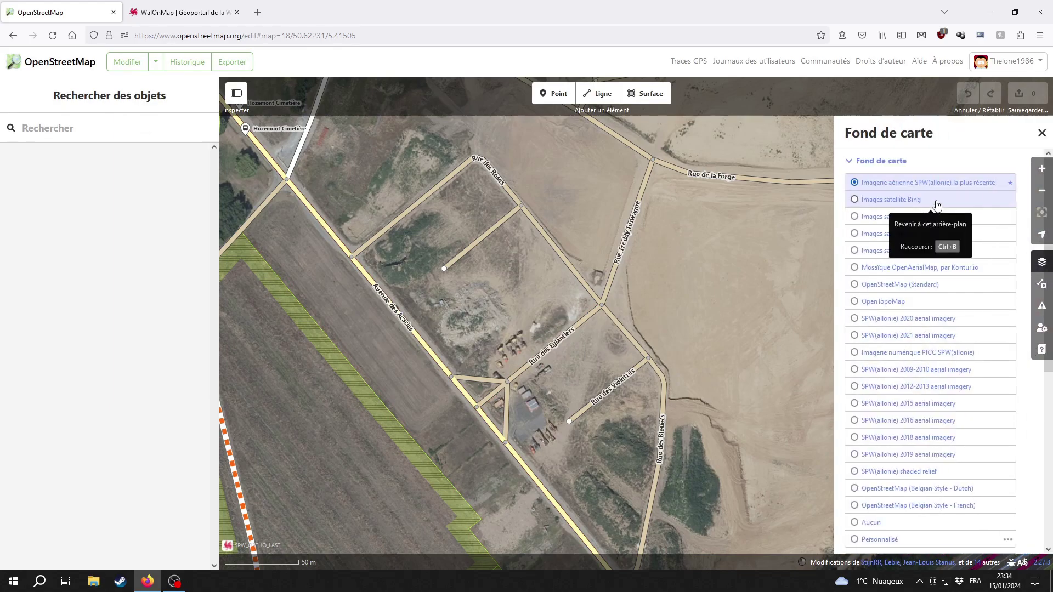
{"action": "left_click", "coordinate": [940, 370]}
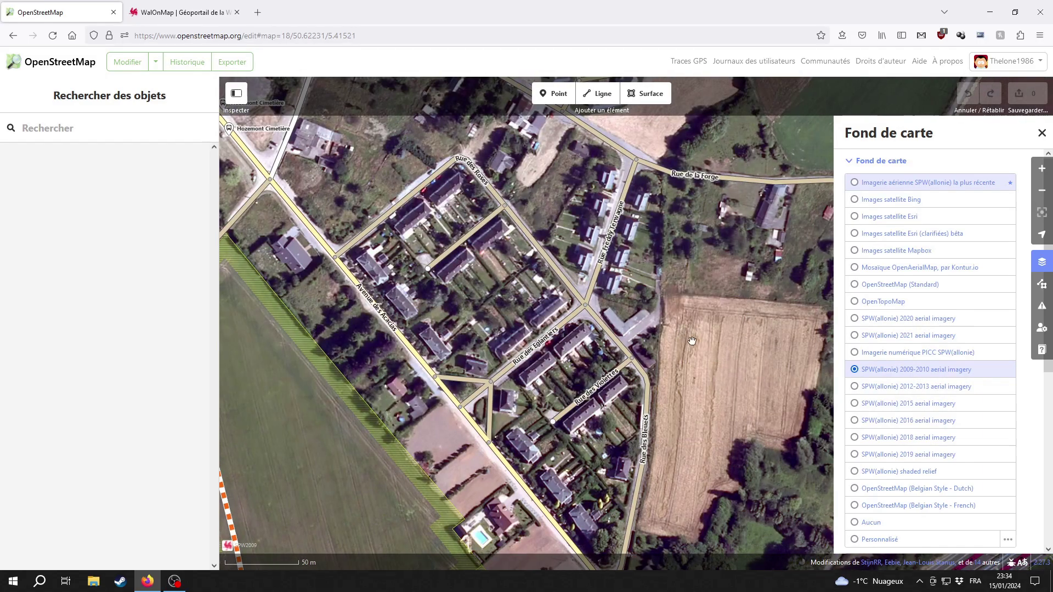
{"action": "scroll", "coordinate": [702, 338], "scroll_direction": "down", "scroll_amount": 3}
{"action": "scroll", "coordinate": [692, 341], "scroll_direction": "down", "scroll_amount": 1}
{"action": "left_click_drag", "start_coordinate": [724, 324], "coordinate": [661, 338]}
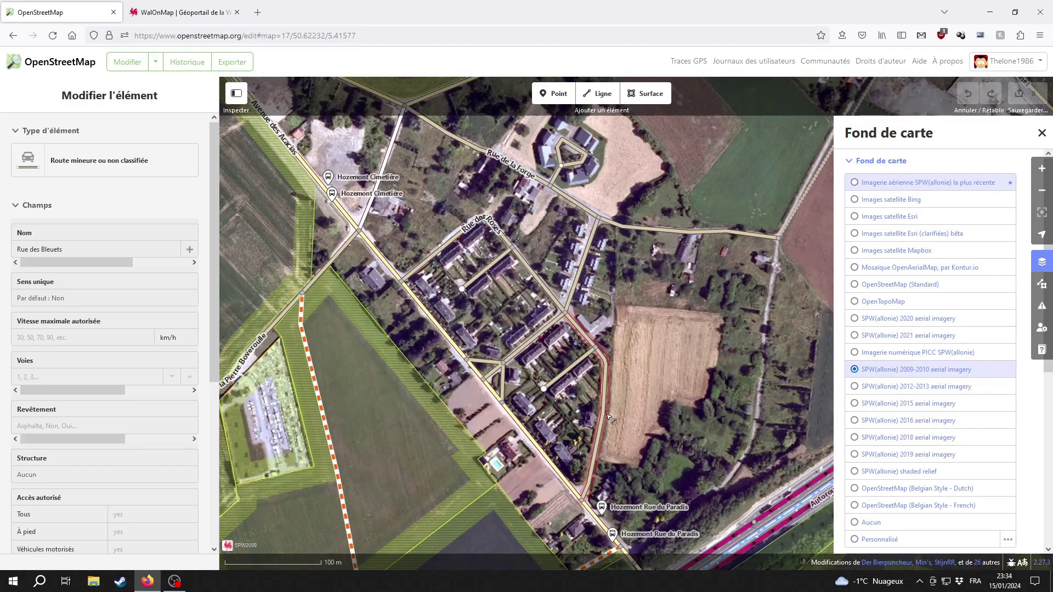
{"action": "left_click_drag", "start_coordinate": [686, 384], "coordinate": [580, 389]}
{"action": "scroll", "coordinate": [580, 389], "scroll_direction": "down", "scroll_amount": 1}
{"action": "scroll", "coordinate": [580, 389], "scroll_direction": "down", "scroll_amount": 2}
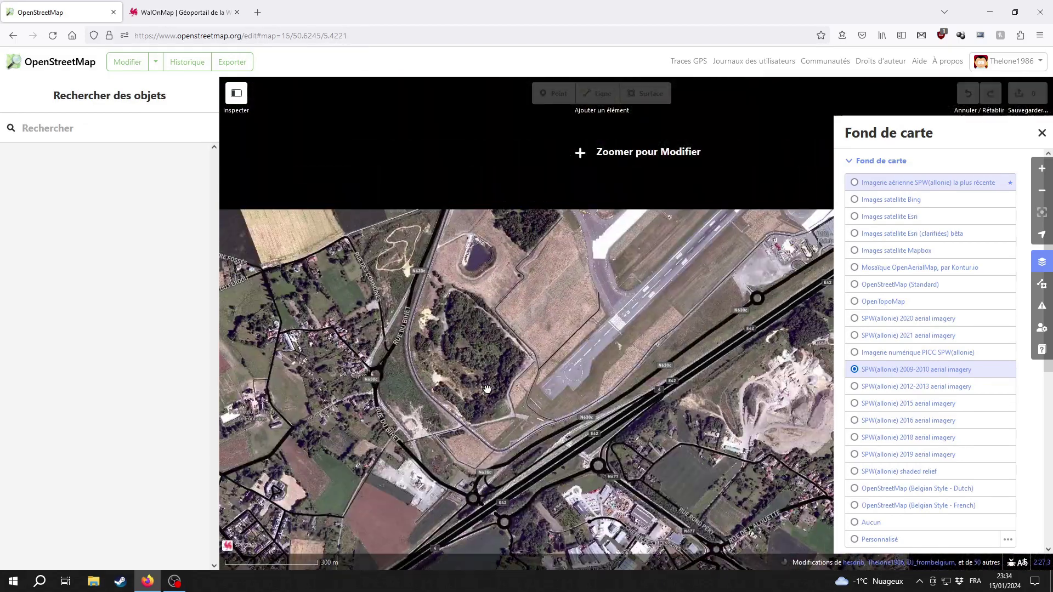
{"action": "left_click_drag", "start_coordinate": [487, 388], "coordinate": [614, 348]}
{"action": "scroll", "coordinate": [446, 400], "scroll_direction": "up", "scroll_amount": 1}
{"action": "scroll", "coordinate": [600, 361], "scroll_direction": "up", "scroll_amount": 1}
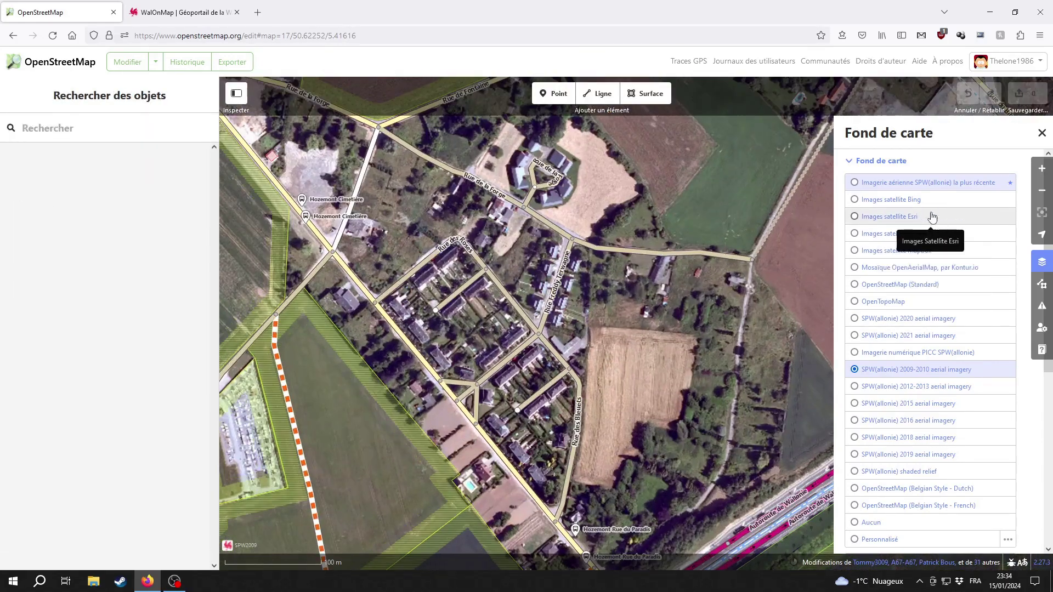
Step: Restore the most recent SPW(allonie) aerial imagery and view the details page of Rue Freddy Terwagne, closing it when done
{"action": "left_click", "coordinate": [896, 184]}
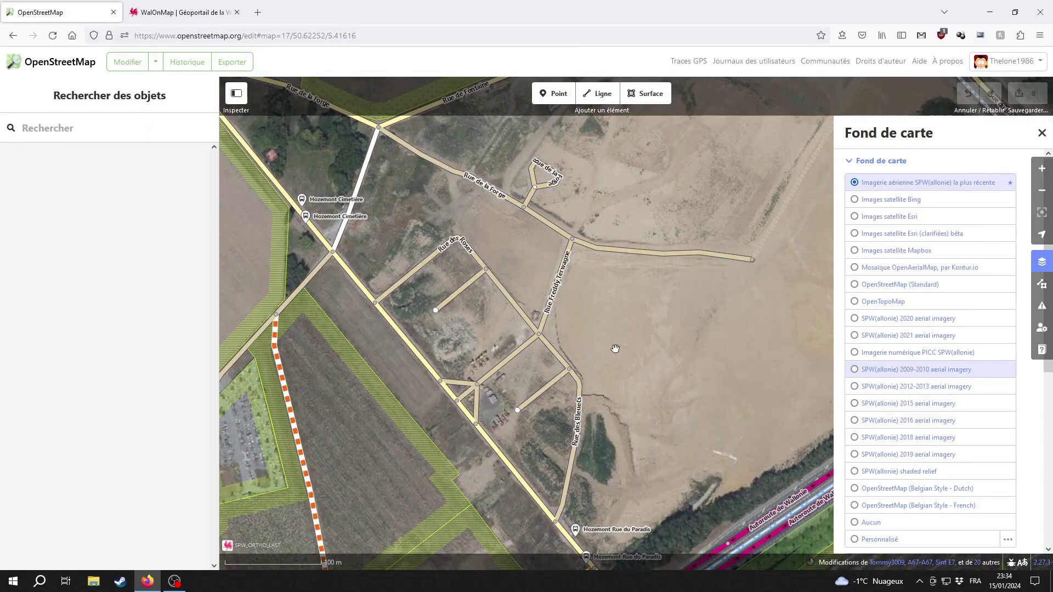
{"action": "left_click", "coordinate": [549, 293]}
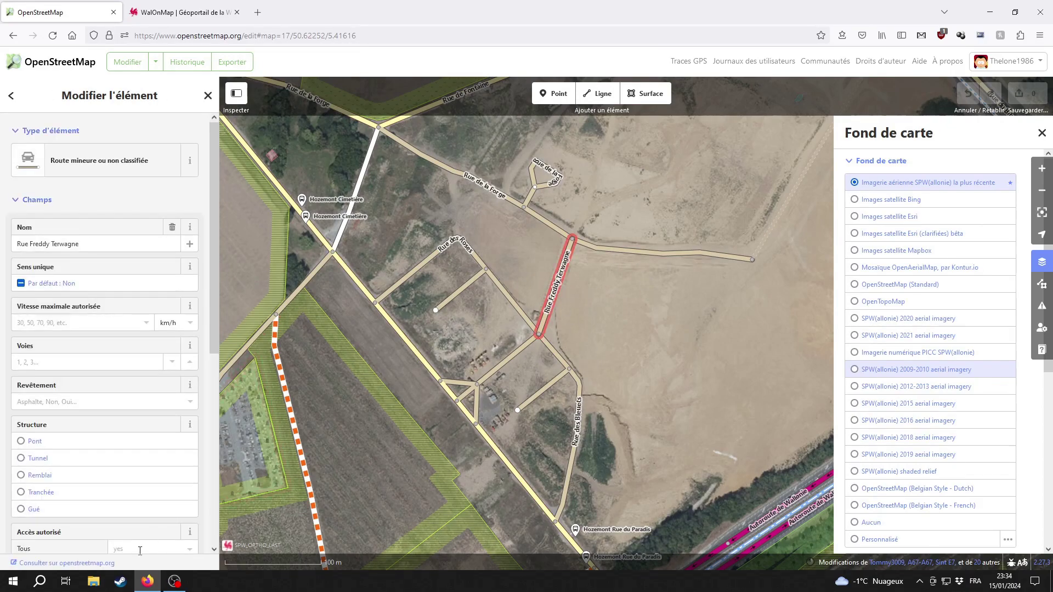
{"action": "left_click", "coordinate": [101, 564]}
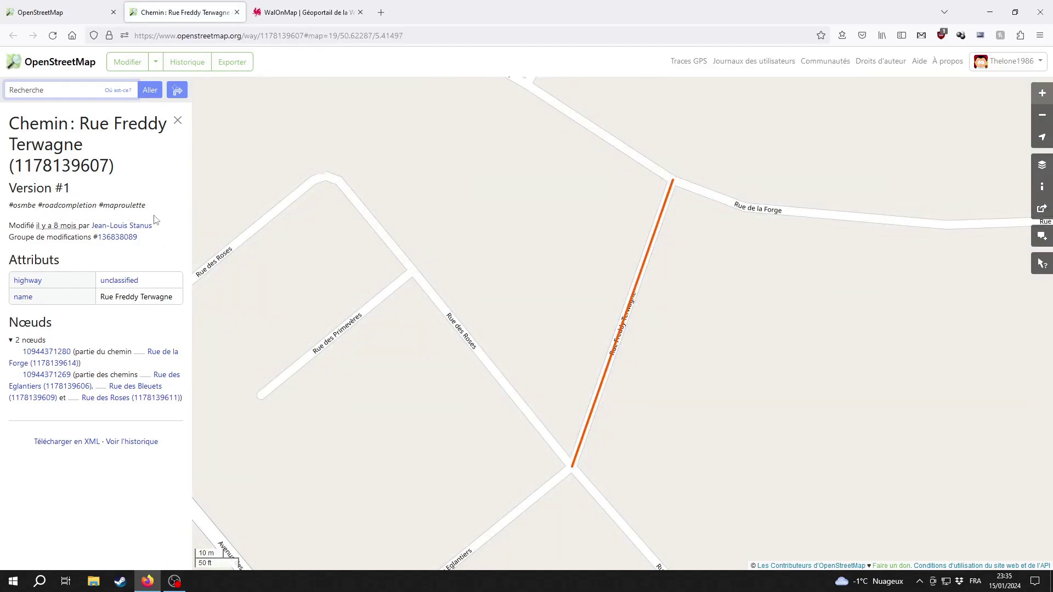
{"action": "left_click", "coordinate": [178, 123]}
{"action": "key", "text": "ctrl+w"}
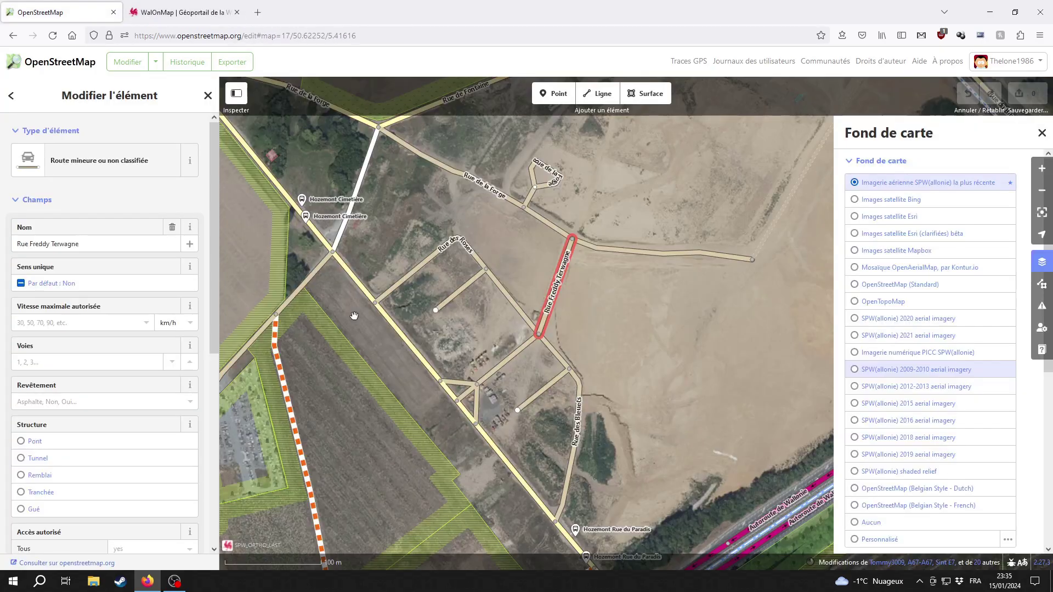
Step: View the details page of Rue des Roses to check its last edit and attributes, and return to the editor
{"action": "left_click", "coordinate": [650, 363]}
{"action": "left_click_drag", "start_coordinate": [604, 366], "coordinate": [643, 348]}
{"action": "left_click_drag", "start_coordinate": [566, 194], "coordinate": [545, 294]}
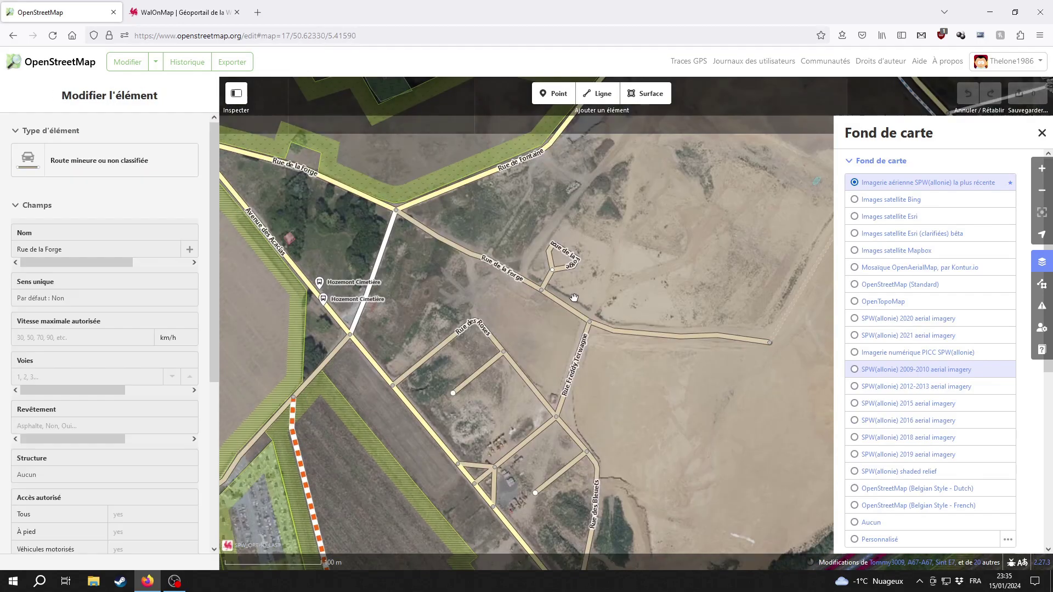
{"action": "left_click_drag", "start_coordinate": [649, 467], "coordinate": [686, 372]}
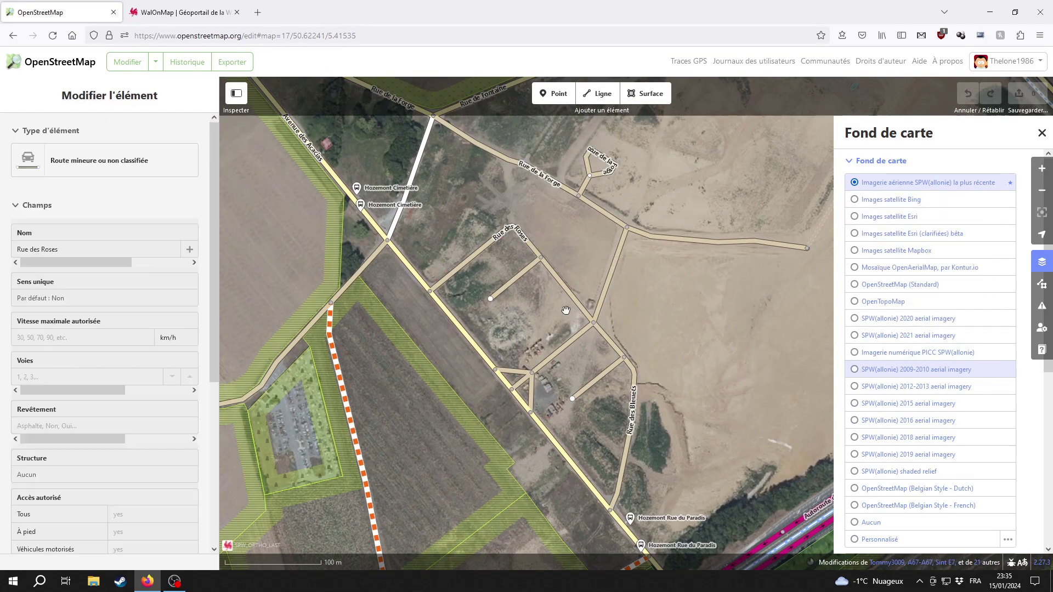
{"action": "left_click", "coordinate": [577, 296]}
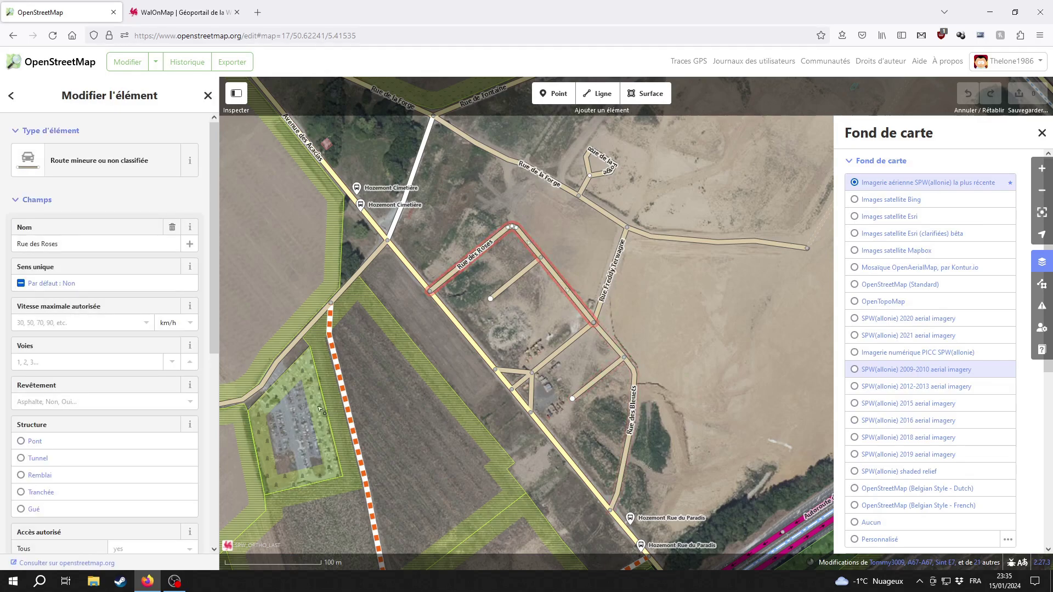
{"action": "left_click", "coordinate": [105, 567]}
{"action": "left_click_drag", "start_coordinate": [23, 168], "coordinate": [110, 166]}
{"action": "left_click", "coordinate": [138, 170]}
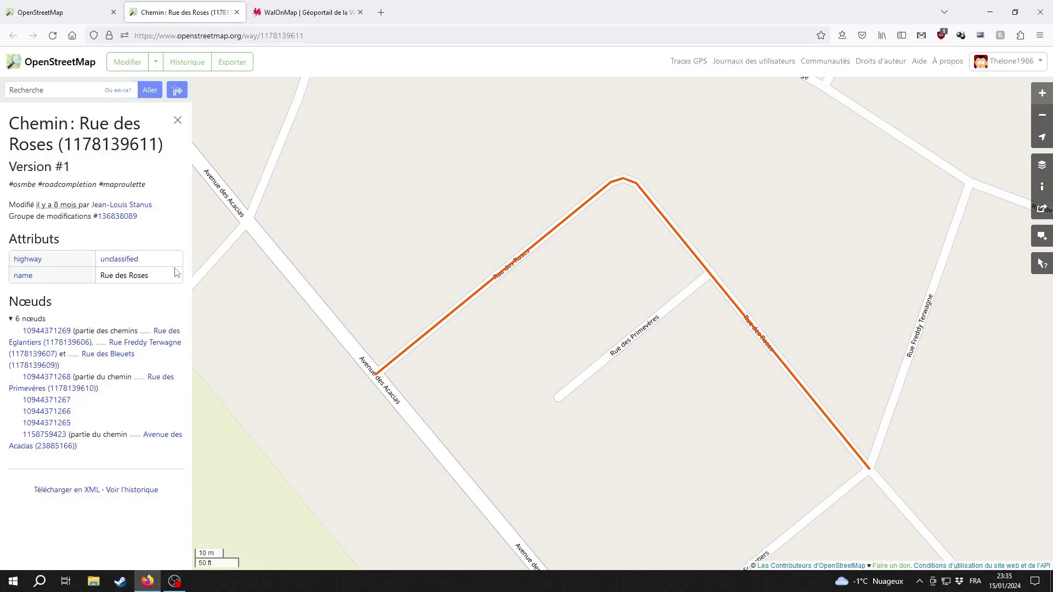
{"action": "left_click", "coordinate": [178, 120]}
{"action": "left_click", "coordinate": [237, 12]}
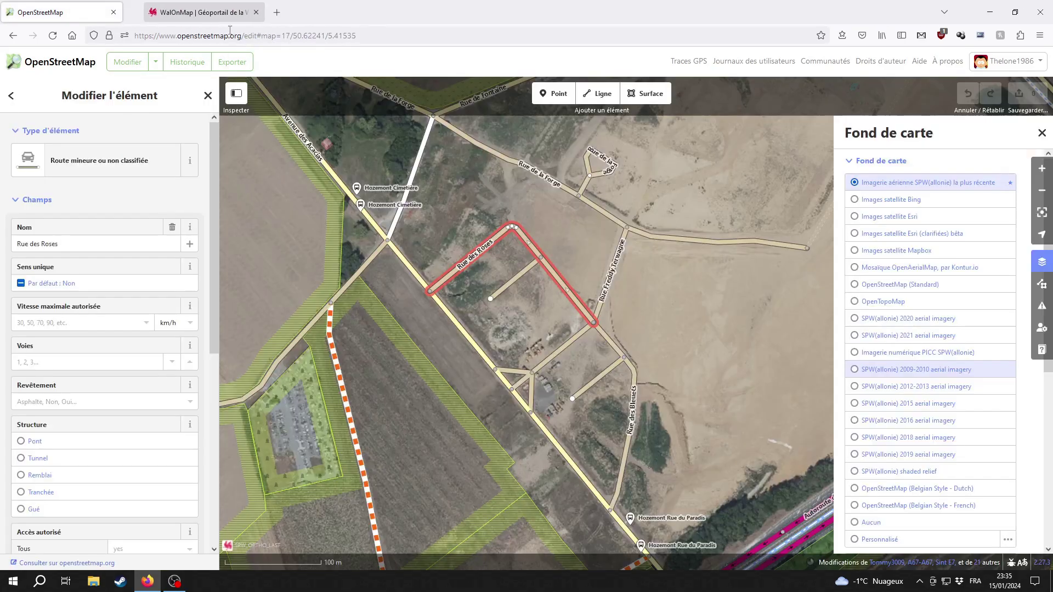
Step: Check the attributes of Rue des Bleuets
{"action": "left_click", "coordinate": [632, 406]}
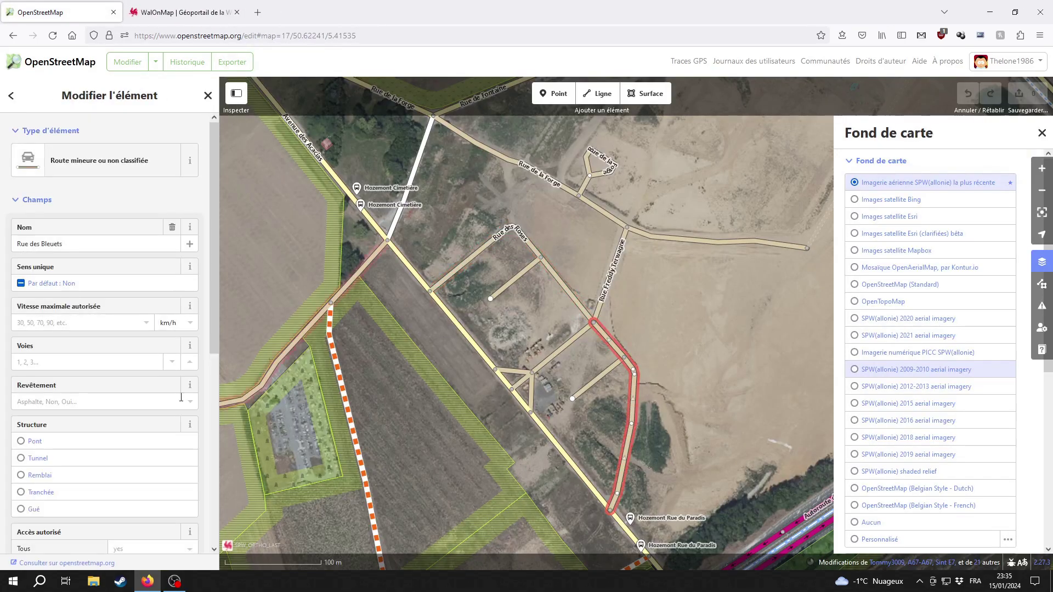
{"action": "left_click", "coordinate": [128, 496]}
{"action": "key", "text": "ctrl+w"}
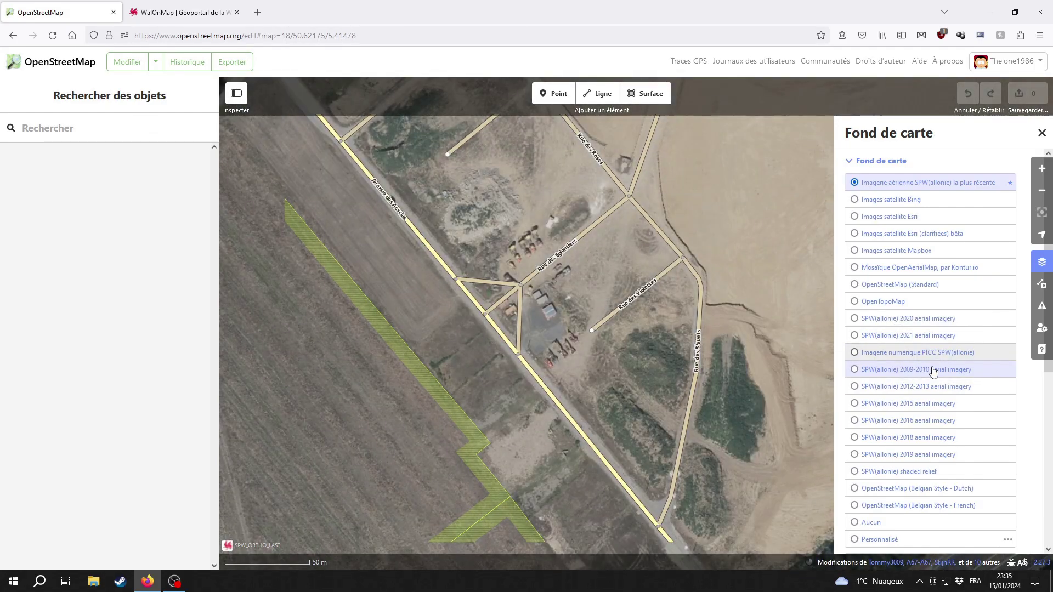
Step: Compare the area around Rue des Eglantiers on the SPW(allonie) 2009-2010 aerial imagery and on the most recent imagery
{"action": "left_click", "coordinate": [933, 370]}
{"action": "scroll", "coordinate": [636, 332], "scroll_direction": "up", "scroll_amount": 2}
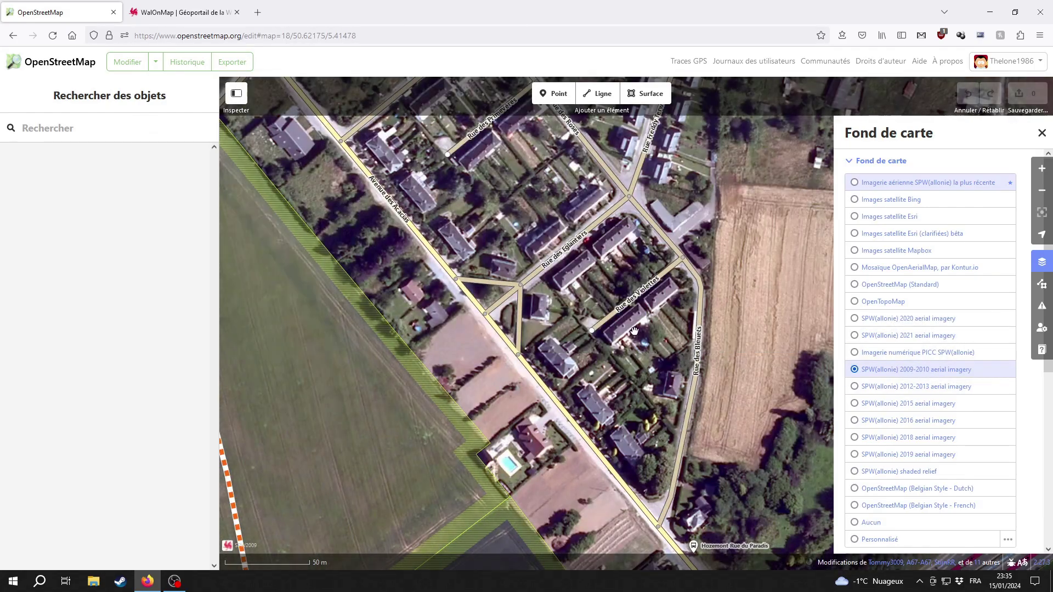
{"action": "left_click", "coordinate": [581, 322]}
{"action": "left_click_drag", "start_coordinate": [586, 189], "coordinate": [670, 316]}
{"action": "key", "text": "Escape"}
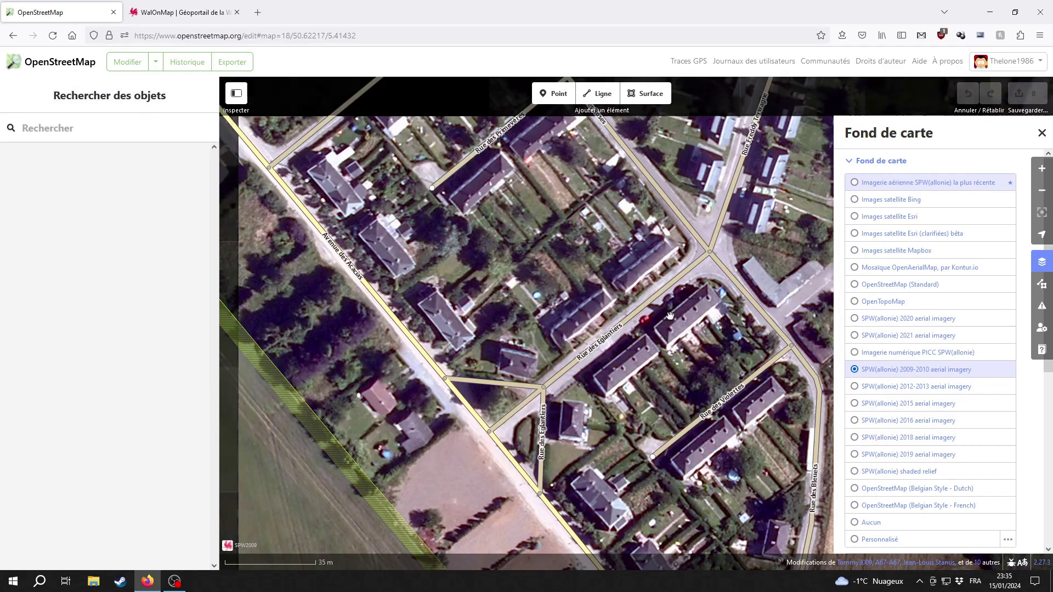
{"action": "left_click", "coordinate": [915, 182]}
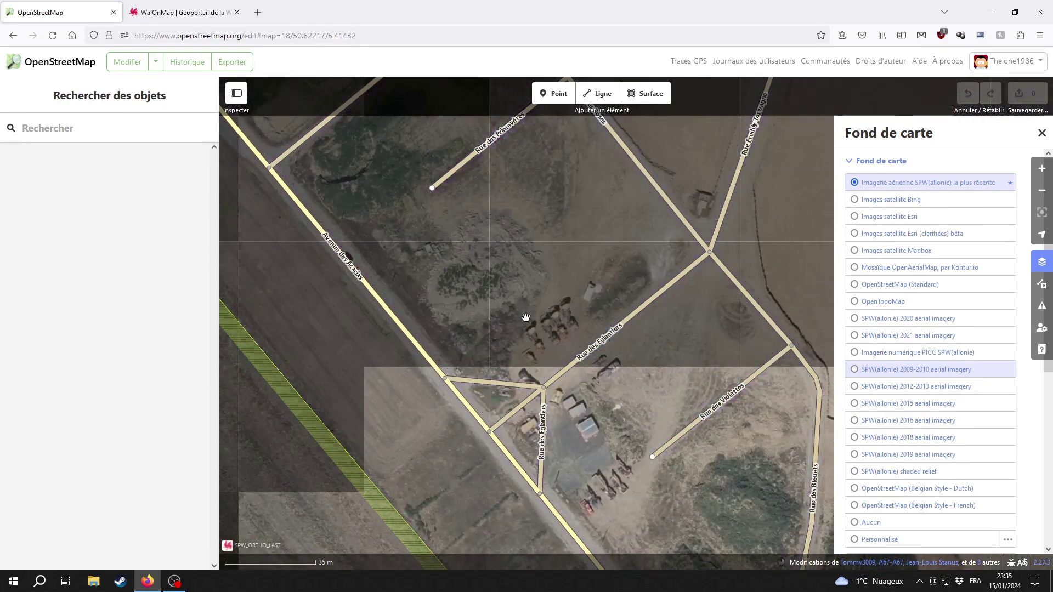
Step: Check the attributes of the unnamed road under construction beside the parking area west of Avenue des Acacias, and deselect it
{"action": "left_click", "coordinate": [570, 374]}
{"action": "key", "text": "Escape"}
{"action": "scroll", "coordinate": [538, 303], "scroll_direction": "down", "scroll_amount": 5}
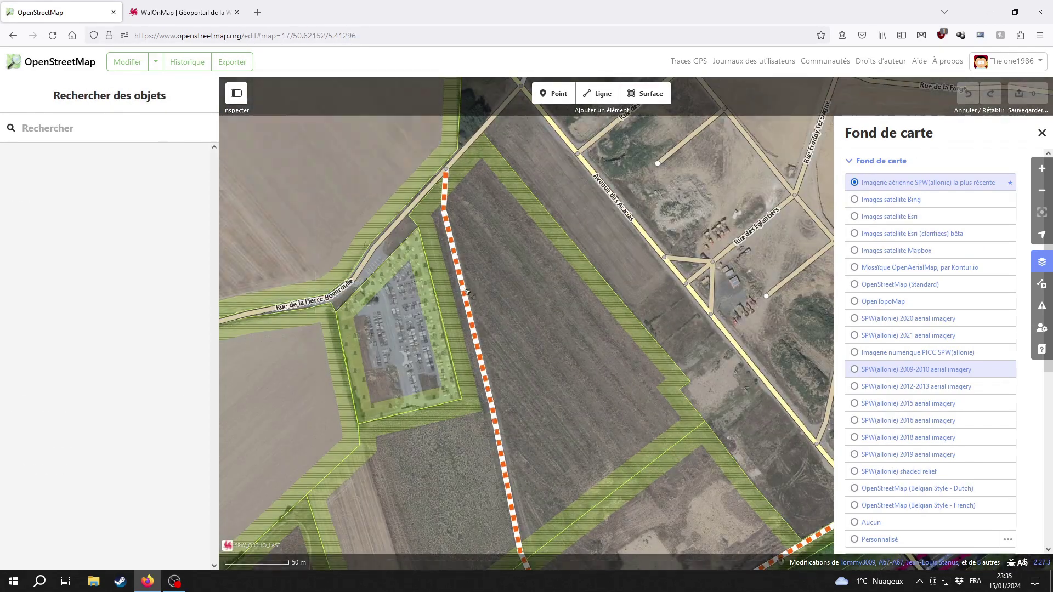
{"action": "left_click", "coordinate": [463, 274]}
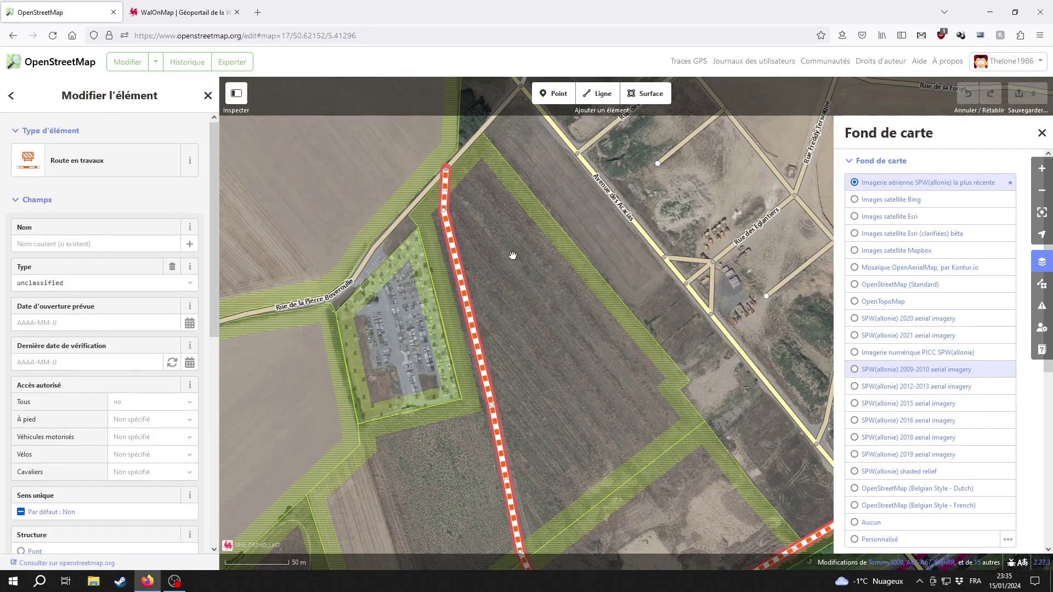
{"action": "left_click_drag", "start_coordinate": [499, 250], "coordinate": [536, 550]}
{"action": "key", "text": "Escape"}
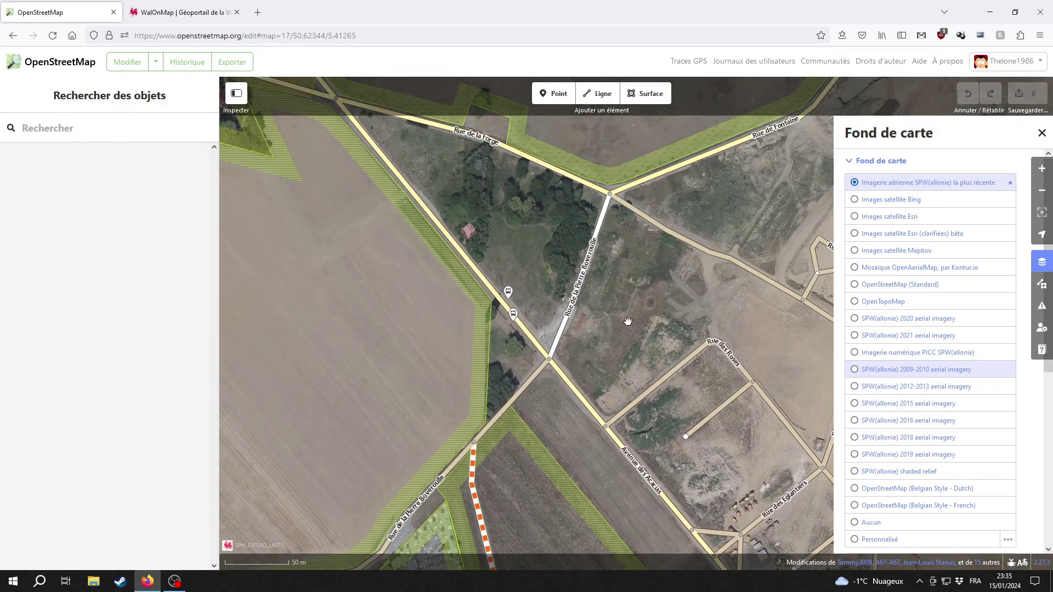
Step: Inspect the area from Rue de la Pierre Boveroulle eastward and follow Rue de la Forge to its eastern end with its attributes shown
{"action": "scroll", "coordinate": [614, 298], "scroll_direction": "up", "scroll_amount": 3}
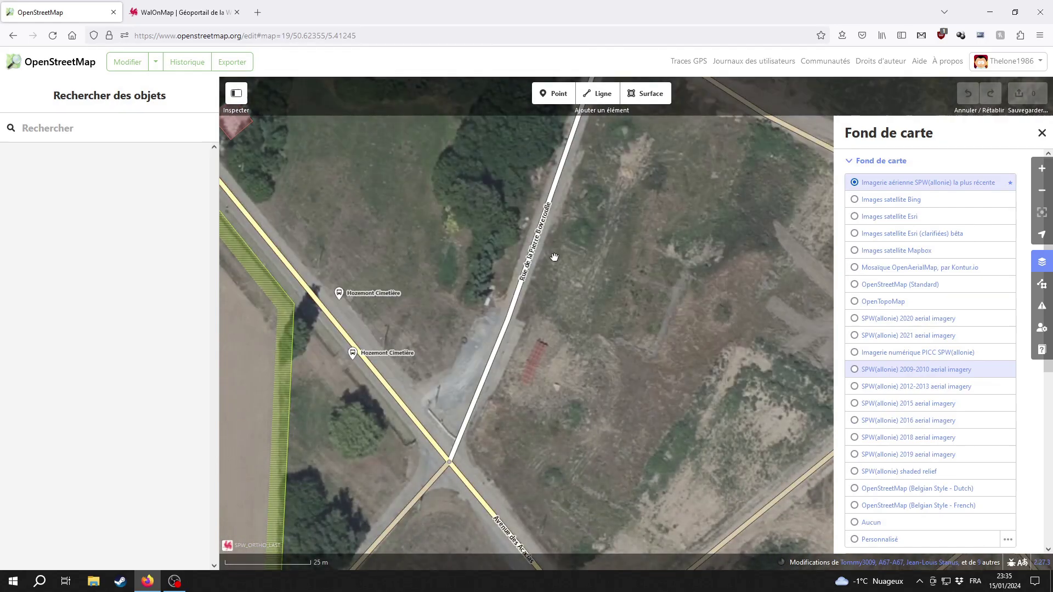
{"action": "left_click_drag", "start_coordinate": [552, 266], "coordinate": [493, 396]}
{"action": "left_click", "coordinate": [482, 397]}
{"action": "left_click_drag", "start_coordinate": [758, 408], "coordinate": [552, 391]}
{"action": "left_click", "coordinate": [552, 391]}
{"action": "left_click", "coordinate": [531, 308]}
{"action": "left_click_drag", "start_coordinate": [828, 512], "coordinate": [465, 357]}
{"action": "key", "text": "Right"}
{"action": "key", "text": "Right"}
{"action": "key", "text": "Right"}
{"action": "key", "text": "Right"}
{"action": "key", "text": "Right"}
{"action": "key", "text": "Right"}
{"action": "key", "text": "Right"}
{"action": "key", "text": "Right"}
{"action": "key", "text": "Right"}
{"action": "key", "text": "Right"}
{"action": "key", "text": "Right"}
{"action": "key", "text": "Right"}
{"action": "key", "text": "Right"}
{"action": "key", "text": "Right"}
{"action": "key", "text": "Right"}
{"action": "key", "text": "Right"}
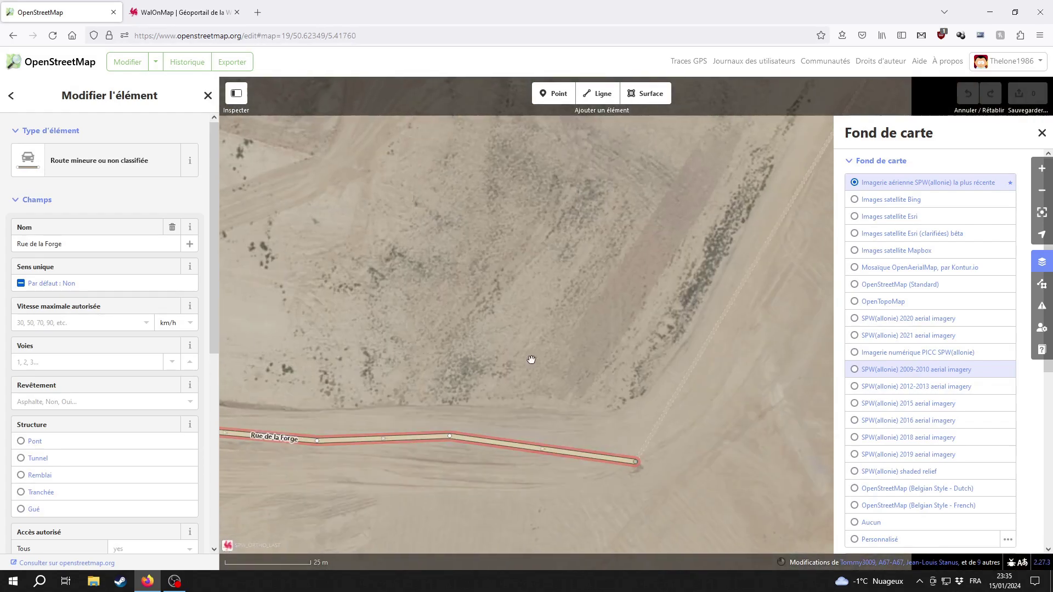
Step: Check the attributes of the track running northeast from the end of Rue de la Forge, and inspect its far end point
{"action": "left_click", "coordinate": [496, 324]}
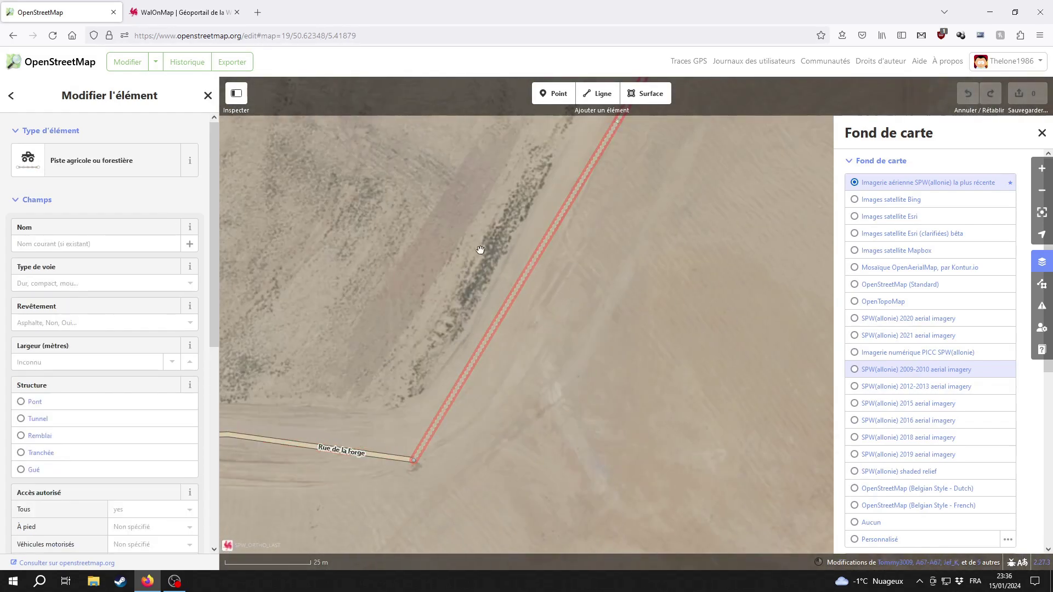
{"action": "left_click", "coordinate": [603, 331]}
{"action": "scroll", "coordinate": [557, 373], "scroll_direction": "down", "scroll_amount": 3}
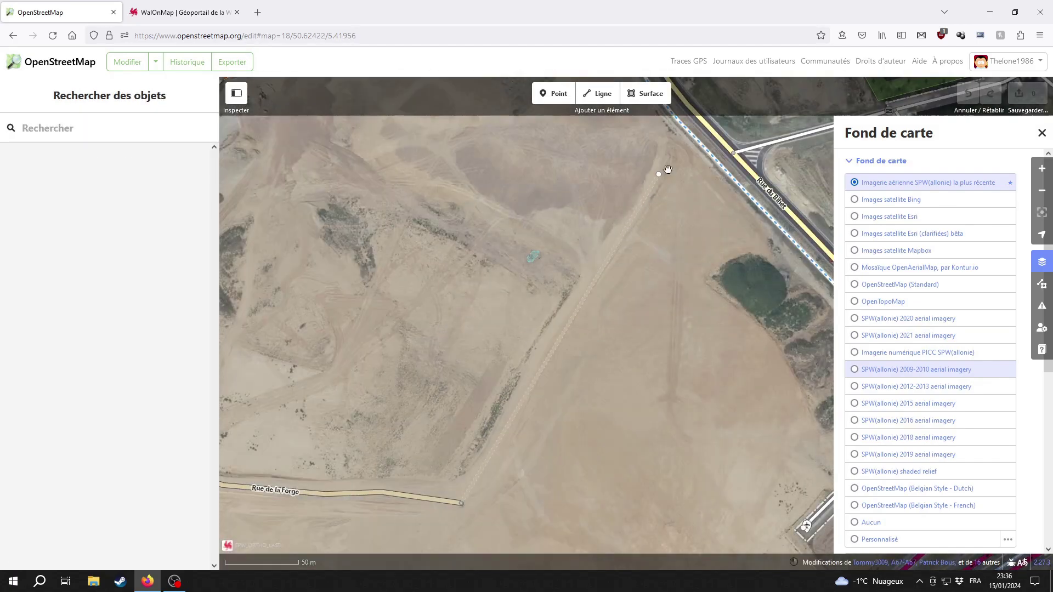
{"action": "left_click", "coordinate": [659, 175]}
{"action": "left_click", "coordinate": [437, 324]}
Step: Check the attributes of the small pond northwest of the track
{"action": "left_click_drag", "start_coordinate": [410, 329], "coordinate": [445, 422]}
{"action": "left_click", "coordinate": [737, 273]}
{"action": "left_click", "coordinate": [493, 411]}
{"action": "scroll", "coordinate": [559, 373], "scroll_direction": "up", "scroll_amount": 3}
{"action": "scroll", "coordinate": [620, 296], "scroll_direction": "up", "scroll_amount": 3}
{"action": "left_click", "coordinate": [557, 291]}
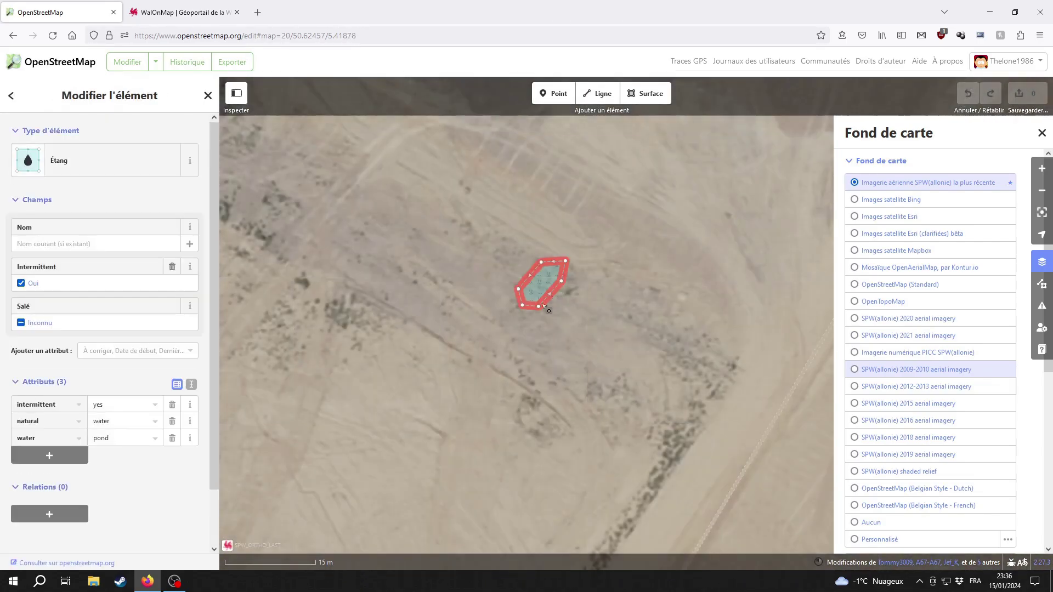
{"action": "scroll", "coordinate": [453, 404], "scroll_direction": "down", "scroll_amount": 2}
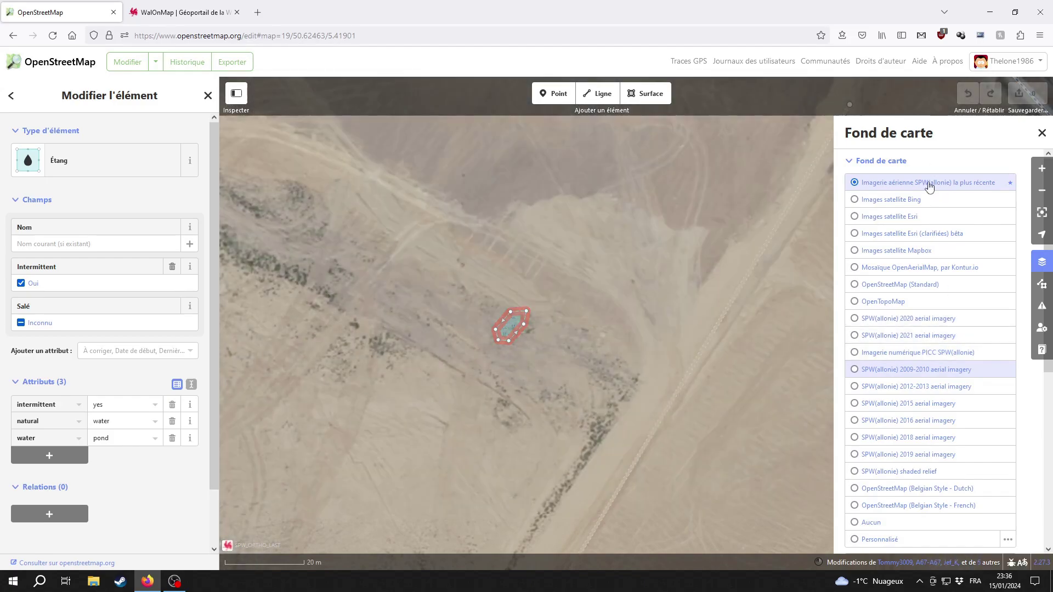
Step: Compare the pond's surroundings on the SPW(allonie) 2009-2010 aerial imagery, and restore the most recent SPW(allonie) imagery
{"action": "left_click", "coordinate": [935, 369]}
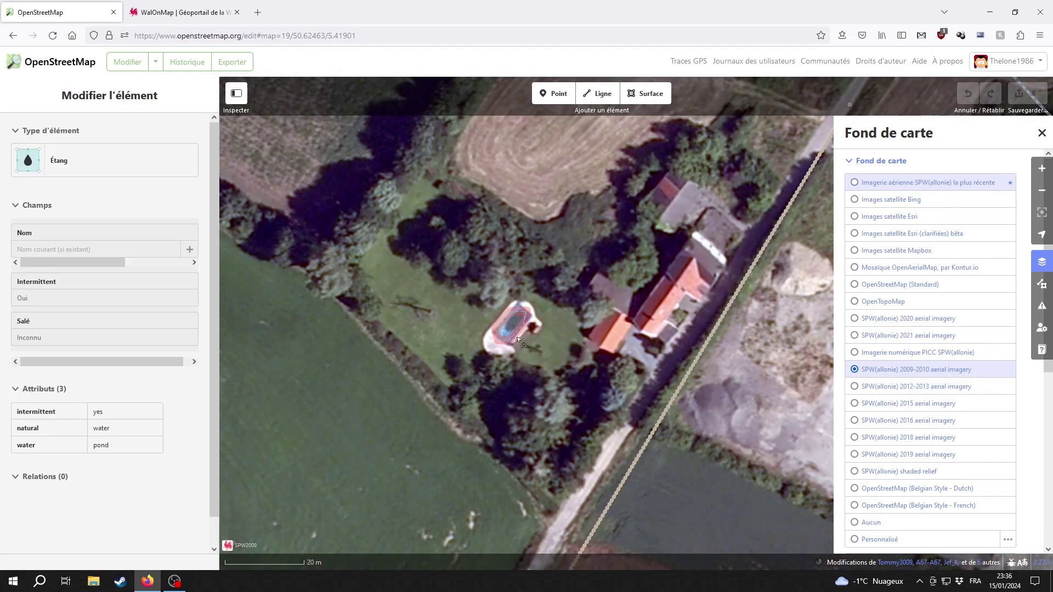
{"action": "left_click_drag", "start_coordinate": [500, 372], "coordinate": [585, 349]}
{"action": "scroll", "coordinate": [599, 369], "scroll_direction": "down", "scroll_amount": 2}
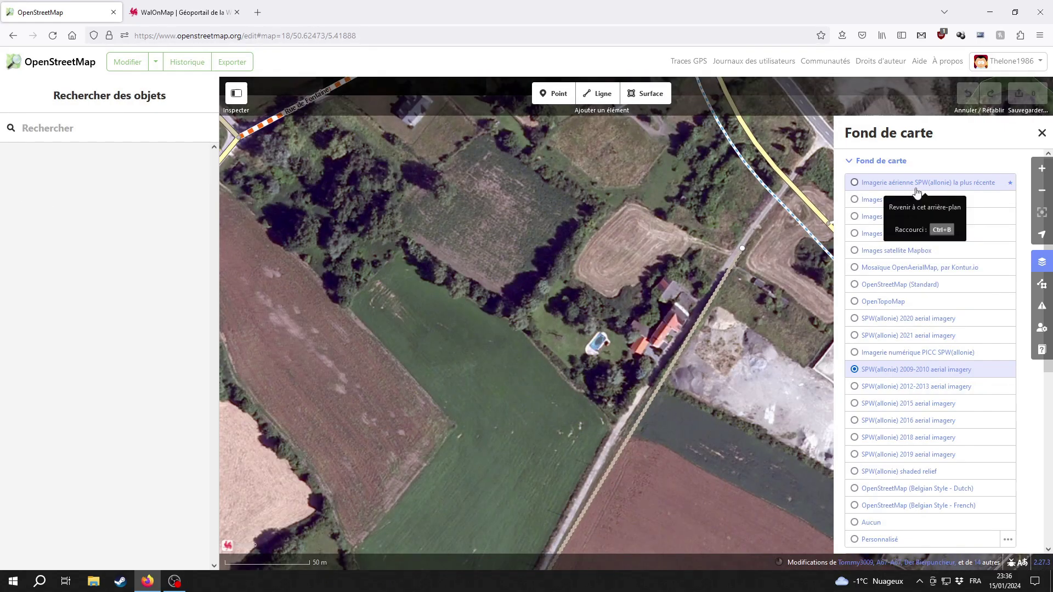
{"action": "left_click", "coordinate": [927, 183]}
Step: Return to the former estate's streets, view the Rue des Bleuets attributes and clear the selection
{"action": "left_click_drag", "start_coordinate": [600, 547], "coordinate": [722, 325]}
{"action": "scroll", "coordinate": [567, 444], "scroll_direction": "down", "scroll_amount": 2}
{"action": "left_click", "coordinate": [610, 364]}
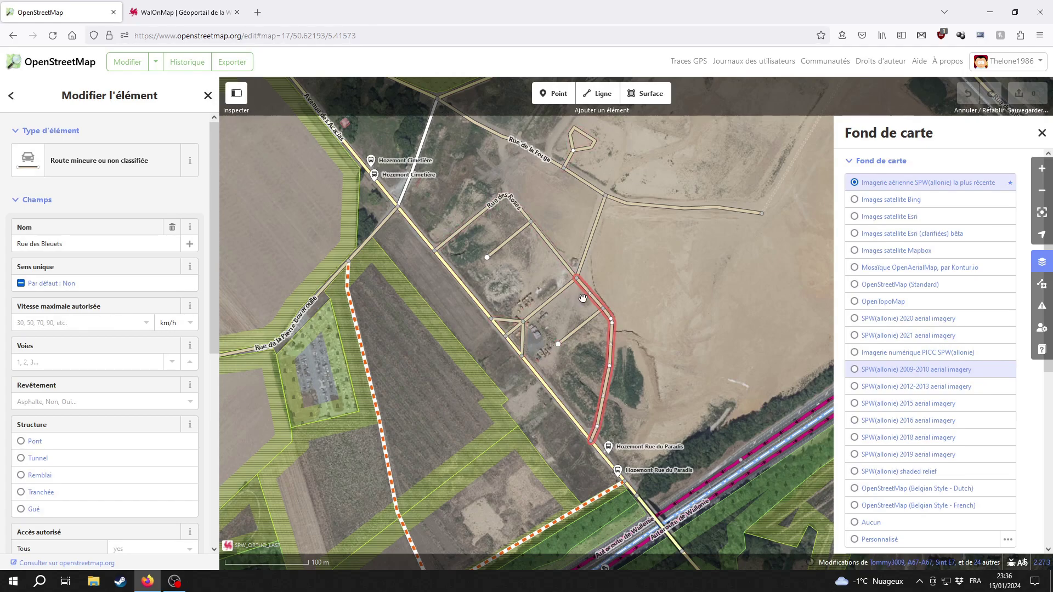
{"action": "left_click", "coordinate": [585, 327], "text": "shift"}
{"action": "key", "text": "Escape"}
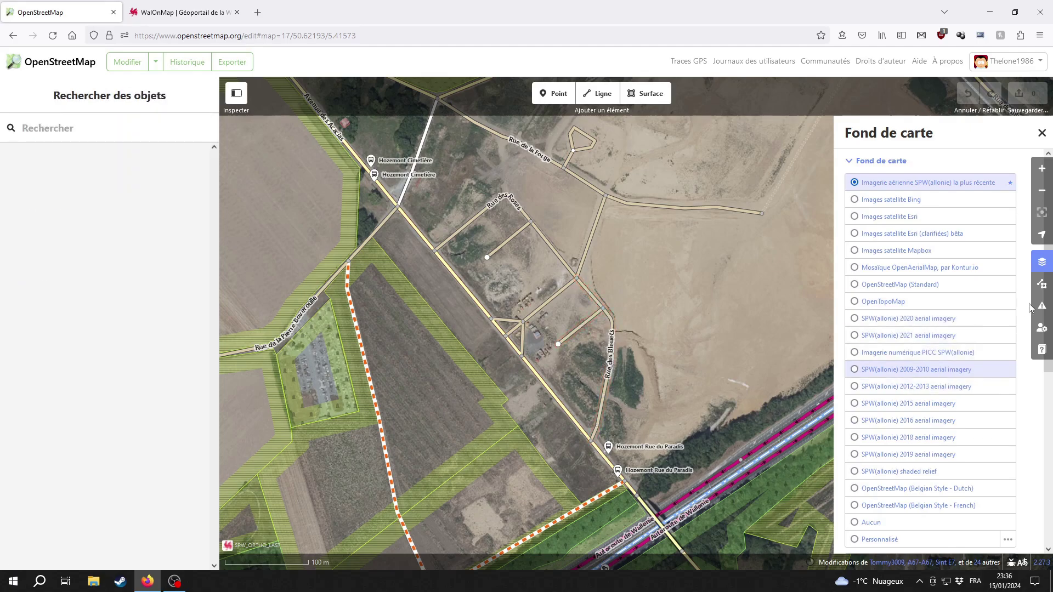
Step: Show the Mapillary street-level photo layer on the map and close the map data settings
{"action": "left_click", "coordinate": [1041, 283]}
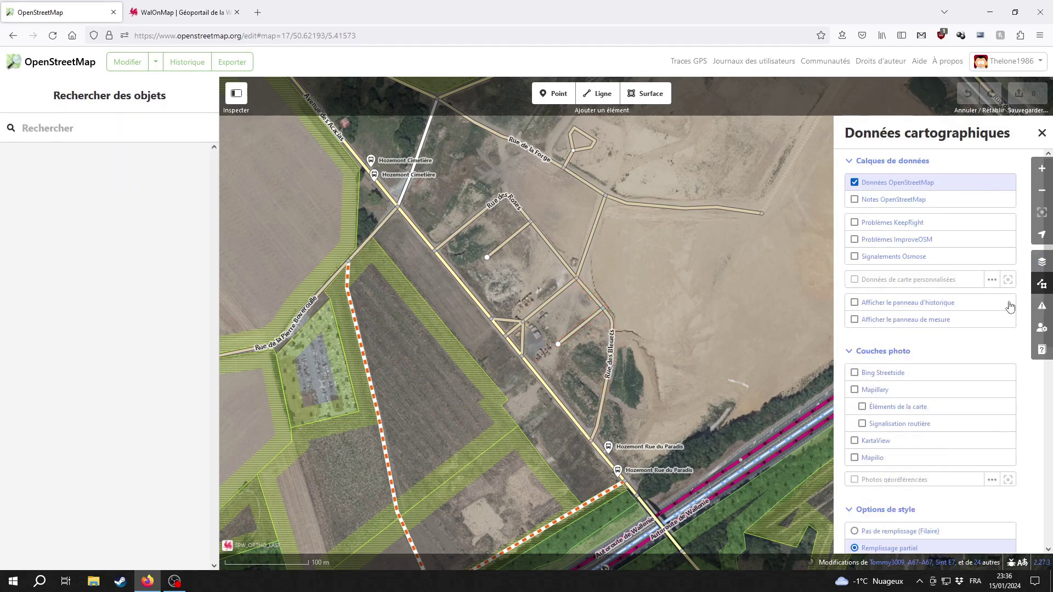
{"action": "left_click", "coordinate": [891, 391]}
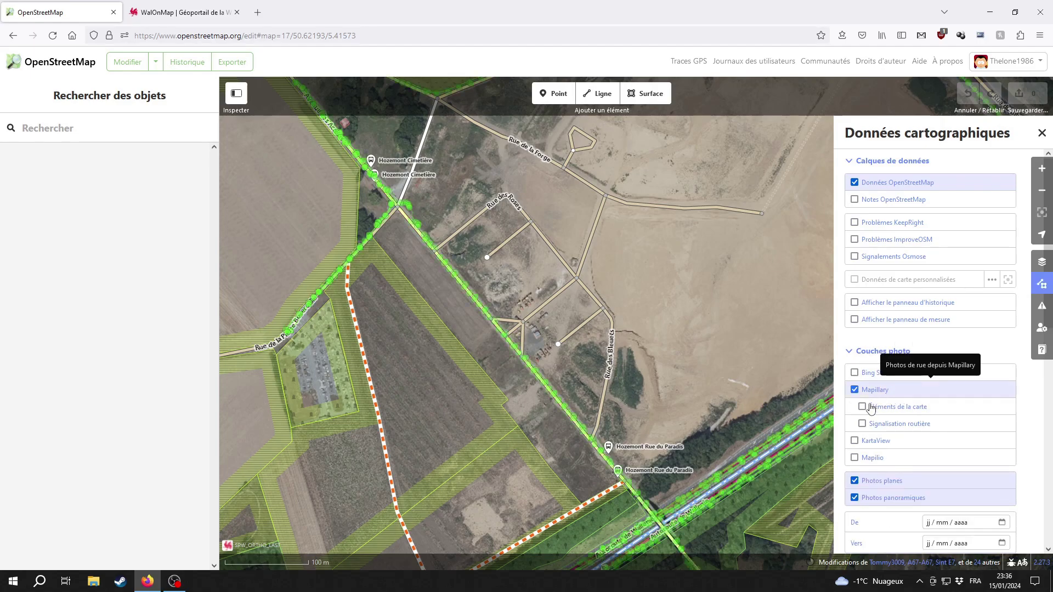
{"action": "left_click", "coordinate": [1042, 133]}
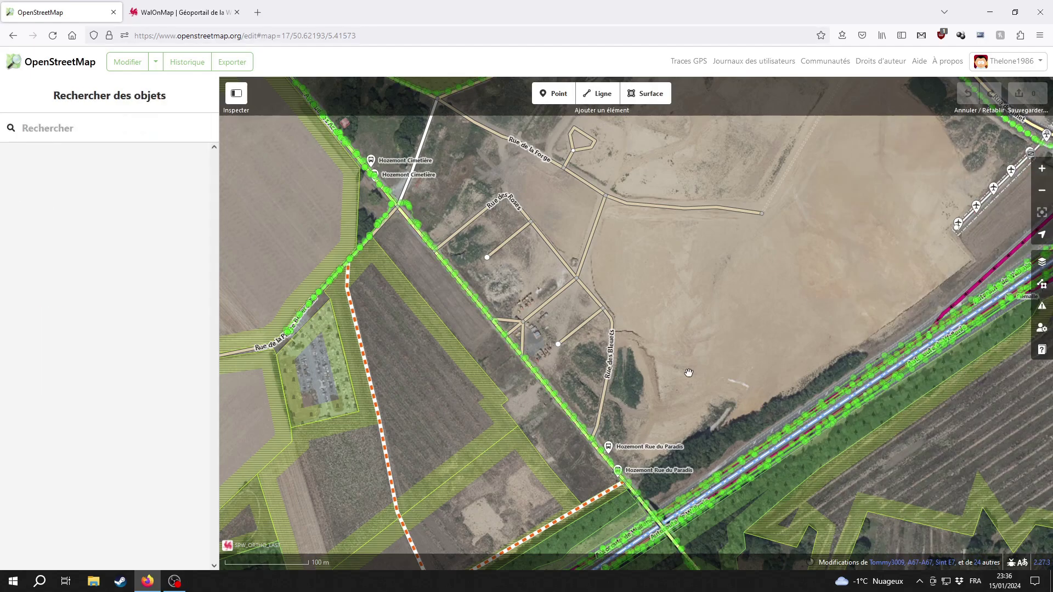
Step: Open the Mapillary photo at the junction of Avenue des Acacias and Rue des Bleuets and look toward Rue des Bleuets
{"action": "left_click_drag", "start_coordinate": [730, 367], "coordinate": [812, 347]}
{"action": "left_click", "coordinate": [695, 428]}
{"action": "scroll", "coordinate": [695, 429], "scroll_direction": "up", "scroll_amount": 4}
{"action": "left_click", "coordinate": [634, 411]}
{"action": "scroll", "coordinate": [635, 411], "scroll_direction": "up", "scroll_amount": 3}
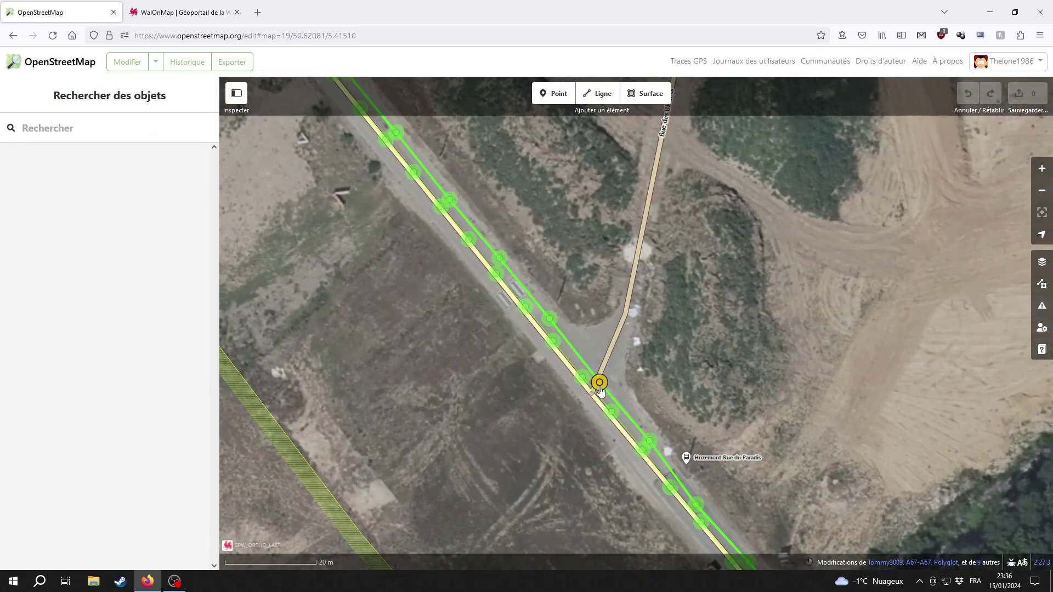
{"action": "left_click", "coordinate": [599, 384]}
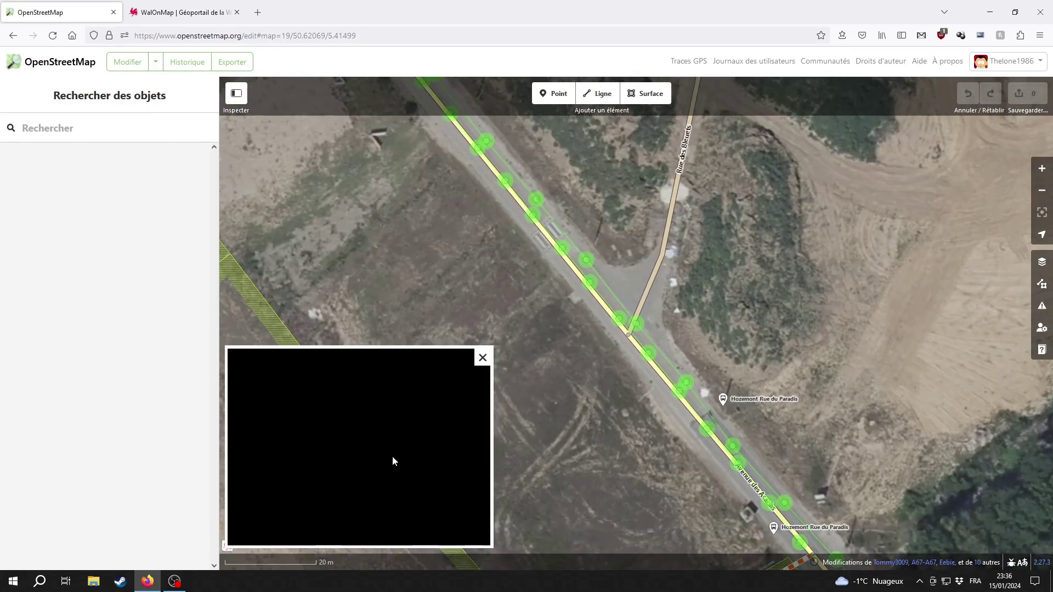
{"action": "left_click_drag", "start_coordinate": [387, 437], "coordinate": [357, 426]}
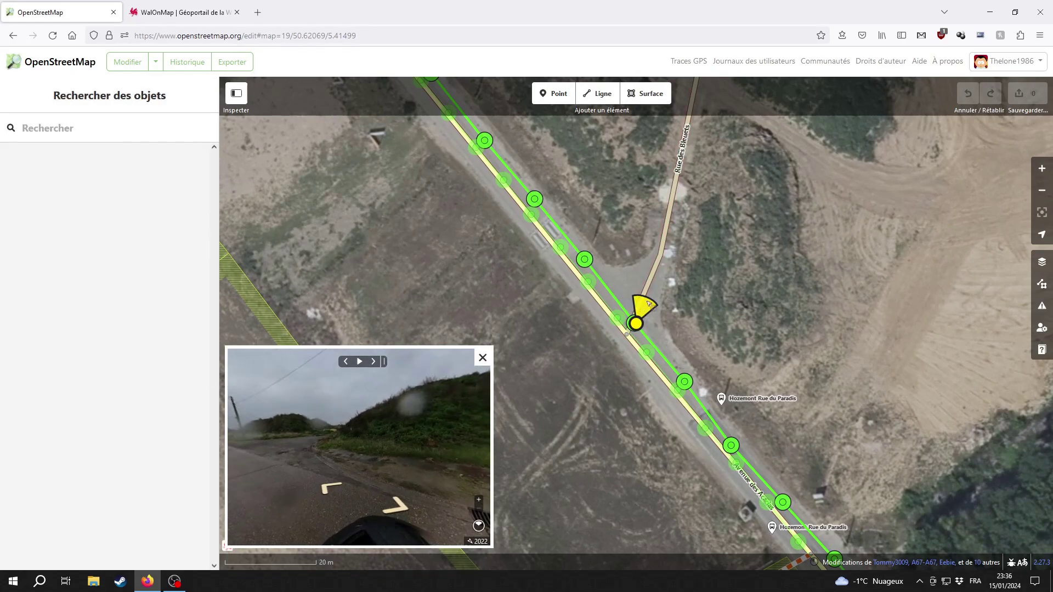
Step: Advance to the neighbouring Mapillary photo along Avenue des Acacias and turn its view back toward the Rue des Bleuets entrance
{"action": "left_click", "coordinate": [335, 486]}
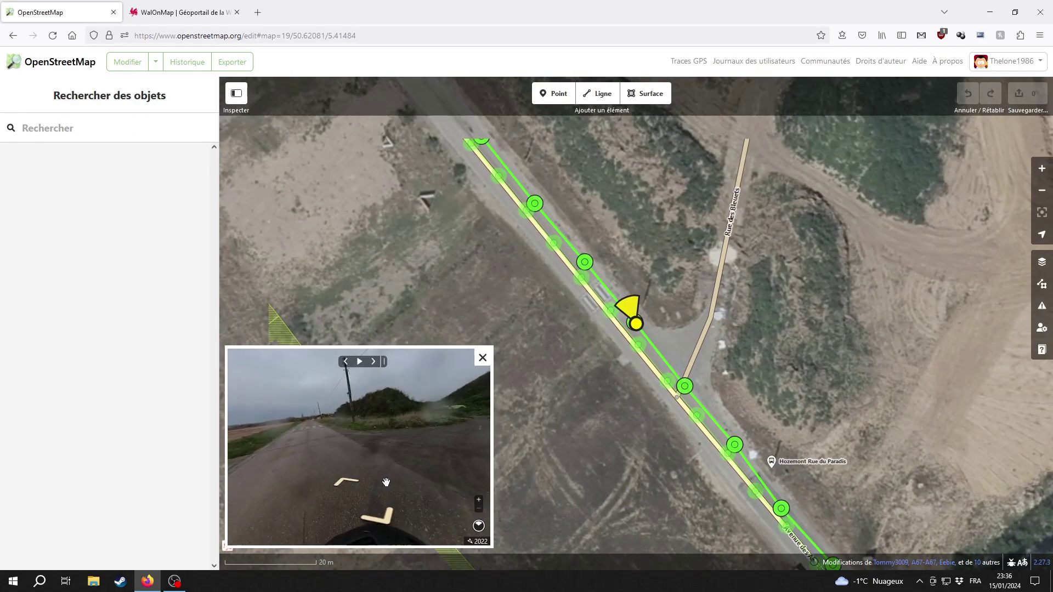
{"action": "left_click_drag", "start_coordinate": [351, 487], "coordinate": [404, 460]}
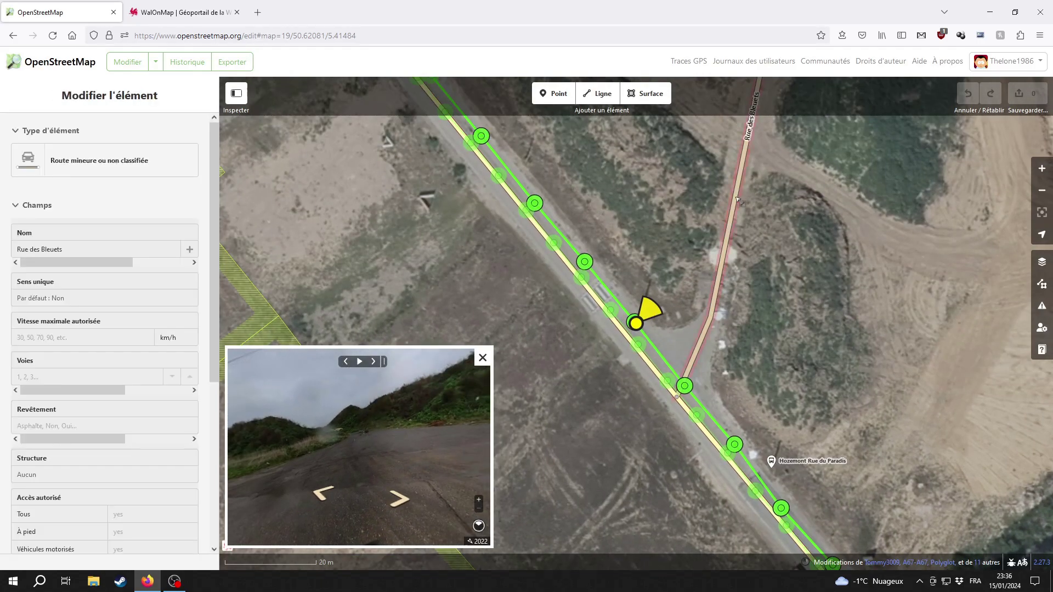
{"action": "left_click_drag", "start_coordinate": [340, 494], "coordinate": [362, 444]}
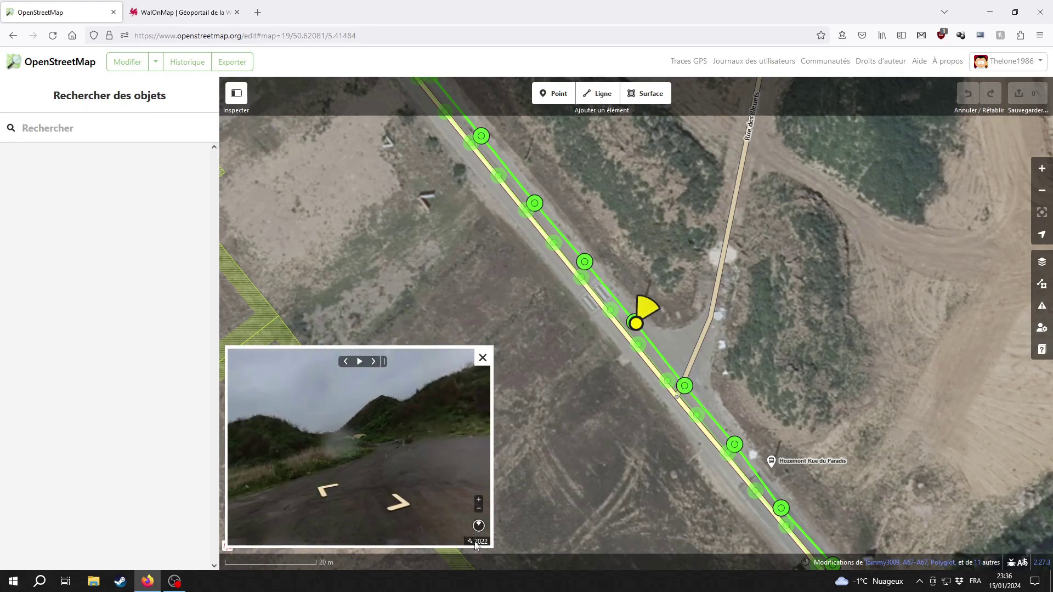
Step: Look around in the current Mapillary photo, from the fields opposite back to the entrance of Rue des Bleuets
{"action": "scroll", "coordinate": [654, 434], "scroll_direction": "down", "scroll_amount": 1}
{"action": "left_click_drag", "start_coordinate": [729, 377], "coordinate": [646, 376]}
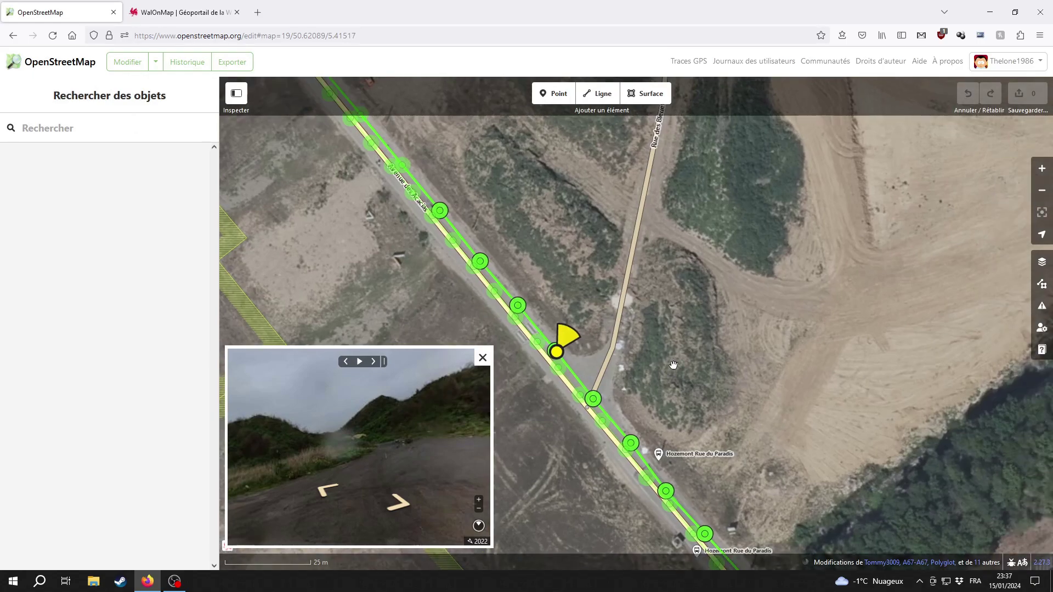
{"action": "left_click_drag", "start_coordinate": [247, 452], "coordinate": [514, 435]}
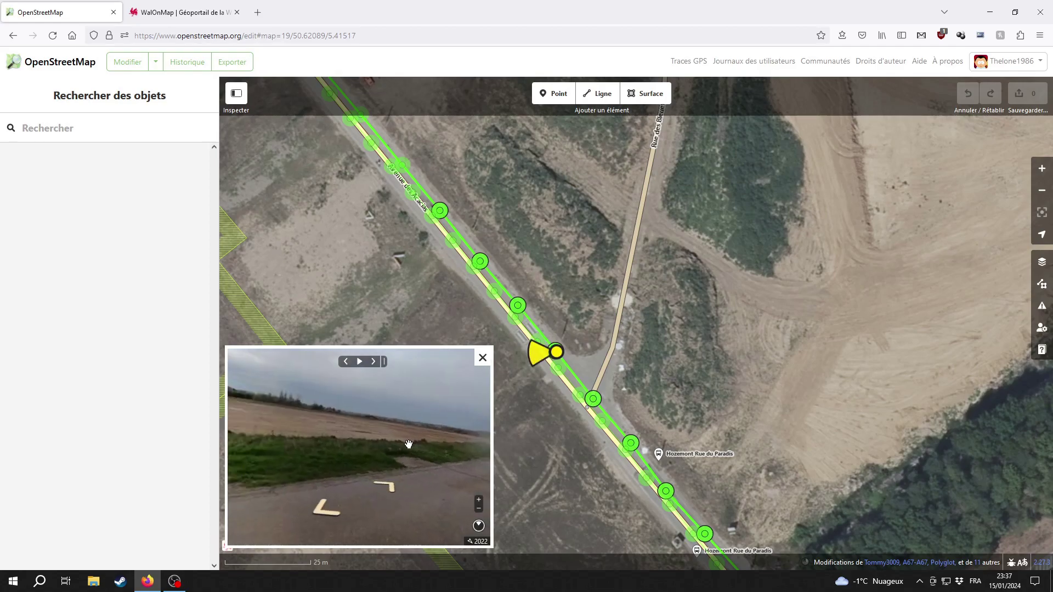
{"action": "left_click_drag", "start_coordinate": [408, 444], "coordinate": [293, 453]}
{"action": "left_click_drag", "start_coordinate": [469, 440], "coordinate": [301, 475]}
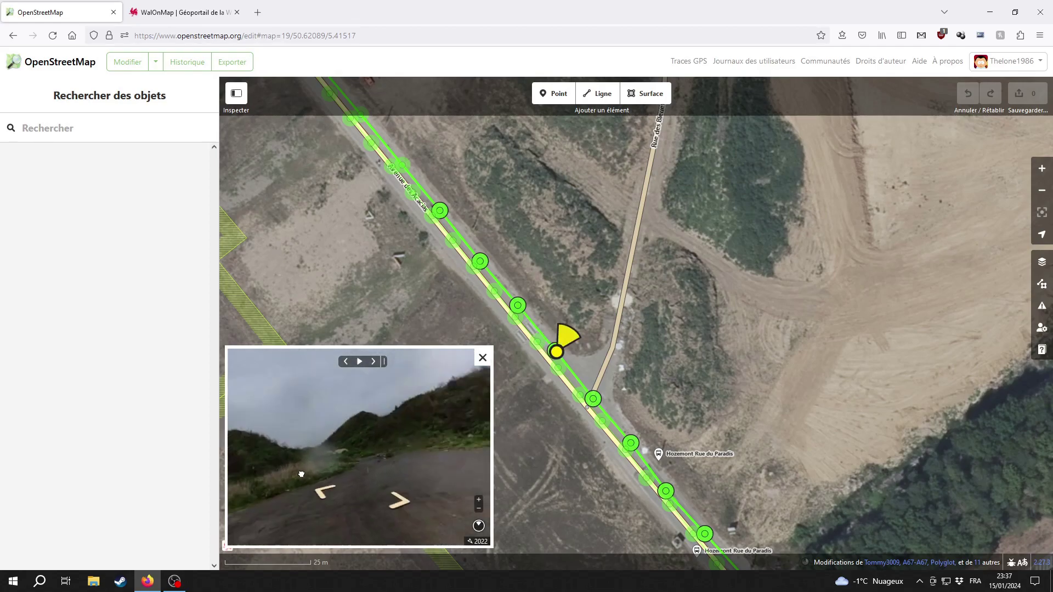
Step: Open a photo from the other Mapillary sequence near Rue des Bleuets, advance one photo and look around the junction
{"action": "left_click", "coordinate": [563, 368]}
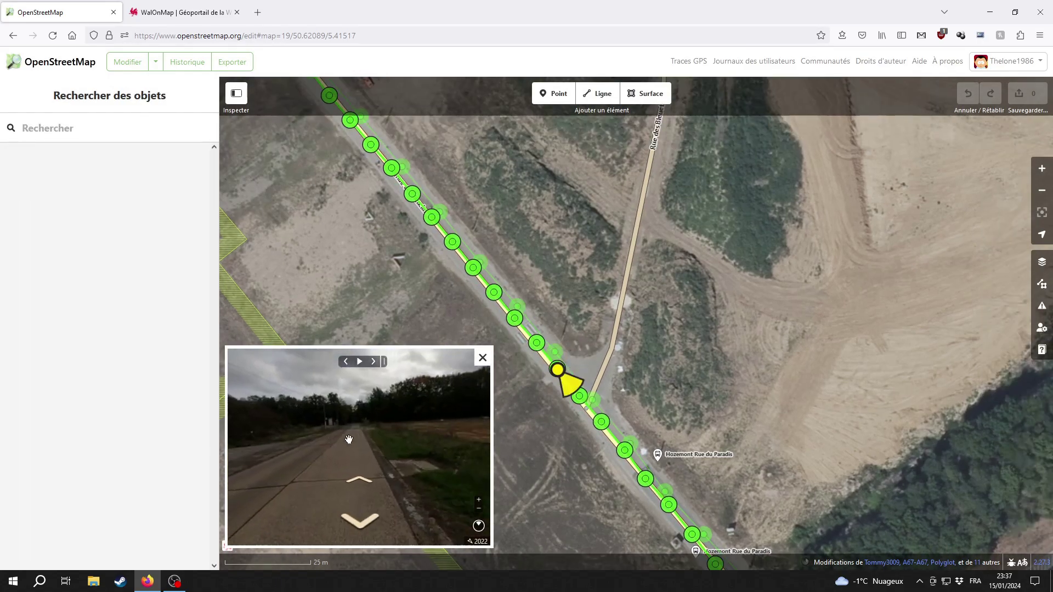
{"action": "left_click", "coordinate": [375, 485]}
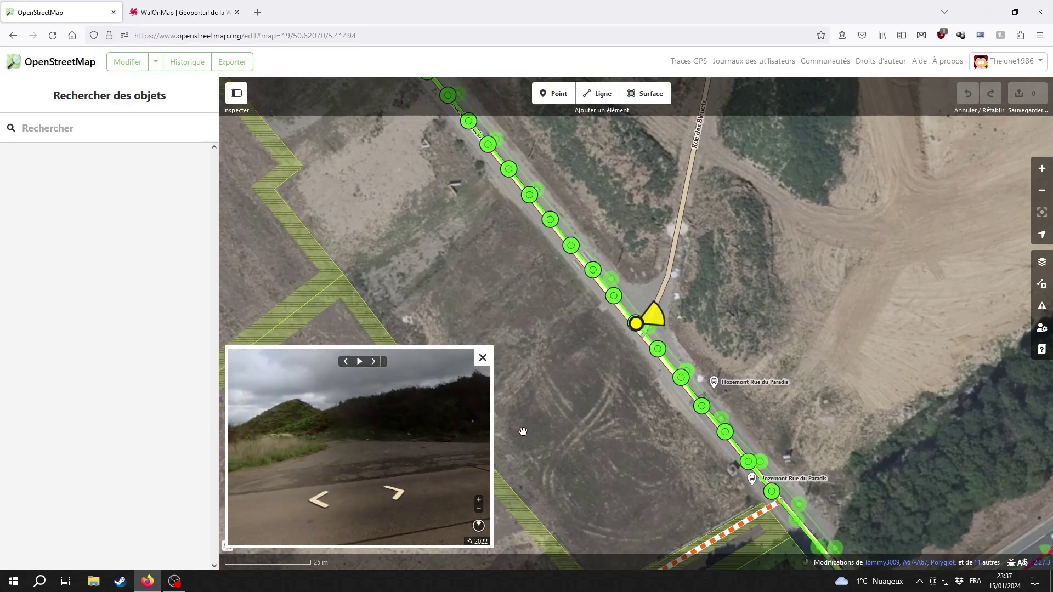
{"action": "left_click_drag", "start_coordinate": [349, 459], "coordinate": [453, 453]}
{"action": "left_click_drag", "start_coordinate": [312, 435], "coordinate": [346, 451]}
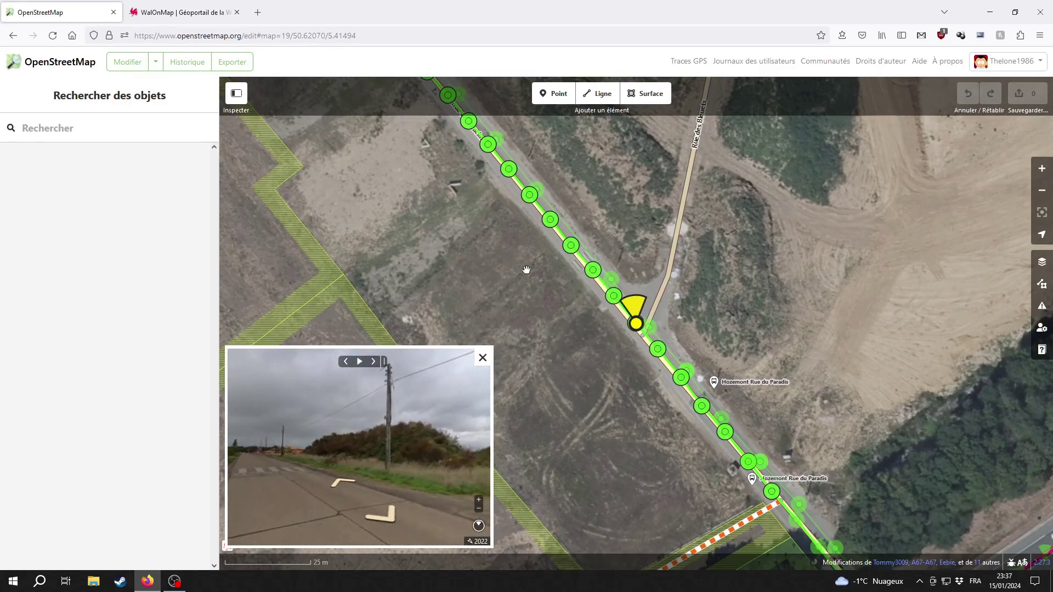
Step: Open the Mapillary photo on Avenue des Acacias at its southern junction with Rue des Eglantiers
{"action": "left_click_drag", "start_coordinate": [528, 270], "coordinate": [668, 451]}
{"action": "left_click_drag", "start_coordinate": [503, 182], "coordinate": [611, 368]}
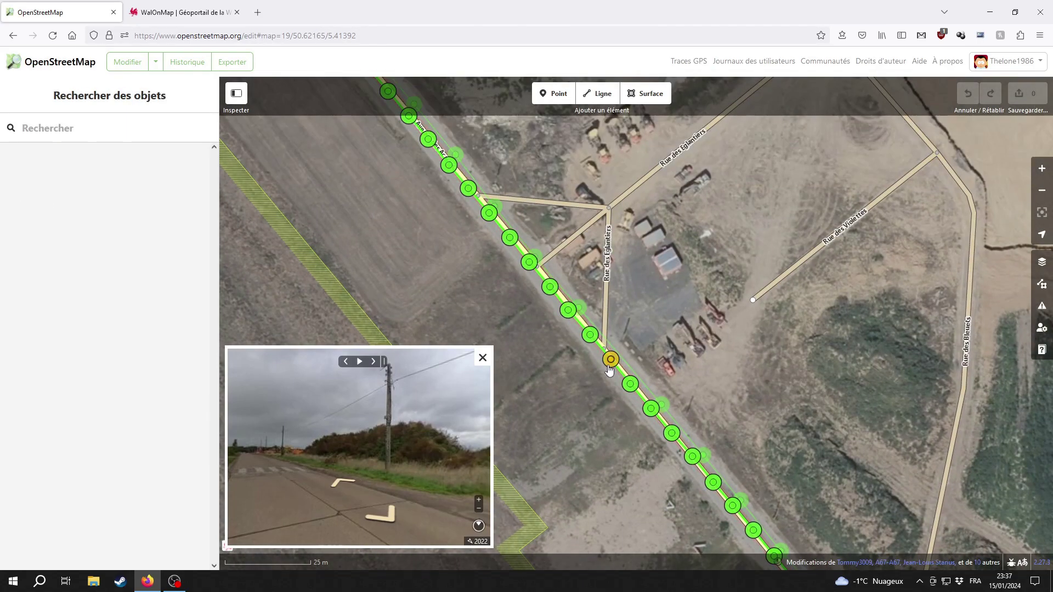
{"action": "left_click", "coordinate": [612, 361]}
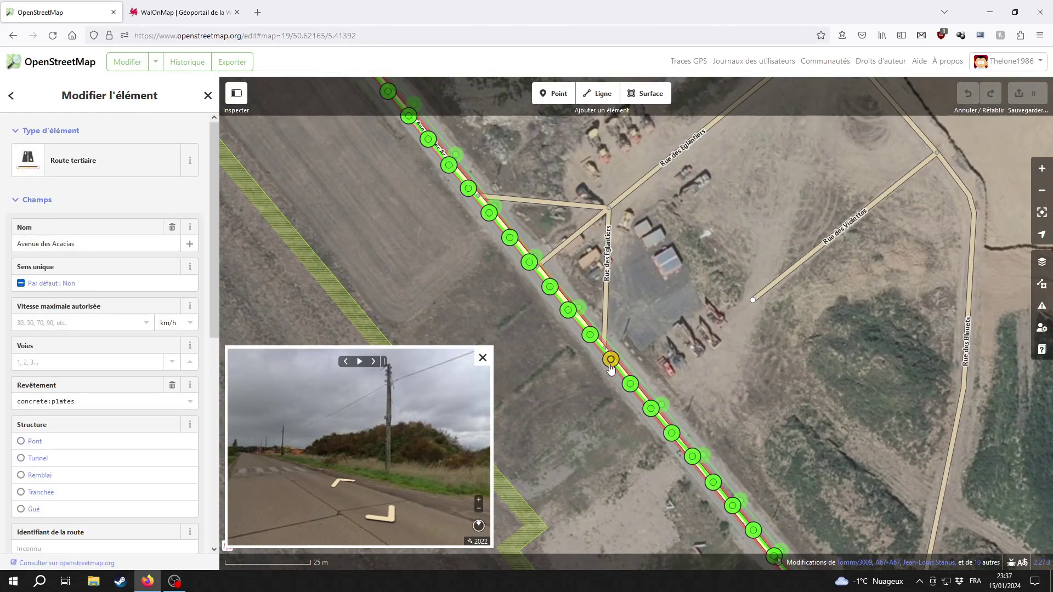
{"action": "left_click", "coordinate": [610, 361]}
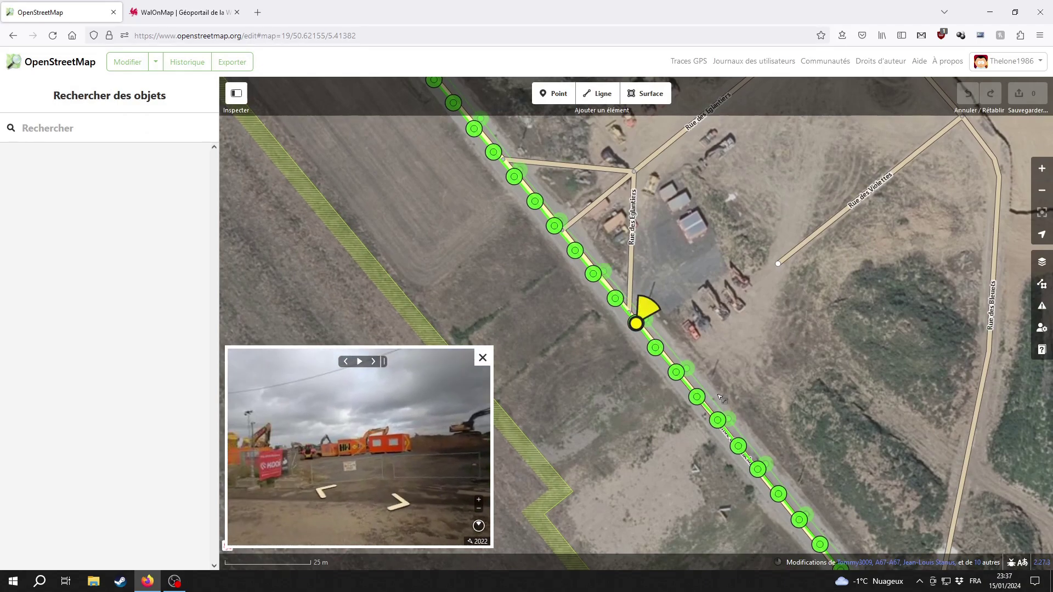
Step: Examine the site containers and excavators up close in the Mapillary photo beside Rue des Eglantiers
{"action": "left_click_drag", "start_coordinate": [690, 212], "coordinate": [636, 294]}
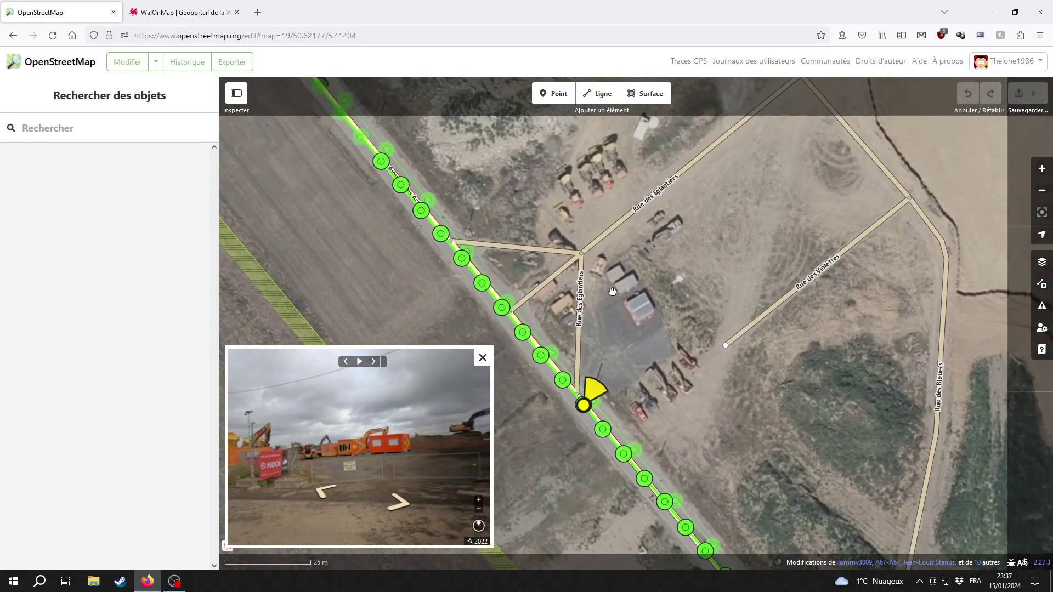
{"action": "left_click_drag", "start_coordinate": [431, 404], "coordinate": [393, 444]}
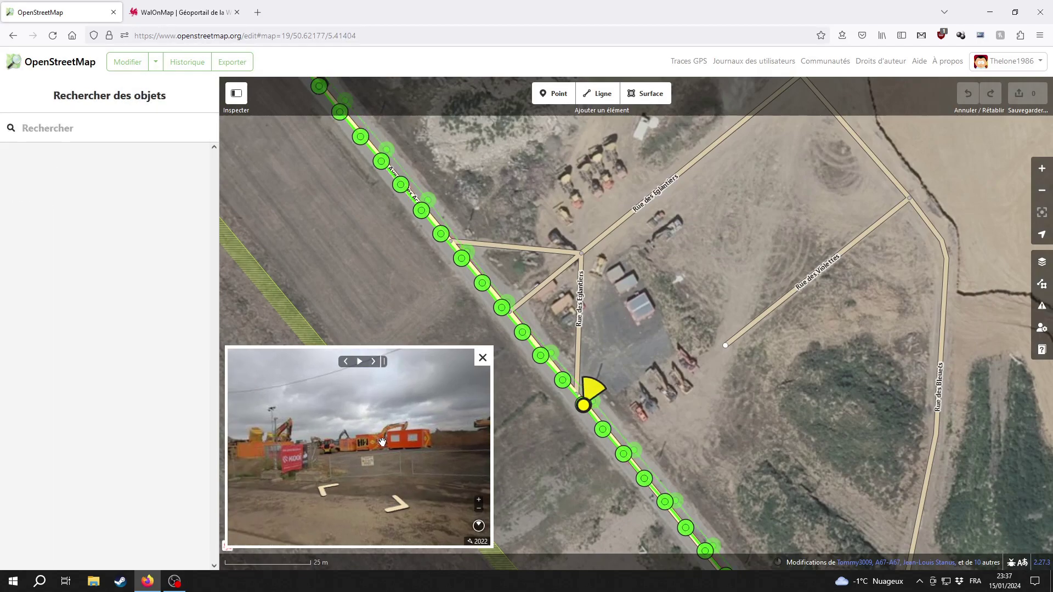
{"action": "scroll", "coordinate": [383, 454], "scroll_direction": "up", "scroll_amount": 5}
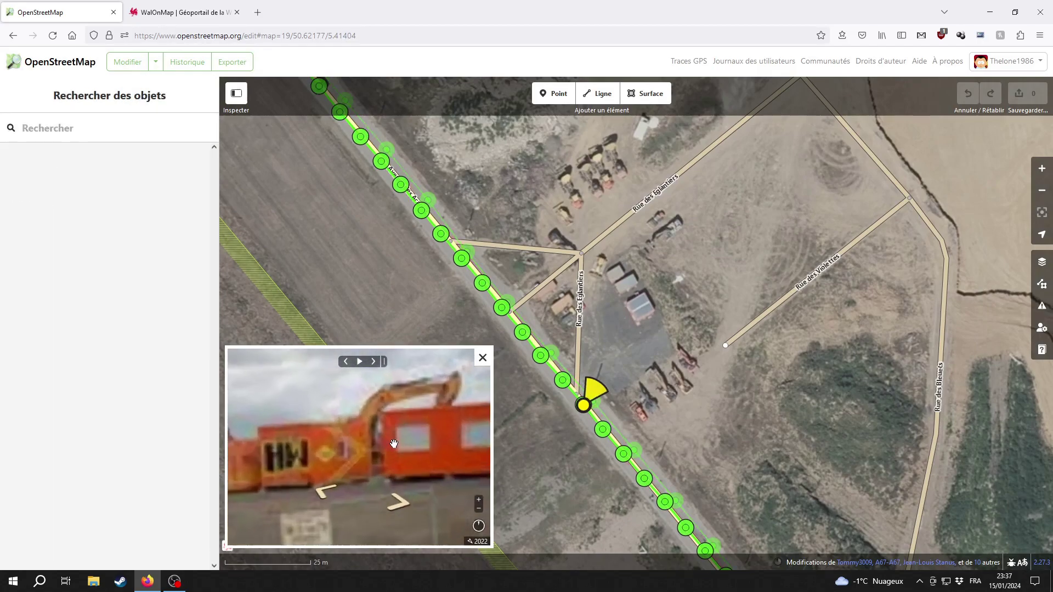
{"action": "scroll", "coordinate": [393, 455], "scroll_direction": "down", "scroll_amount": 5}
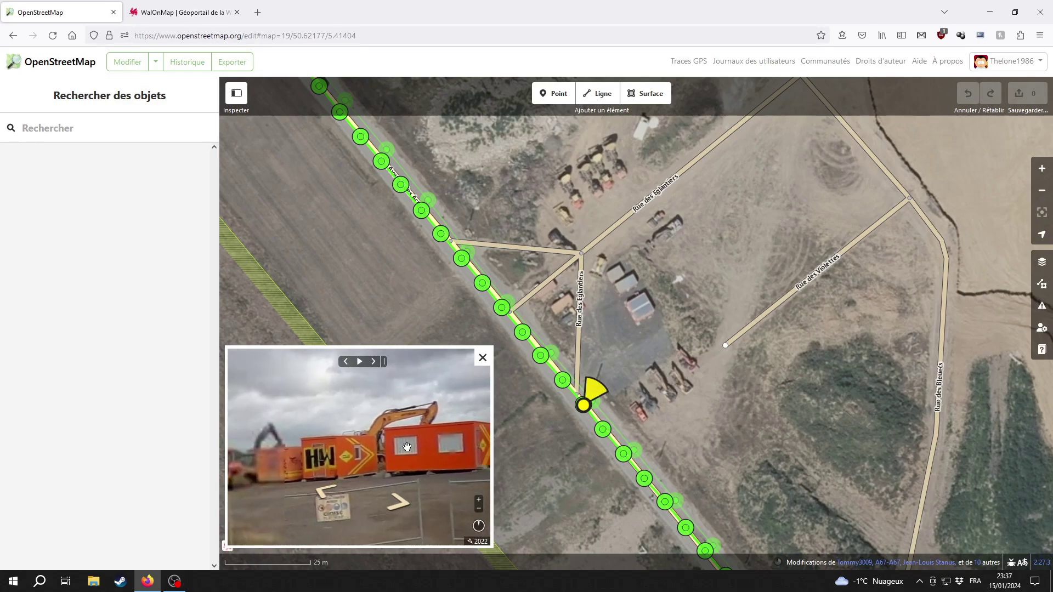
Step: Look around in the Mapillary photo from the site containers along both directions of Avenue des Acacias, and close the photo viewer
{"action": "scroll", "coordinate": [411, 452], "scroll_direction": "down", "scroll_amount": 2}
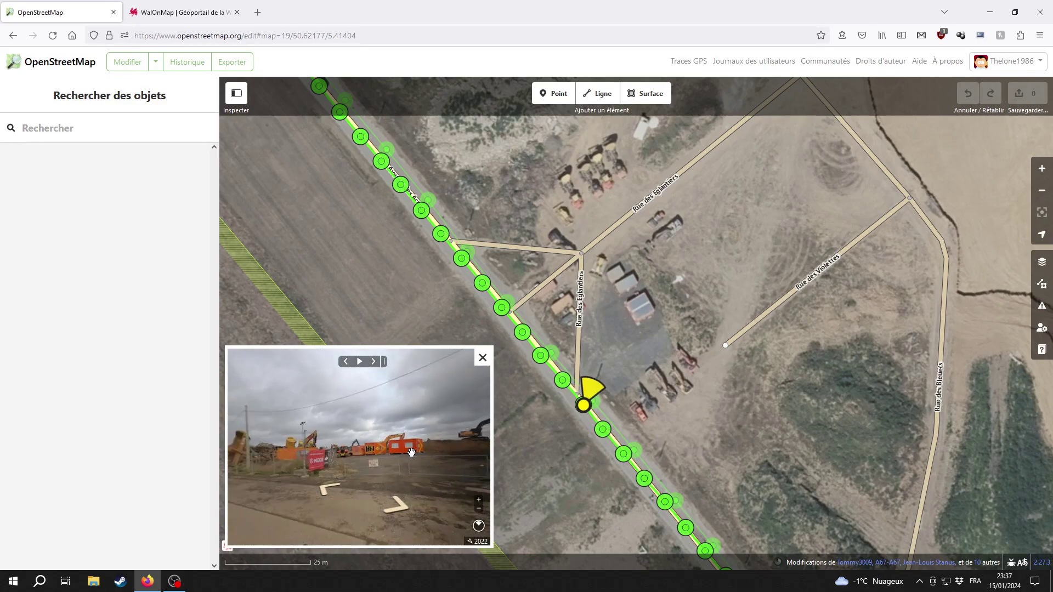
{"action": "left_click_drag", "start_coordinate": [406, 452], "coordinate": [366, 450]}
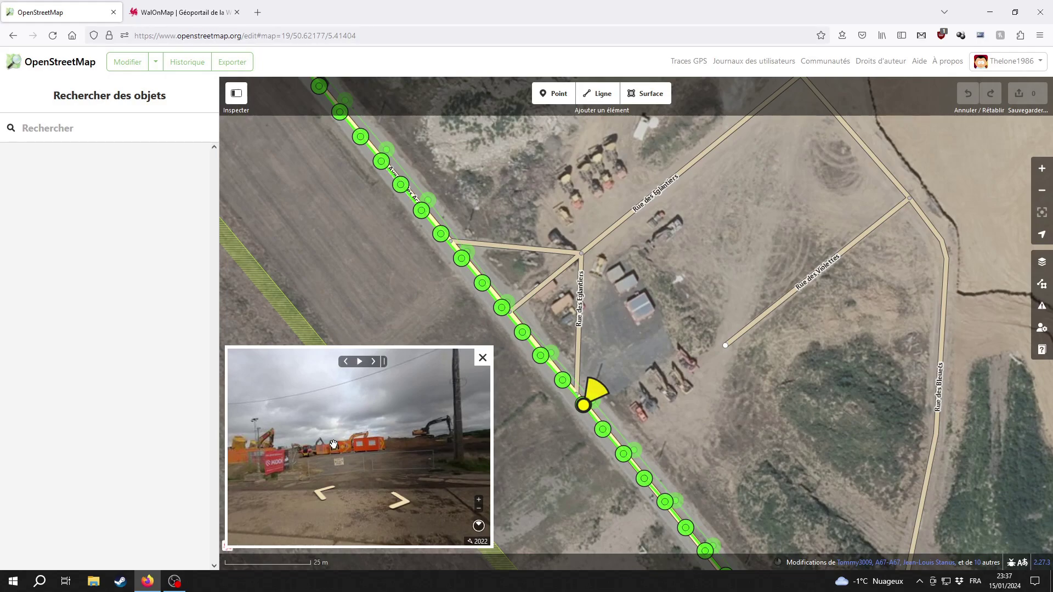
{"action": "left_click_drag", "start_coordinate": [334, 441], "coordinate": [392, 443]}
{"action": "left_click_drag", "start_coordinate": [331, 459], "coordinate": [322, 434]}
{"action": "left_click_drag", "start_coordinate": [399, 444], "coordinate": [336, 437]}
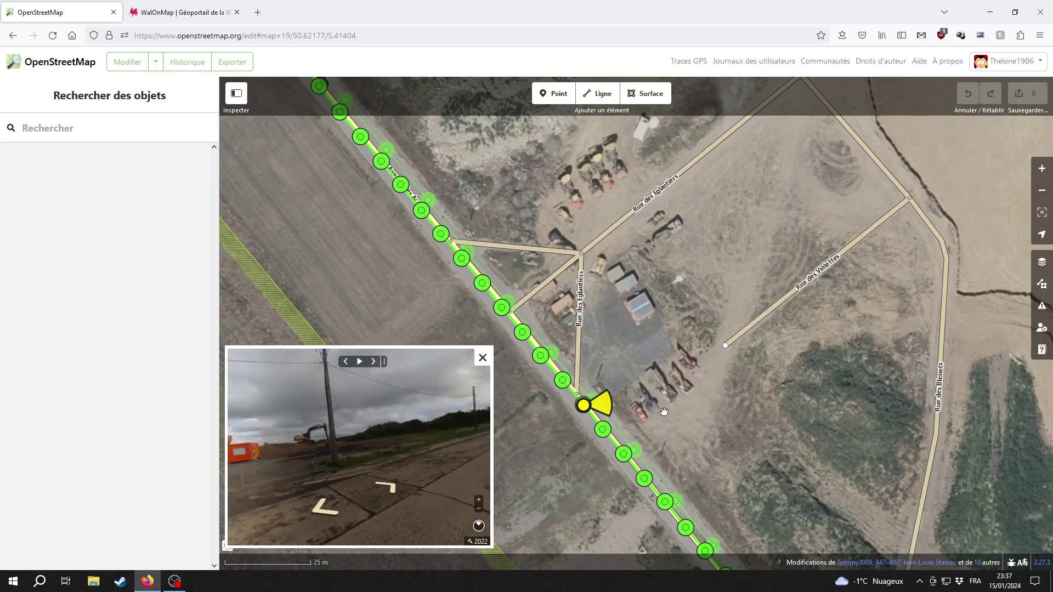
{"action": "scroll", "coordinate": [679, 405], "scroll_direction": "up", "scroll_amount": 3}
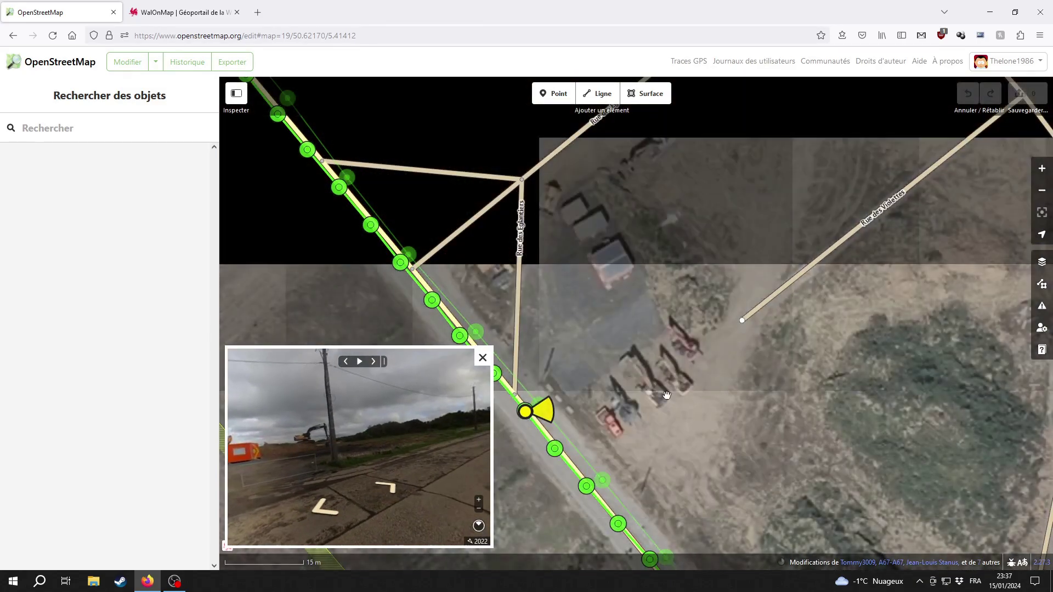
{"action": "left_click_drag", "start_coordinate": [683, 414], "coordinate": [696, 448]}
{"action": "scroll", "coordinate": [695, 449], "scroll_direction": "down", "scroll_amount": 5}
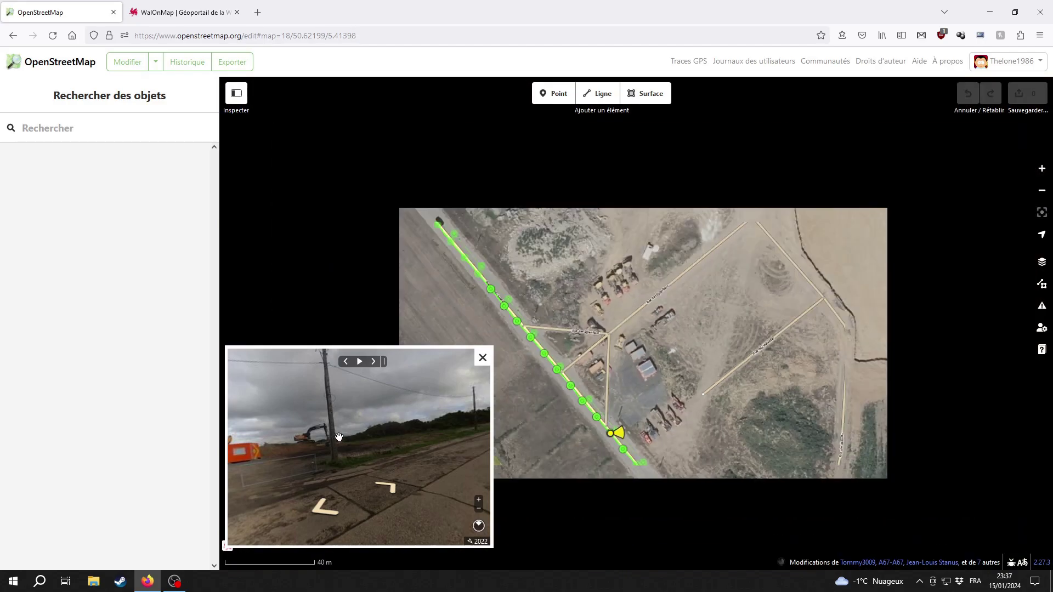
{"action": "left_click_drag", "start_coordinate": [329, 413], "coordinate": [370, 437]}
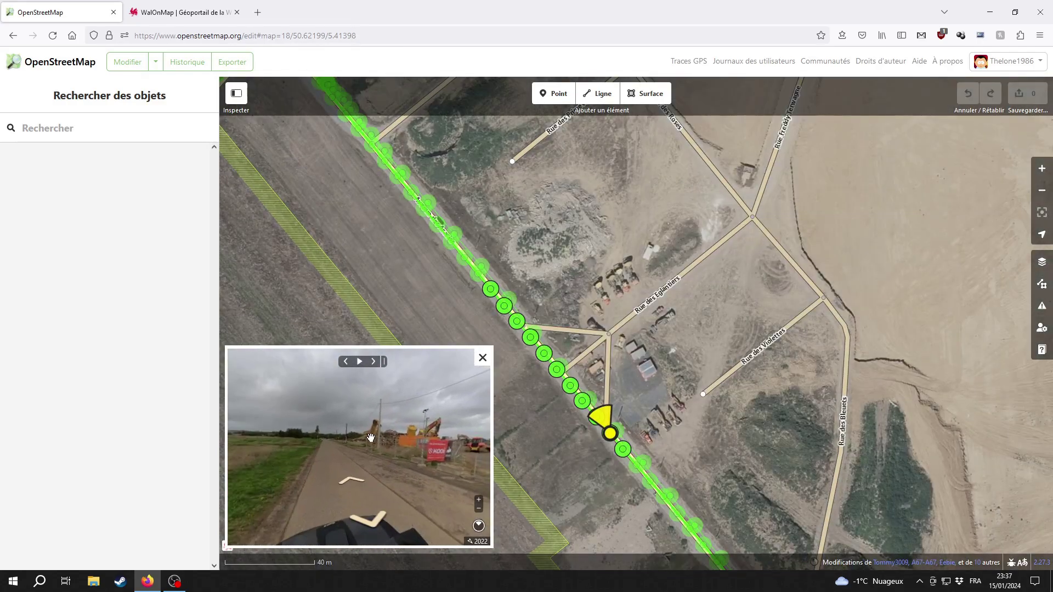
{"action": "left_click", "coordinate": [483, 359]}
Step: Delete Rue des Bleuets, Violettes, Eglantiers, Roses and Primevères, Rue Freddy Terwagne, the Rue de la Forge segments across the site, the track and the pond
{"action": "left_click_drag", "start_coordinate": [789, 417], "coordinate": [687, 393]}
{"action": "scroll", "coordinate": [675, 343], "scroll_direction": "down", "scroll_amount": 3}
{"action": "left_click", "coordinate": [723, 350]}
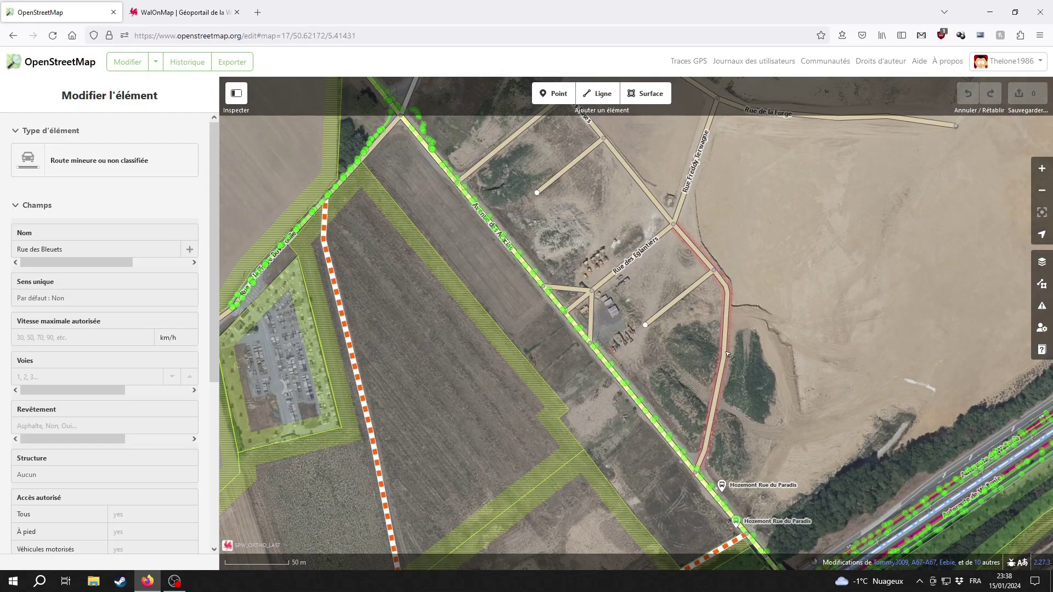
{"action": "left_click", "coordinate": [688, 296], "text": "shift"}
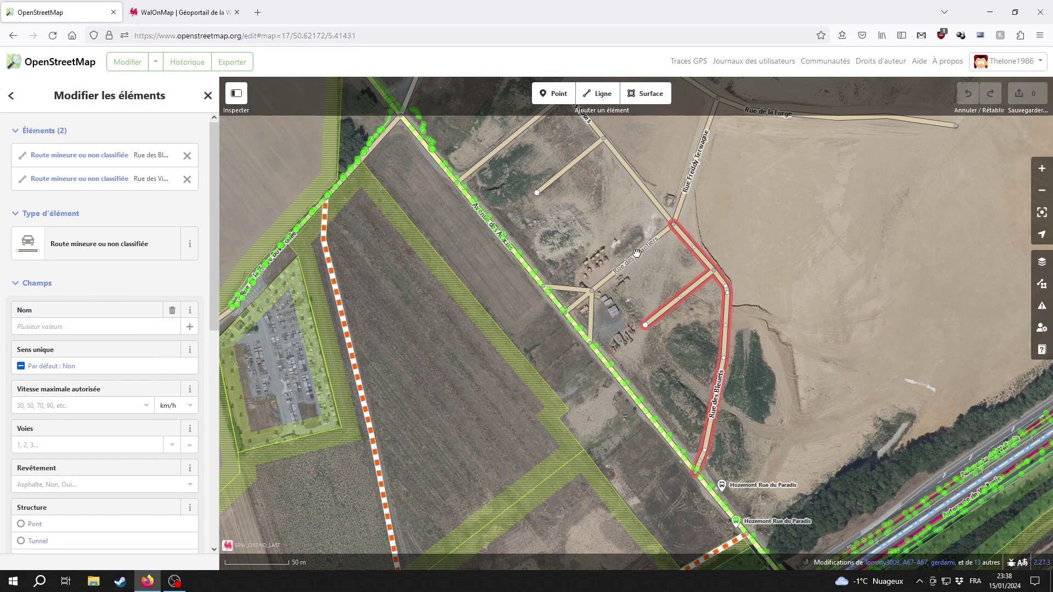
{"action": "left_click", "coordinate": [618, 274], "text": "shift"}
{"action": "left_click", "coordinate": [591, 315], "text": "shift"}
{"action": "left_click_drag", "start_coordinate": [709, 133], "coordinate": [711, 381]}
{"action": "left_click", "coordinate": [712, 380], "text": "shift"}
{"action": "left_click_drag", "start_coordinate": [955, 455], "coordinate": [698, 456]}
{"action": "scroll", "coordinate": [698, 455], "scroll_direction": "down", "scroll_amount": 3}
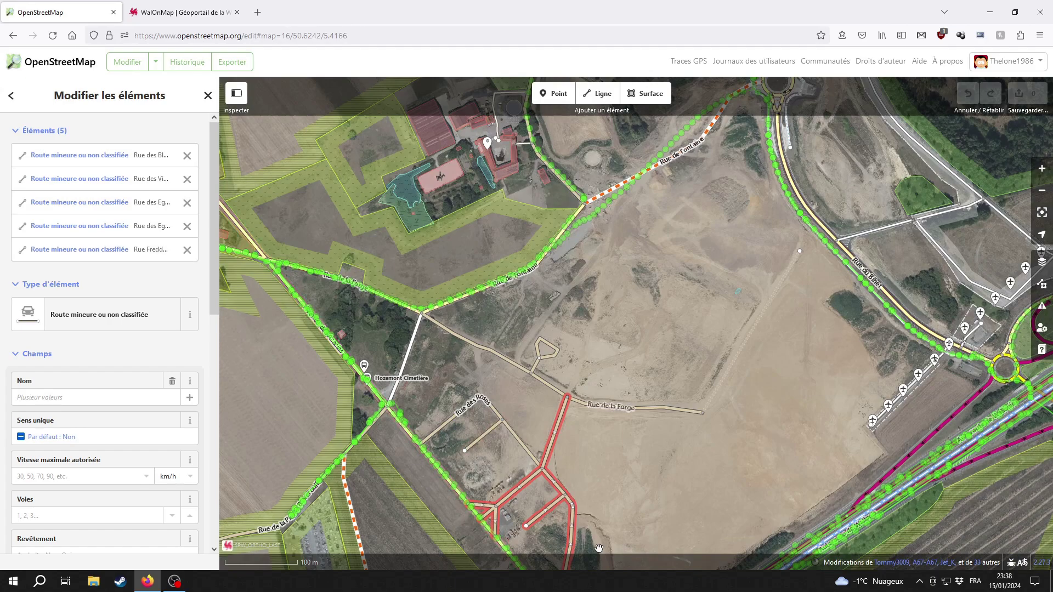
{"action": "left_click_drag", "start_coordinate": [716, 426], "coordinate": [694, 370]}
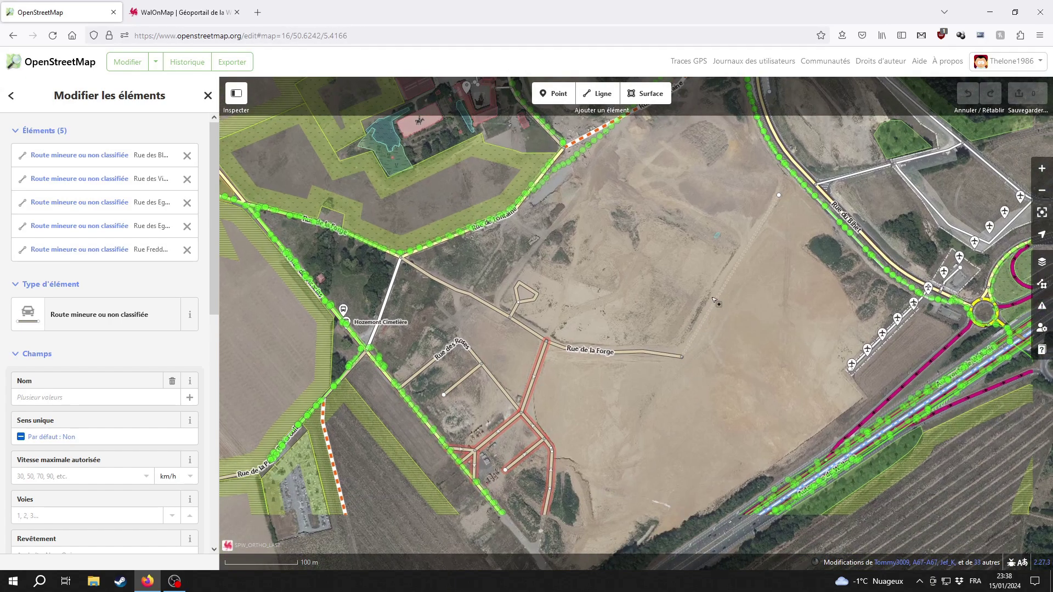
{"action": "left_click", "coordinate": [628, 351], "text": "shift"}
{"action": "left_click", "coordinate": [513, 316], "text": "shift"}
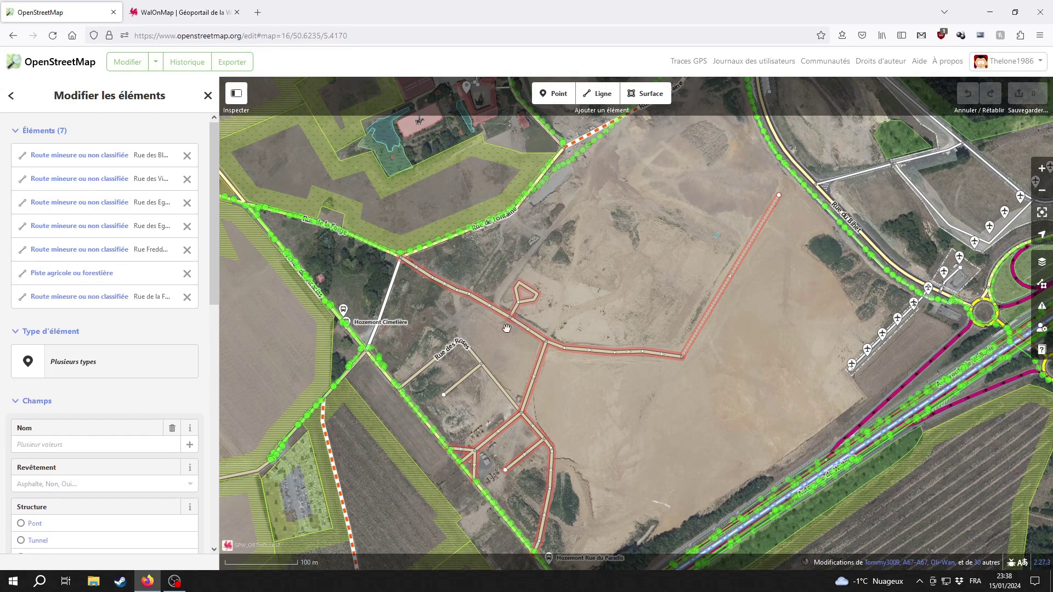
{"action": "left_click", "coordinate": [481, 363], "text": "shift"}
{"action": "left_click", "coordinate": [471, 378], "text": "shift"}
{"action": "left_click", "coordinate": [465, 380], "text": "shift"}
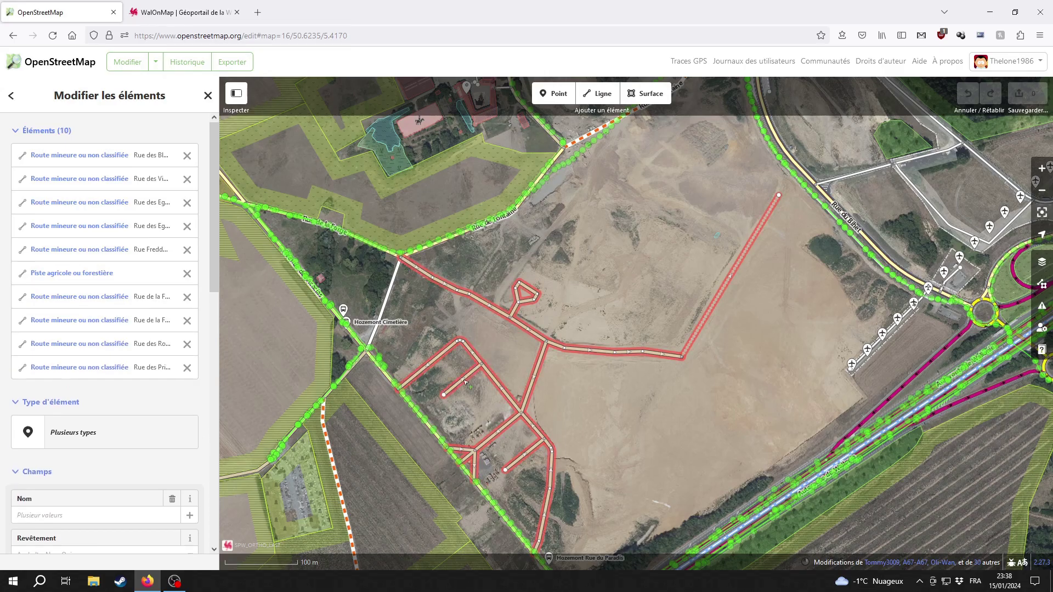
{"action": "left_click_drag", "start_coordinate": [418, 343], "coordinate": [550, 345]}
{"action": "left_click_drag", "start_coordinate": [742, 176], "coordinate": [651, 358]}
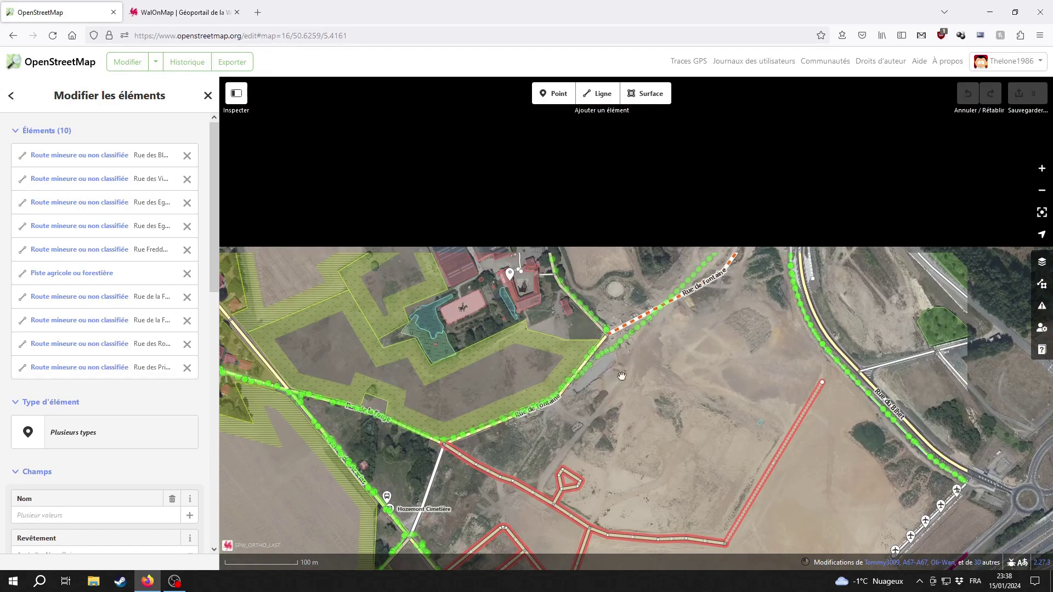
{"action": "scroll", "coordinate": [651, 359], "scroll_direction": "up", "scroll_amount": 3}
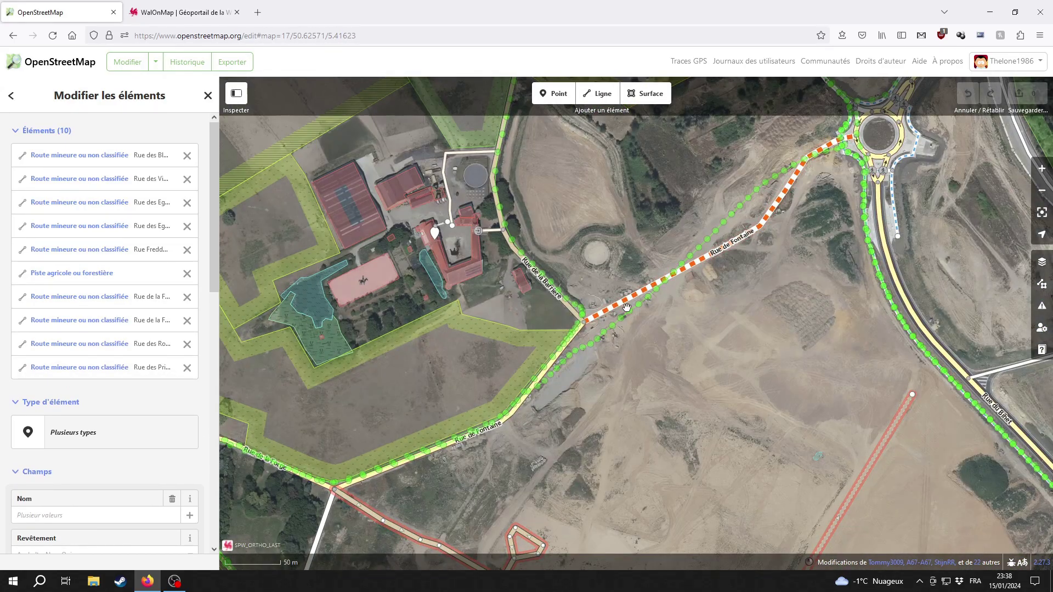
{"action": "left_click_drag", "start_coordinate": [624, 427], "coordinate": [745, 164]}
{"action": "scroll", "coordinate": [746, 164], "scroll_direction": "down", "scroll_amount": 1}
{"action": "left_click", "coordinate": [746, 164], "text": "shift"}
{"action": "left_click_drag", "start_coordinate": [531, 346], "coordinate": [626, 396]}
{"action": "scroll", "coordinate": [626, 396], "scroll_direction": "down", "scroll_amount": 1}
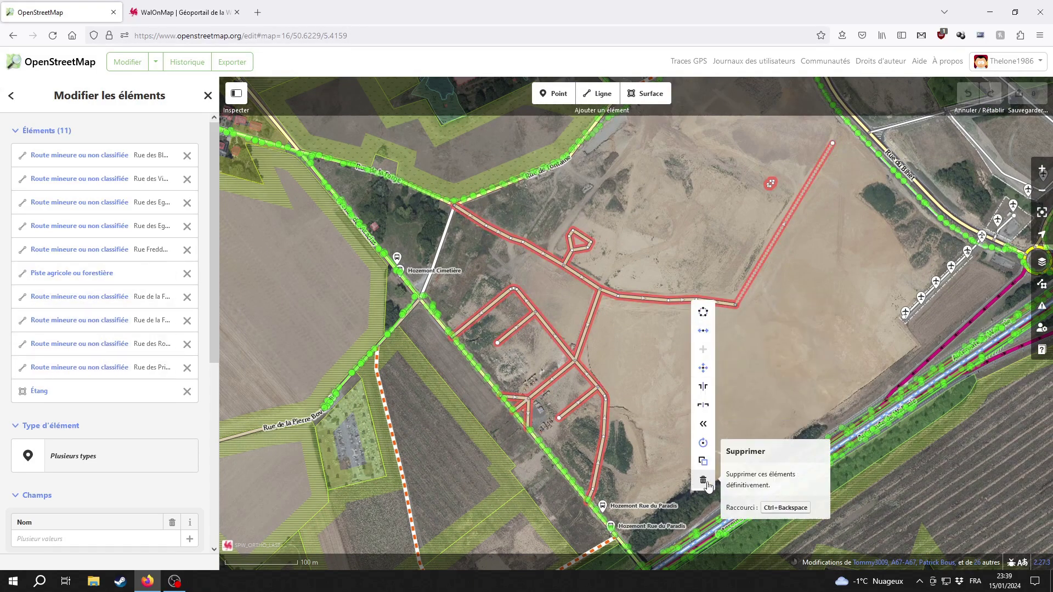
{"action": "left_click", "coordinate": [703, 480]}
Step: Compare the cleared estate with the PICC SPW(allonie) map and 2009-2010 aerial backgrounds, ending on the most recent SPW(allonie) aerial imagery
{"action": "scroll", "coordinate": [581, 343], "scroll_direction": "up", "scroll_amount": 5}
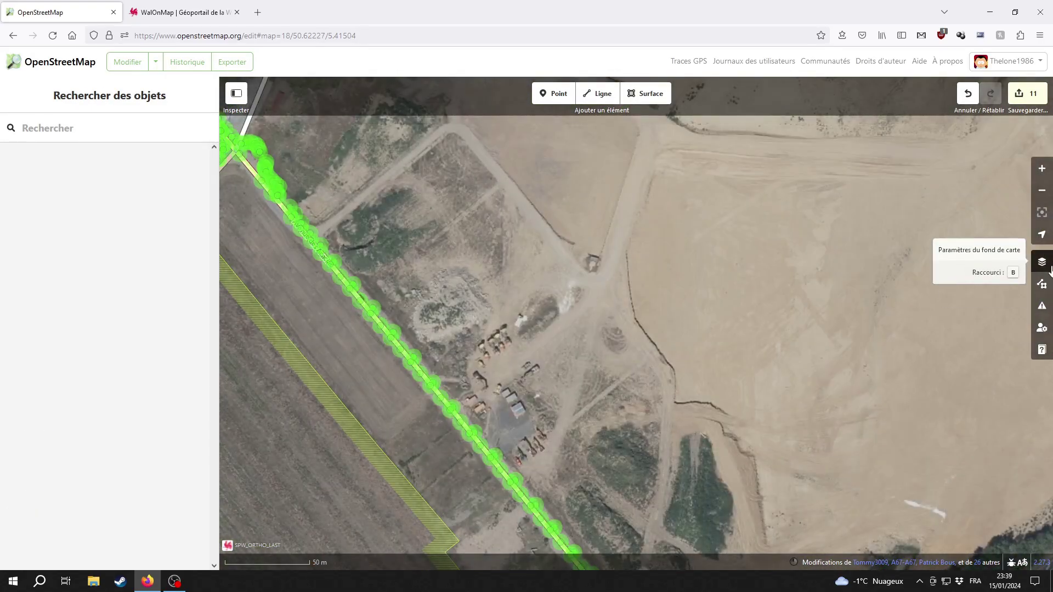
{"action": "left_click", "coordinate": [1041, 262]}
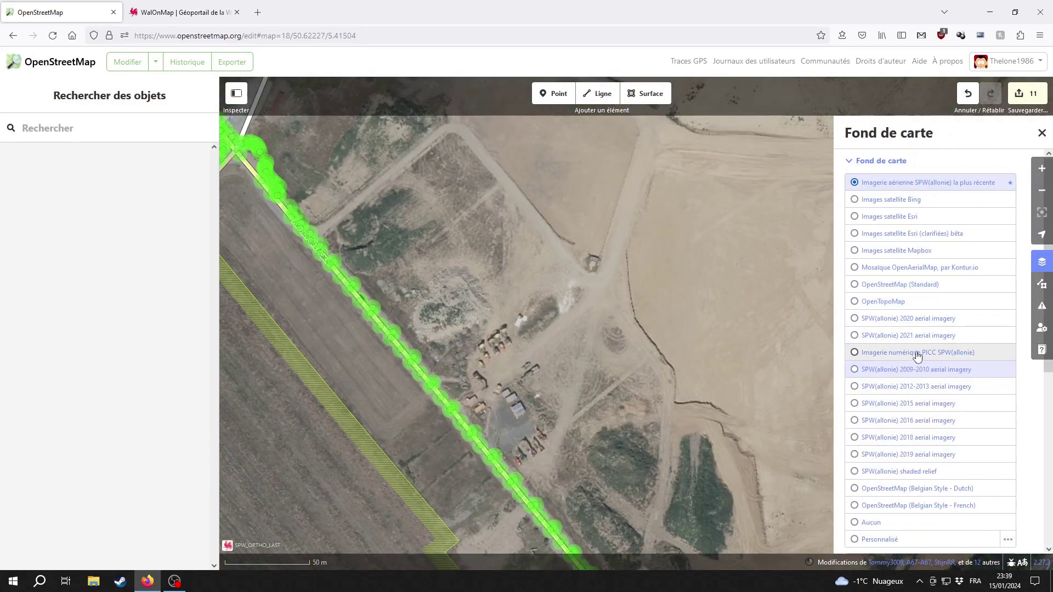
{"action": "left_click", "coordinate": [917, 353]}
{"action": "left_click_drag", "start_coordinate": [545, 323], "coordinate": [475, 471]}
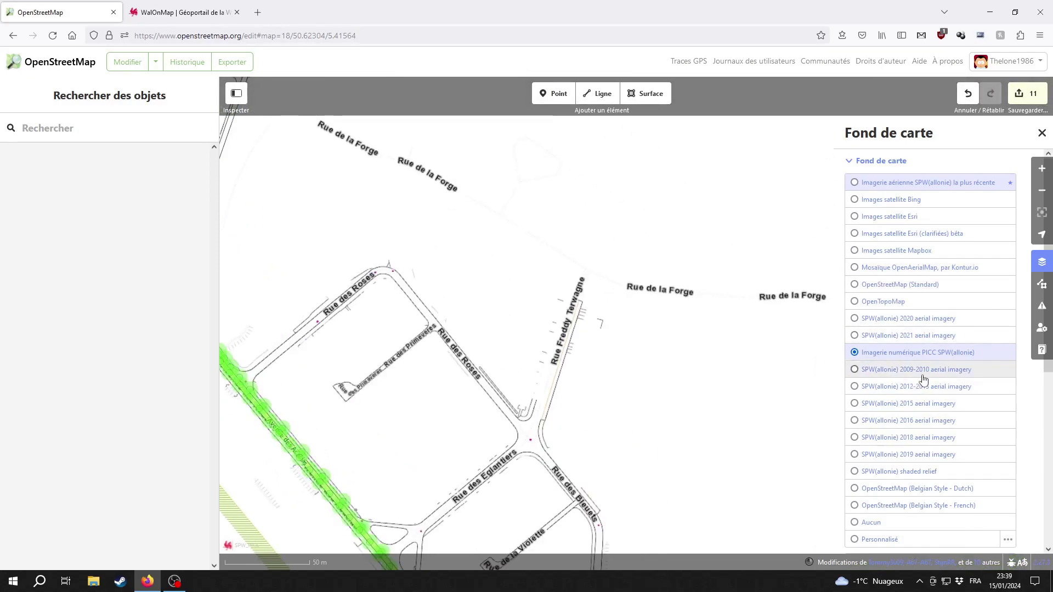
{"action": "left_click", "coordinate": [921, 375]}
{"action": "left_click_drag", "start_coordinate": [460, 258], "coordinate": [600, 258]}
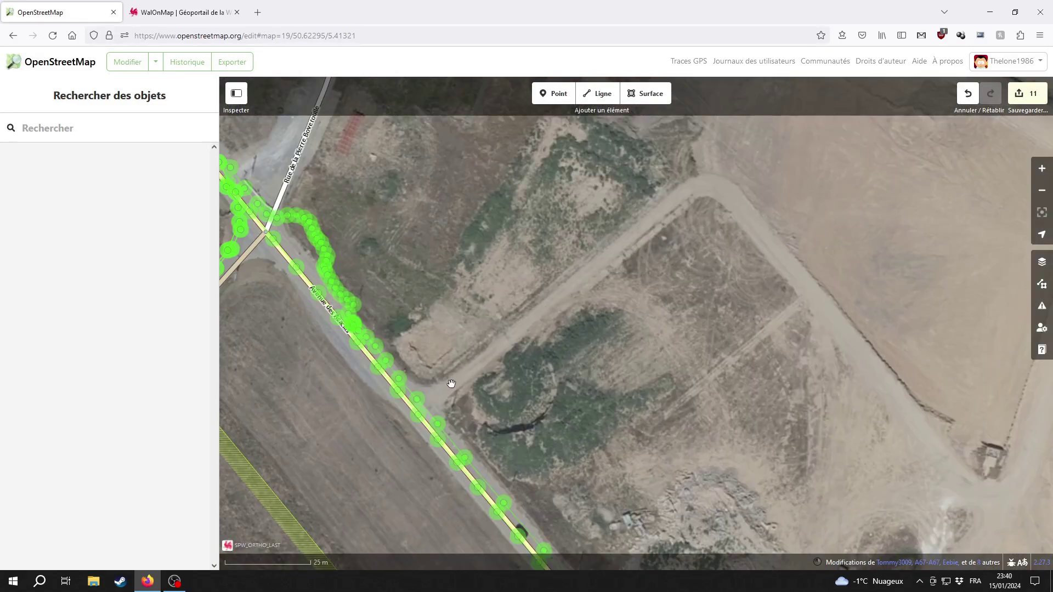
Step: Inspect the attributes of the Rue de Fontaine section under construction, between Rue de la Barrière and the Rue du Bihet roundabout
{"action": "left_click_drag", "start_coordinate": [863, 352], "coordinate": [512, 306]}
{"action": "left_click_drag", "start_coordinate": [752, 223], "coordinate": [520, 443]}
{"action": "scroll", "coordinate": [520, 443], "scroll_direction": "down", "scroll_amount": 5}
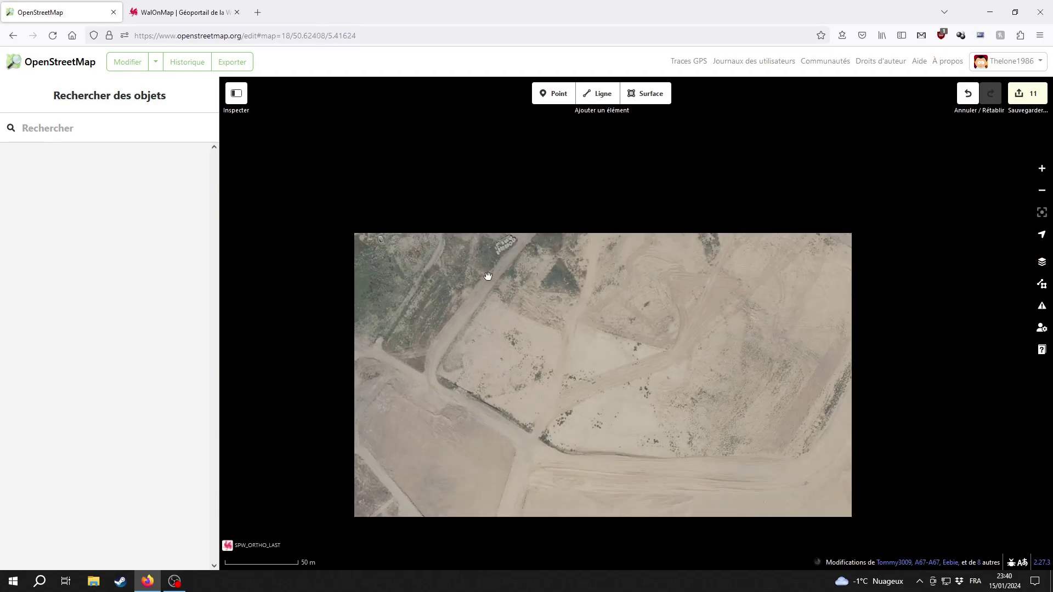
{"action": "scroll", "coordinate": [658, 307], "scroll_direction": "up", "scroll_amount": 5}
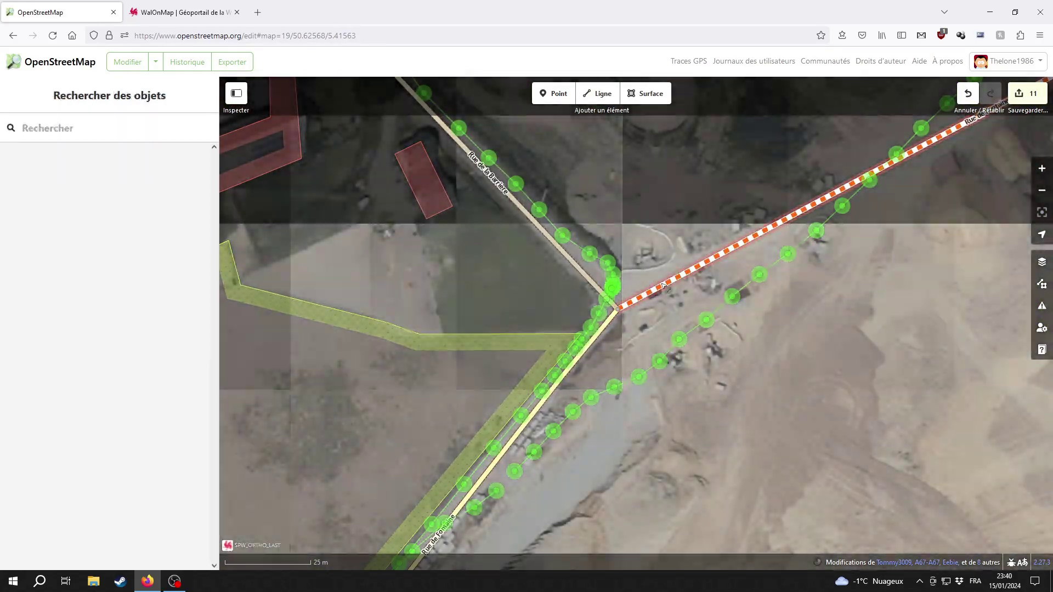
{"action": "left_click", "coordinate": [664, 286]}
{"action": "scroll", "coordinate": [768, 301], "scroll_direction": "down", "scroll_amount": 3}
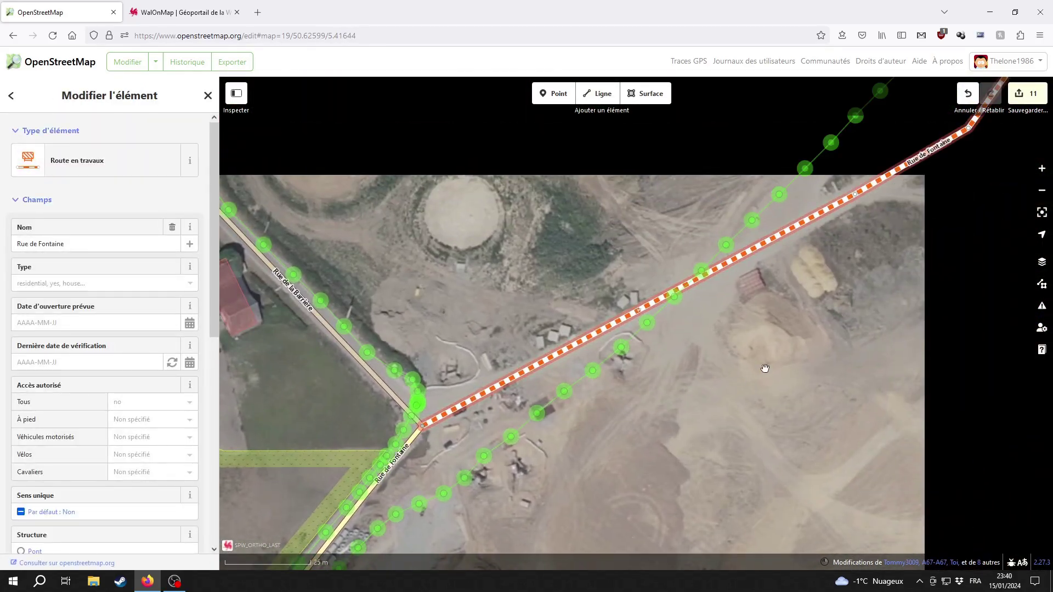
{"action": "left_click_drag", "start_coordinate": [758, 307], "coordinate": [653, 404]}
{"action": "scroll", "coordinate": [655, 405], "scroll_direction": "down", "scroll_amount": 2}
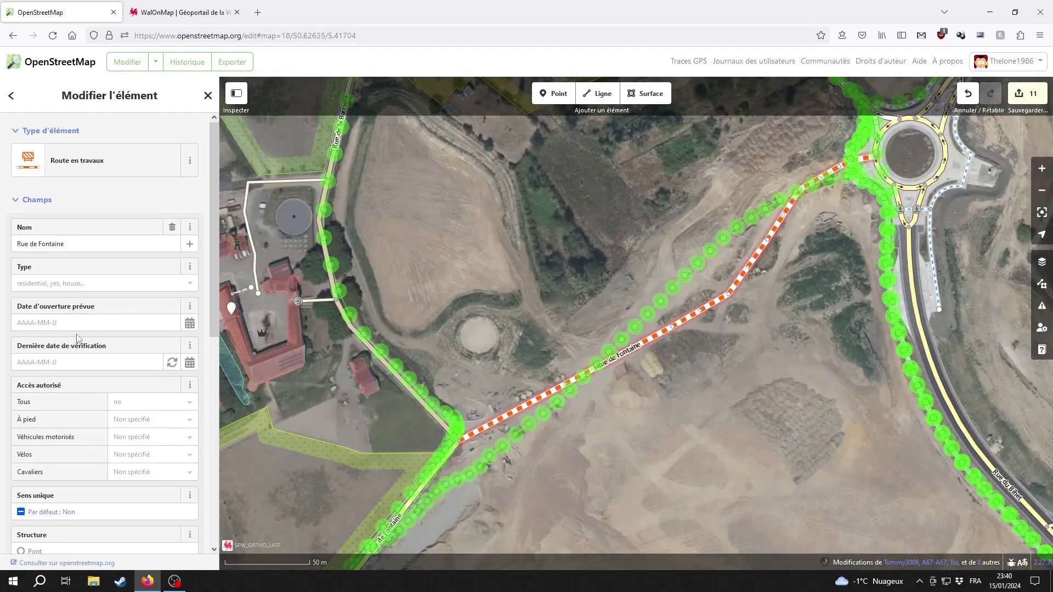
{"action": "left_click", "coordinate": [805, 388]}
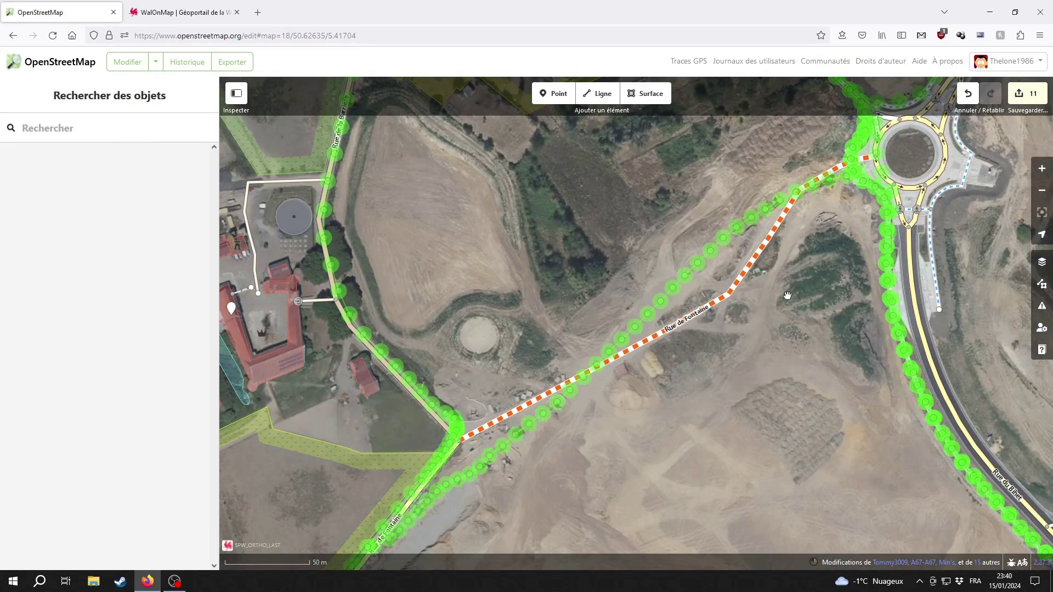
Step: Examine the Rue de Fontaine alignment against the aerial imagery, from the Rue du Bihet roundabout back to the Rue de la Barrière junction
{"action": "left_click_drag", "start_coordinate": [788, 288], "coordinate": [655, 431]}
{"action": "scroll", "coordinate": [799, 301], "scroll_direction": "up", "scroll_amount": 3}
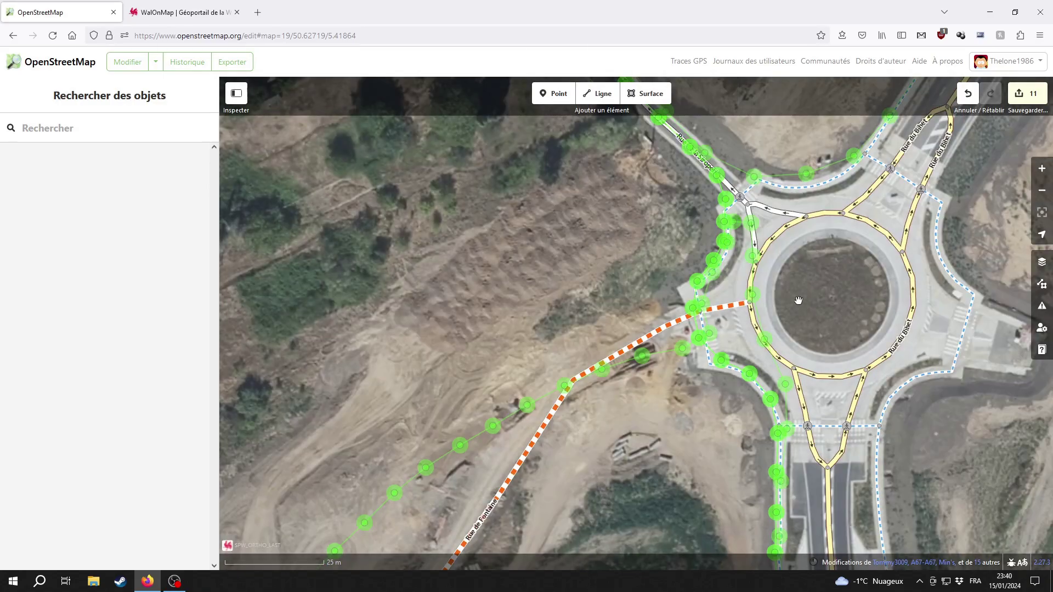
{"action": "scroll", "coordinate": [798, 301], "scroll_direction": "up", "scroll_amount": 3}
{"action": "left_click_drag", "start_coordinate": [661, 343], "coordinate": [657, 292]}
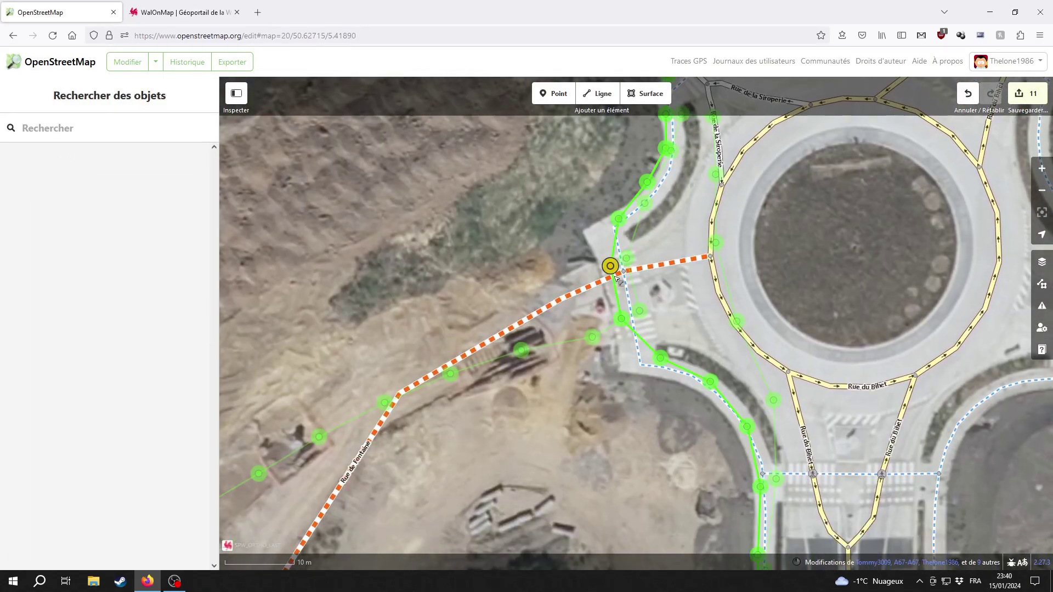
{"action": "scroll", "coordinate": [625, 295], "scroll_direction": "down", "scroll_amount": 6}
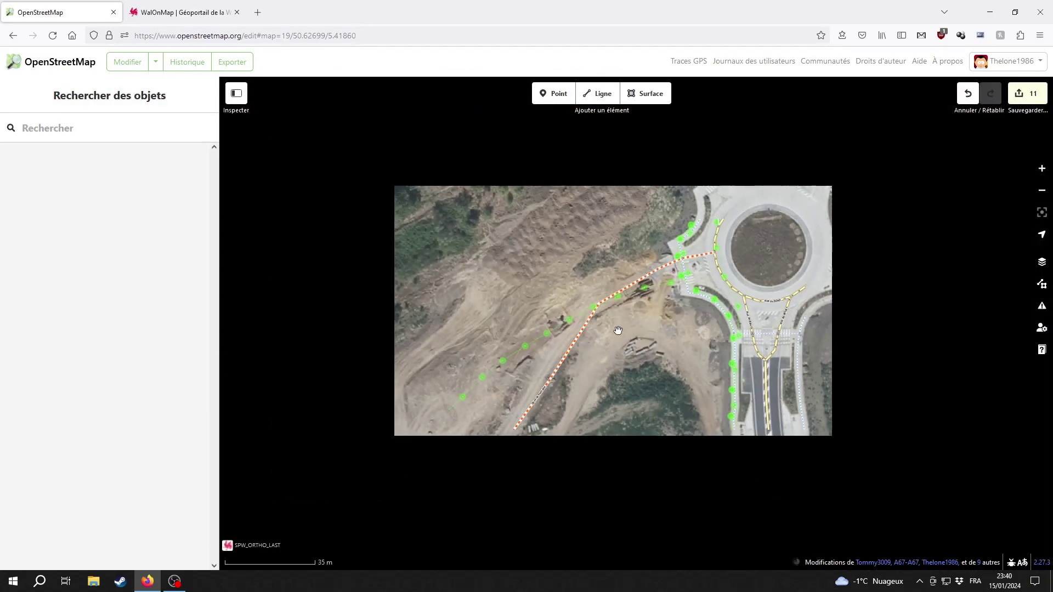
{"action": "left_click_drag", "start_coordinate": [619, 329], "coordinate": [673, 259]}
{"action": "left_click_drag", "start_coordinate": [483, 381], "coordinate": [651, 315]}
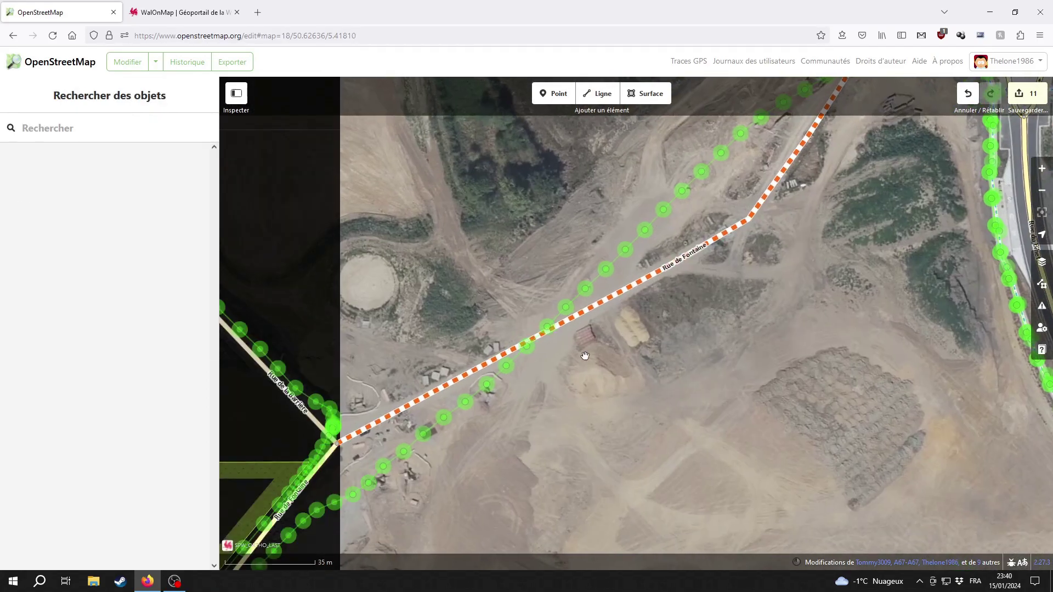
{"action": "left_click_drag", "start_coordinate": [528, 405], "coordinate": [734, 294]}
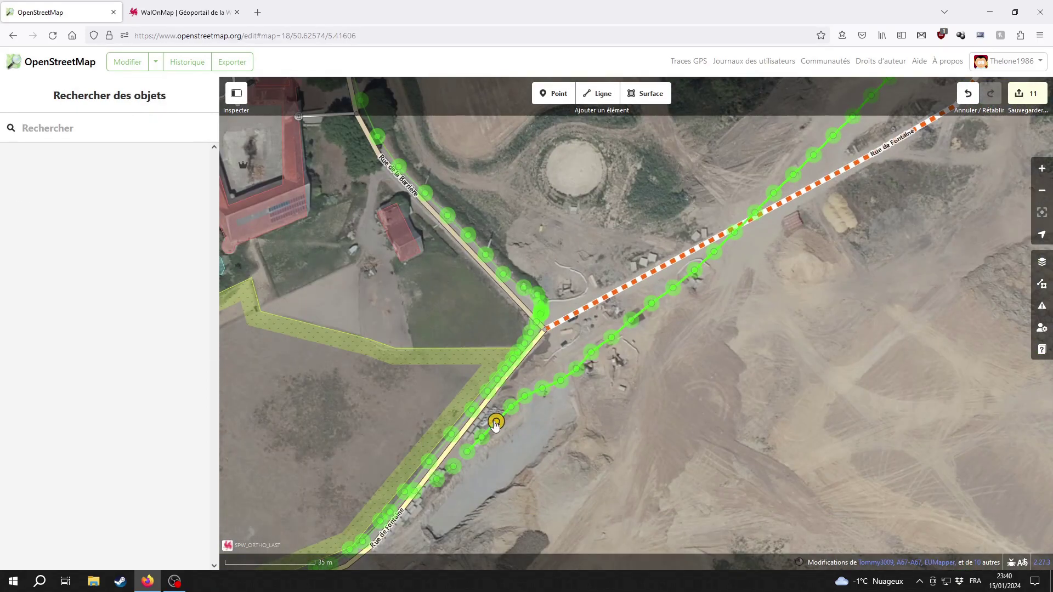
Step: Open the 2023 Mapillary photo sequence beside Rue de Fontaine and advance photo by photo northeast past the Rue de la Barrière junction
{"action": "left_click", "coordinate": [467, 455]}
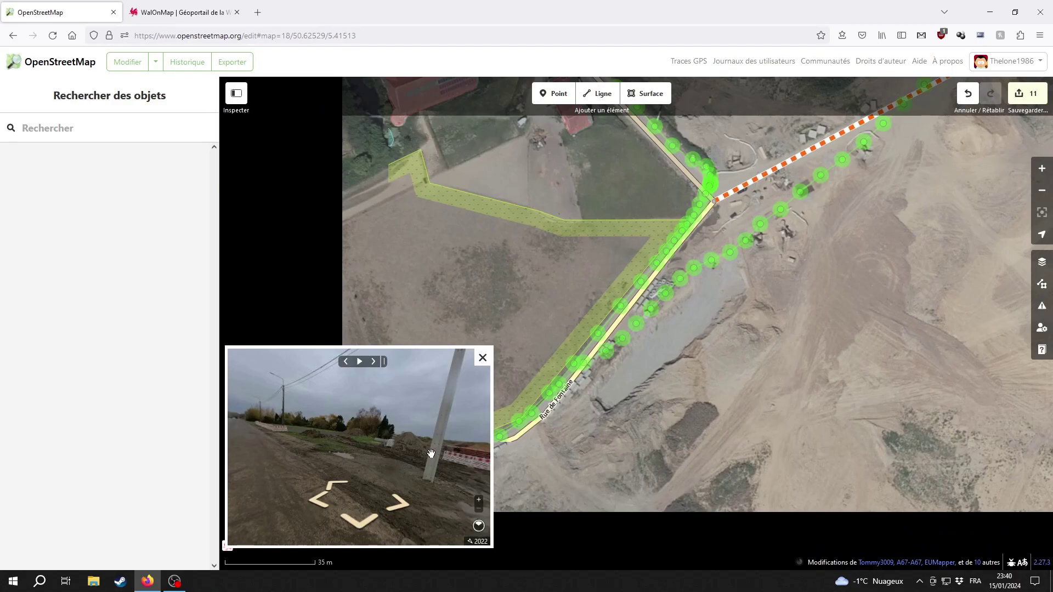
{"action": "mouse_move", "coordinate": [364, 445]}
{"action": "left_mouse_down"}
{"action": "mouse_move", "coordinate": [400, 457]}
{"action": "mouse_move", "coordinate": [381, 461]}
{"action": "mouse_move", "coordinate": [419, 462]}
{"action": "mouse_move", "coordinate": [362, 459]}
{"action": "left_mouse_up"}
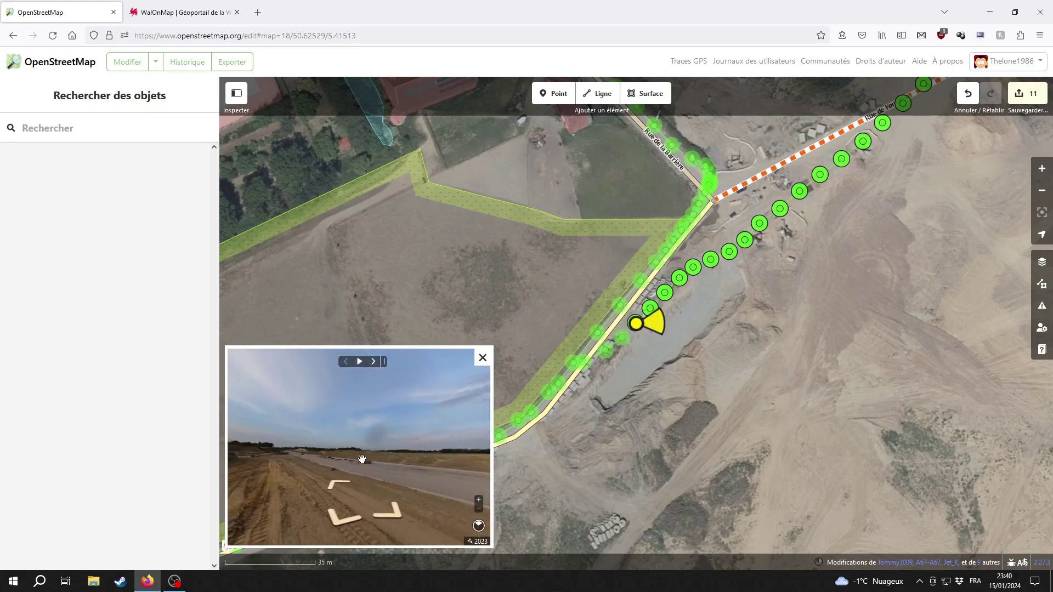
{"action": "left_click", "coordinate": [346, 488]}
{"action": "left_click", "coordinate": [346, 488]}
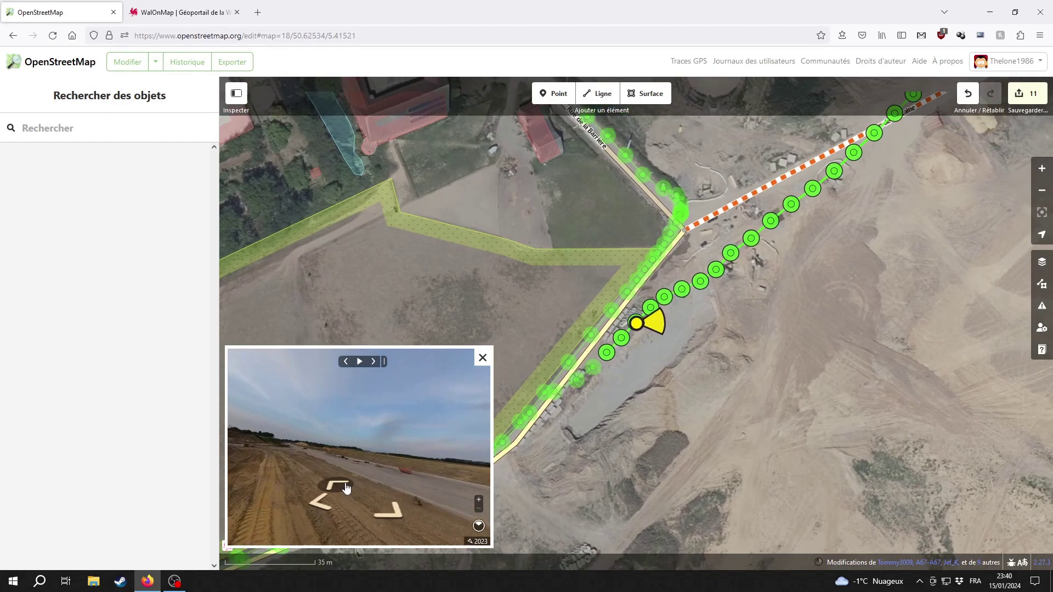
{"action": "left_click", "coordinate": [325, 493]}
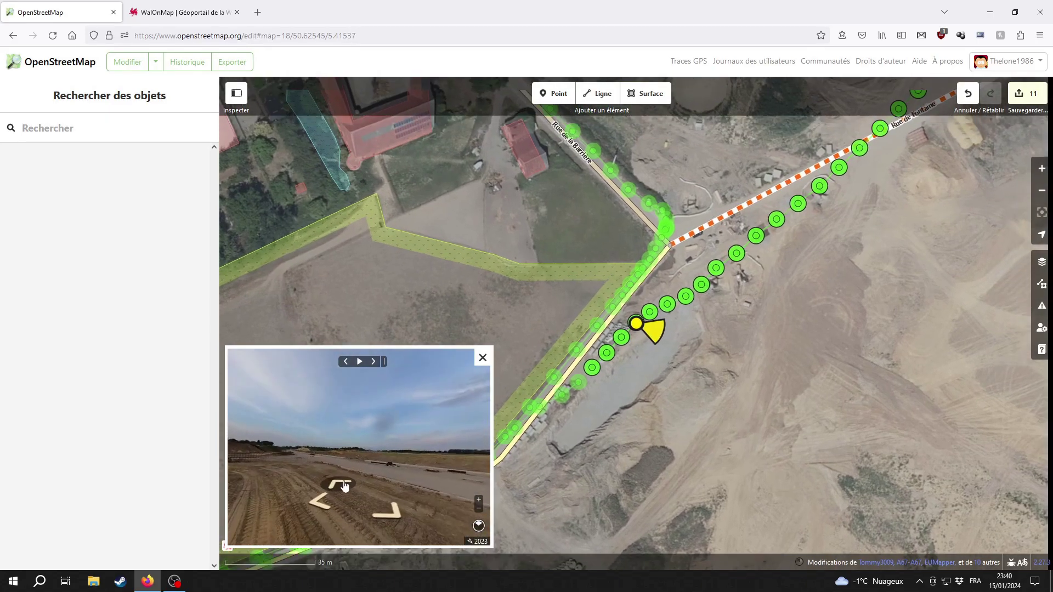
{"action": "left_click", "coordinate": [344, 486]}
{"action": "left_click", "coordinate": [344, 485]}
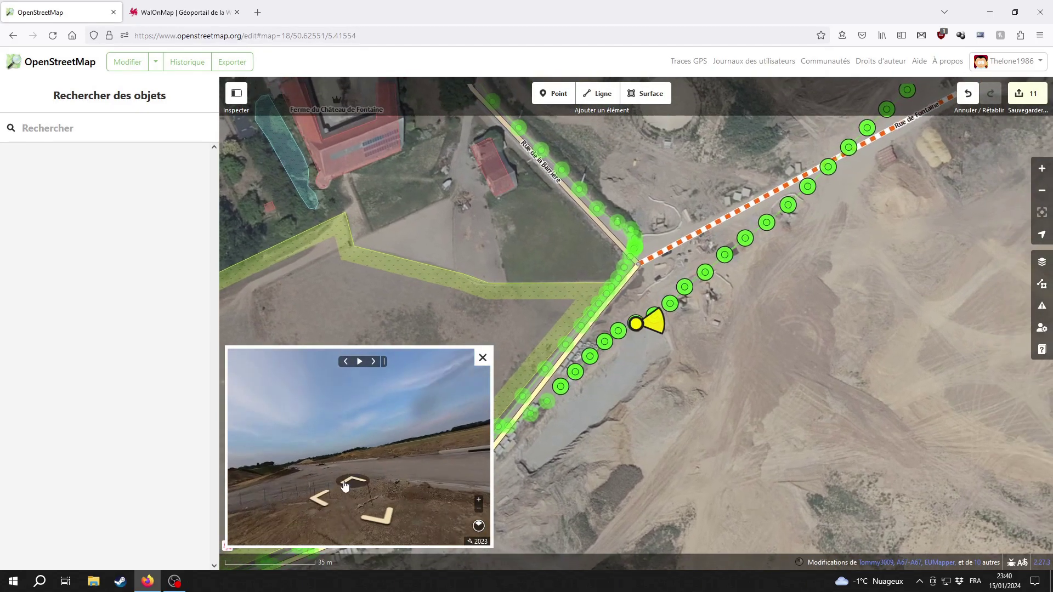
{"action": "left_click", "coordinate": [344, 486]}
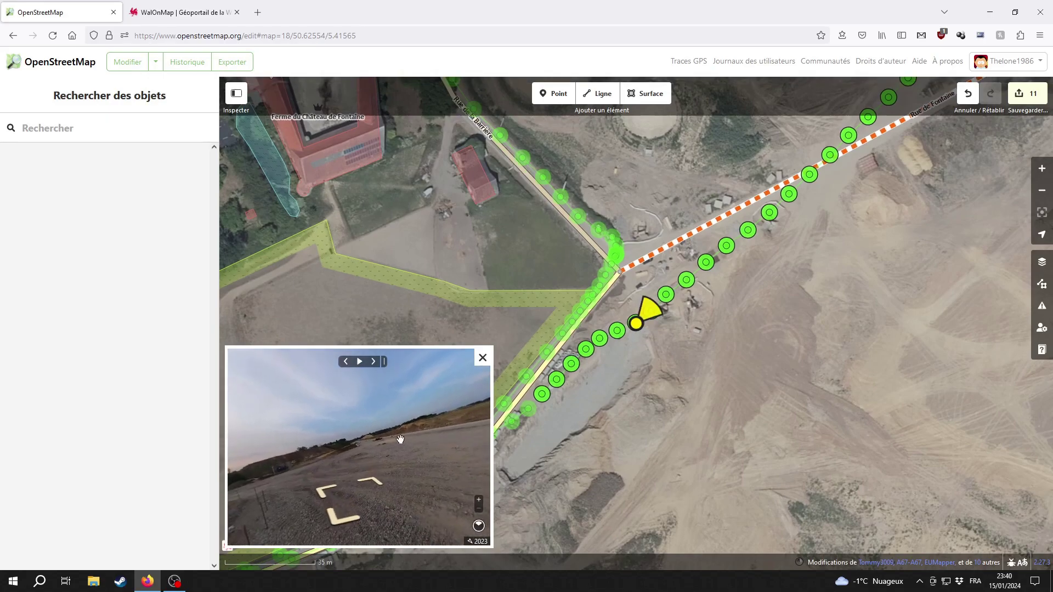
Step: Advance the 2023 Mapillary photos just past the Rue de la Barrière junction, turning the view northwest toward that street
{"action": "left_click_drag", "start_coordinate": [278, 432], "coordinate": [414, 432]}
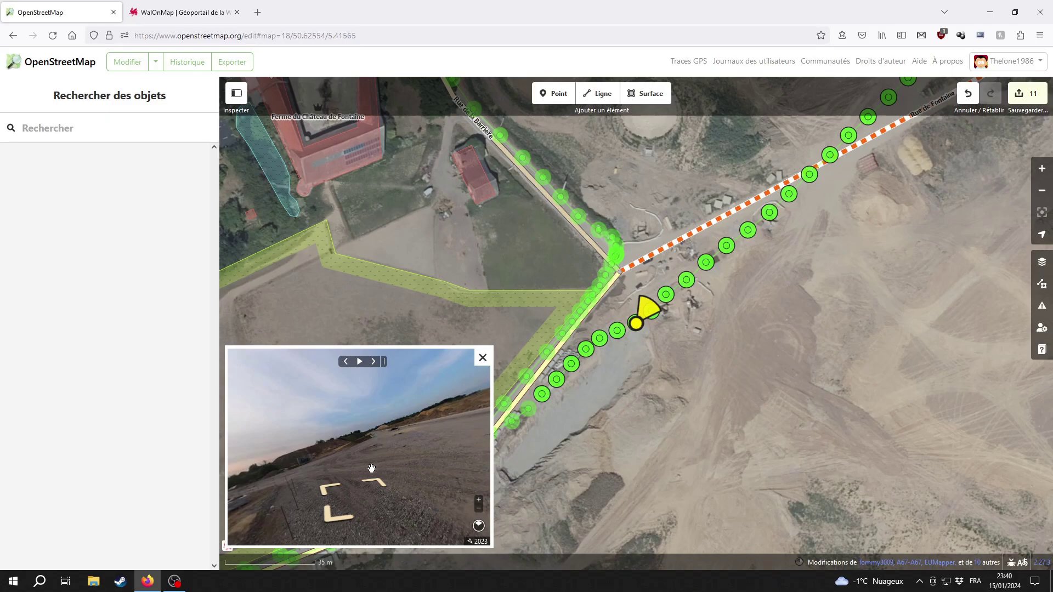
{"action": "left_click", "coordinate": [369, 486]}
{"action": "left_click", "coordinate": [368, 483]}
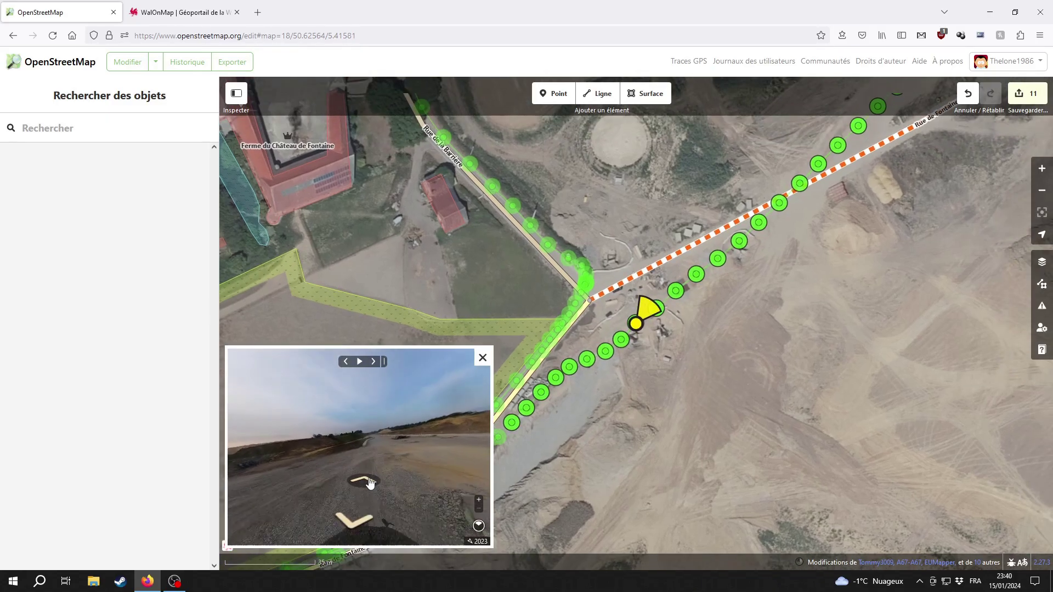
{"action": "left_click", "coordinate": [362, 483]}
{"action": "left_click_drag", "start_coordinate": [339, 471], "coordinate": [418, 423]}
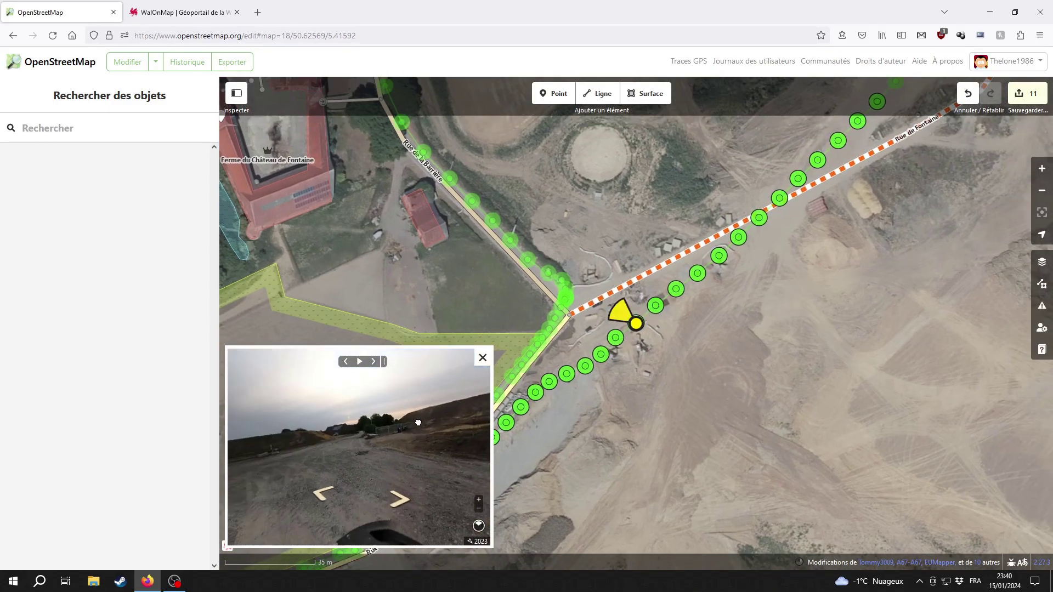
Step: Inspect Rue de la Barrière and compare the mapped Rue de Fontaine with the Mapillary track up to the Rue du Bihet roundabout
{"action": "left_click", "coordinate": [442, 183]}
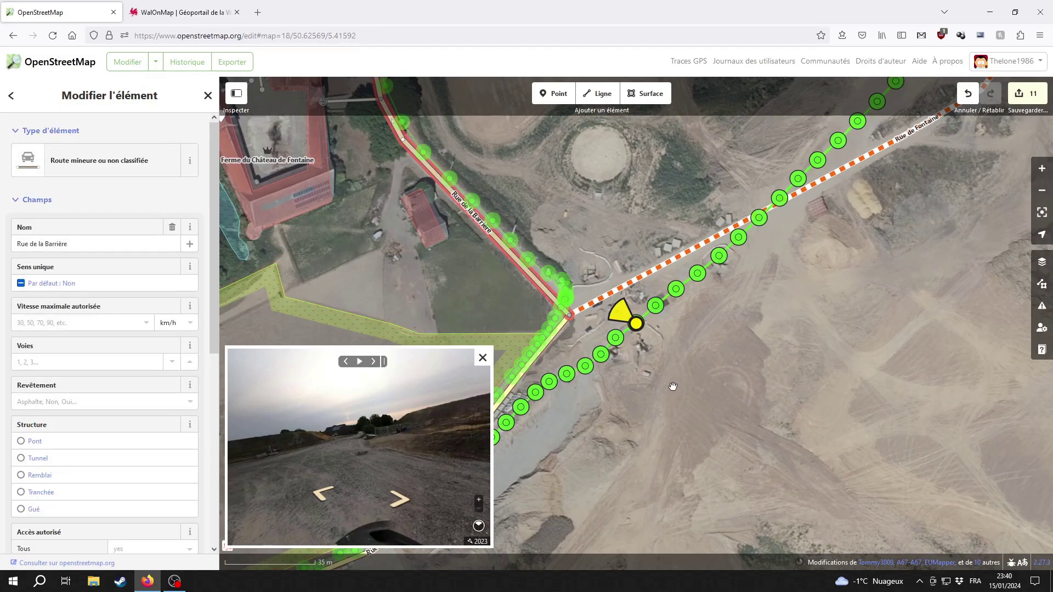
{"action": "left_click_drag", "start_coordinate": [894, 314], "coordinate": [675, 465]}
{"action": "left_click_drag", "start_coordinate": [744, 356], "coordinate": [684, 453]}
{"action": "left_click_drag", "start_coordinate": [766, 342], "coordinate": [633, 453]}
{"action": "left_click_drag", "start_coordinate": [686, 394], "coordinate": [759, 298]}
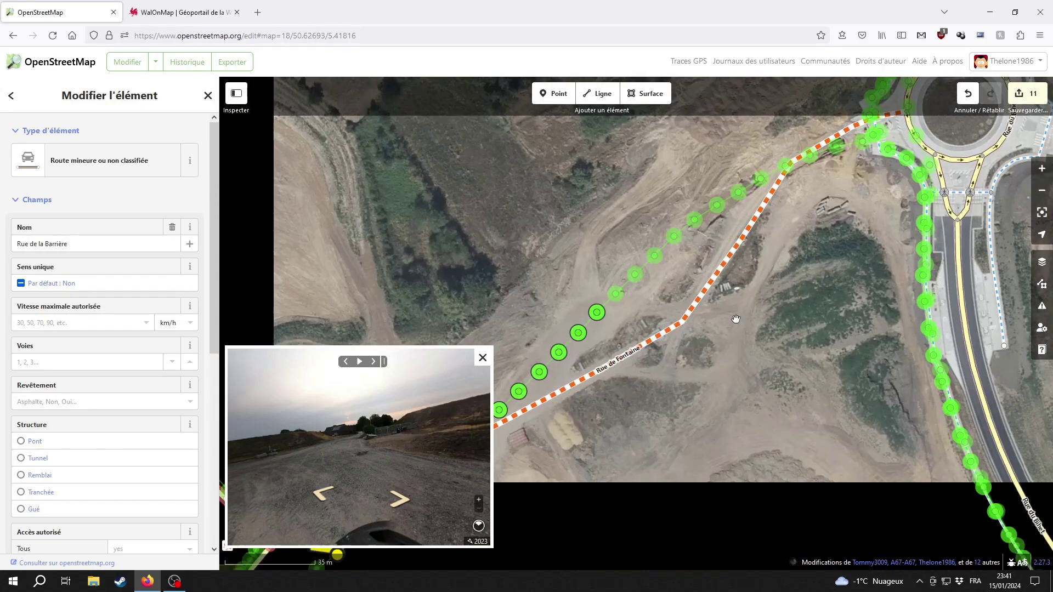
{"action": "left_click_drag", "start_coordinate": [749, 372], "coordinate": [862, 313]}
{"action": "left_click_drag", "start_coordinate": [658, 412], "coordinate": [729, 293]}
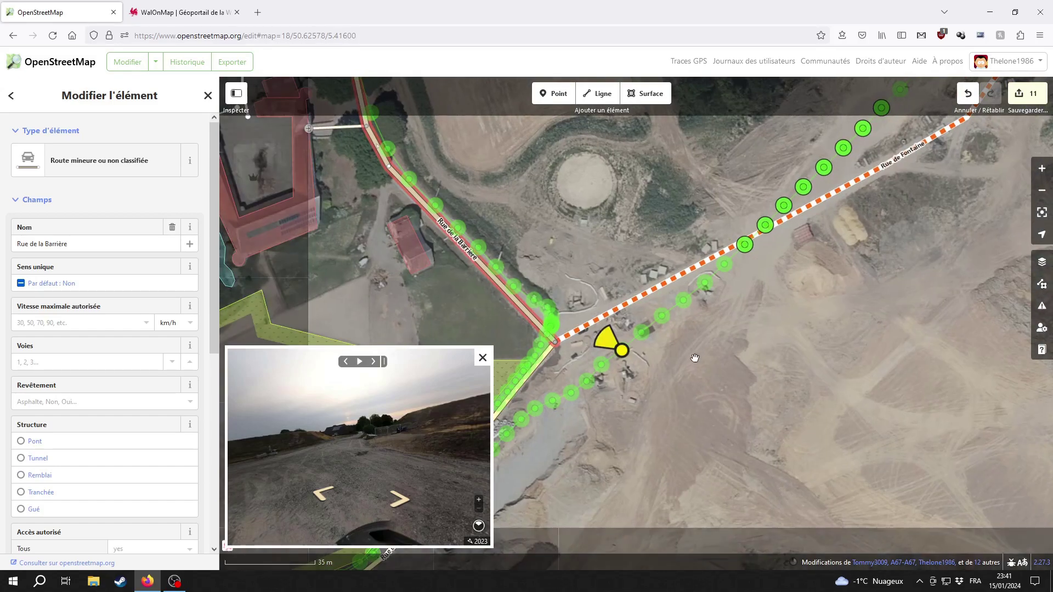
{"action": "left_click_drag", "start_coordinate": [529, 467], "coordinate": [807, 309]}
{"action": "left_click_drag", "start_coordinate": [781, 261], "coordinate": [737, 349]}
{"action": "scroll", "coordinate": [737, 349], "scroll_direction": "up", "scroll_amount": 5}
Step: Reopen the Mapillary photo southeast of the Rue de la Barrière junction and follow its track northeast across the mapped Rue de Fontaine
{"action": "left_click", "coordinate": [795, 224]}
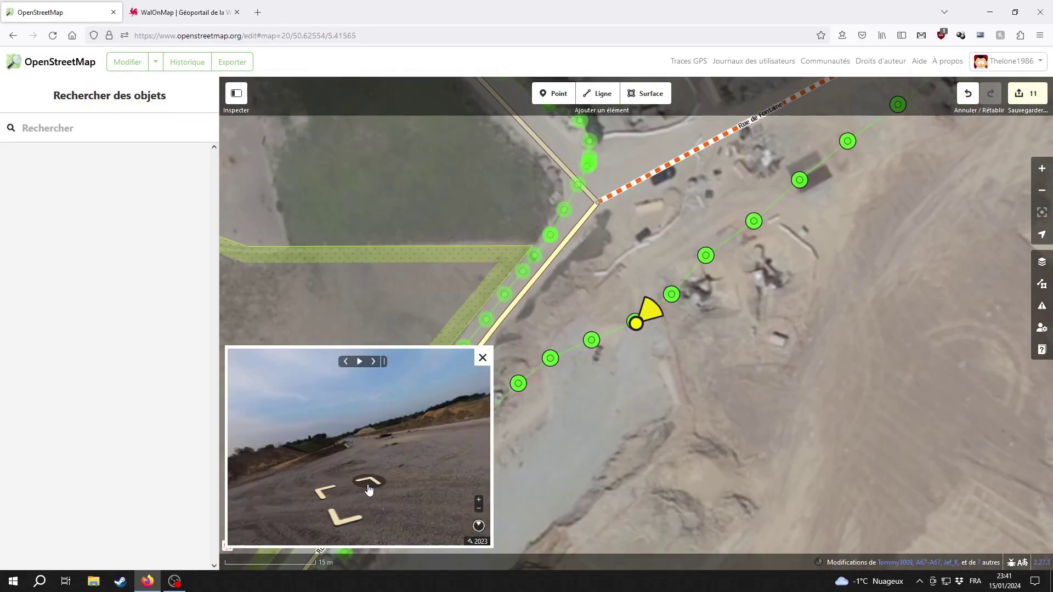
{"action": "left_click", "coordinate": [368, 489]}
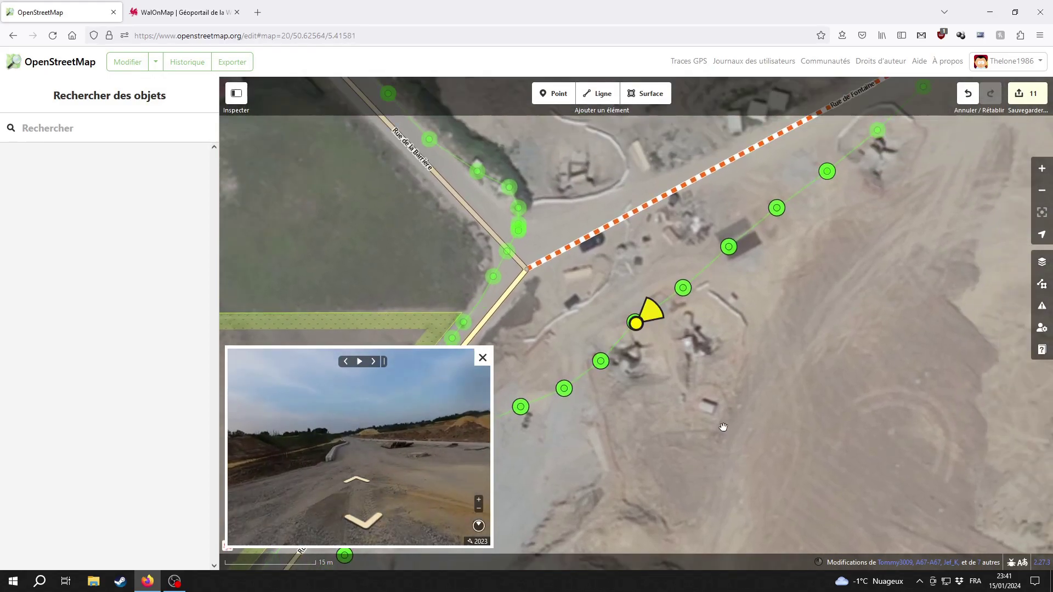
{"action": "scroll", "coordinate": [723, 428], "scroll_direction": "down", "scroll_amount": 3}
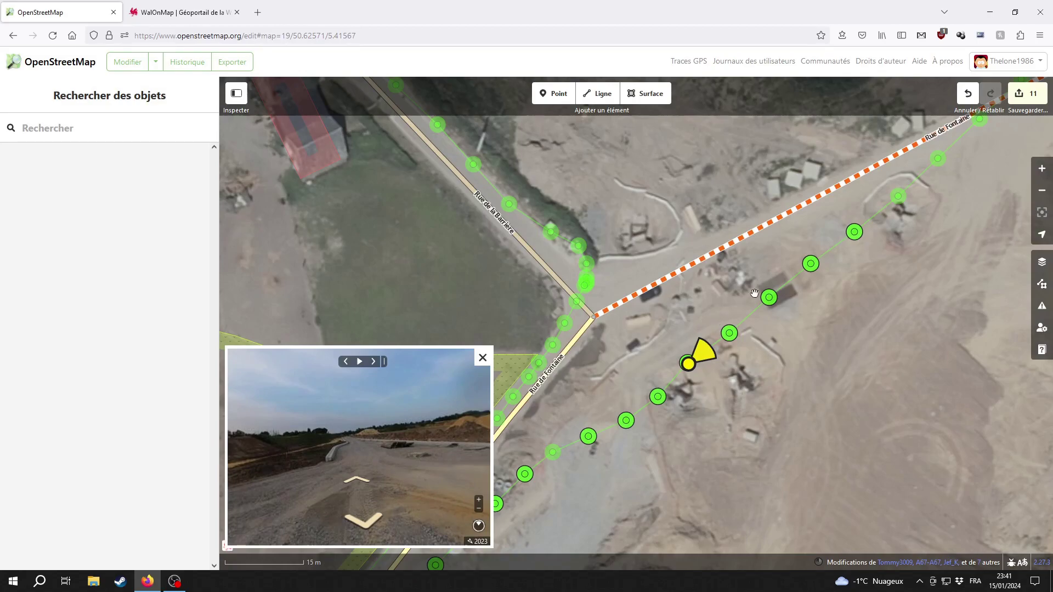
{"action": "left_click_drag", "start_coordinate": [754, 293], "coordinate": [608, 441]}
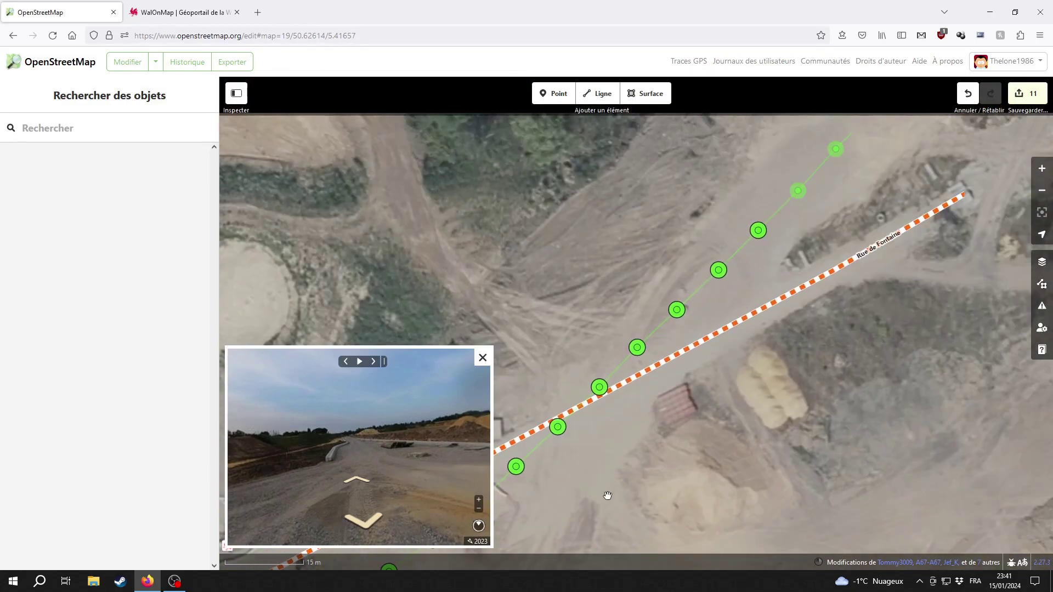
{"action": "scroll", "coordinate": [617, 456], "scroll_direction": "down", "scroll_amount": 2}
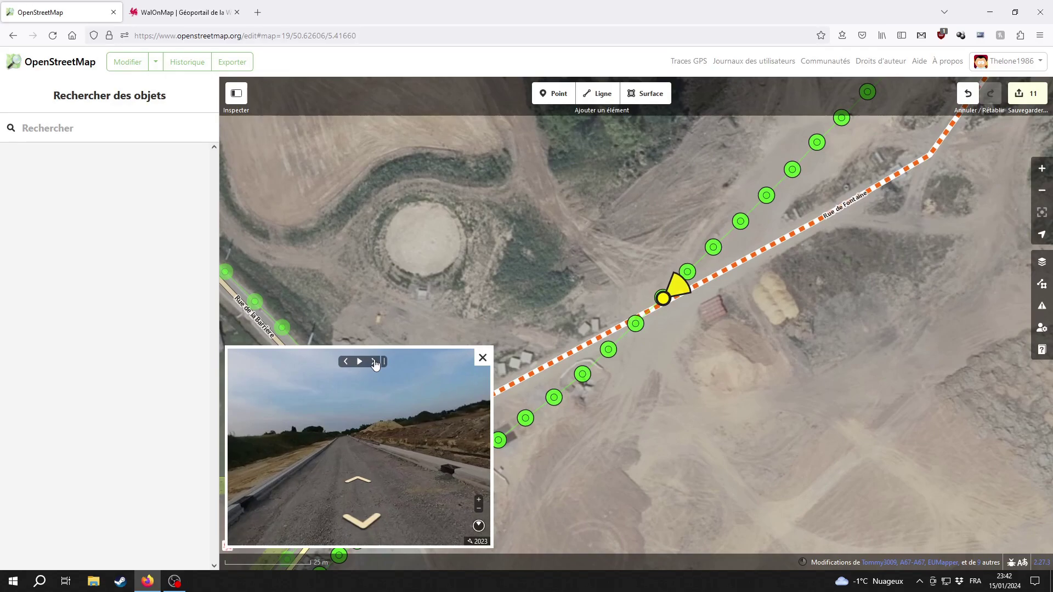
Step: Advance the Mapillary photos northeast from the point where their track crosses Rue de Fontaine, examining the new roadway
{"action": "left_click", "coordinate": [374, 362]}
{"action": "left_click_drag", "start_coordinate": [313, 464], "coordinate": [364, 415]}
{"action": "left_click", "coordinate": [374, 362]}
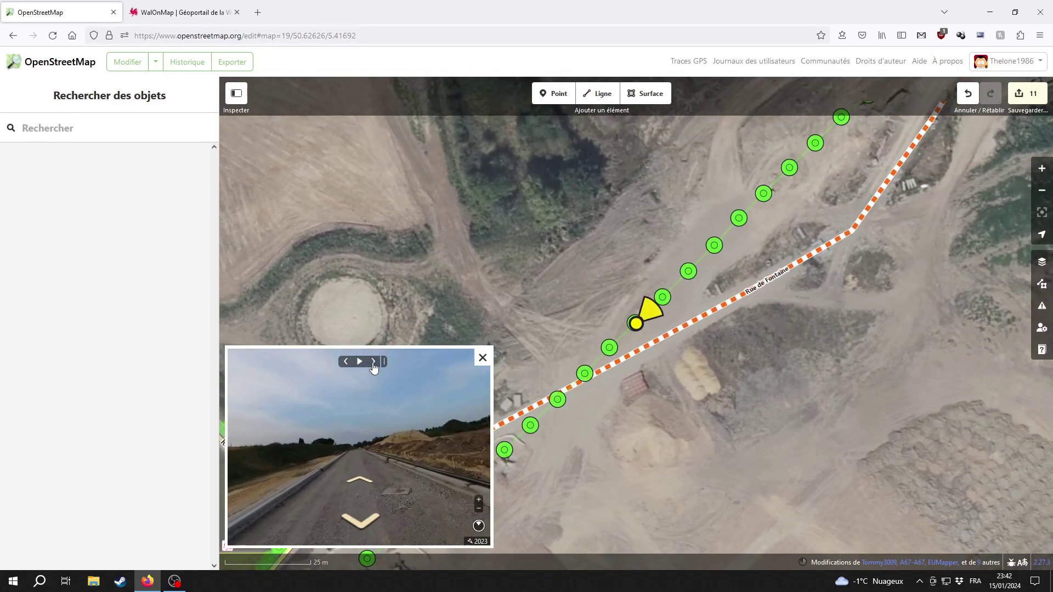
{"action": "left_click", "coordinate": [374, 362]}
{"action": "left_click", "coordinate": [374, 362]}
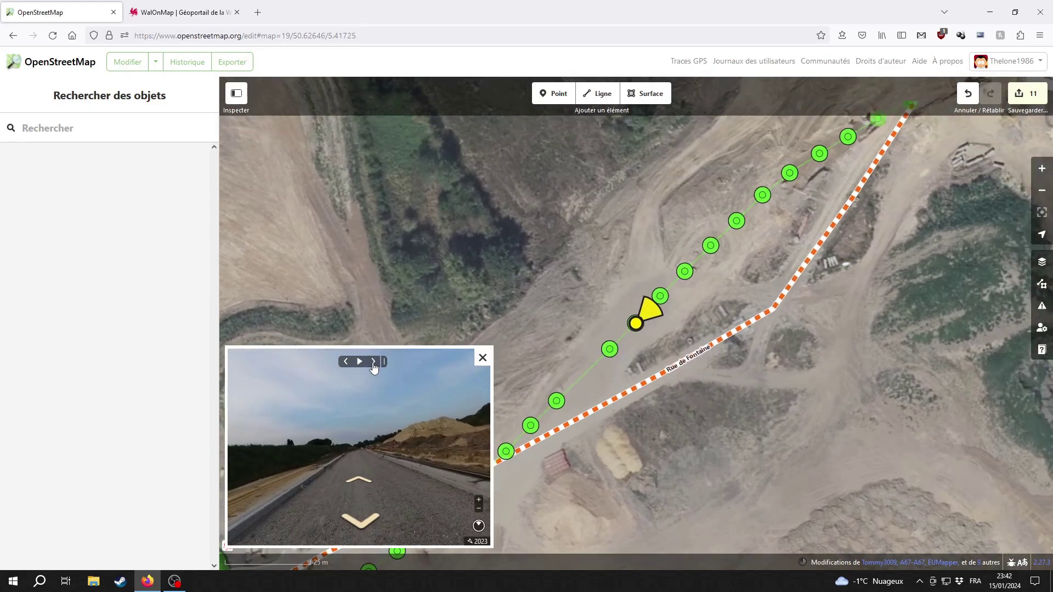
{"action": "left_click", "coordinate": [374, 362]}
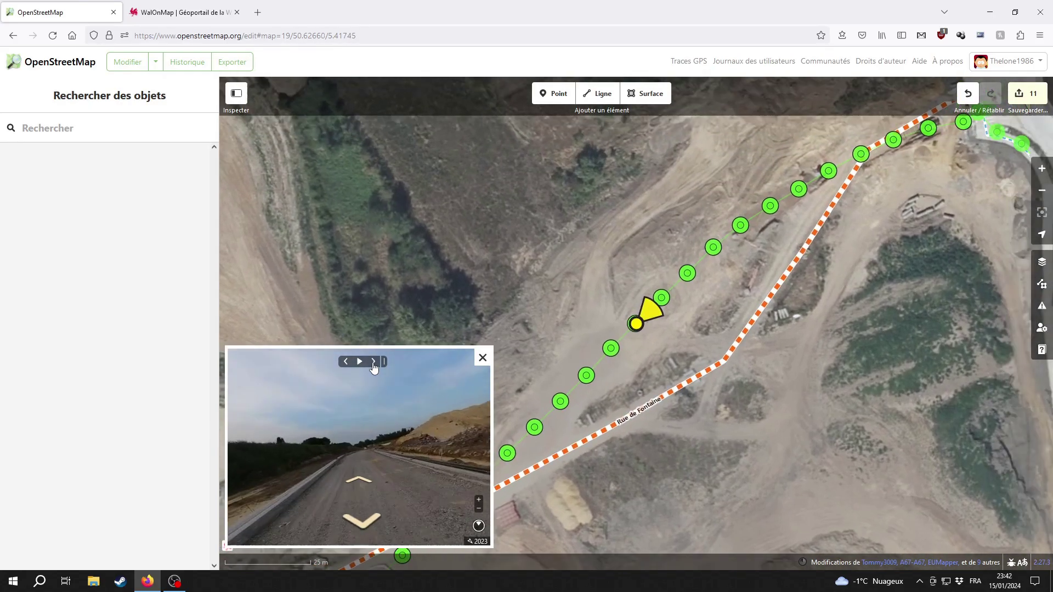
{"action": "left_click", "coordinate": [374, 362]}
{"action": "left_click", "coordinate": [374, 362]}
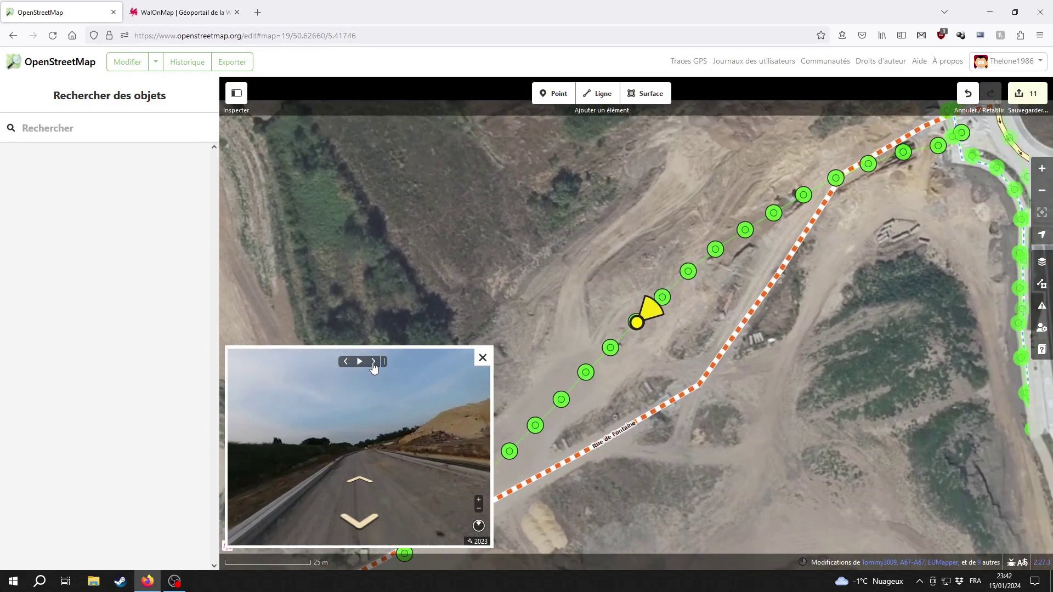
{"action": "left_click", "coordinate": [374, 362]}
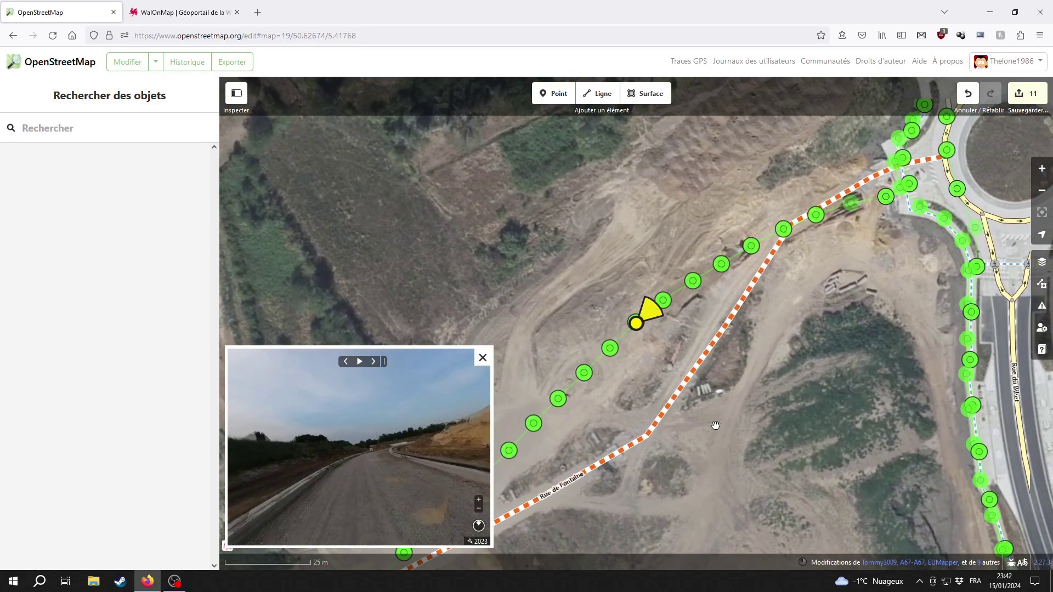
Step: Follow the Mapillary photos along the final curve to the Rue du Bihet roundabout and examine the new road's entry there
{"action": "left_click", "coordinate": [374, 362]}
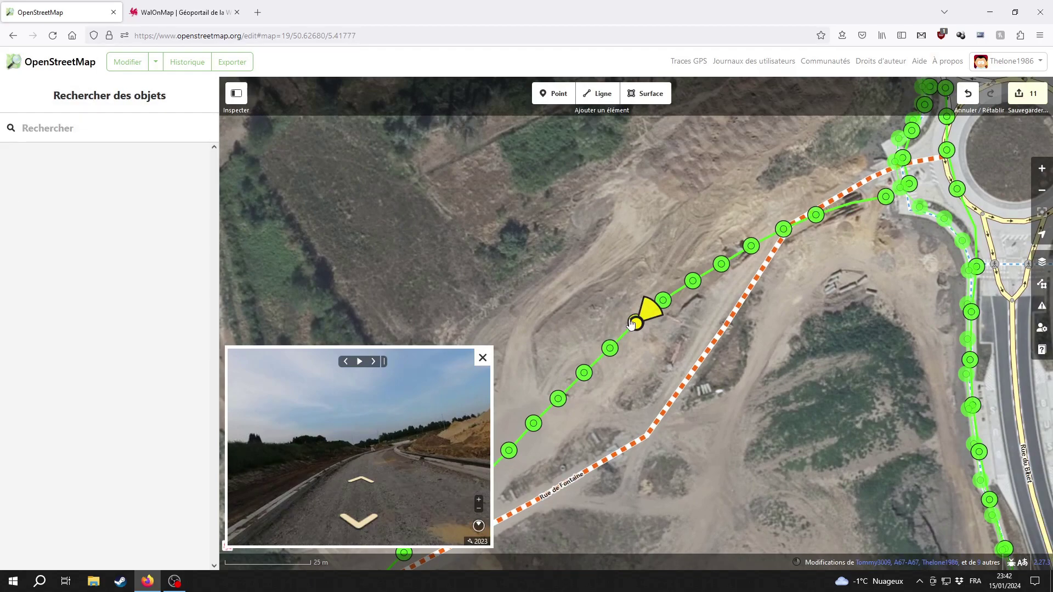
{"action": "left_click", "coordinate": [374, 361]}
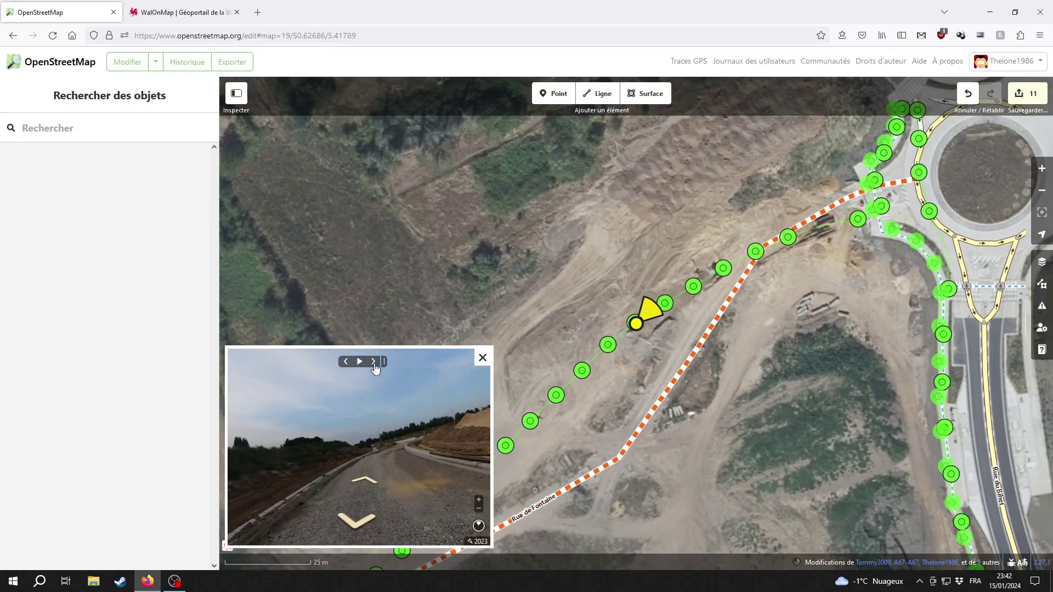
{"action": "left_click", "coordinate": [374, 362]}
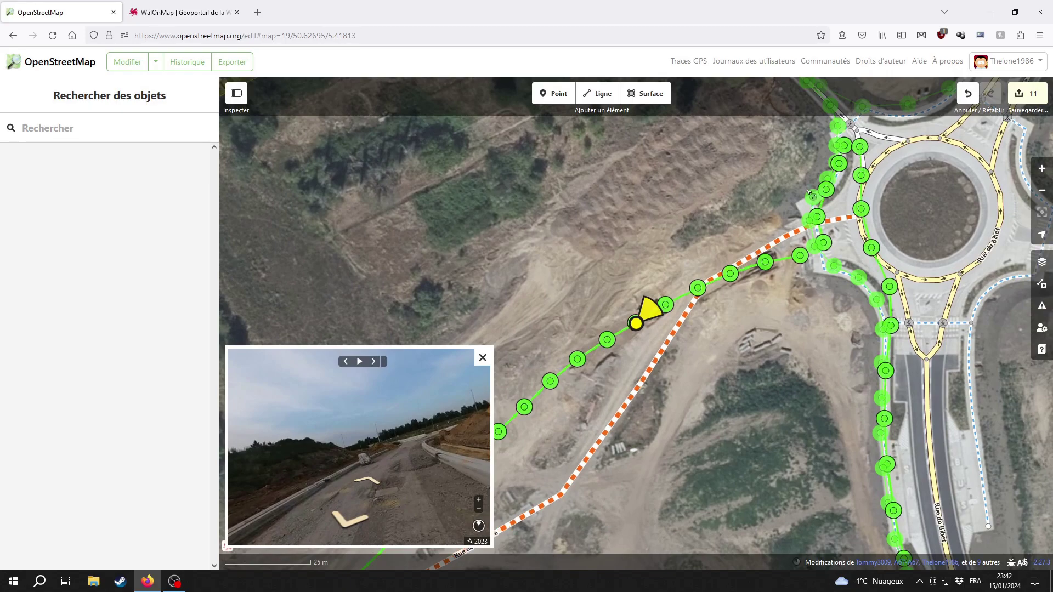
{"action": "left_click", "coordinate": [374, 361]}
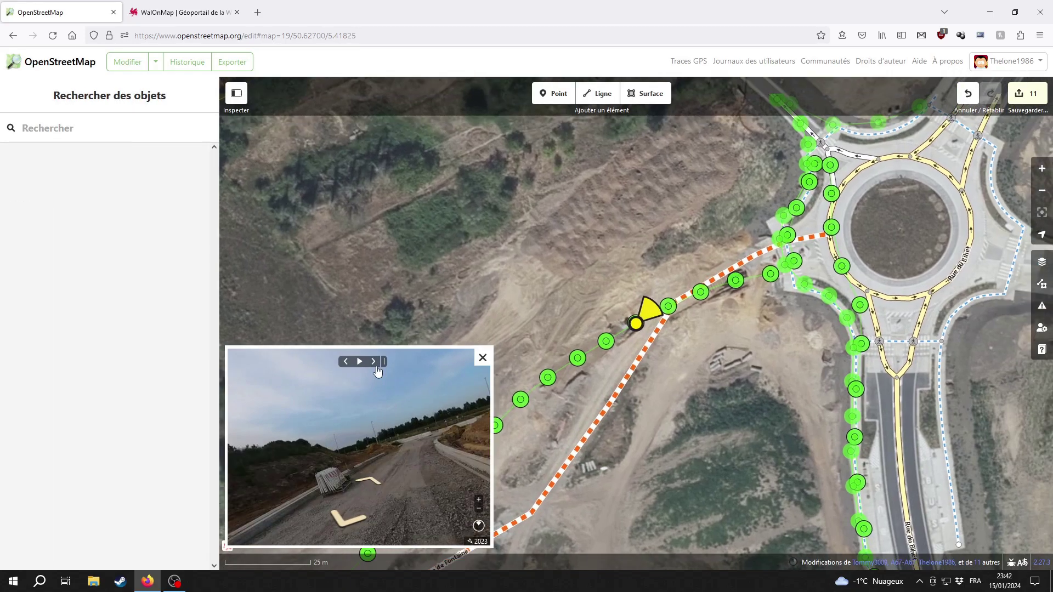
{"action": "left_click", "coordinate": [375, 363]}
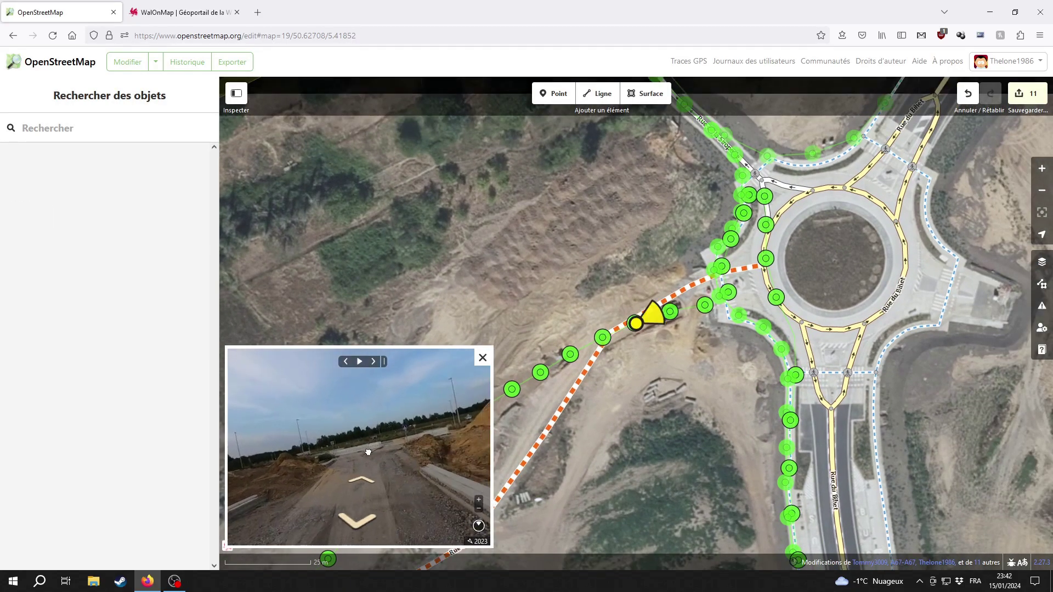
{"action": "left_click", "coordinate": [375, 365]}
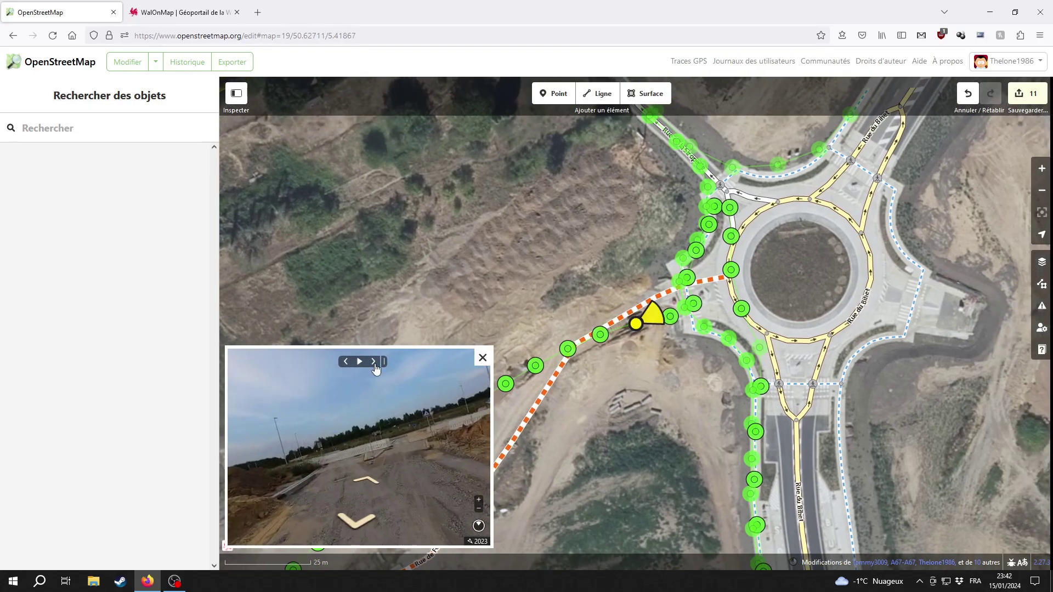
{"action": "left_click", "coordinate": [375, 364]}
{"action": "scroll", "coordinate": [603, 351], "scroll_direction": "up", "scroll_amount": 5}
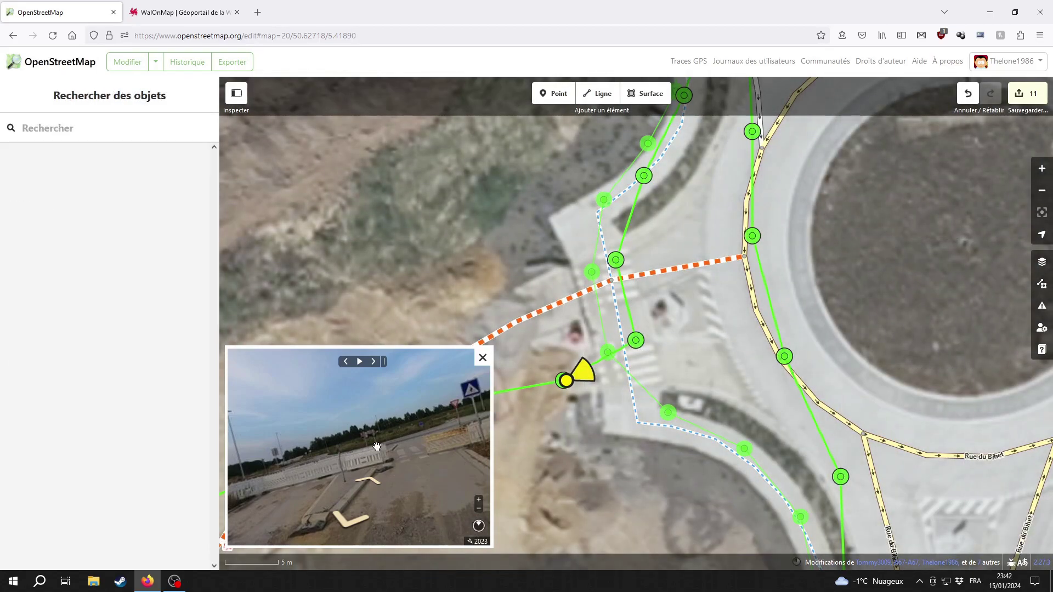
{"action": "left_click_drag", "start_coordinate": [382, 465], "coordinate": [435, 425]}
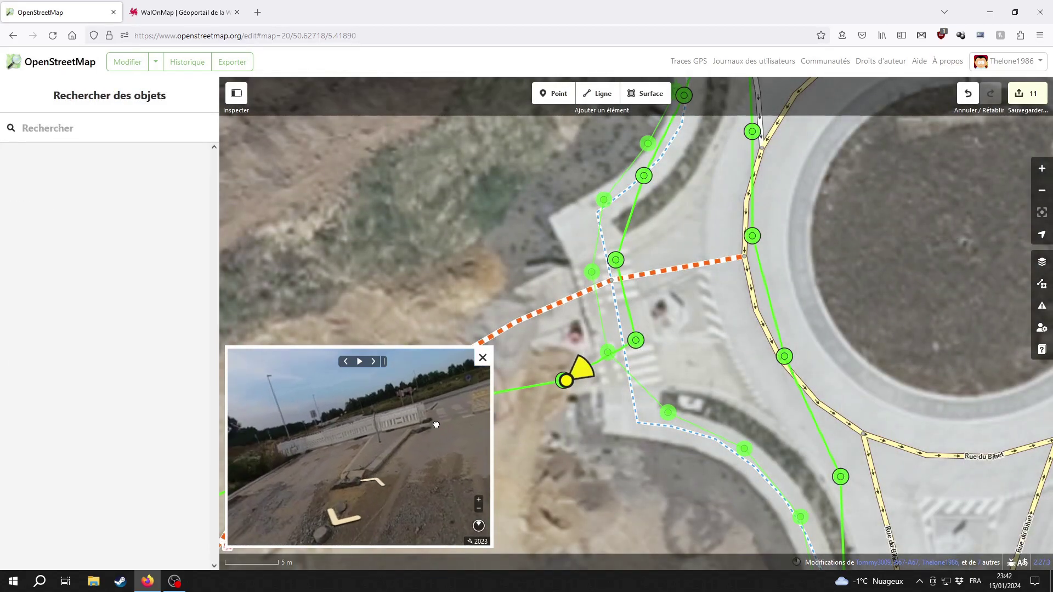
{"action": "left_click", "coordinate": [375, 362]}
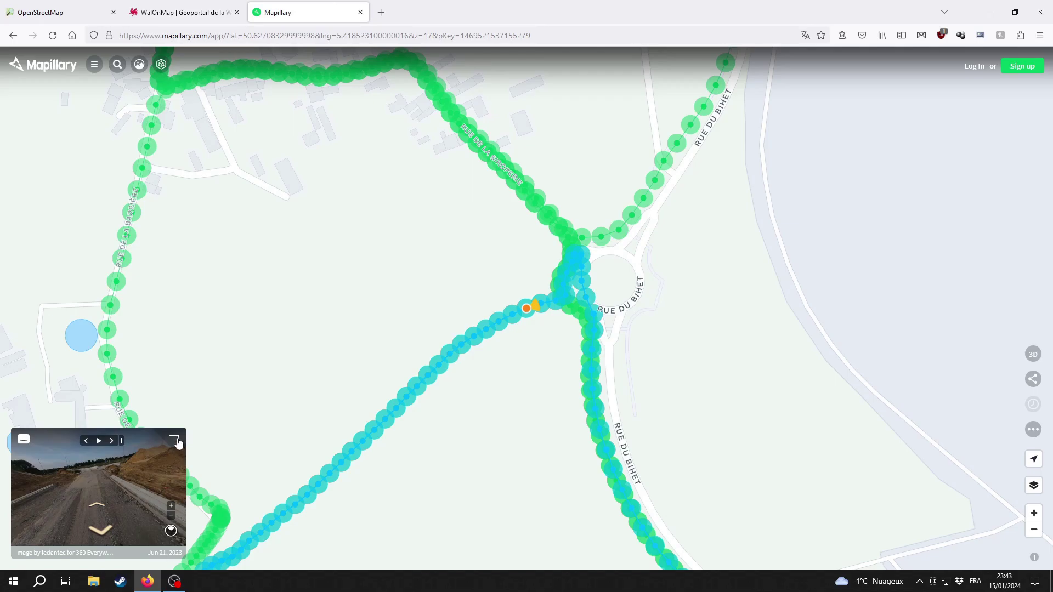
Step: Return to the OpenStreetMap editor, disconnect Rue de Fontaine's end from the Rue du Bihet roundabout, and reattach it slightly farther south
{"action": "left_click", "coordinate": [32, 4]}
{"action": "scroll", "coordinate": [461, 423], "scroll_direction": "down", "scroll_amount": 5}
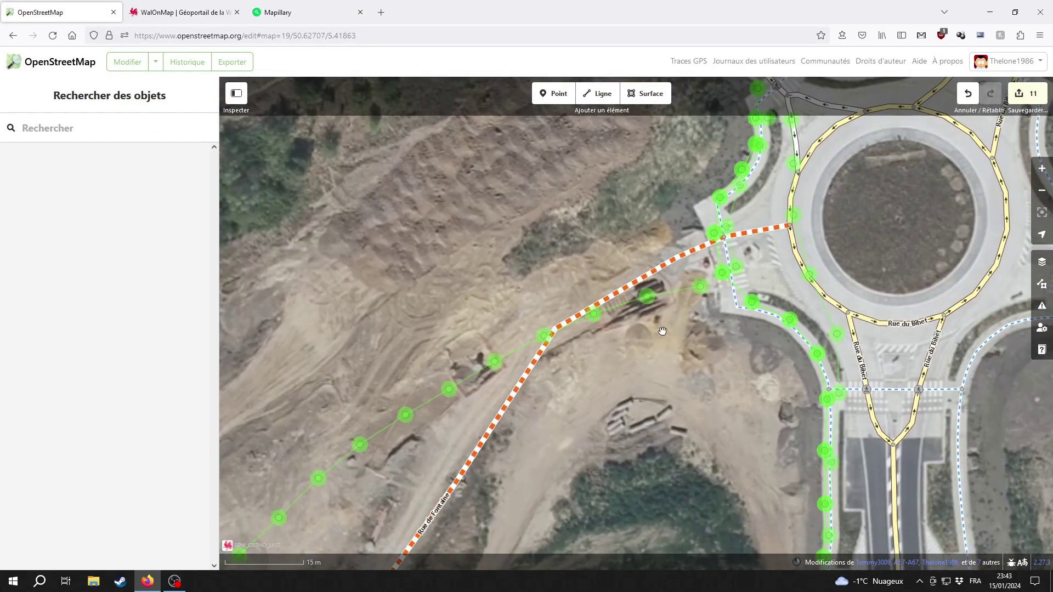
{"action": "left_click_drag", "start_coordinate": [663, 324], "coordinate": [613, 351]}
{"action": "left_click", "coordinate": [640, 330]}
{"action": "scroll", "coordinate": [636, 334], "scroll_direction": "up", "scroll_amount": 3}
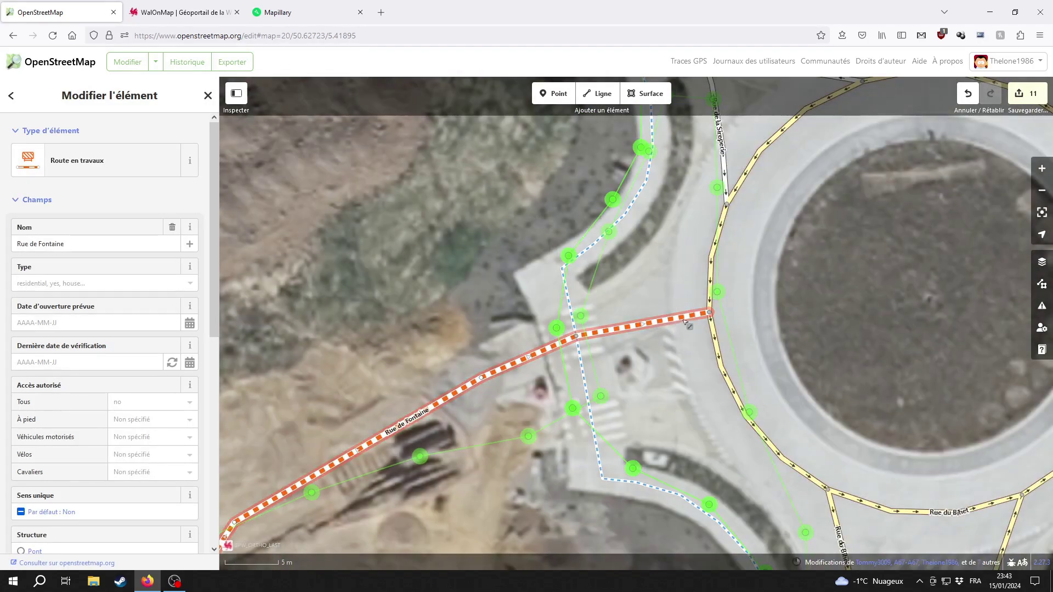
{"action": "left_click", "coordinate": [710, 315], "text": "shift"}
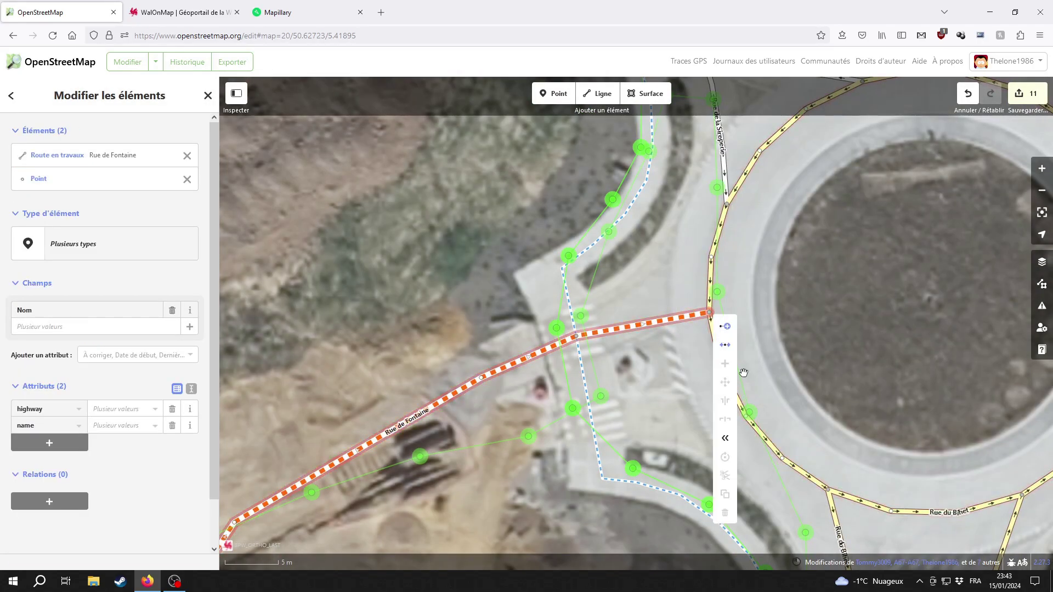
{"action": "left_click", "coordinate": [723, 347]}
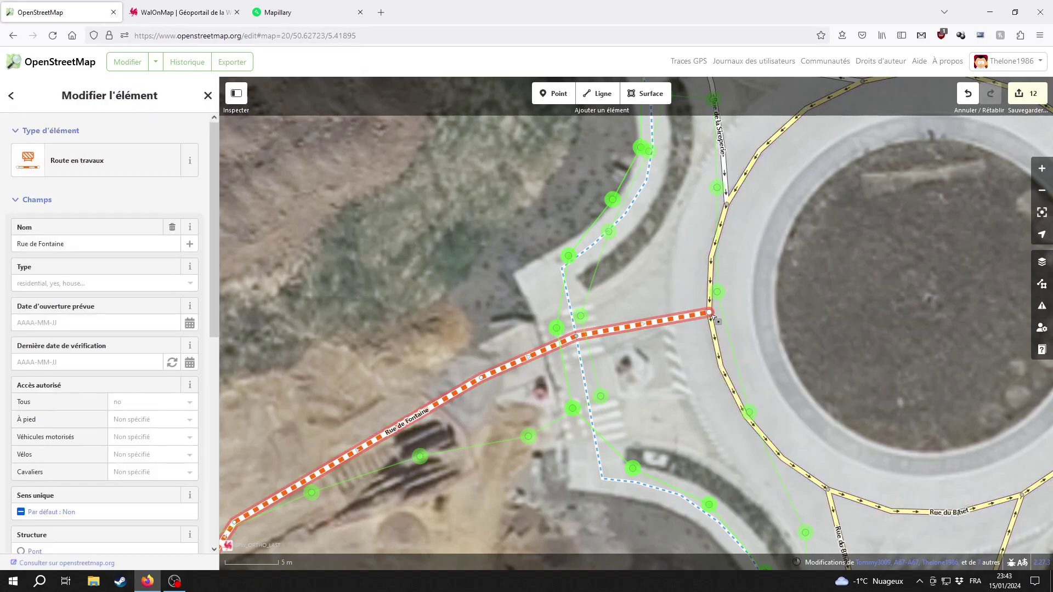
{"action": "left_click", "coordinate": [717, 347]}
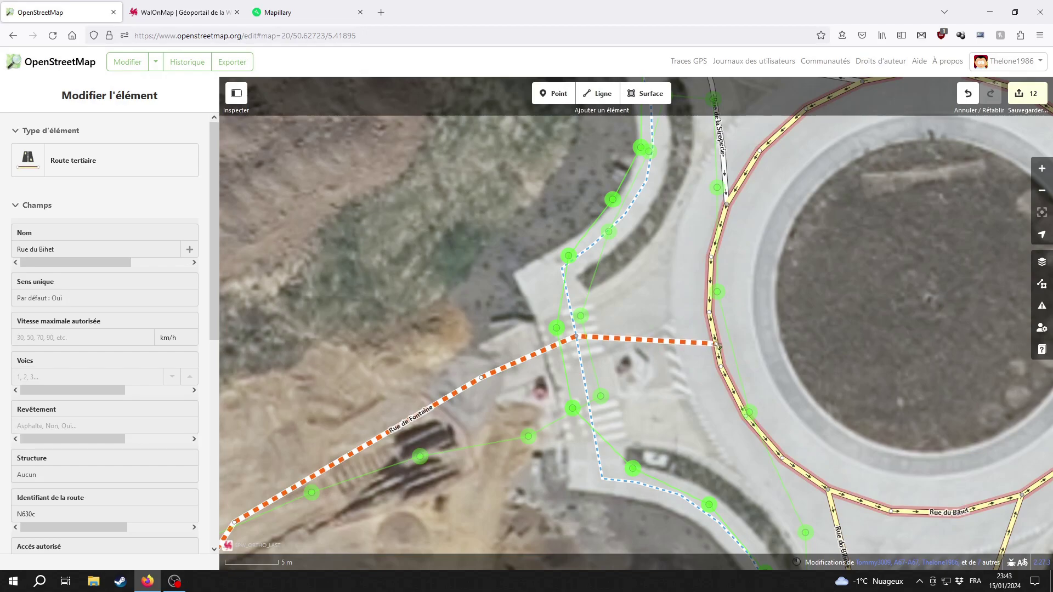
Step: Reshape the Rue de Fontaine section under construction to follow the Mapillary track between the roundabout and Rue de la Barrière
{"action": "left_click", "coordinate": [629, 345]}
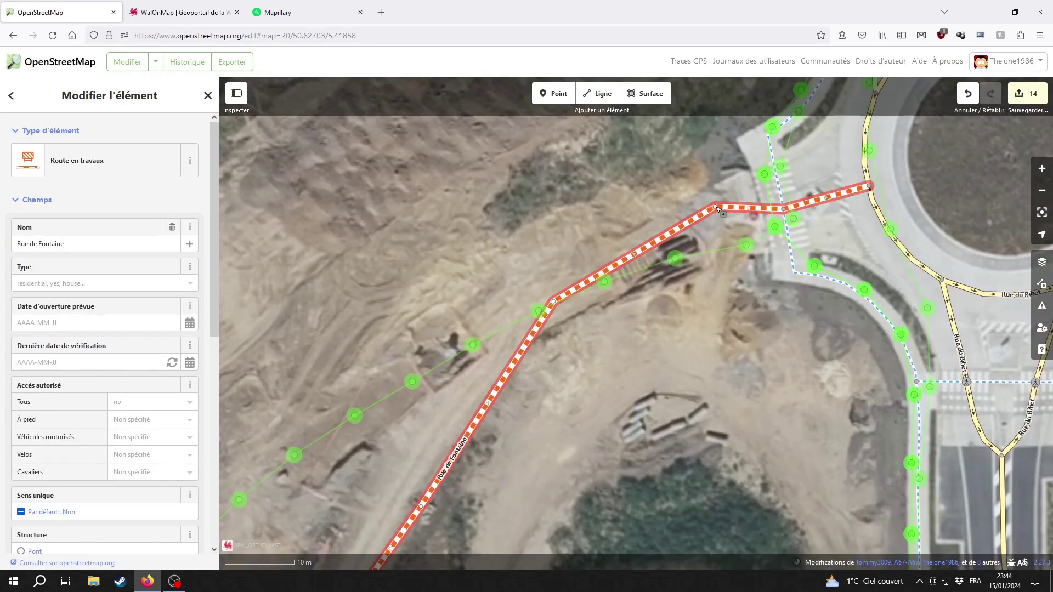
{"action": "left_click_drag", "start_coordinate": [716, 207], "coordinate": [732, 226]}
{"action": "left_click", "coordinate": [553, 93]}
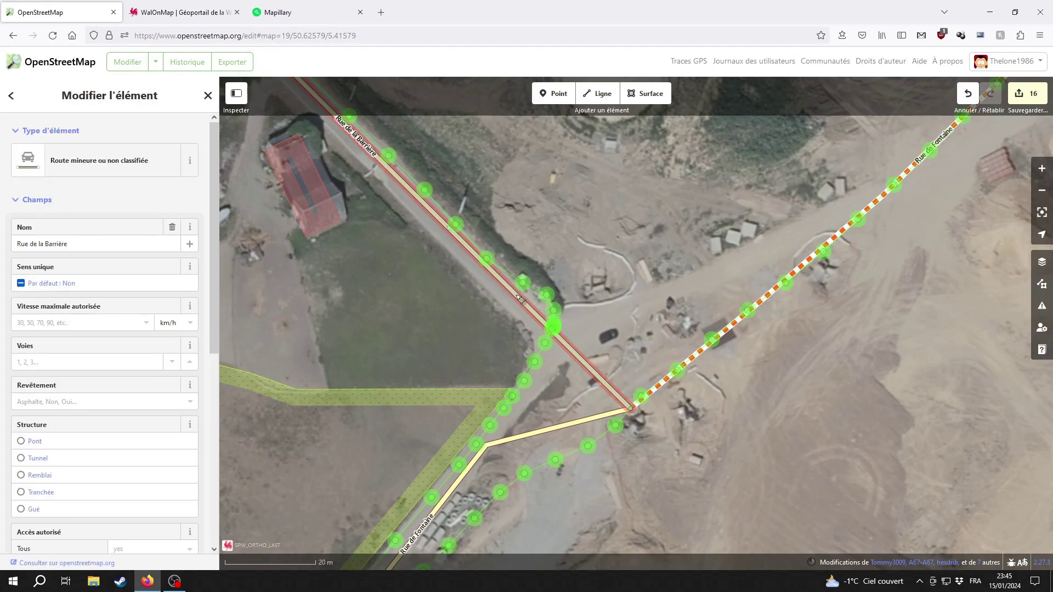
Step: Realign the open section of Rue de Fontaine southwest of the Rue de la Barrière junction, shifting its bends southeast into a smooth approach
{"action": "left_click_drag", "start_coordinate": [520, 300], "coordinate": [585, 321]}
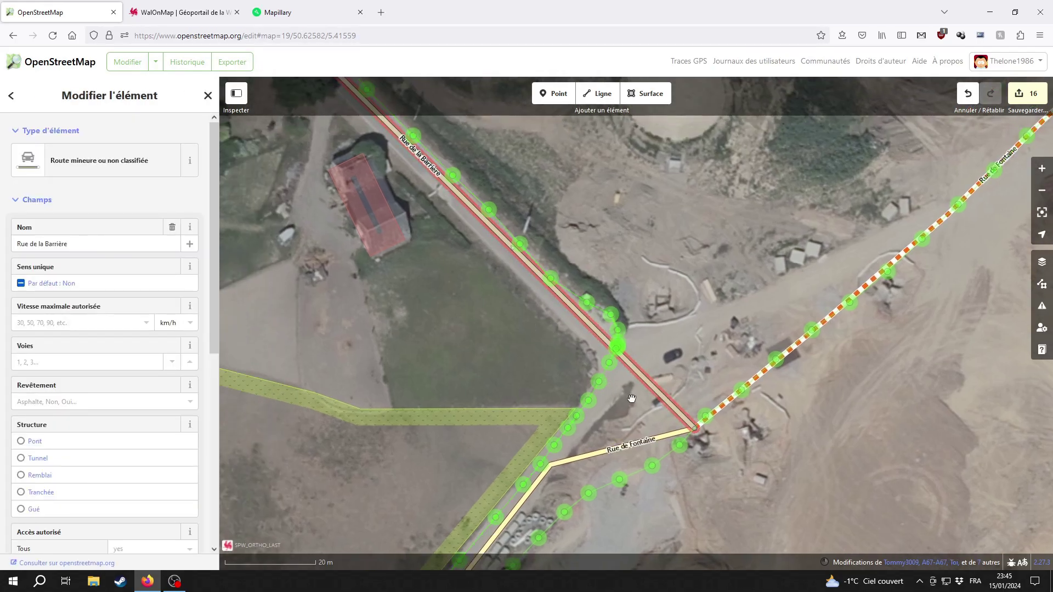
{"action": "left_click_drag", "start_coordinate": [631, 399], "coordinate": [603, 277]}
{"action": "left_click_drag", "start_coordinate": [547, 420], "coordinate": [749, 177]}
{"action": "key", "text": "Escape"}
{"action": "left_click_drag", "start_coordinate": [768, 228], "coordinate": [767, 227]}
{"action": "left_click_drag", "start_coordinate": [677, 226], "coordinate": [697, 288]}
{"action": "left_click_drag", "start_coordinate": [550, 387], "coordinate": [594, 387]}
{"action": "left_click_drag", "start_coordinate": [460, 496], "coordinate": [603, 377]}
{"action": "left_click_drag", "start_coordinate": [607, 409], "coordinate": [664, 372]}
{"action": "key", "text": "Escape"}
{"action": "scroll", "coordinate": [685, 379], "scroll_direction": "down", "scroll_amount": 5}
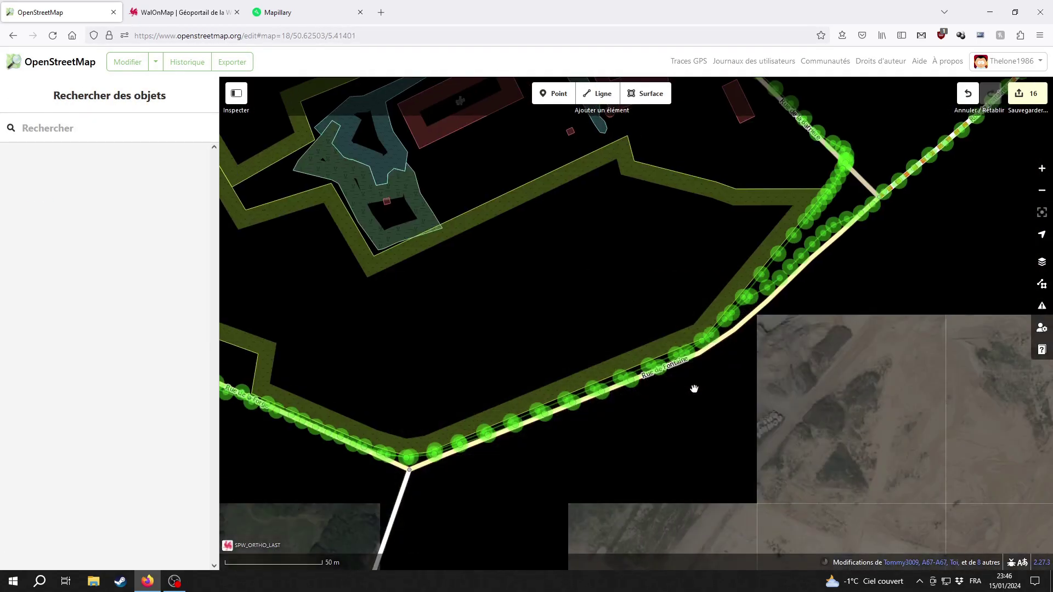
{"action": "scroll", "coordinate": [704, 351], "scroll_direction": "up", "scroll_amount": 3}
{"action": "left_click_drag", "start_coordinate": [710, 342], "coordinate": [603, 441]}
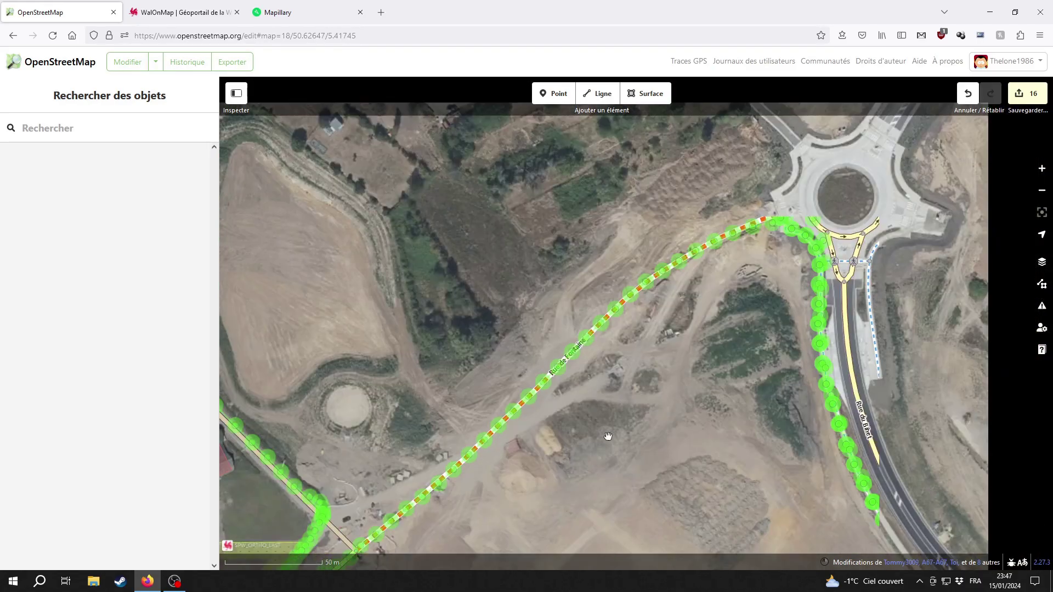
Step: Examine the Mapillary photos along Rue du Bihet at its junction with Rue des Communes, including the traffic signs at the entry
{"action": "left_click_drag", "start_coordinate": [691, 338], "coordinate": [588, 442]}
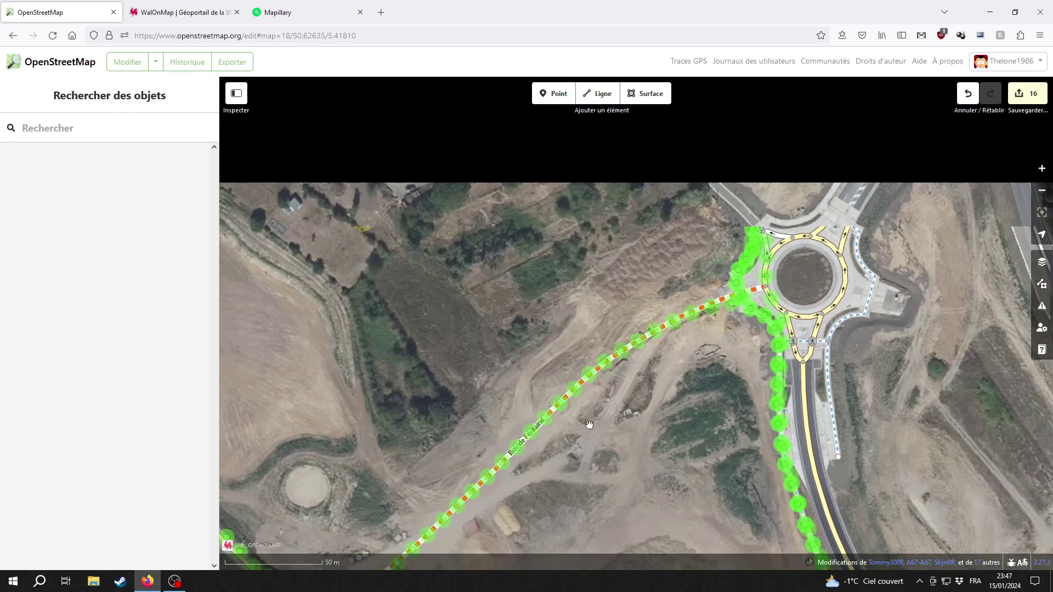
{"action": "left_click_drag", "start_coordinate": [565, 272], "coordinate": [518, 390]}
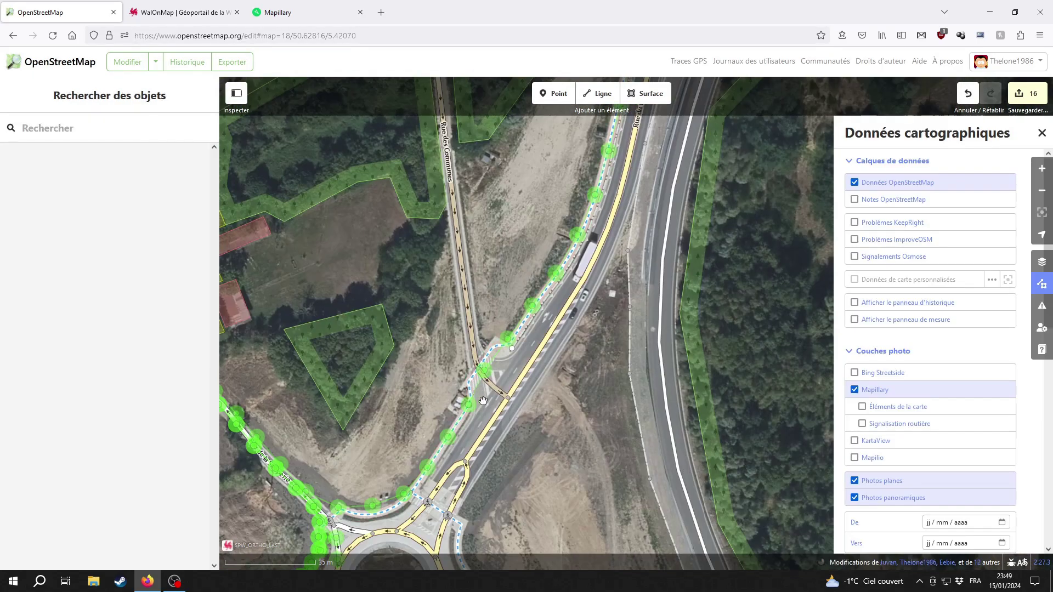
{"action": "left_click_drag", "start_coordinate": [658, 384], "coordinate": [459, 410]}
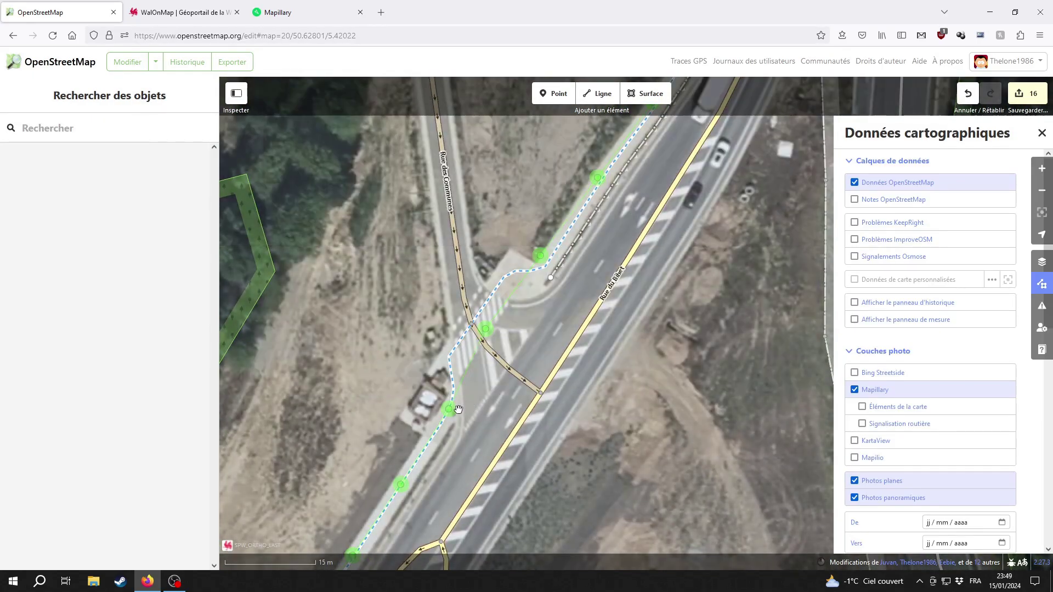
{"action": "left_click", "coordinate": [449, 409]}
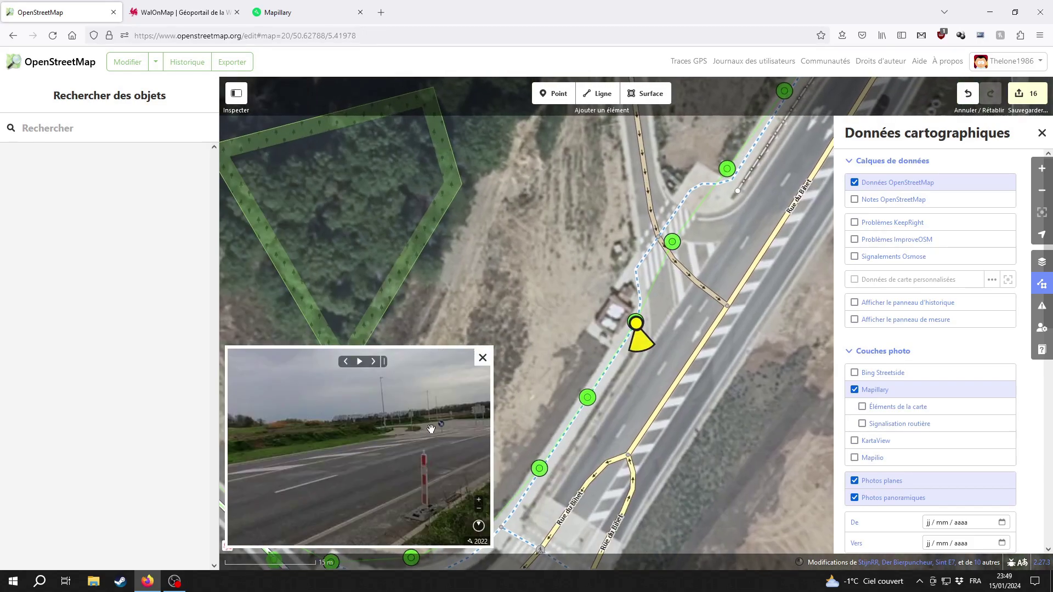
{"action": "key", "text": "ctrl+3"}
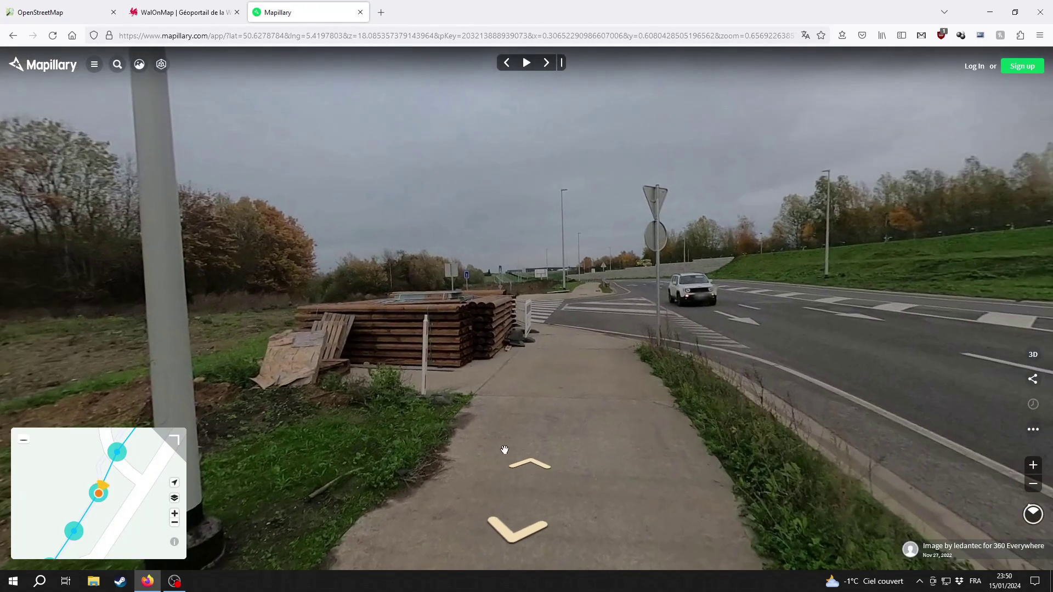
{"action": "left_click", "coordinate": [519, 464]}
{"action": "left_click", "coordinate": [520, 467]}
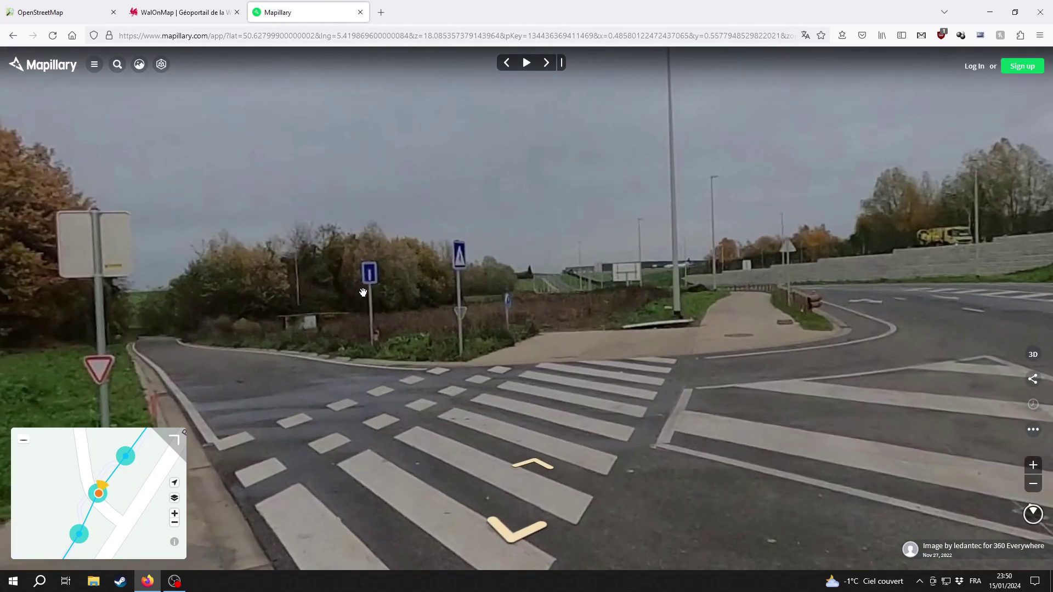
Step: Return to the OpenStreetMap editor, select Rue des Communes, and follow it north from Rue du Bihet toward Rue du Ferdou
{"action": "left_click", "coordinate": [169, 9]}
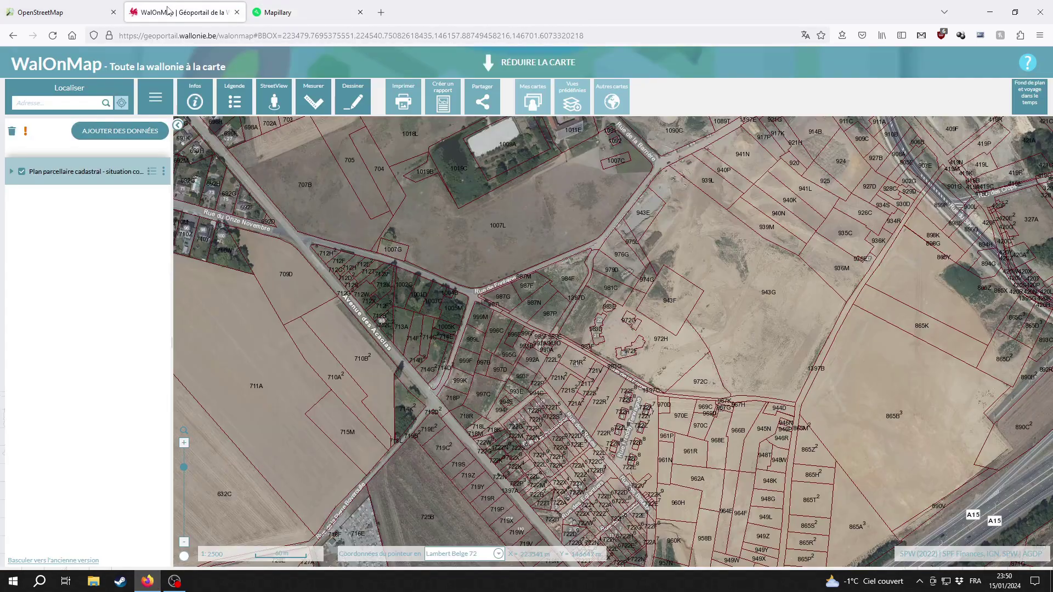
{"action": "left_click", "coordinate": [47, 6]}
{"action": "left_click_drag", "start_coordinate": [546, 292], "coordinate": [631, 407]}
{"action": "scroll", "coordinate": [630, 403], "scroll_direction": "down", "scroll_amount": 2}
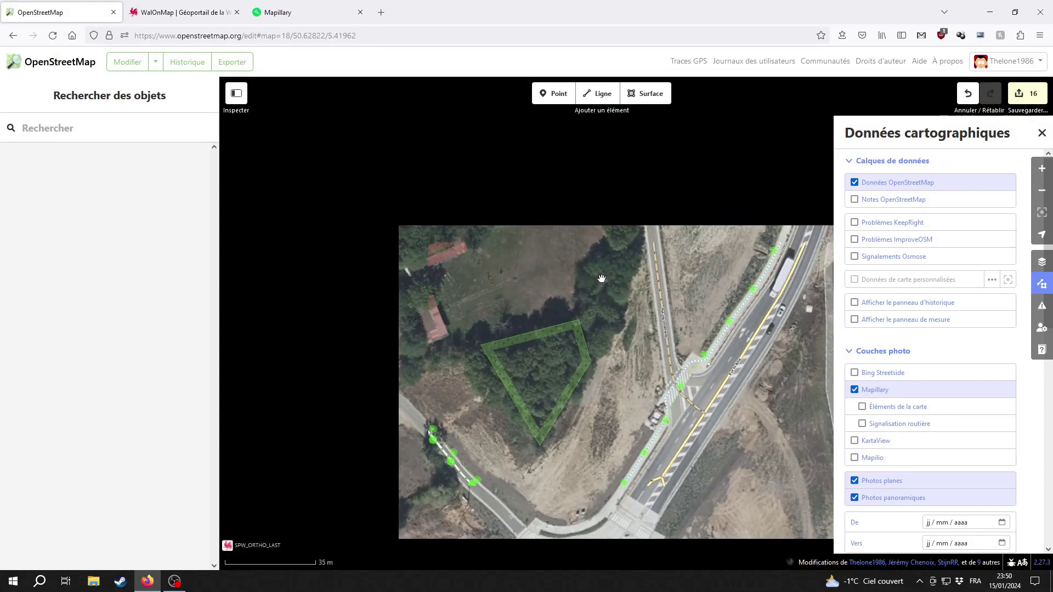
{"action": "left_click", "coordinate": [659, 272]}
{"action": "mouse_move", "coordinate": [626, 270]}
{"action": "left_mouse_down"}
{"action": "mouse_move", "coordinate": [583, 446]}
{"action": "mouse_move", "coordinate": [590, 540]}
{"action": "left_mouse_up"}
{"action": "left_click_drag", "start_coordinate": [540, 277], "coordinate": [571, 520]}
{"action": "left_click_drag", "start_coordinate": [521, 310], "coordinate": [618, 512]}
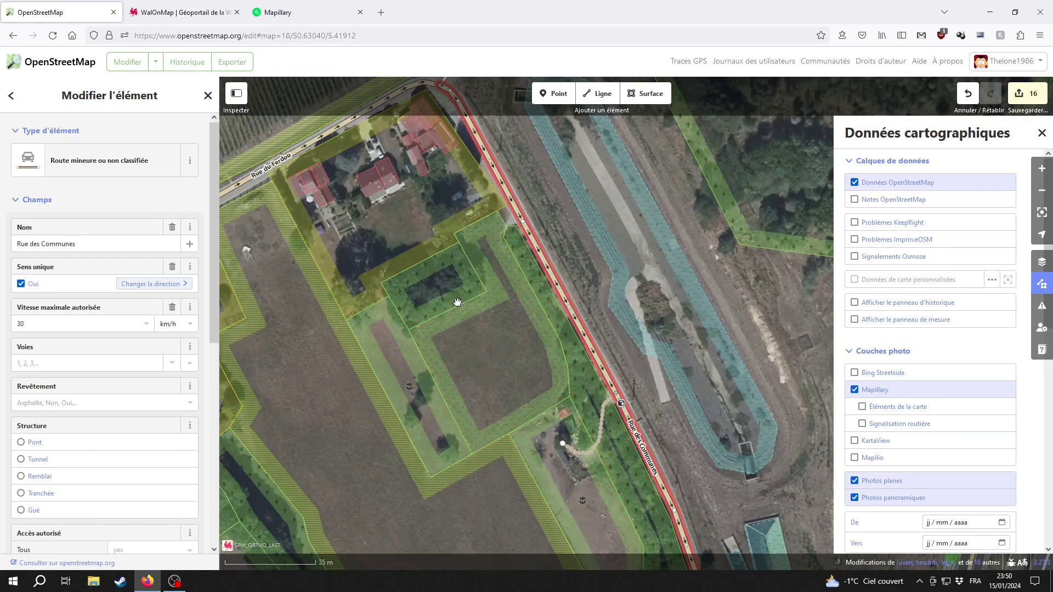
Step: Select the block barrier on Rue des Communes and compare its position and attributes with the aerial imagery
{"action": "scroll", "coordinate": [614, 383], "scroll_direction": "up", "scroll_amount": 6}
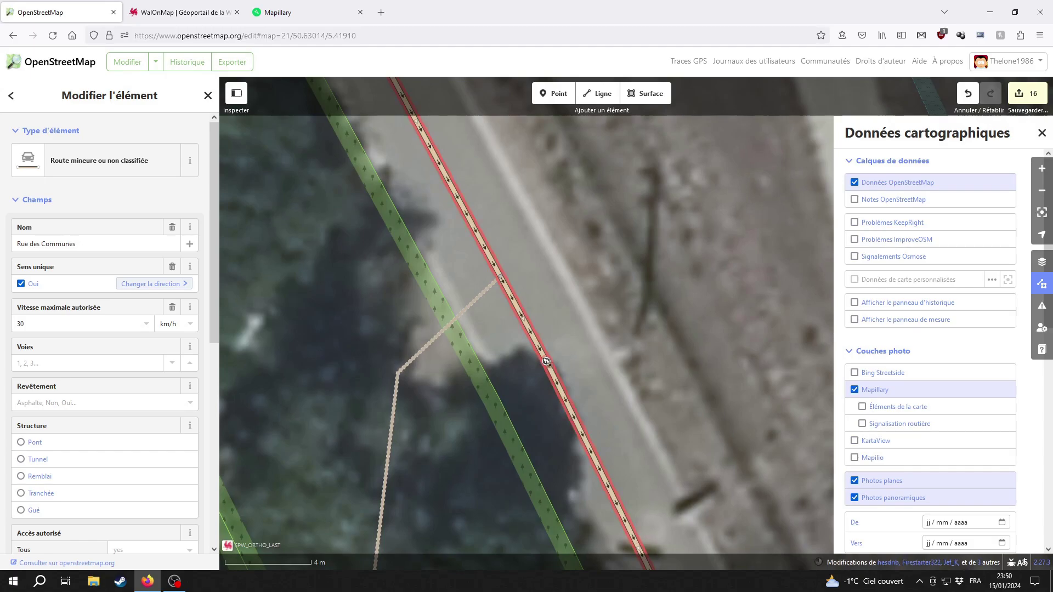
{"action": "left_click", "coordinate": [546, 361]}
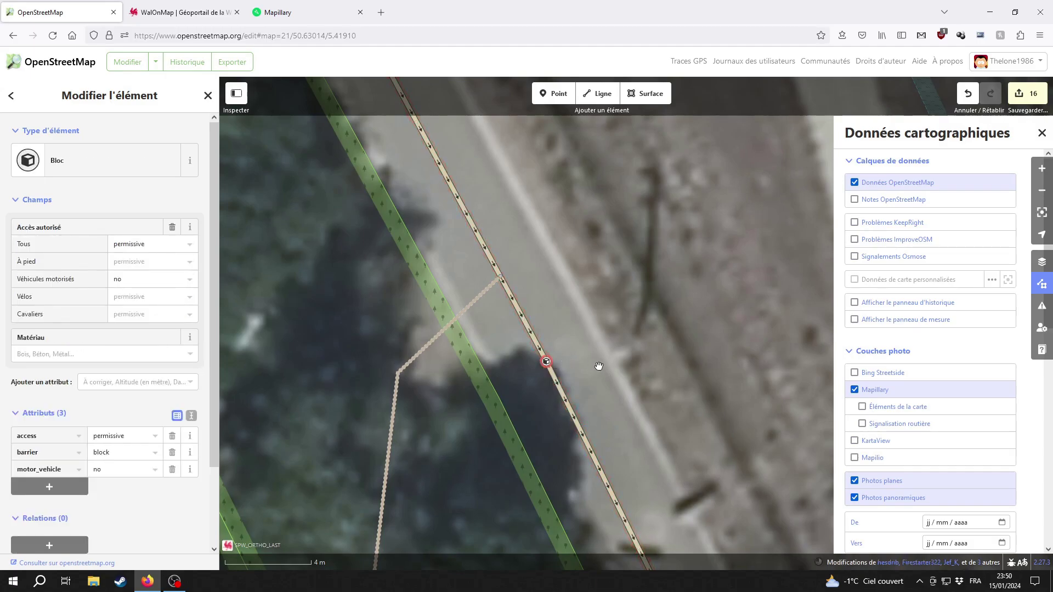
{"action": "left_click_drag", "start_coordinate": [600, 364], "coordinate": [564, 307]}
{"action": "left_click", "coordinate": [566, 331]}
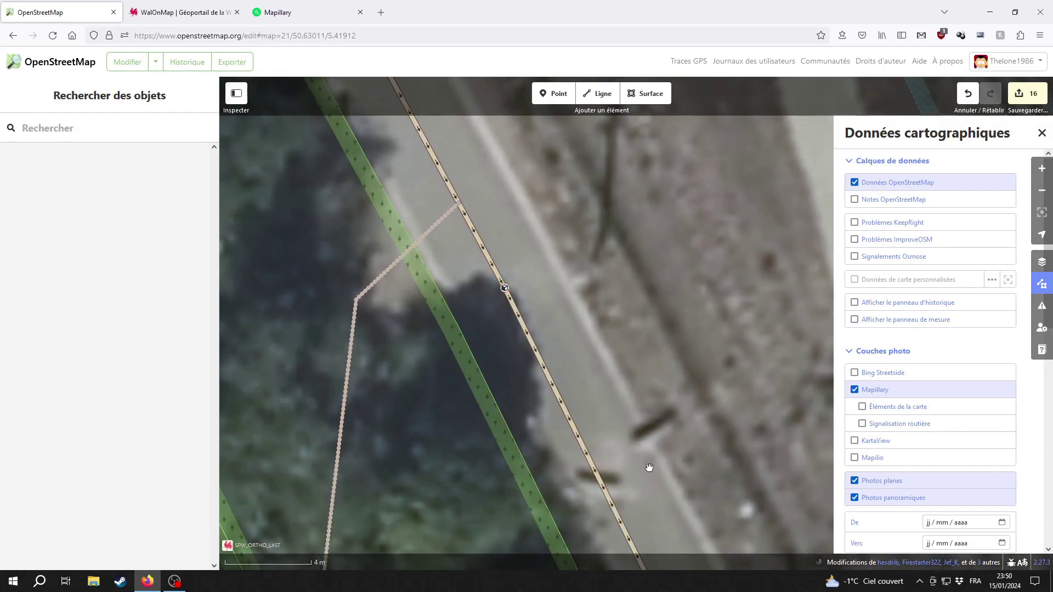
{"action": "left_click_drag", "start_coordinate": [644, 463], "coordinate": [596, 313]}
{"action": "scroll", "coordinate": [563, 334], "scroll_direction": "down", "scroll_amount": 3}
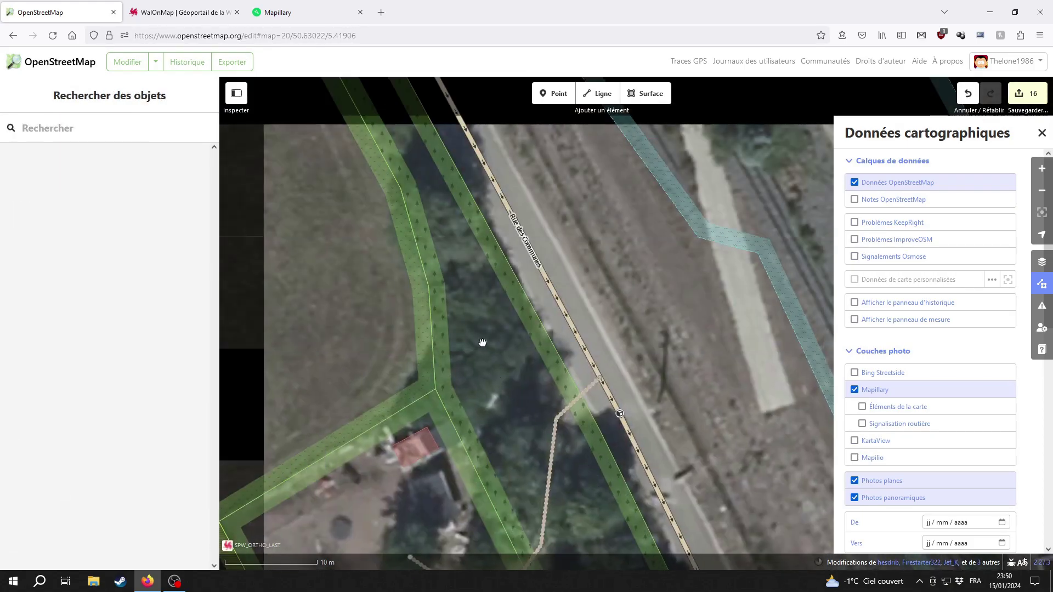
{"action": "left_click", "coordinate": [619, 414]}
{"action": "scroll", "coordinate": [620, 413], "scroll_direction": "up", "scroll_amount": 3}
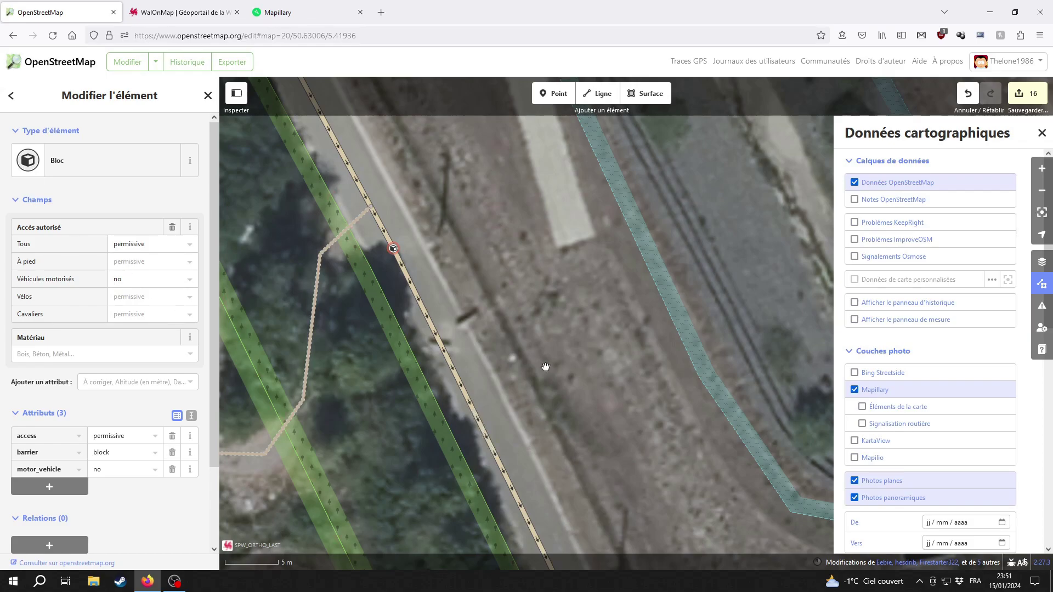
Step: Examine the surroundings of the block and select the neighbouring retention basin to view its attributes
{"action": "left_click_drag", "start_coordinate": [518, 379], "coordinate": [653, 316]}
{"action": "left_click_drag", "start_coordinate": [377, 439], "coordinate": [474, 440]}
{"action": "scroll", "coordinate": [595, 446], "scroll_direction": "down", "scroll_amount": 2}
{"action": "left_click_drag", "start_coordinate": [595, 447], "coordinate": [510, 388]}
{"action": "left_click_drag", "start_coordinate": [418, 210], "coordinate": [490, 433]}
{"action": "scroll", "coordinate": [522, 190], "scroll_direction": "down", "scroll_amount": 2}
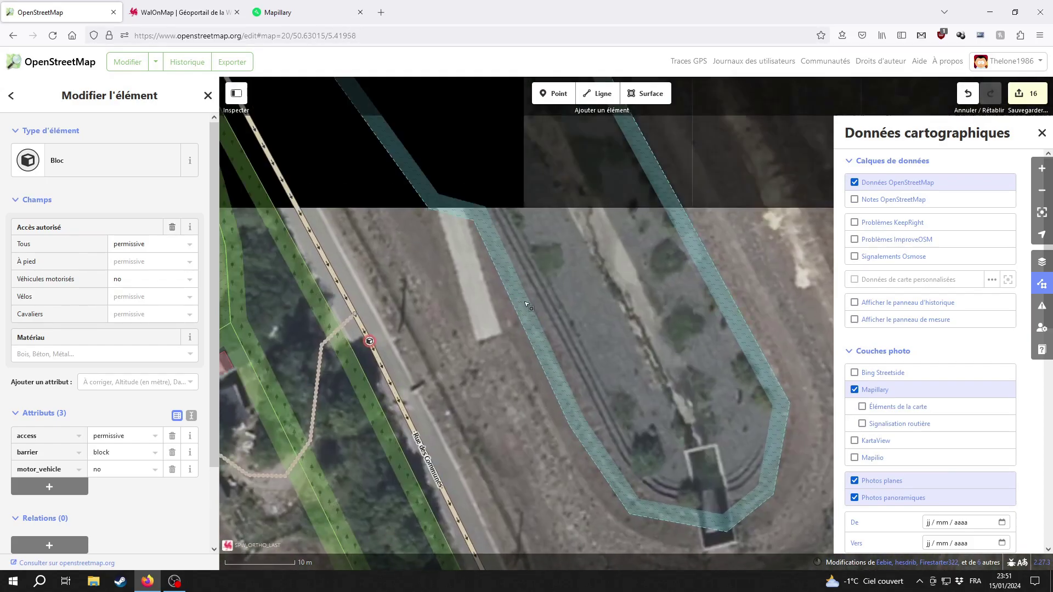
{"action": "left_click", "coordinate": [522, 191]}
{"action": "left_click_drag", "start_coordinate": [521, 191], "coordinate": [515, 413]}
{"action": "scroll", "coordinate": [515, 413], "scroll_direction": "down", "scroll_amount": 1}
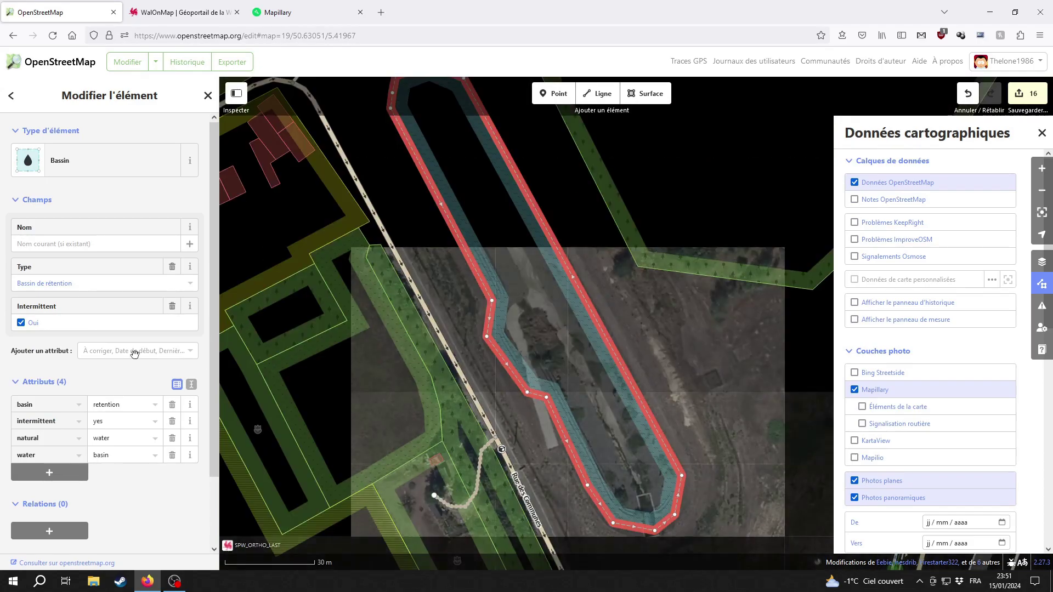
{"action": "left_click_drag", "start_coordinate": [597, 431], "coordinate": [446, 134]}
{"action": "left_click_drag", "start_coordinate": [614, 362], "coordinate": [570, 282]}
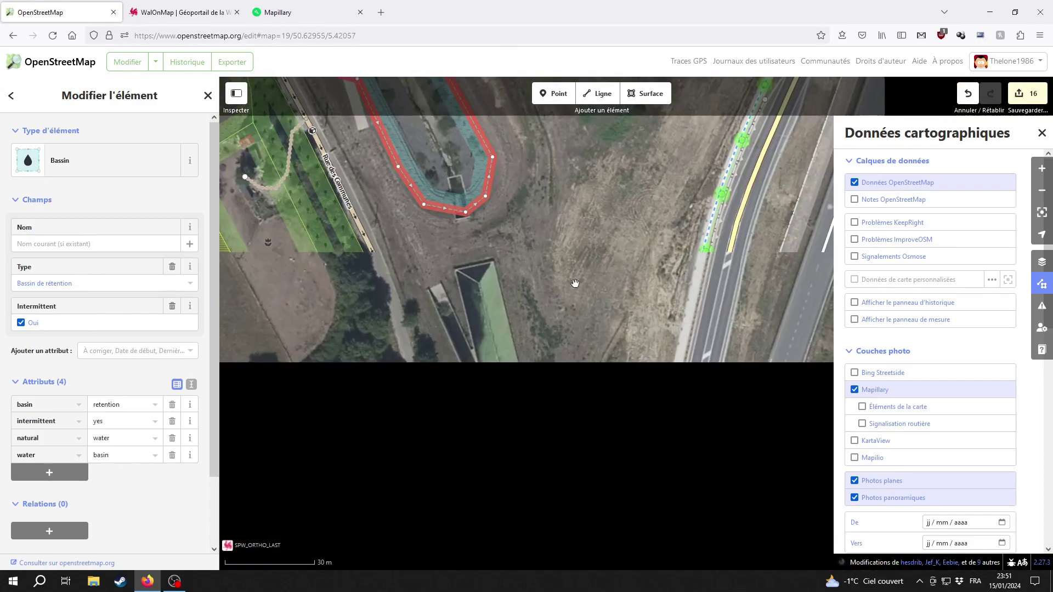
{"action": "left_click_drag", "start_coordinate": [565, 378], "coordinate": [559, 320]}
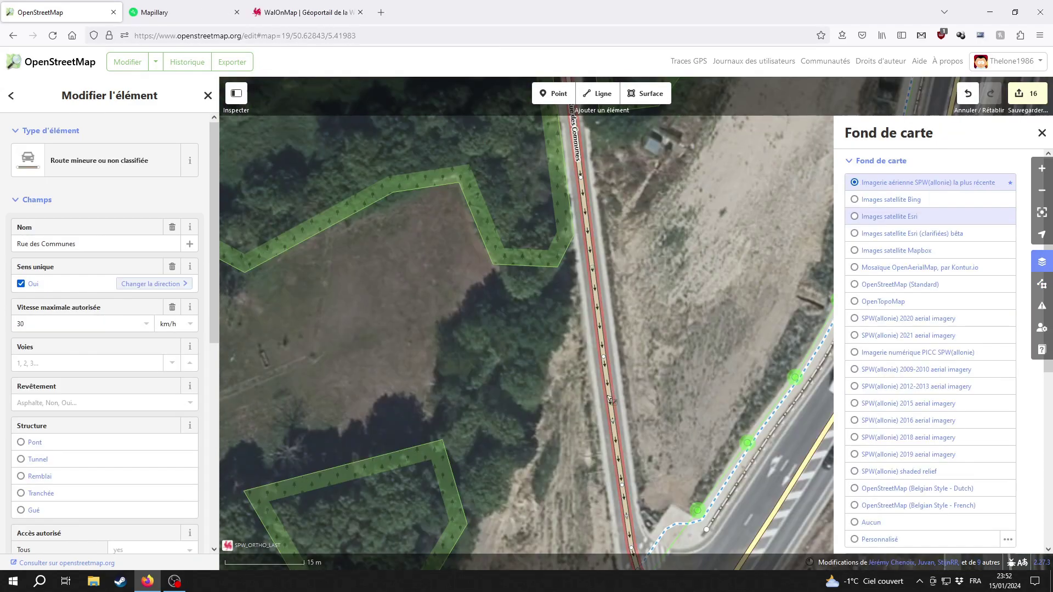
Step: Follow Rue des Communes on the aerial imagery from its Rue du Bihet junction north to the block barrier
{"action": "left_click_drag", "start_coordinate": [613, 393], "coordinate": [484, 301]}
{"action": "scroll", "coordinate": [505, 465], "scroll_direction": "up", "scroll_amount": 2}
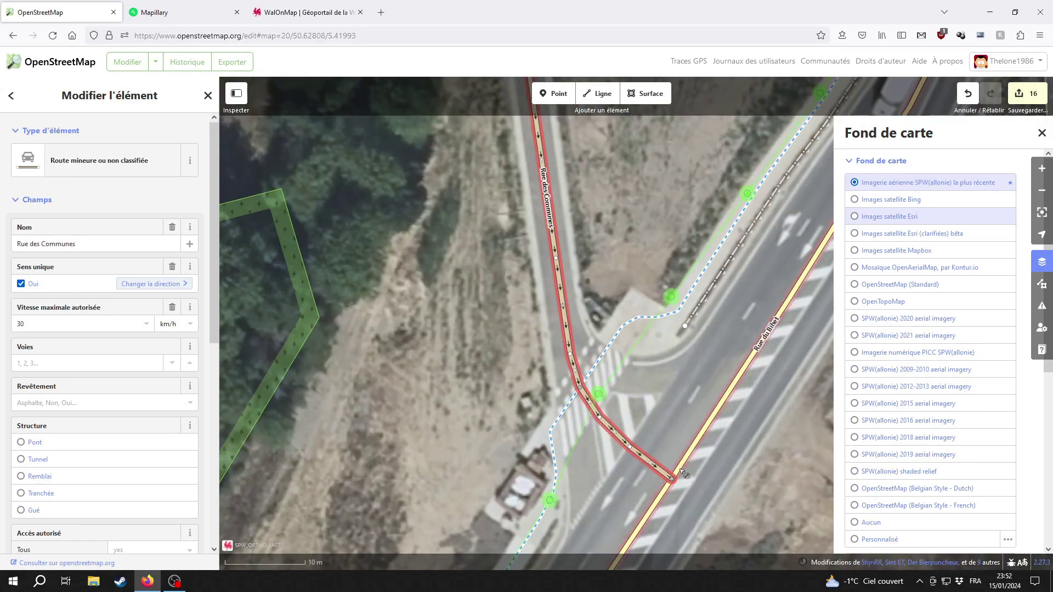
{"action": "left_click_drag", "start_coordinate": [575, 205], "coordinate": [573, 422]}
{"action": "scroll", "coordinate": [573, 423], "scroll_direction": "down", "scroll_amount": 1}
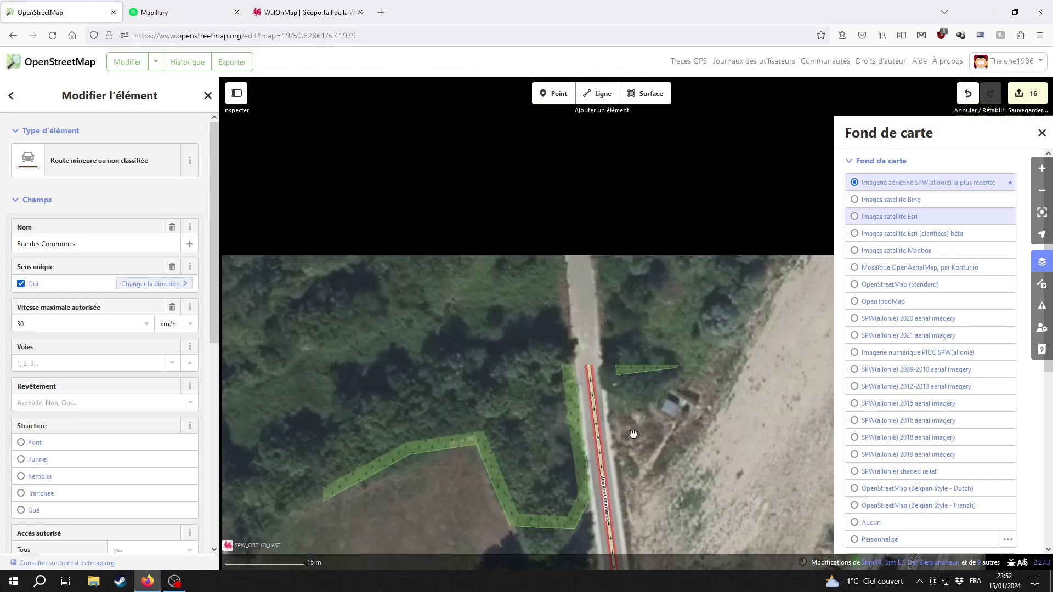
{"action": "left_click_drag", "start_coordinate": [603, 230], "coordinate": [513, 415]}
{"action": "left_click_drag", "start_coordinate": [653, 110], "coordinate": [666, 345]}
{"action": "left_click_drag", "start_coordinate": [484, 305], "coordinate": [477, 487]}
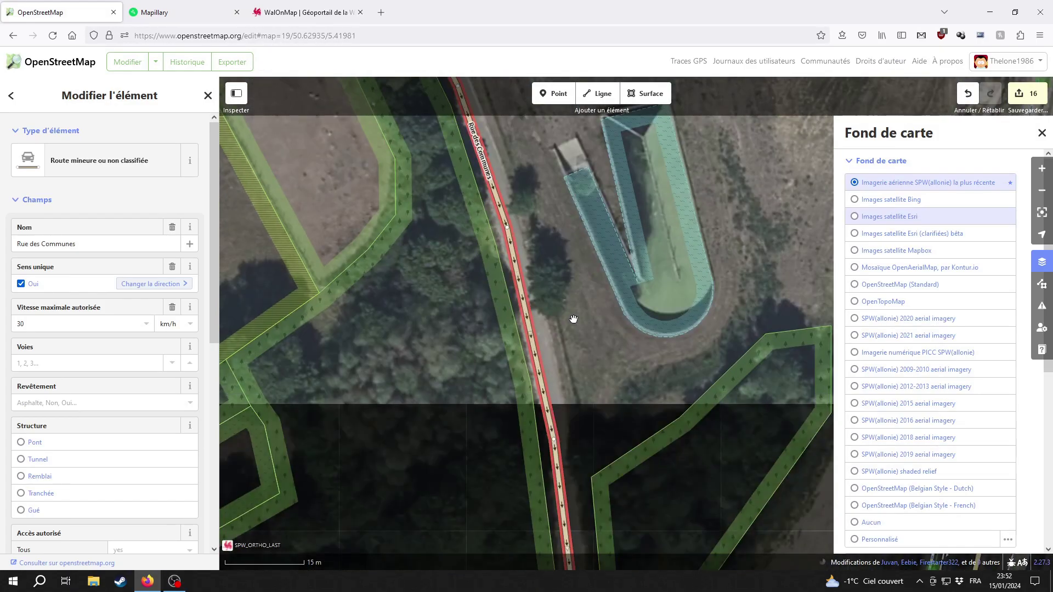
{"action": "left_click_drag", "start_coordinate": [571, 317], "coordinate": [598, 435]}
Step: Move the block barrier southeast along Rue des Communes to the obstacles visible on the aerial imagery and split the road there
{"action": "scroll", "coordinate": [444, 283], "scroll_direction": "up", "scroll_amount": 4}
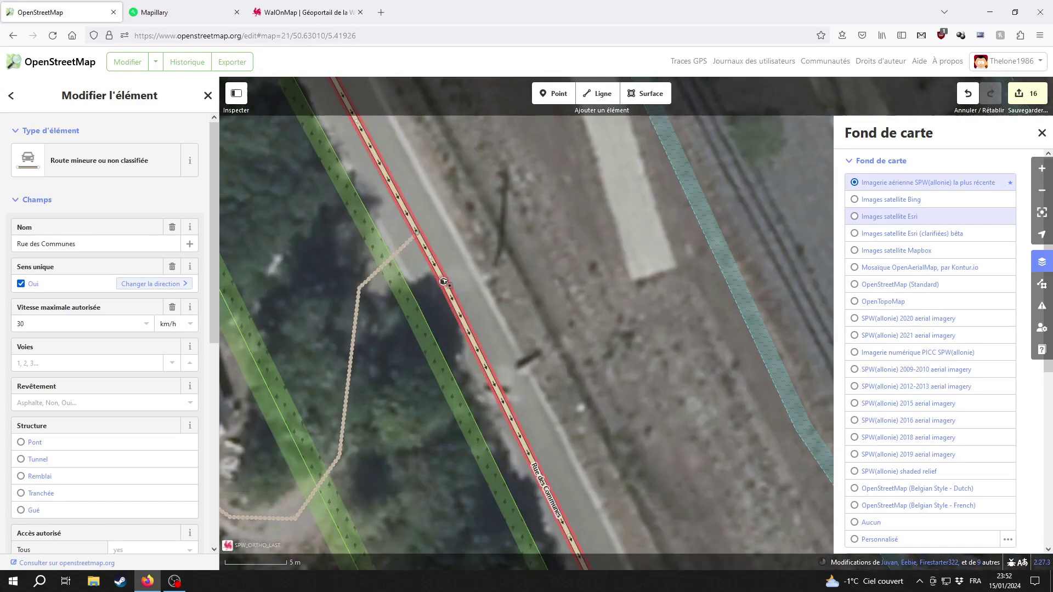
{"action": "left_click_drag", "start_coordinate": [443, 281], "coordinate": [448, 292]}
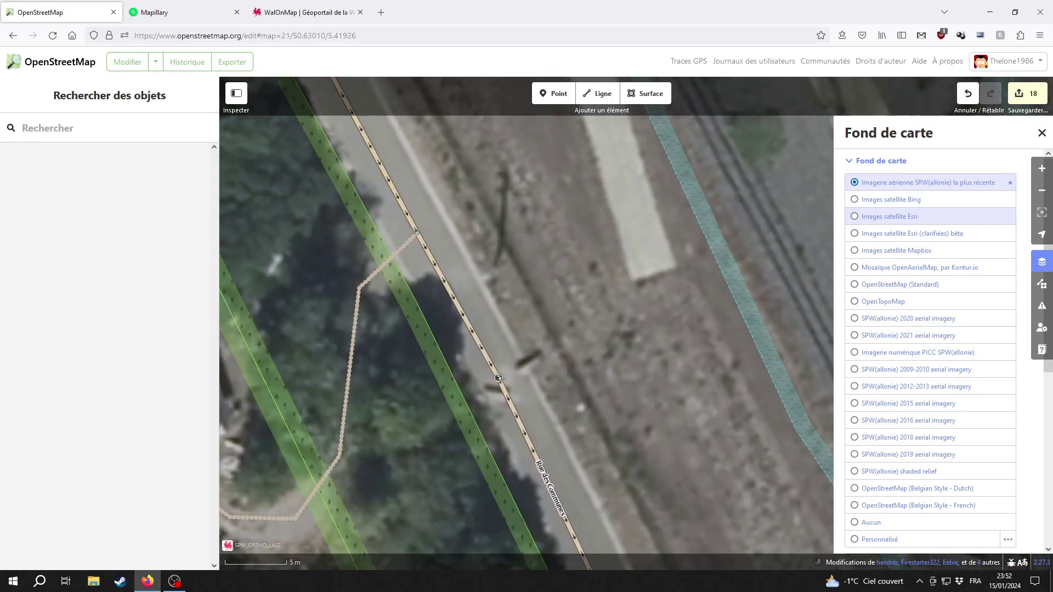
{"action": "left_click", "coordinate": [501, 379]}
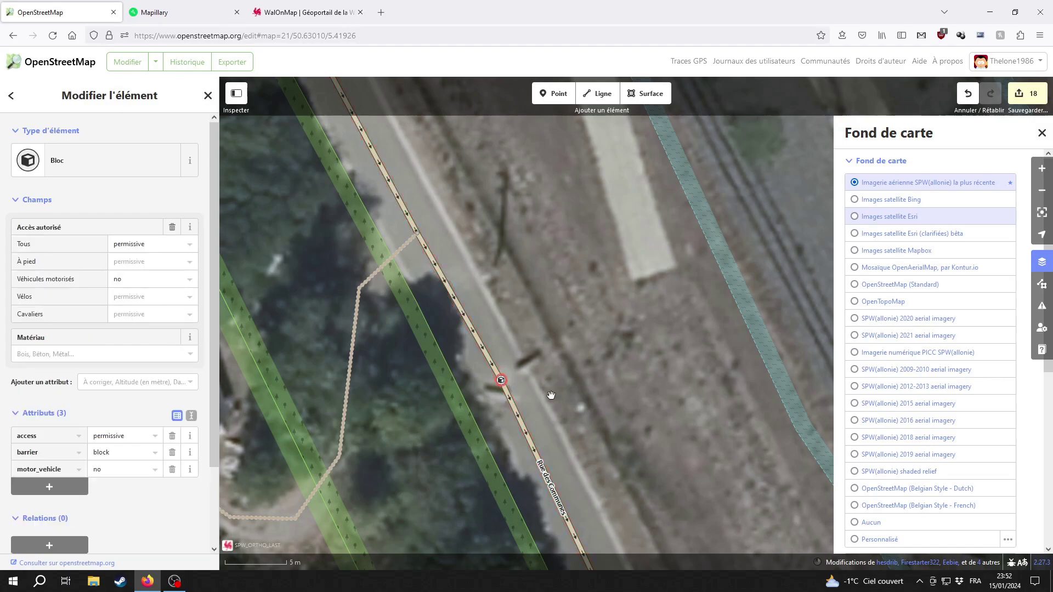
{"action": "left_click_drag", "start_coordinate": [454, 424], "coordinate": [457, 209]}
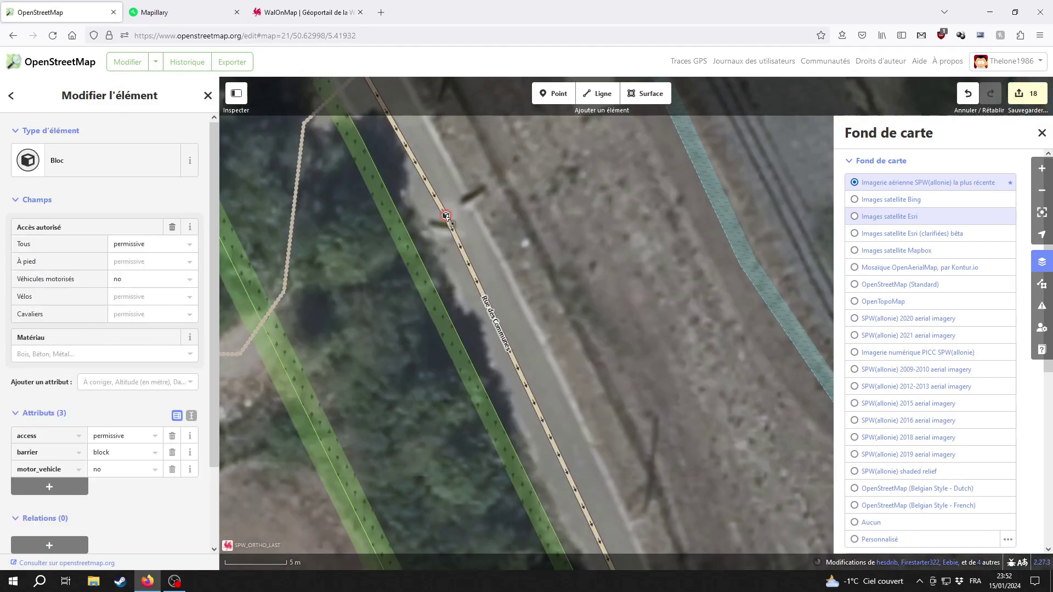
{"action": "left_click", "coordinate": [476, 272]}
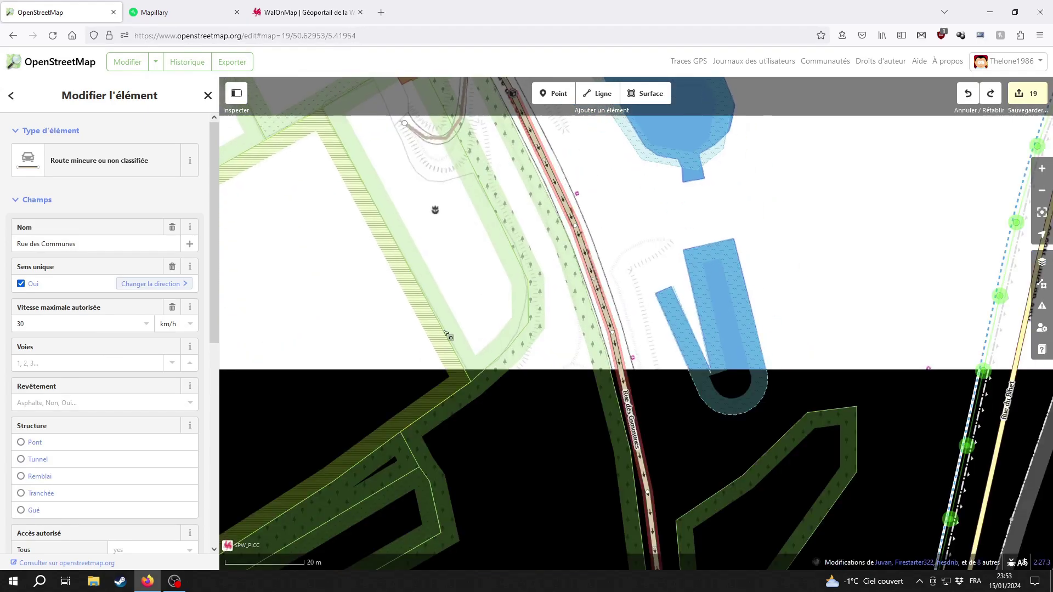
{"action": "left_click", "coordinate": [664, 441]}
{"action": "left_click_drag", "start_coordinate": [553, 108], "coordinate": [646, 316]}
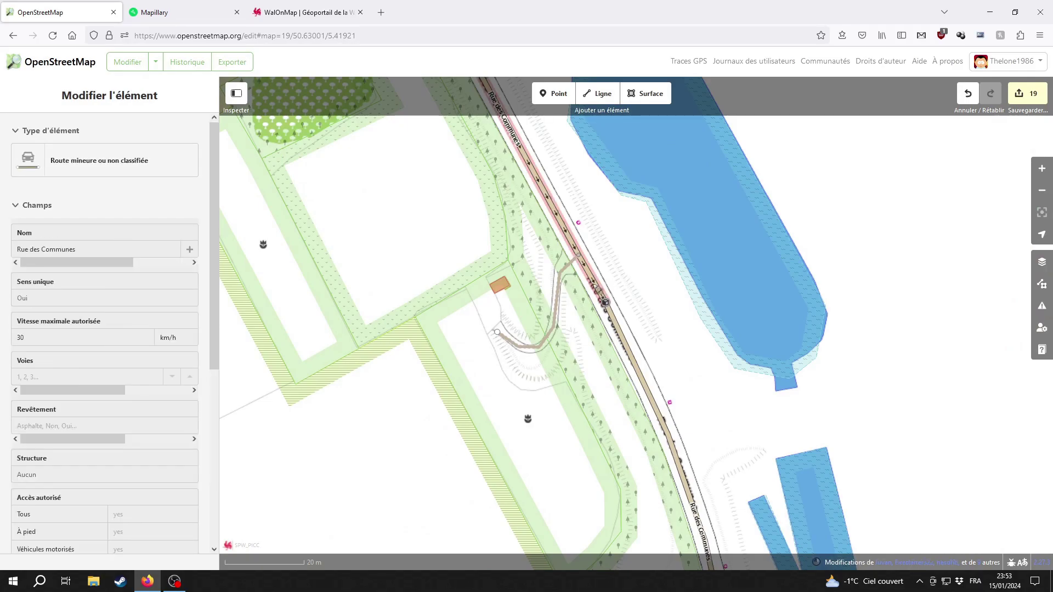
Step: Select Rue des Communes north of the block, inspect its route, and open a Mapillary photo at the Rue du Ferdou and Rue de la Barrière junction
{"action": "left_click", "coordinate": [594, 284]}
{"action": "left_click_drag", "start_coordinate": [384, 122], "coordinate": [474, 322]}
{"action": "left_click_drag", "start_coordinate": [396, 114], "coordinate": [428, 178]}
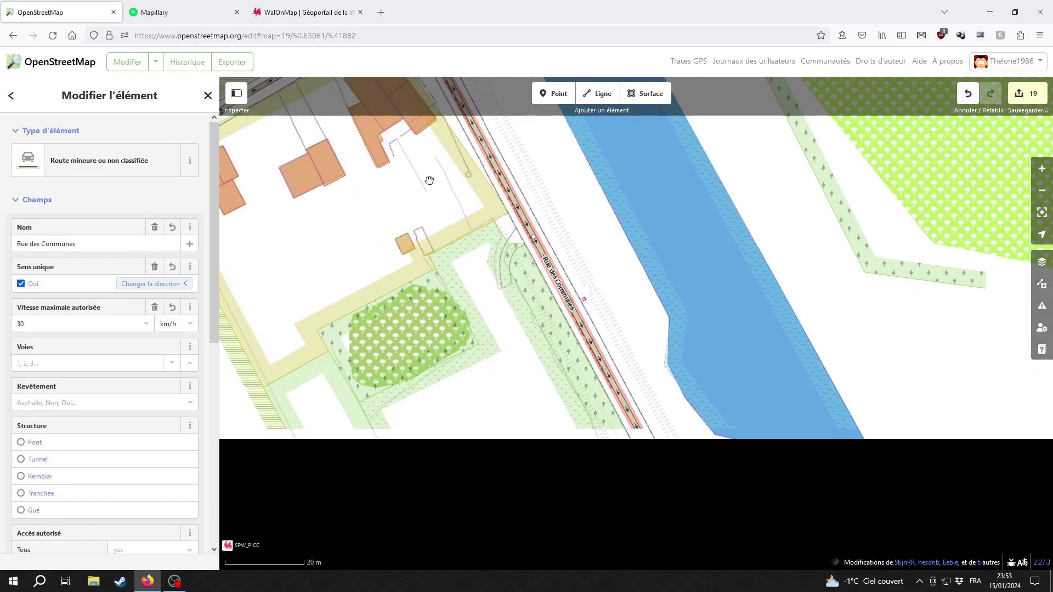
{"action": "left_click_drag", "start_coordinate": [635, 366], "coordinate": [541, 242]}
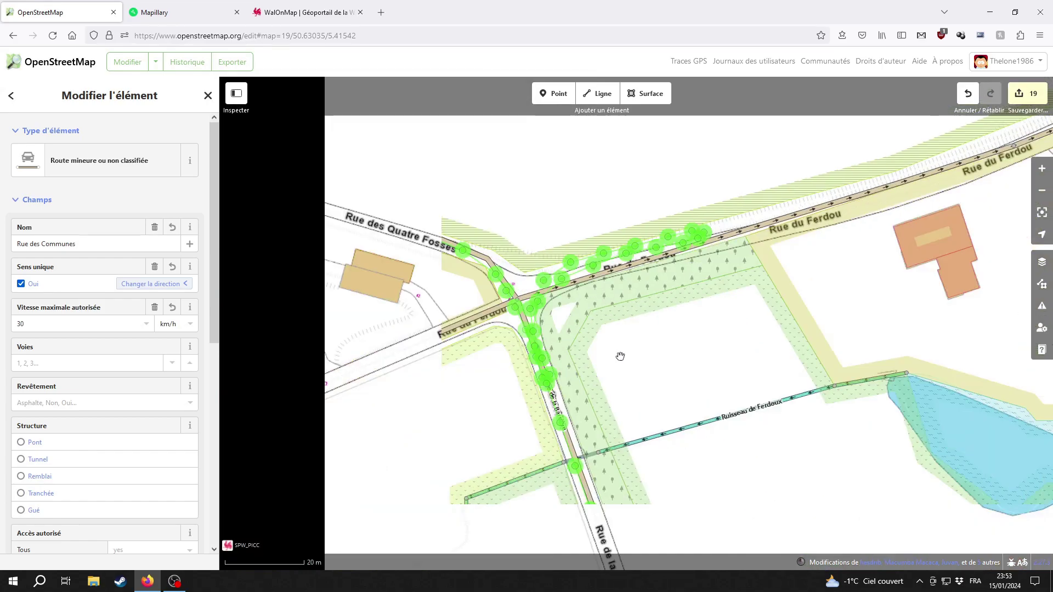
{"action": "scroll", "coordinate": [535, 315], "scroll_direction": "up", "scroll_amount": 5}
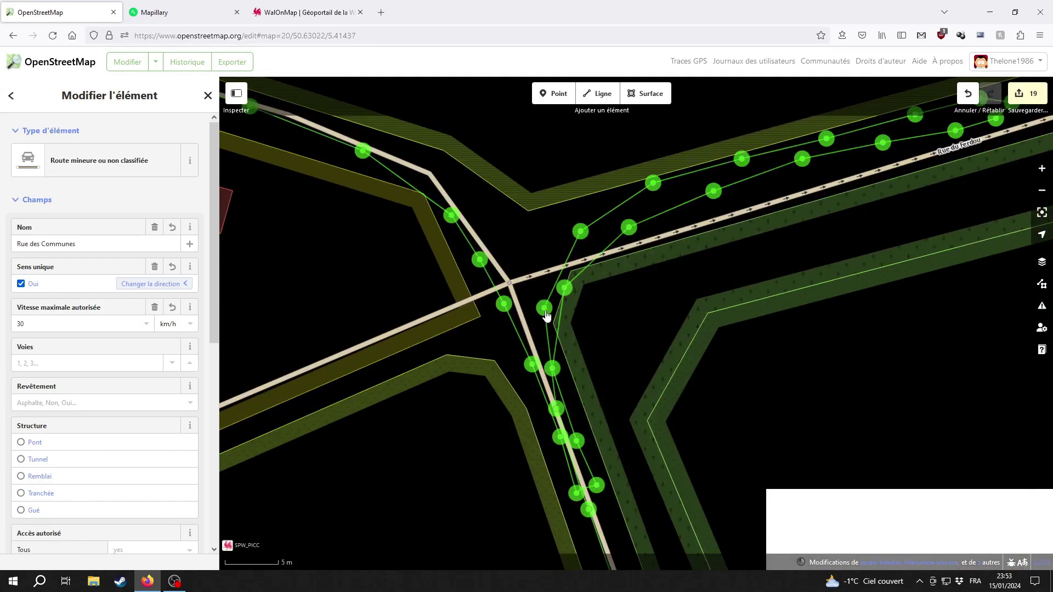
{"action": "left_click", "coordinate": [501, 301]}
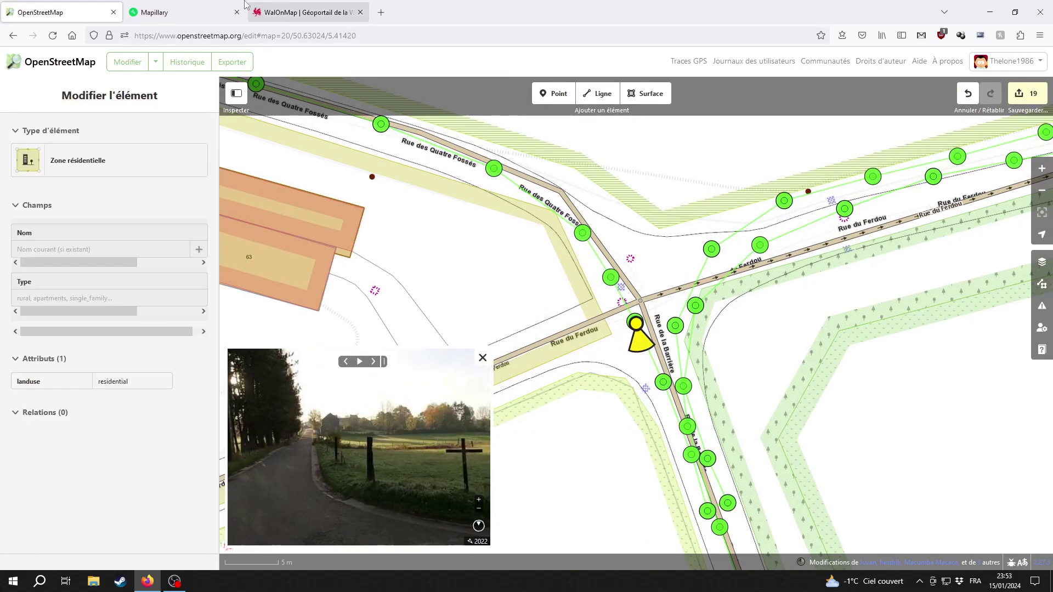
Step: Switch to Mapillary, locate the Rue du Ferdou and Rue de la Barrière junction on its map, and look around in an enlarged street photo
{"action": "left_click", "coordinate": [193, 13]}
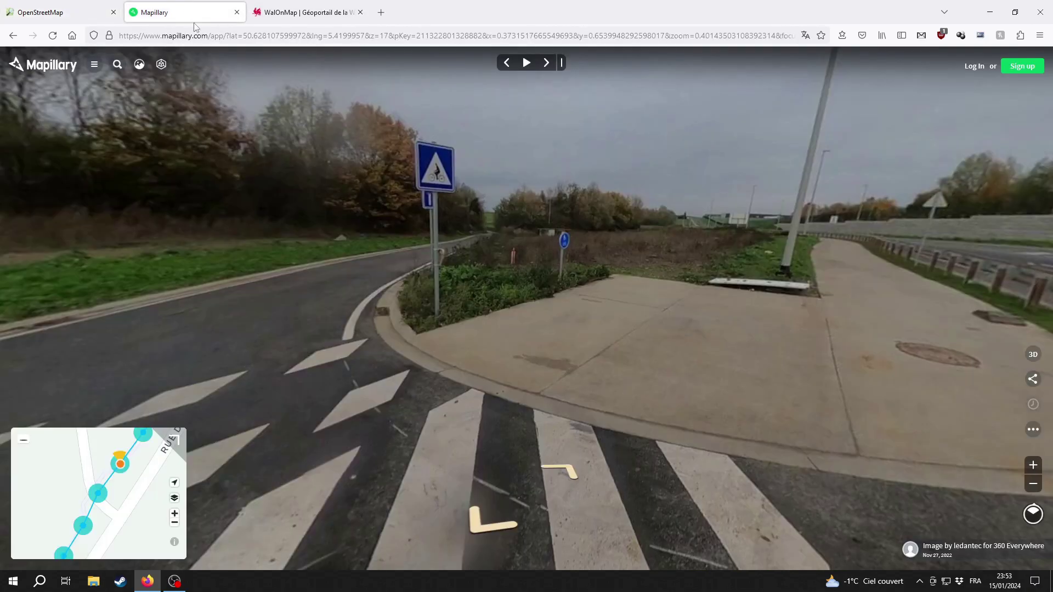
{"action": "left_click", "coordinate": [177, 440]}
{"action": "left_click_drag", "start_coordinate": [355, 261], "coordinate": [510, 310]}
{"action": "scroll", "coordinate": [510, 310], "scroll_direction": "down", "scroll_amount": 3}
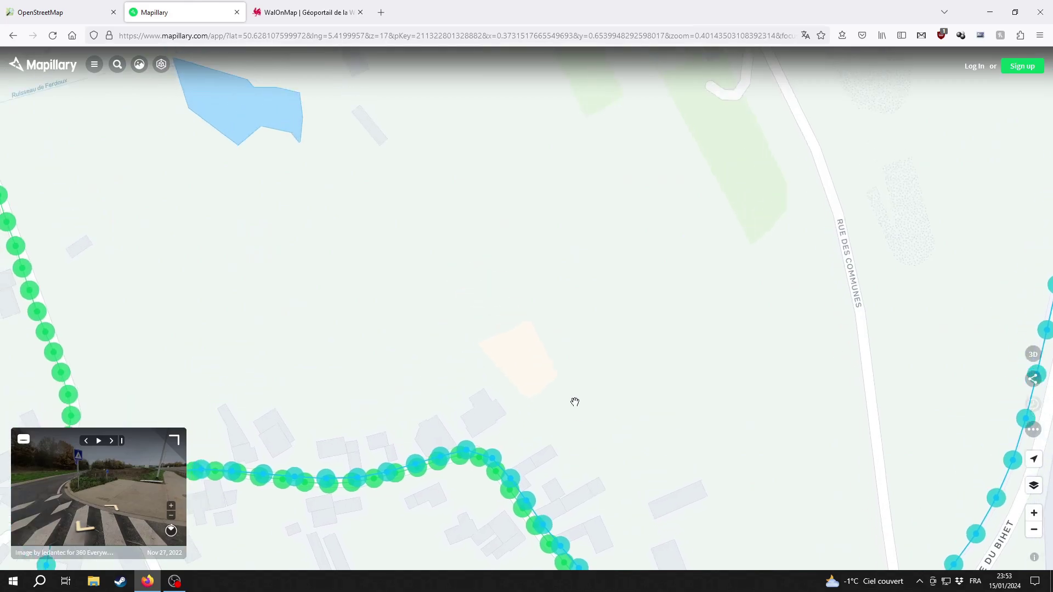
{"action": "scroll", "coordinate": [482, 298], "scroll_direction": "up", "scroll_amount": 5}
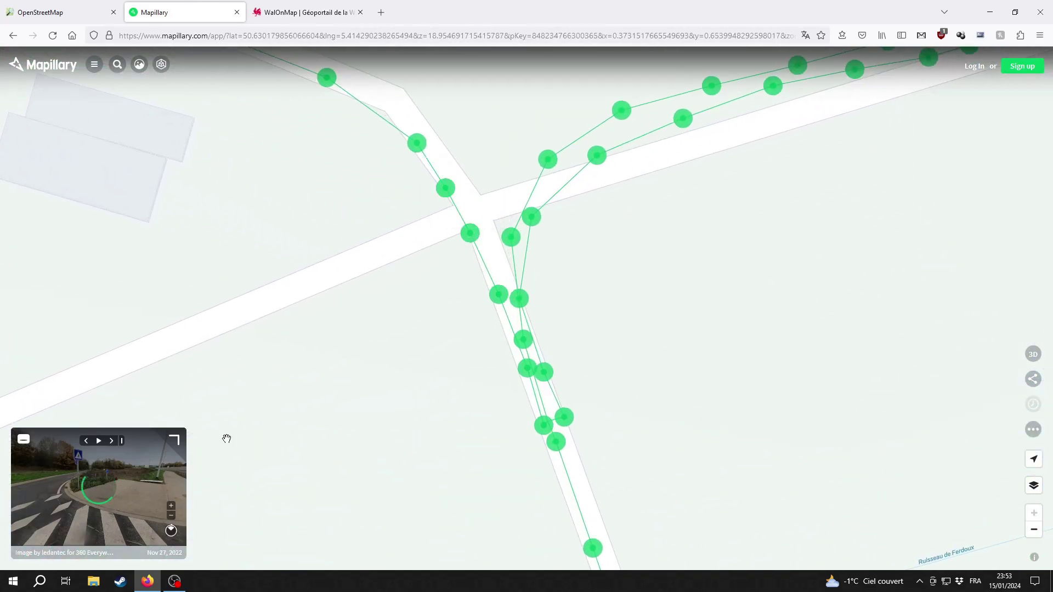
{"action": "left_click", "coordinate": [176, 439]}
{"action": "left_click_drag", "start_coordinate": [539, 316], "coordinate": [703, 280]}
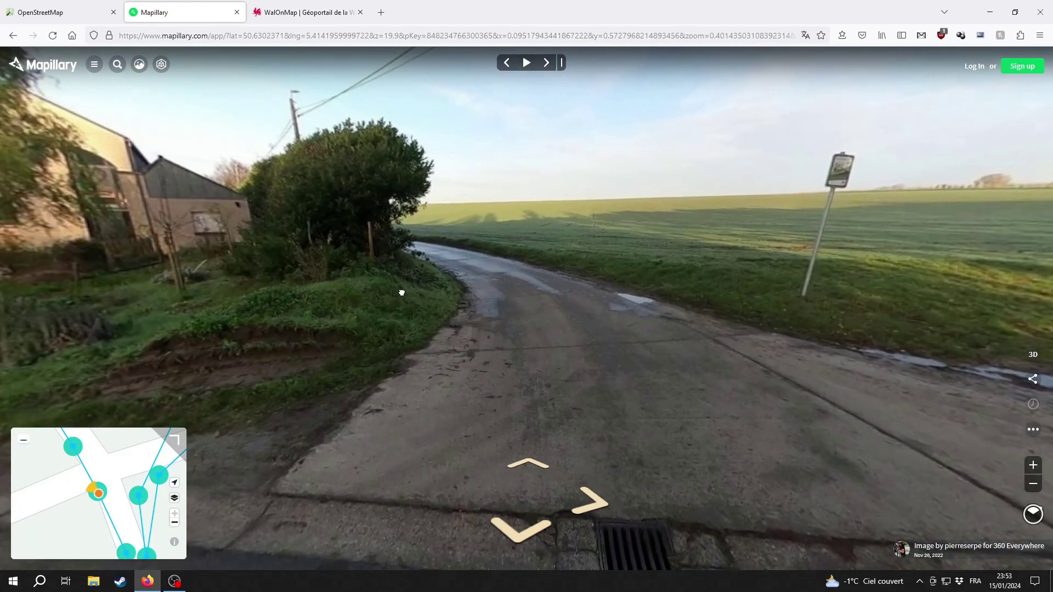
Step: Look around the Rue du Ferdou and Rue de la Barrière junction photo and inspect the signpost beside the field
{"action": "left_click_drag", "start_coordinate": [402, 293], "coordinate": [627, 291]}
{"action": "left_click_drag", "start_coordinate": [335, 321], "coordinate": [433, 325]}
{"action": "scroll", "coordinate": [433, 324], "scroll_direction": "up", "scroll_amount": 5}
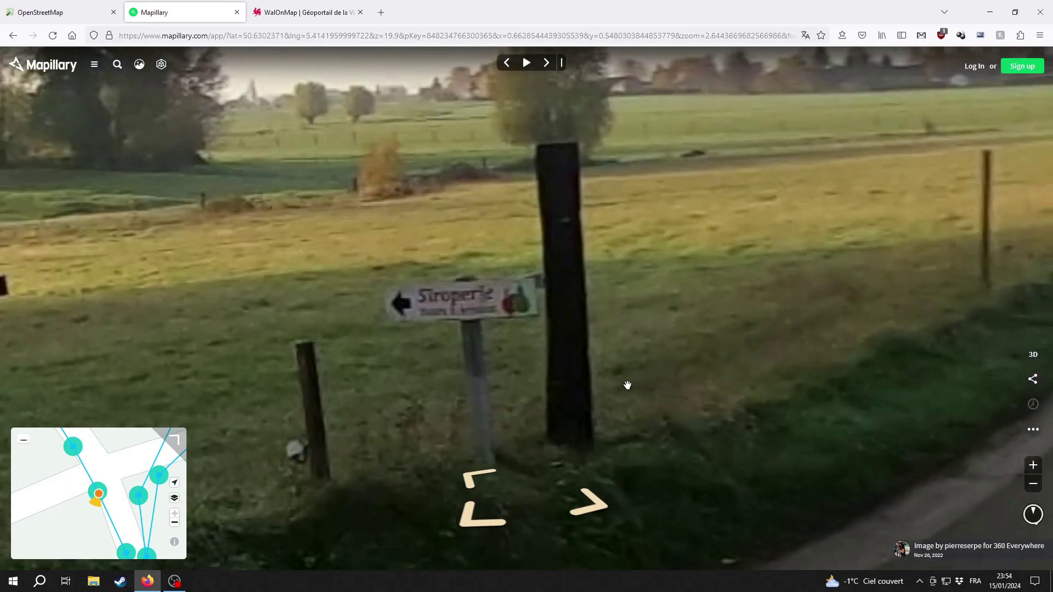
{"action": "scroll", "coordinate": [627, 385], "scroll_direction": "down", "scroll_amount": 5}
{"action": "left_click_drag", "start_coordinate": [500, 400], "coordinate": [806, 383]}
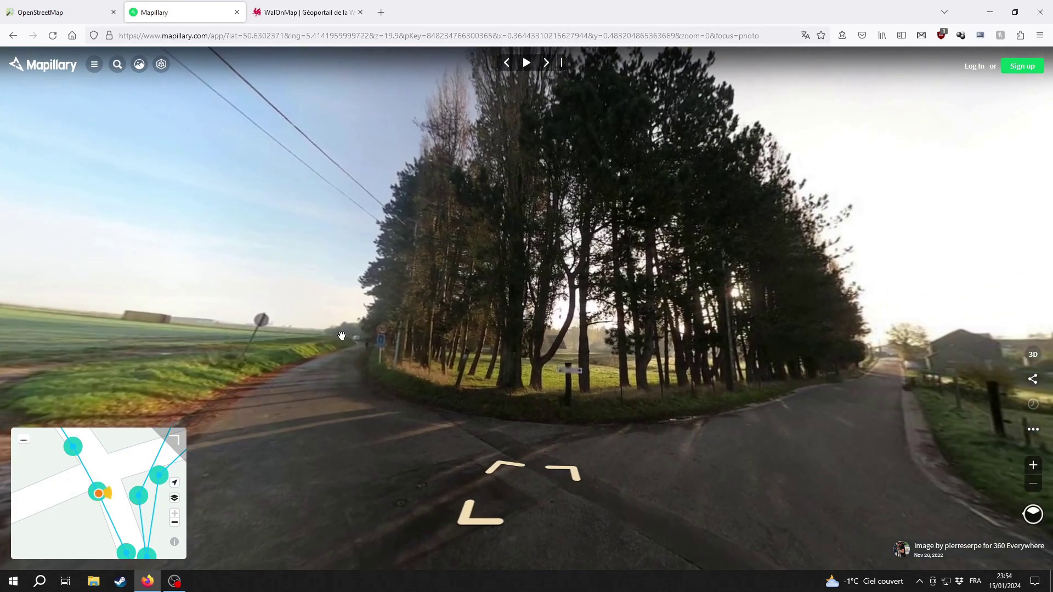
Step: Examine the road signs at the wooded entrance to Rue du Ferdou in the Mapillary photo
{"action": "scroll", "coordinate": [342, 335], "scroll_direction": "up", "scroll_amount": 4}
{"action": "left_click_drag", "start_coordinate": [418, 395], "coordinate": [624, 401]}
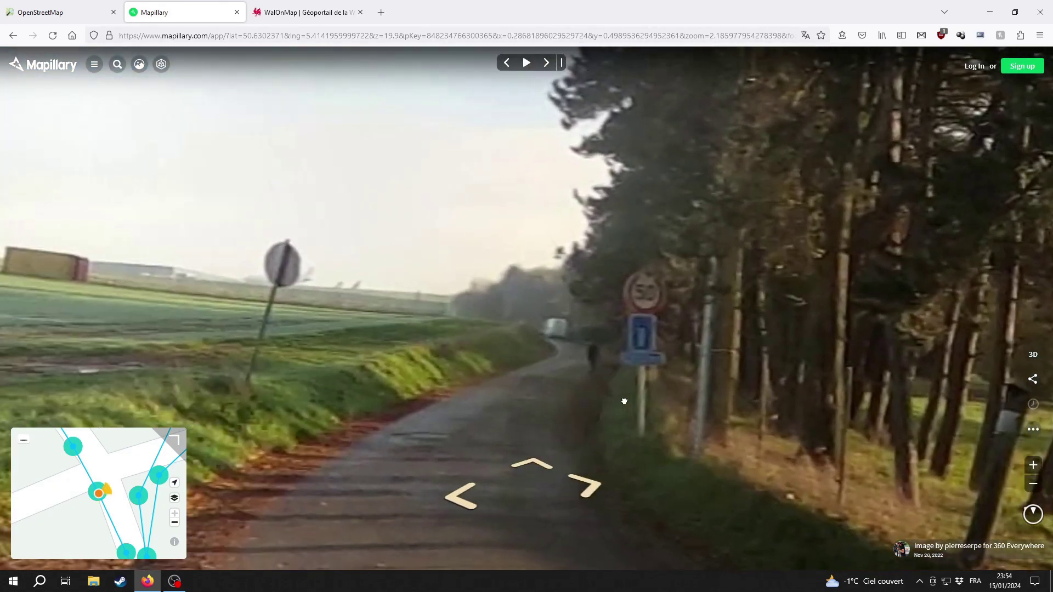
{"action": "scroll", "coordinate": [622, 401], "scroll_direction": "down", "scroll_amount": 3}
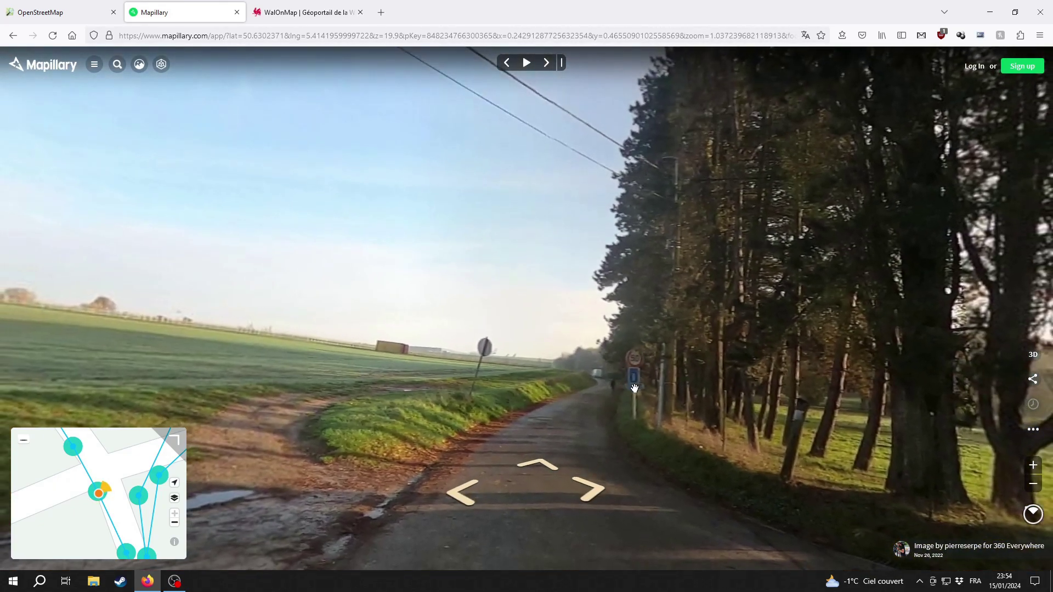
{"action": "scroll", "coordinate": [631, 386], "scroll_direction": "up", "scroll_amount": 3}
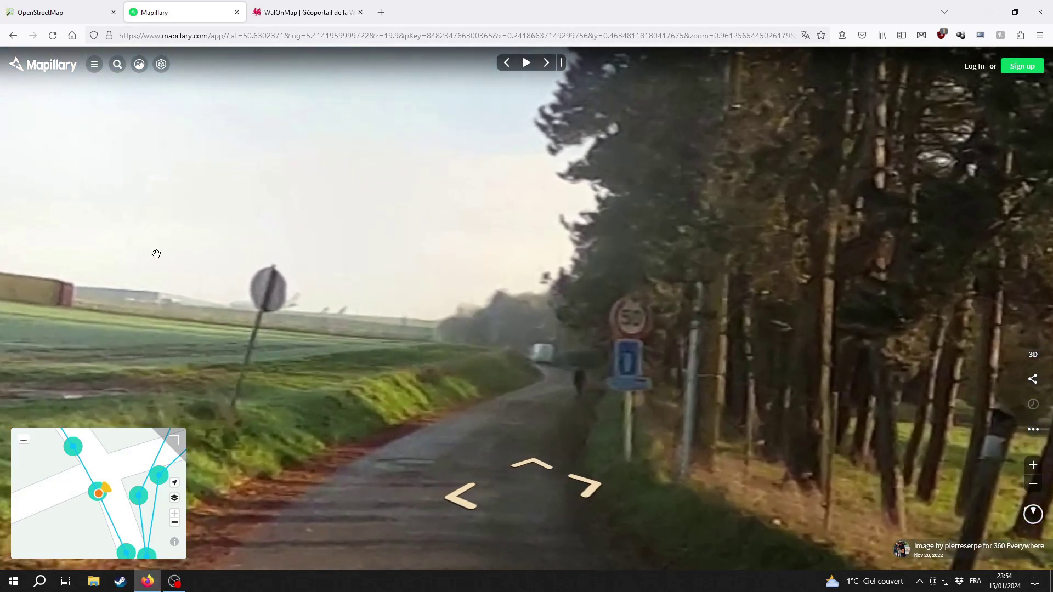
{"action": "scroll", "coordinate": [687, 404], "scroll_direction": "down", "scroll_amount": 3}
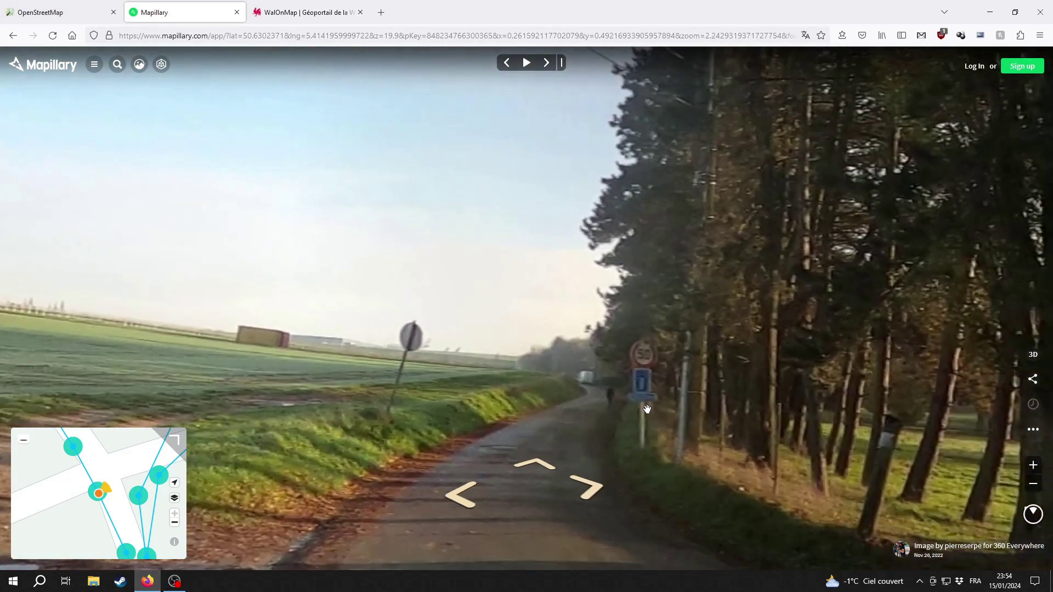
{"action": "left_click_drag", "start_coordinate": [687, 404], "coordinate": [500, 372]}
{"action": "left_click_drag", "start_coordinate": [118, 333], "coordinate": [471, 341]}
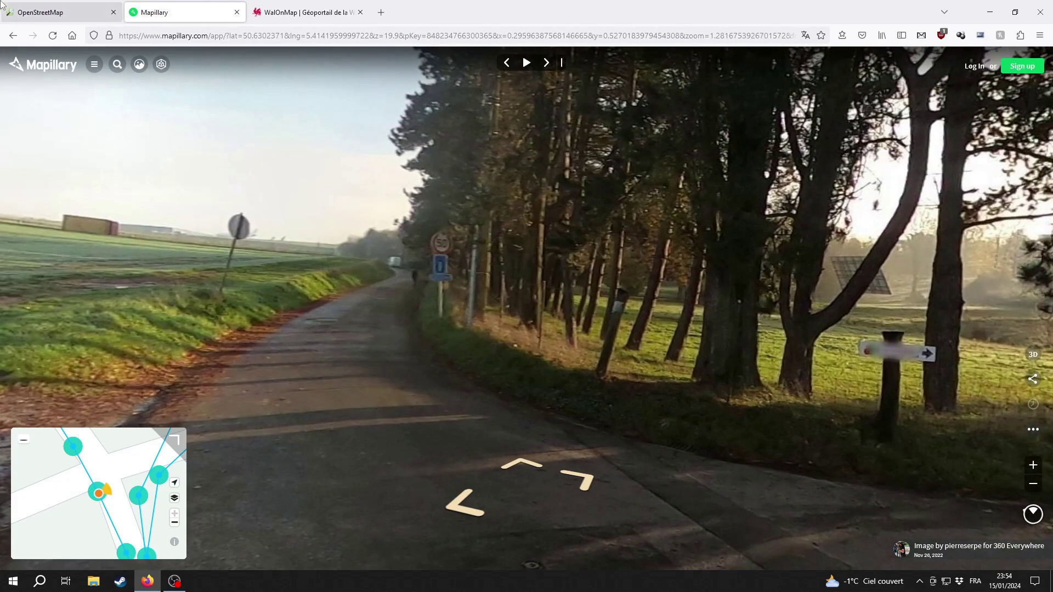
Step: Switch to OpenStreetMap, remove the one-way restriction from Rue du Ferdou and Rue des Communes together, and close the street photo
{"action": "left_click", "coordinate": [32, 13]}
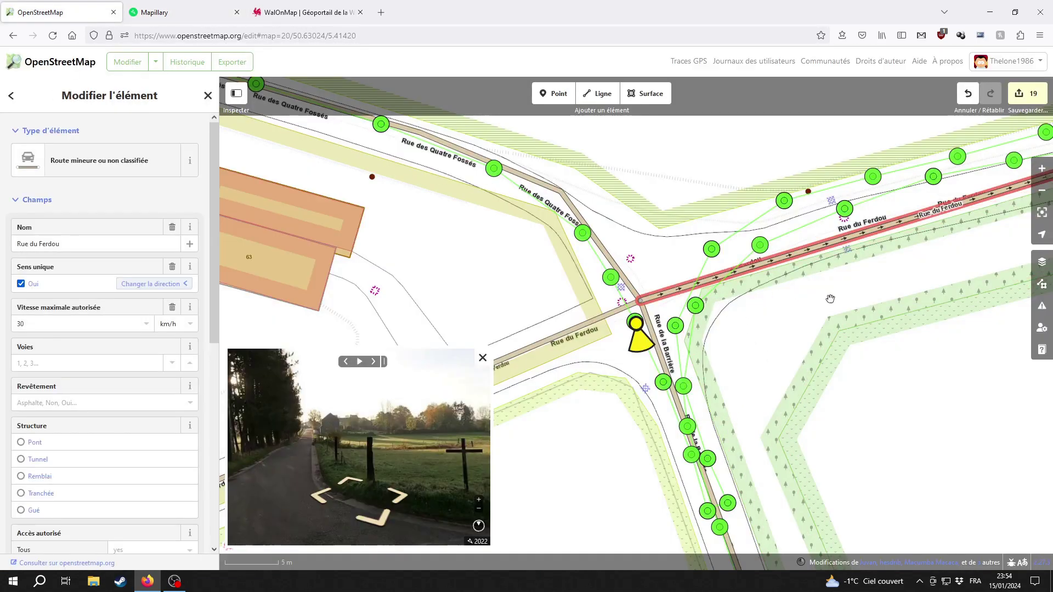
{"action": "scroll", "coordinate": [833, 296], "scroll_direction": "down", "scroll_amount": 2}
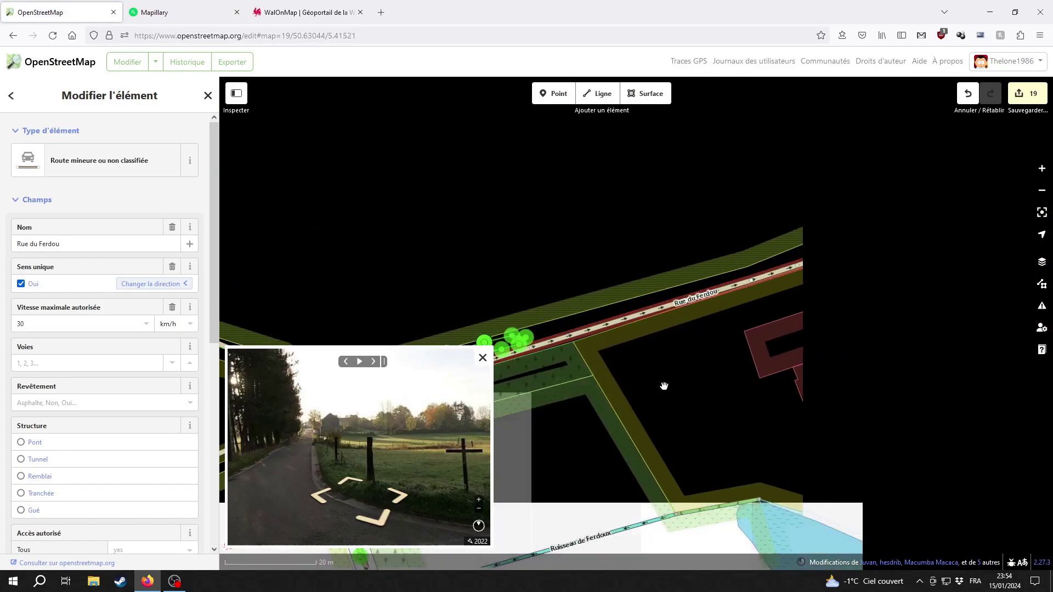
{"action": "left_click_drag", "start_coordinate": [747, 420], "coordinate": [588, 404]}
{"action": "left_click_drag", "start_coordinate": [771, 329], "coordinate": [547, 393]}
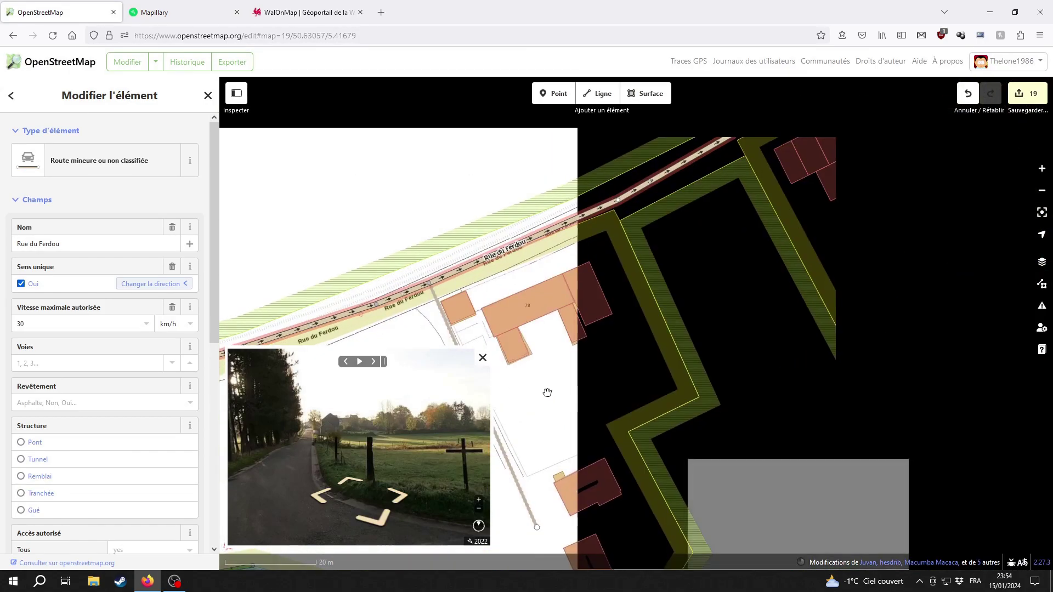
{"action": "left_click_drag", "start_coordinate": [742, 294], "coordinate": [599, 433]}
{"action": "left_click_drag", "start_coordinate": [738, 355], "coordinate": [596, 384]}
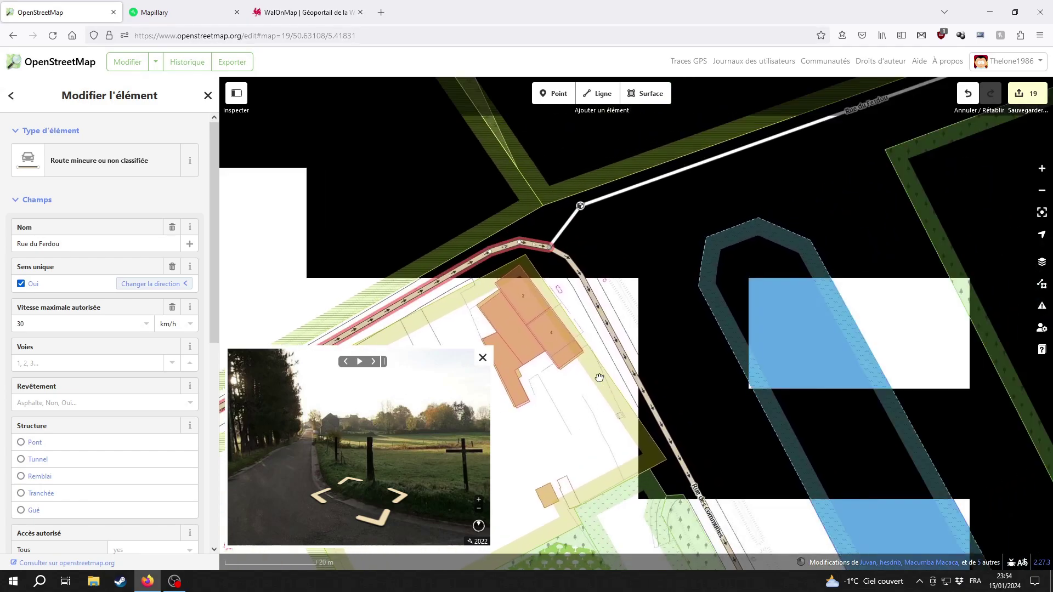
{"action": "left_click", "coordinate": [589, 359], "text": "shift"}
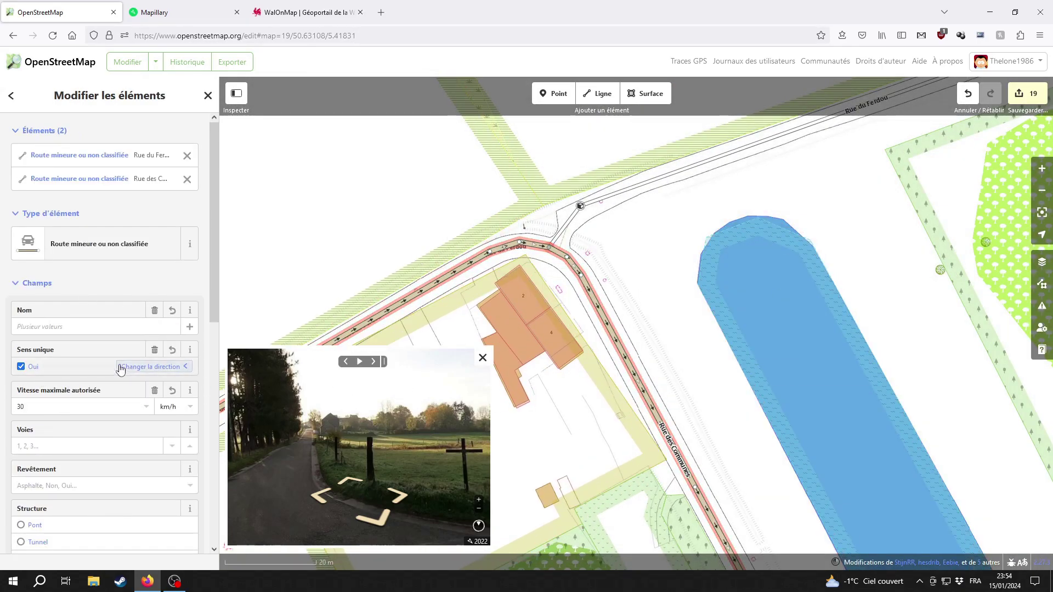
{"action": "left_click", "coordinate": [552, 415]}
{"action": "left_click_drag", "start_coordinate": [552, 415], "coordinate": [626, 193]}
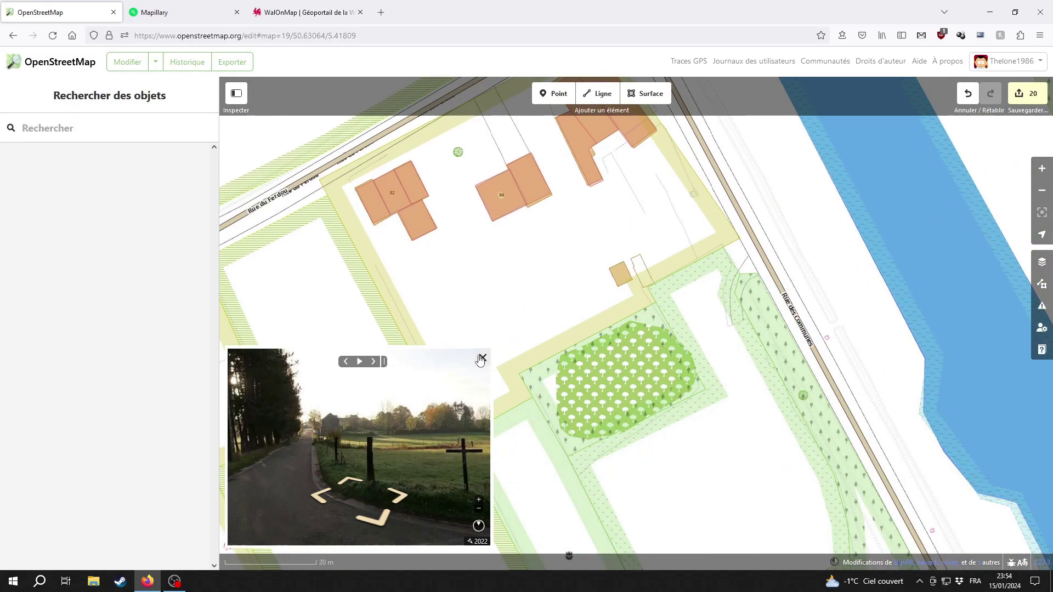
{"action": "left_click", "coordinate": [481, 359]}
Step: Set the node where the foot and cycle path crosses Rue des Communes near Rue du Bihet to Passage piéton non protégé
{"action": "scroll", "coordinate": [502, 295], "scroll_direction": "down", "scroll_amount": 5}
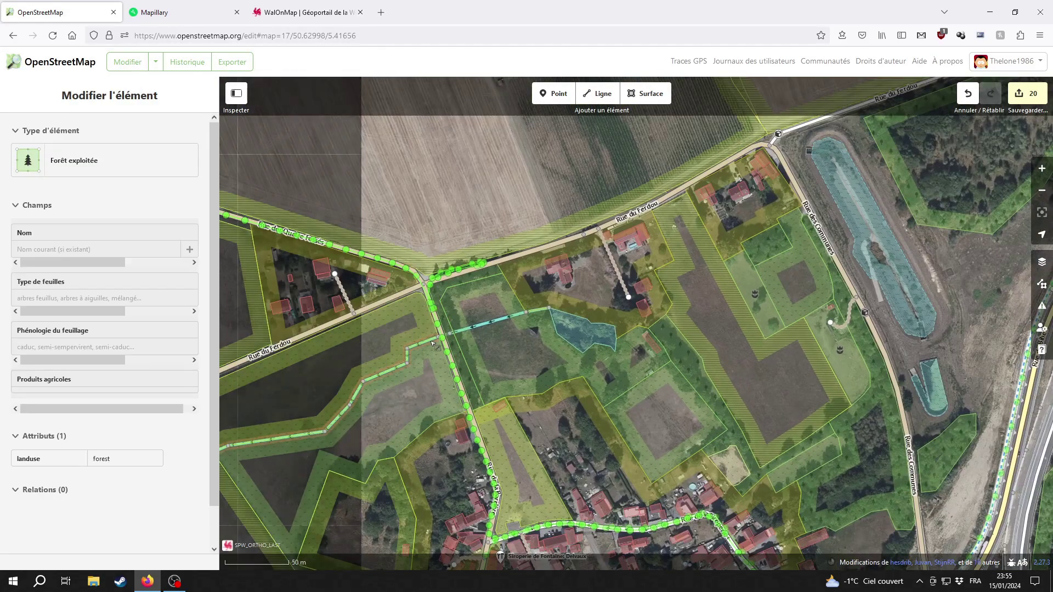
{"action": "left_click_drag", "start_coordinate": [960, 344], "coordinate": [484, 338]}
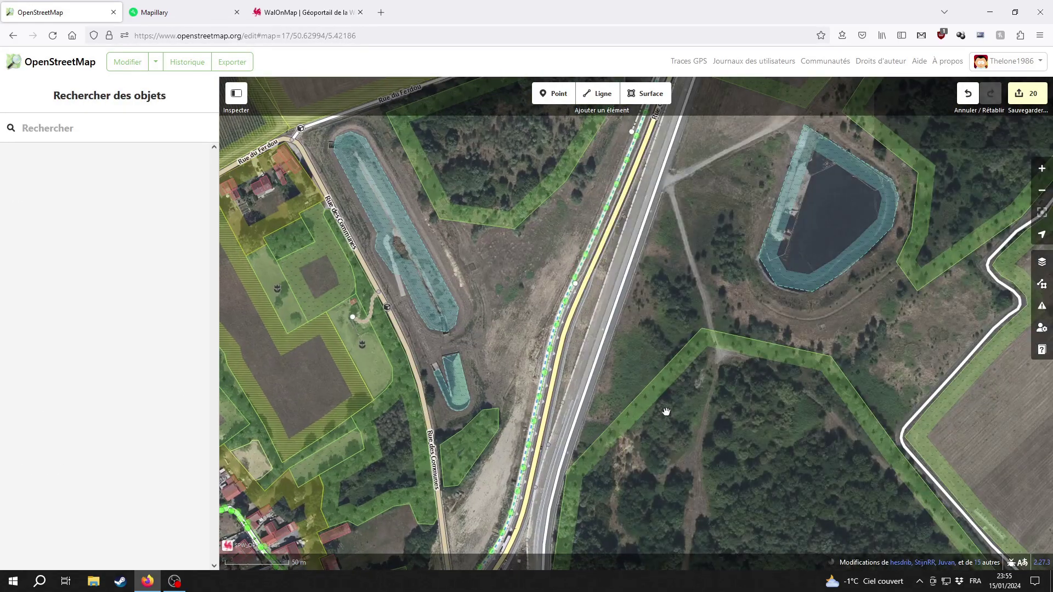
{"action": "scroll", "coordinate": [510, 505], "scroll_direction": "up", "scroll_amount": 8}
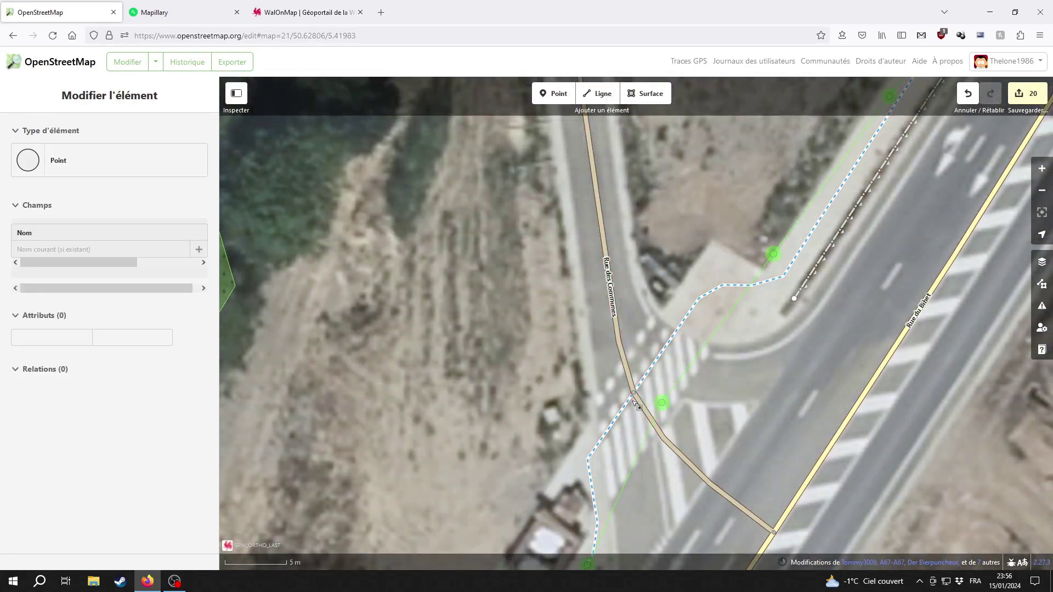
{"action": "left_click", "coordinate": [636, 394]}
{"action": "left_click", "coordinate": [634, 393]}
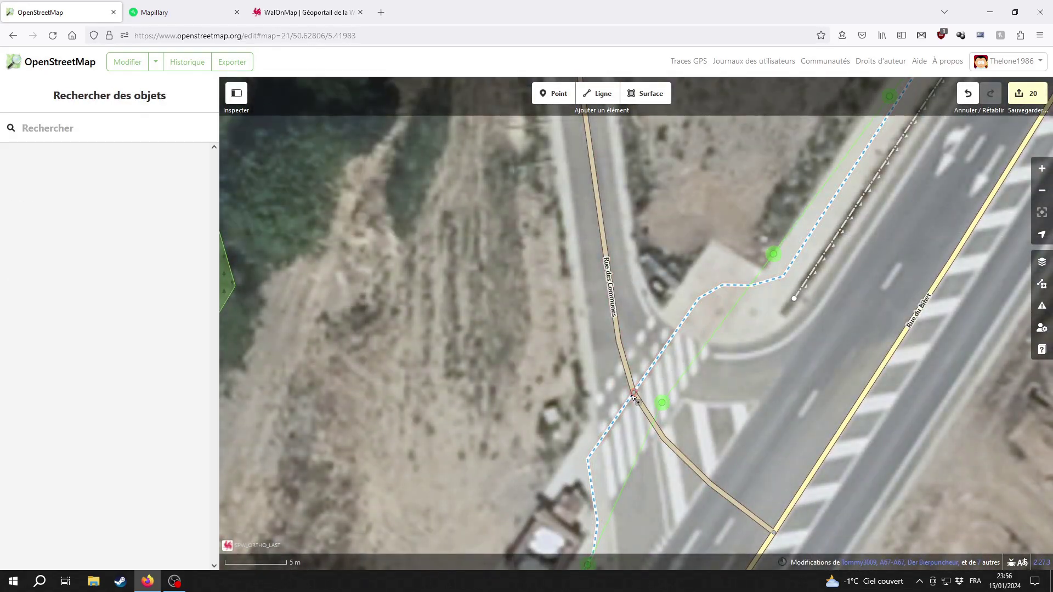
{"action": "left_click", "coordinate": [48, 163]}
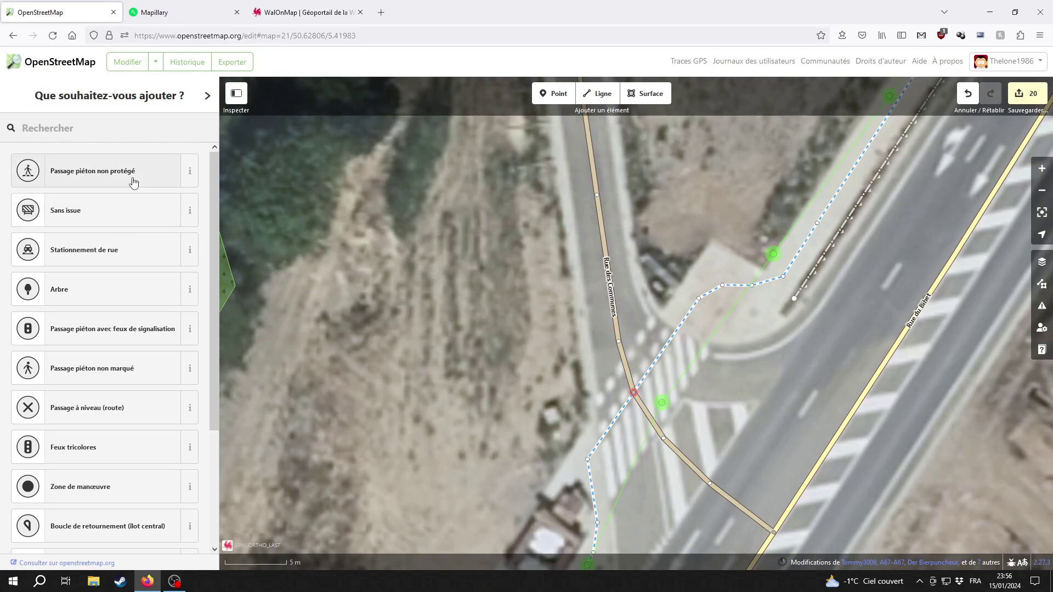
{"action": "left_click", "coordinate": [92, 171]}
{"action": "left_click", "coordinate": [364, 438]}
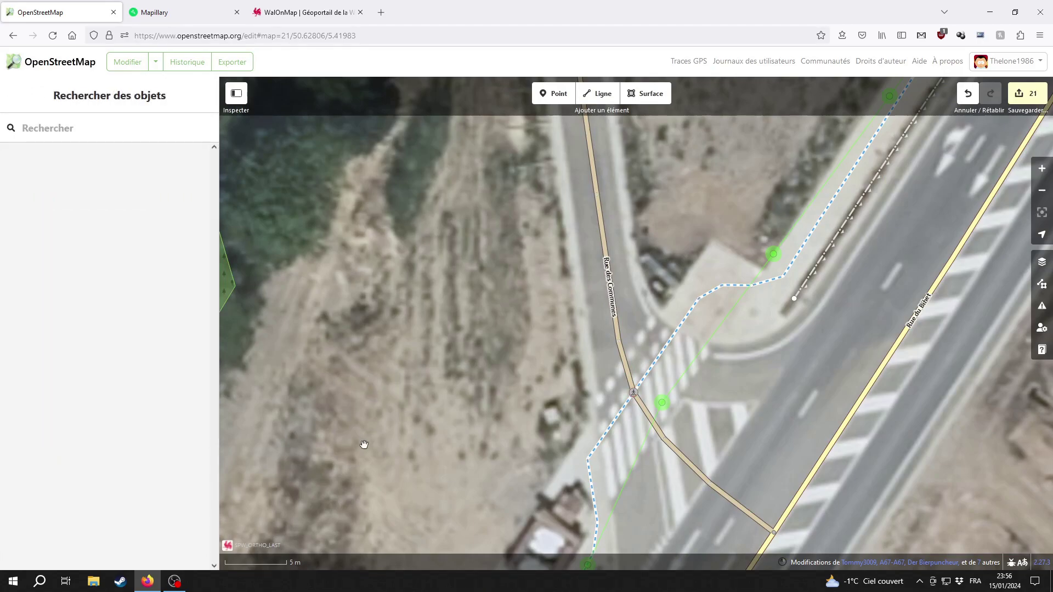
Step: Set the node where the foot and cycle path crosses Rue de Fontaine at the roundabout to Passage piéton non protégé
{"action": "scroll", "coordinate": [565, 369], "scroll_direction": "down", "scroll_amount": 3}
{"action": "scroll", "coordinate": [560, 376], "scroll_direction": "down", "scroll_amount": 5}
{"action": "left_click_drag", "start_coordinate": [512, 435], "coordinate": [689, 174]}
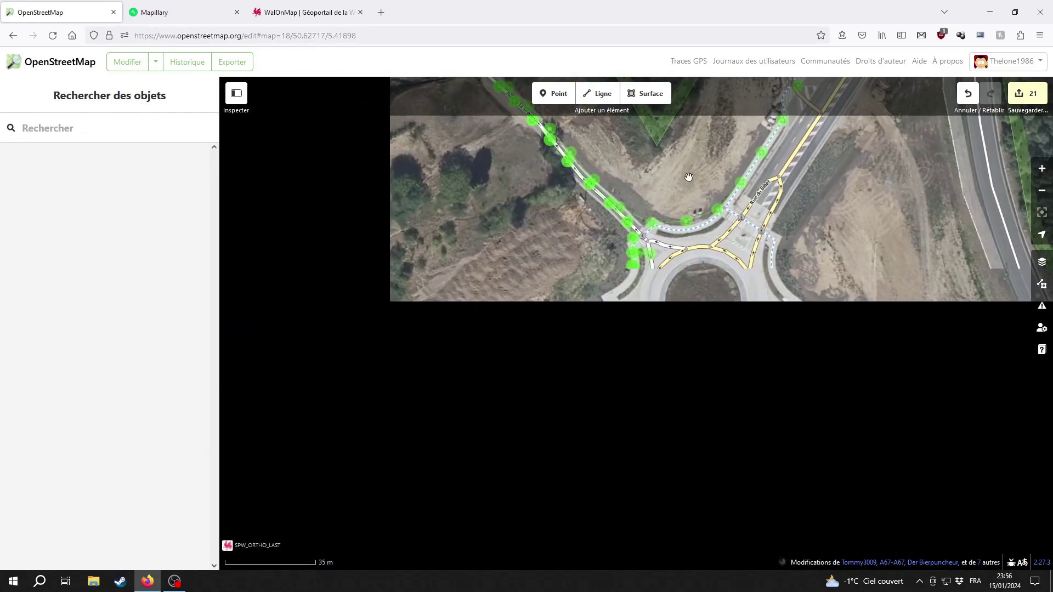
{"action": "scroll", "coordinate": [698, 291], "scroll_direction": "up", "scroll_amount": 5}
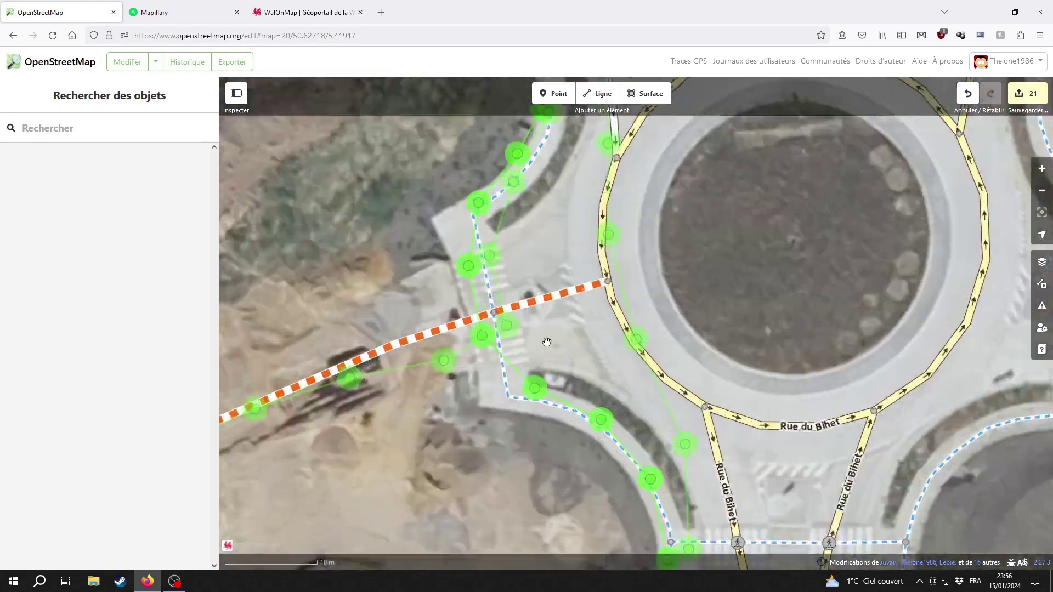
{"action": "left_click", "coordinate": [497, 332]}
{"action": "scroll", "coordinate": [494, 310], "scroll_direction": "up", "scroll_amount": 3}
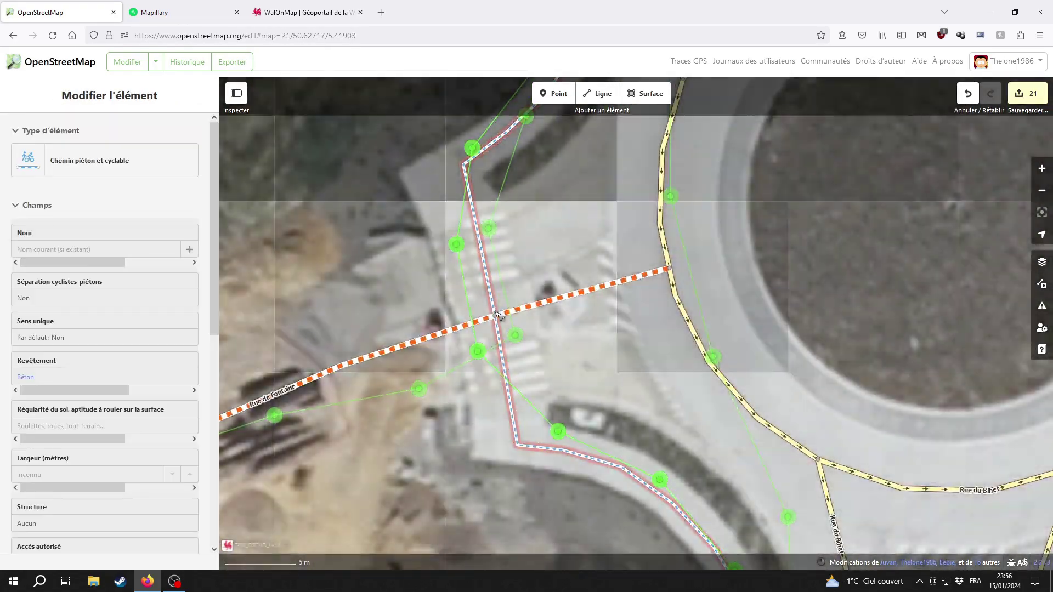
{"action": "left_click", "coordinate": [494, 312]}
{"action": "left_click", "coordinate": [104, 165]}
{"action": "left_click", "coordinate": [94, 172]}
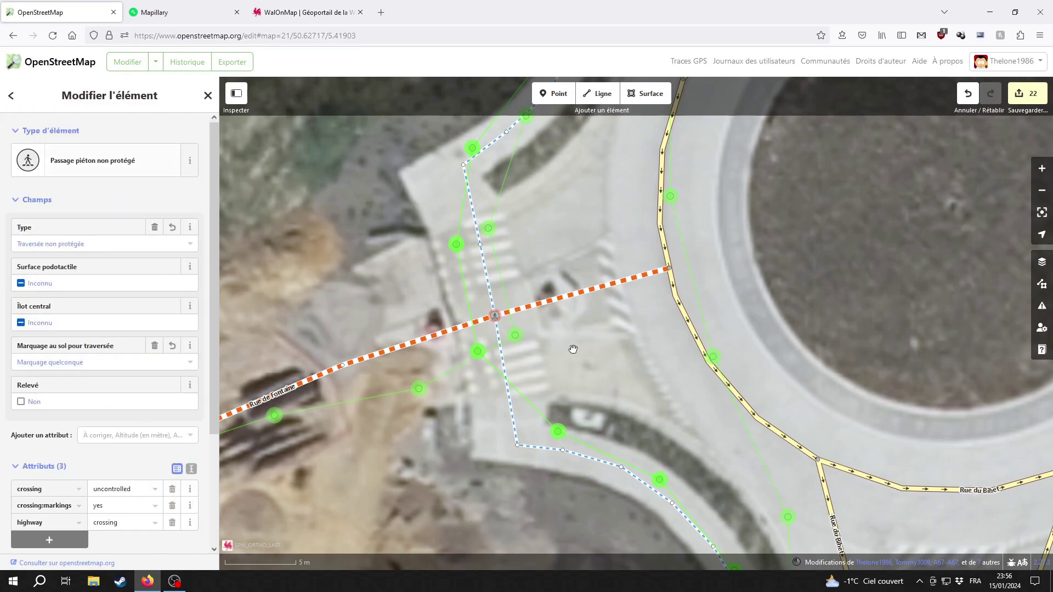
{"action": "left_click", "coordinate": [679, 432]}
Step: Add a node to the foot and cycle path across the roundabout's unmapped eastern arm and tag it as a pedestrian crossing
{"action": "scroll", "coordinate": [679, 432], "scroll_direction": "down", "scroll_amount": 2}
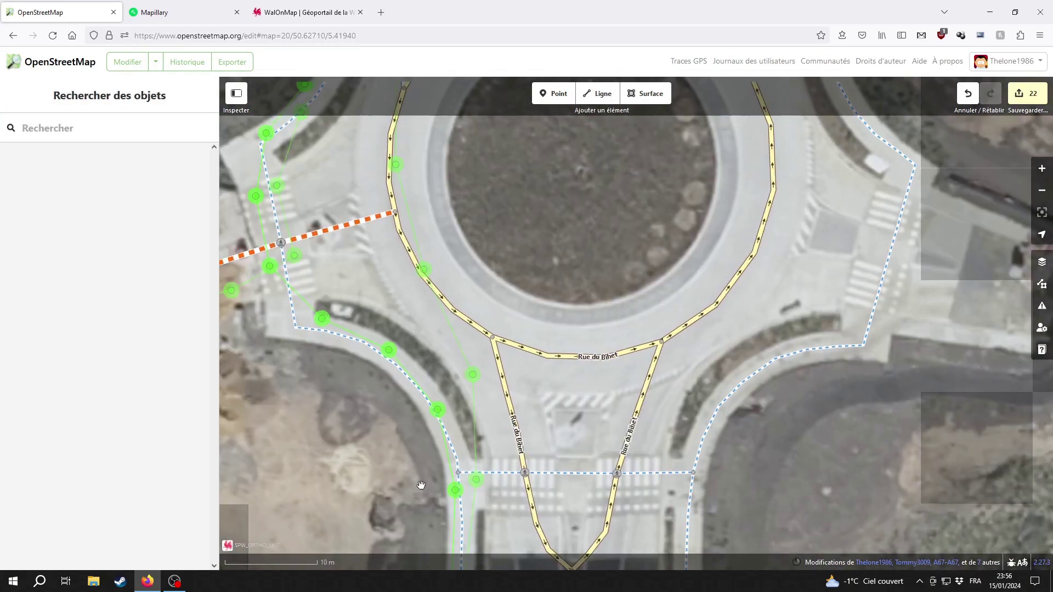
{"action": "left_click", "coordinate": [871, 321]}
{"action": "left_click_drag", "start_coordinate": [872, 321], "coordinate": [634, 354]}
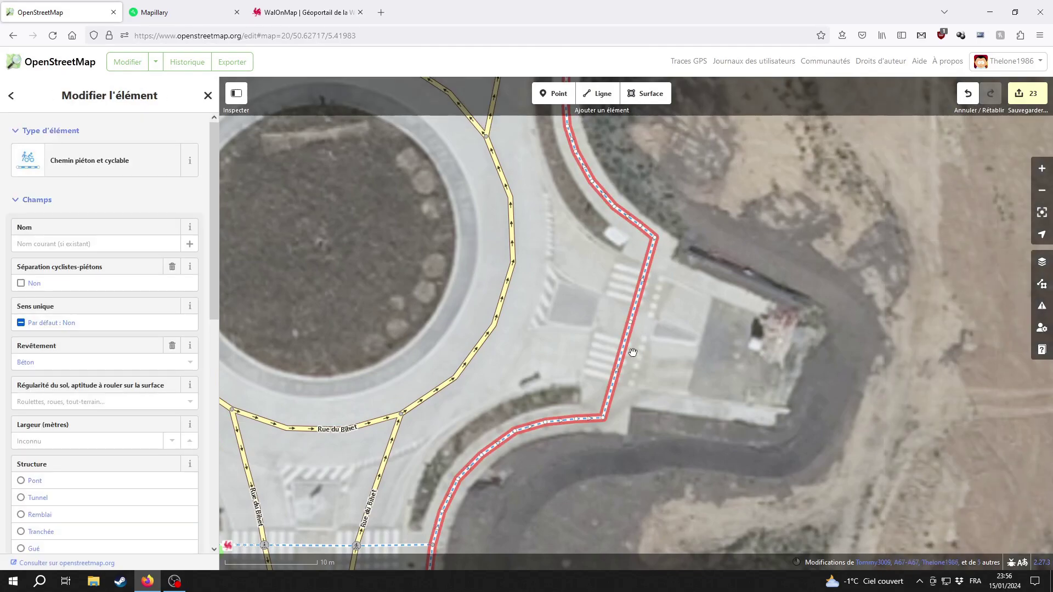
{"action": "left_click", "coordinate": [630, 323]}
{"action": "left_click", "coordinate": [82, 181]}
{"action": "left_click", "coordinate": [616, 482]}
Step: Inspect Rue du Bihet and its cycle path southeast of the roundabout, and return north to the Rue du Ferdou and Rue des Communes junction
{"action": "scroll", "coordinate": [698, 440], "scroll_direction": "down", "scroll_amount": 2}
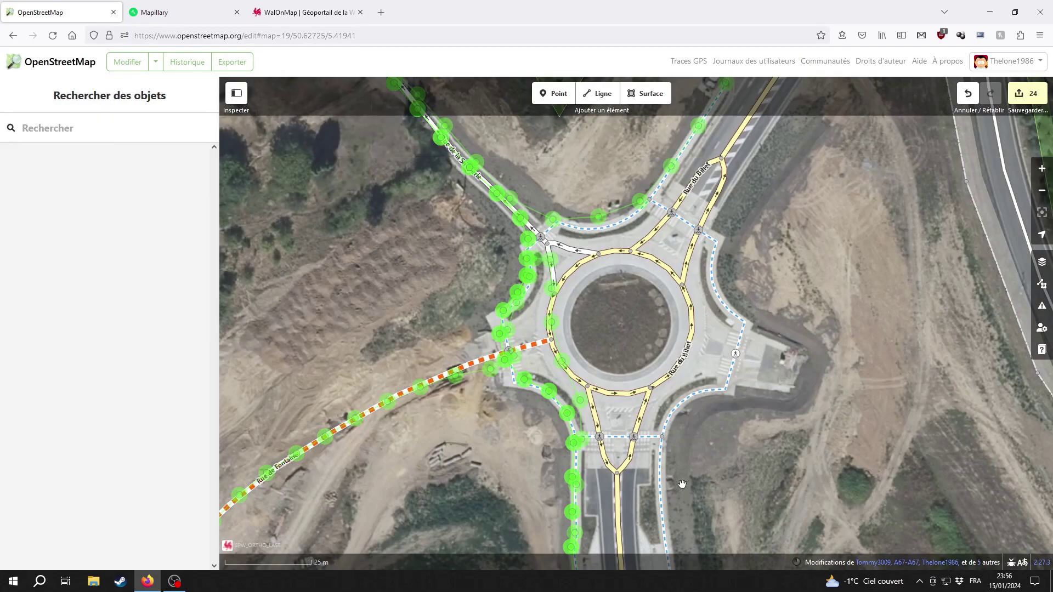
{"action": "left_click_drag", "start_coordinate": [501, 549], "coordinate": [471, 88]}
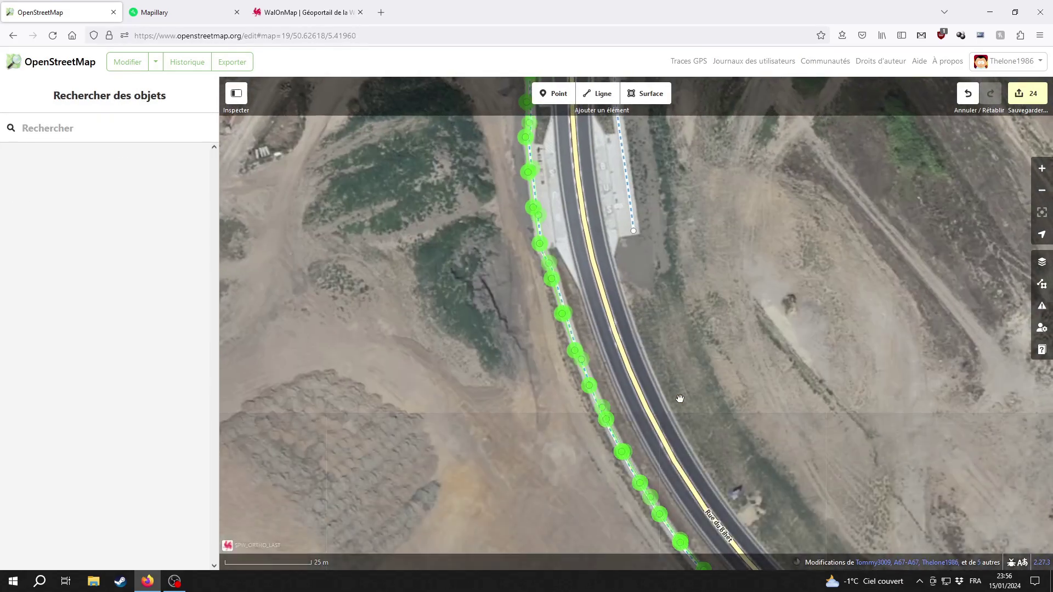
{"action": "left_click_drag", "start_coordinate": [712, 513], "coordinate": [578, 207]}
{"action": "left_click_drag", "start_coordinate": [713, 438], "coordinate": [548, 227]}
{"action": "left_click_drag", "start_coordinate": [628, 274], "coordinate": [611, 336]}
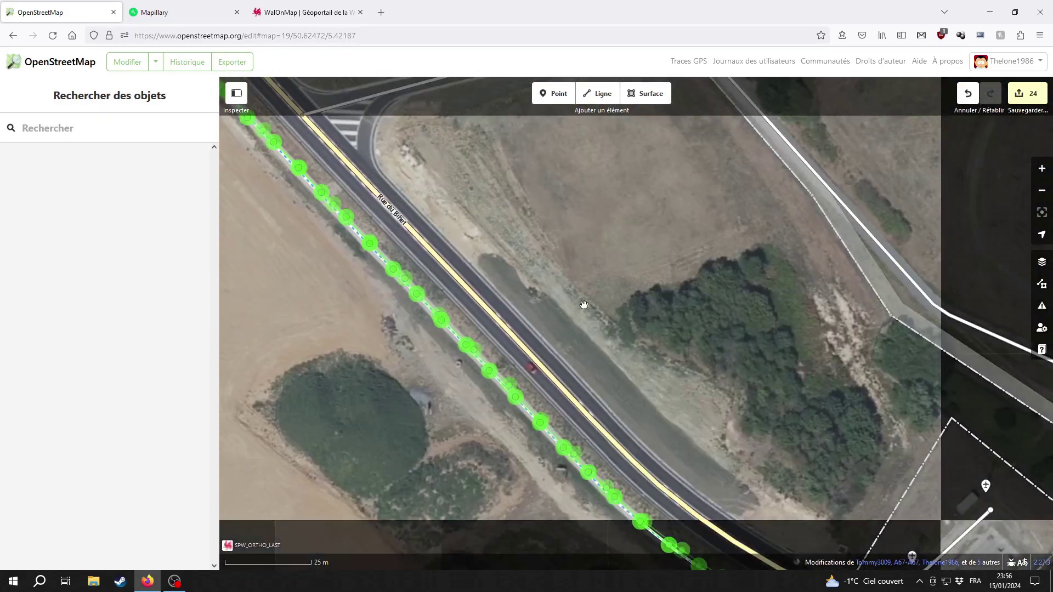
{"action": "scroll", "coordinate": [482, 148], "scroll_direction": "down", "scroll_amount": 2}
{"action": "left_click_drag", "start_coordinate": [496, 223], "coordinate": [537, 527]}
{"action": "left_click_drag", "start_coordinate": [576, 208], "coordinate": [637, 436]}
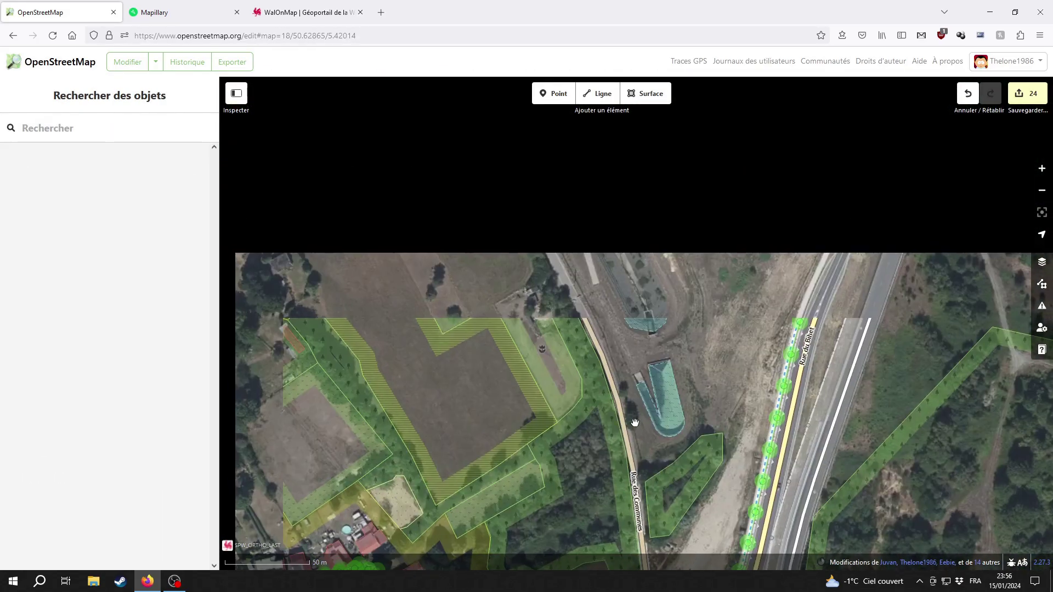
{"action": "left_click_drag", "start_coordinate": [489, 82], "coordinate": [549, 340]}
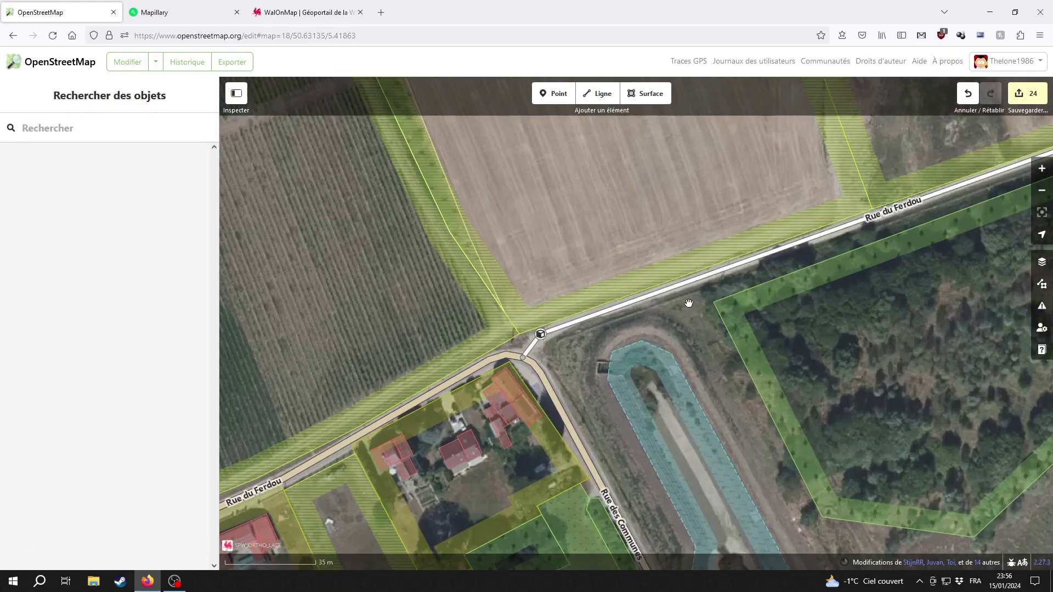
Step: Select the Rue du Ferdou service road and show its junction with Rue des Communes over the Imagerie numérique PICC SPW(allonie) background
{"action": "left_click", "coordinate": [547, 337]}
{"action": "scroll", "coordinate": [548, 347], "scroll_direction": "up", "scroll_amount": 2}
{"action": "scroll", "coordinate": [547, 347], "scroll_direction": "up", "scroll_amount": 4}
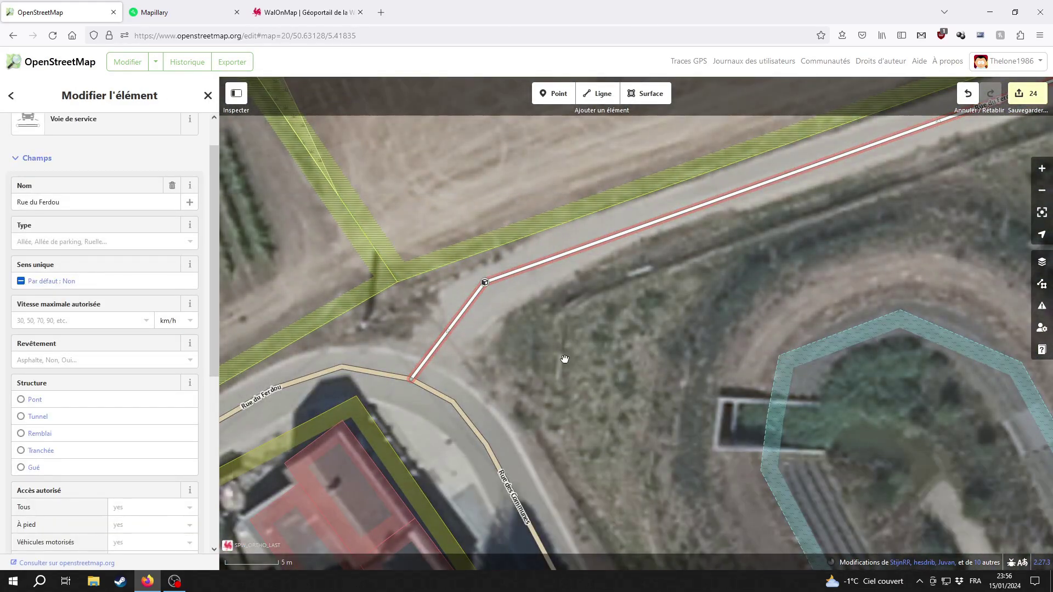
{"action": "left_click_drag", "start_coordinate": [565, 360], "coordinate": [503, 418]}
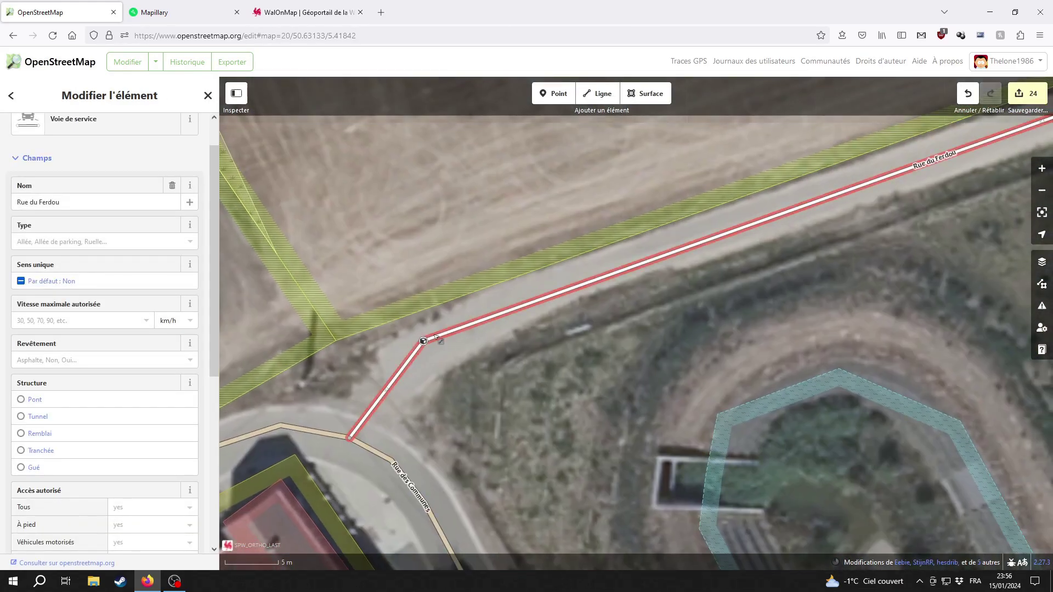
{"action": "scroll", "coordinate": [421, 347], "scroll_direction": "down", "scroll_amount": 2}
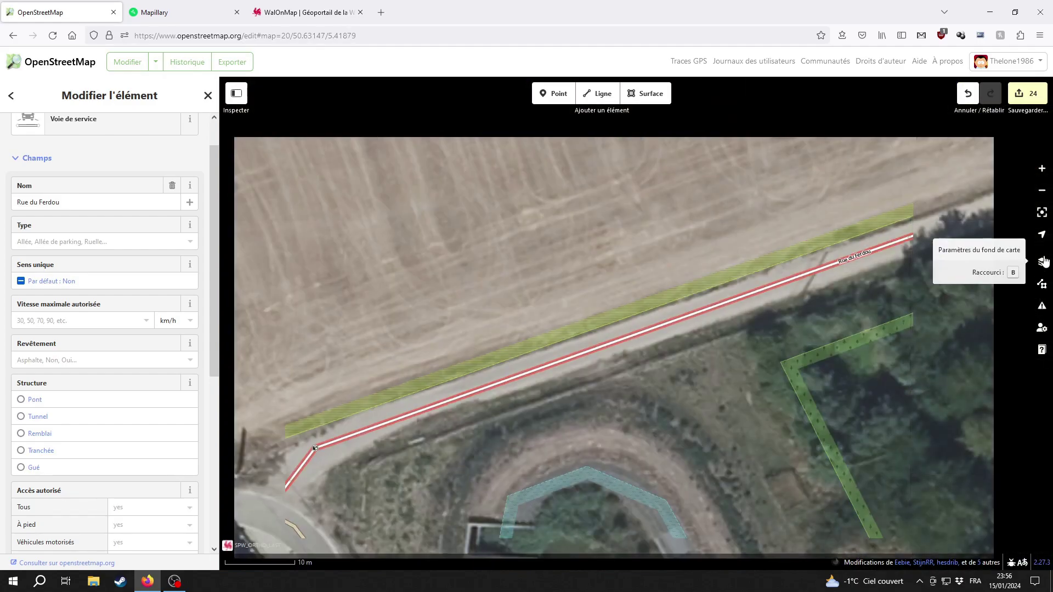
{"action": "left_click", "coordinate": [1041, 261]}
{"action": "left_click", "coordinate": [926, 353]}
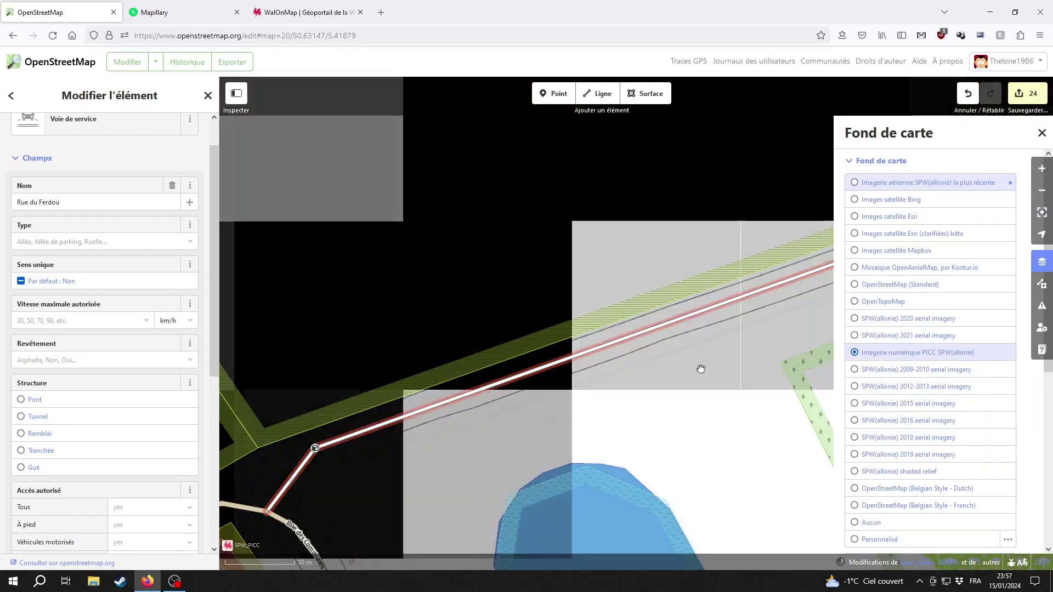
{"action": "key", "text": "Left"}
{"action": "key", "text": "Left"}
{"action": "key", "text": "Left"}
{"action": "key", "text": "Down"}
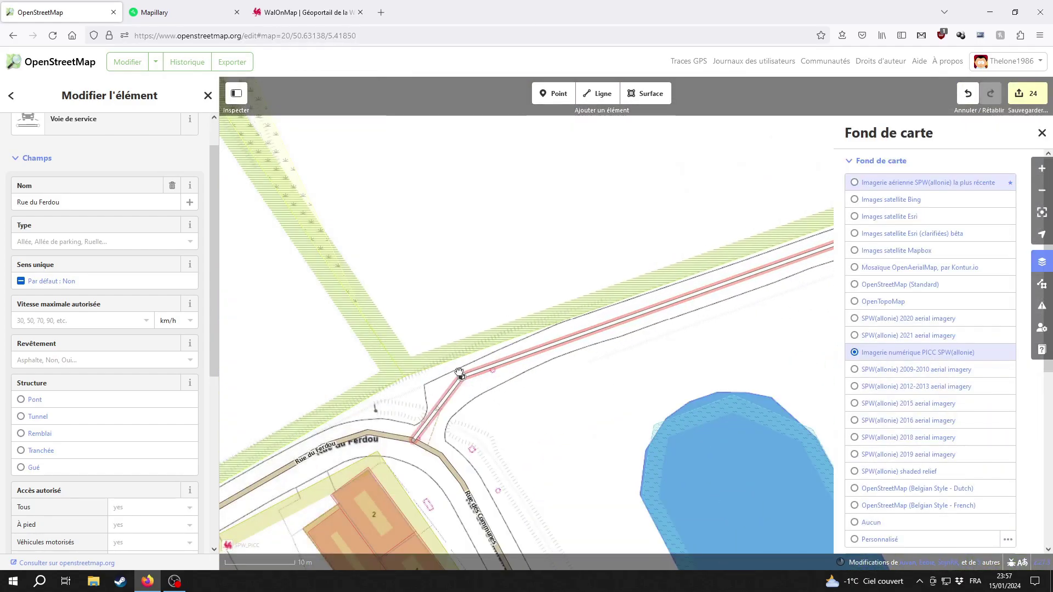
{"action": "left_click", "coordinate": [532, 406]}
{"action": "key", "text": "ctrl+z"}
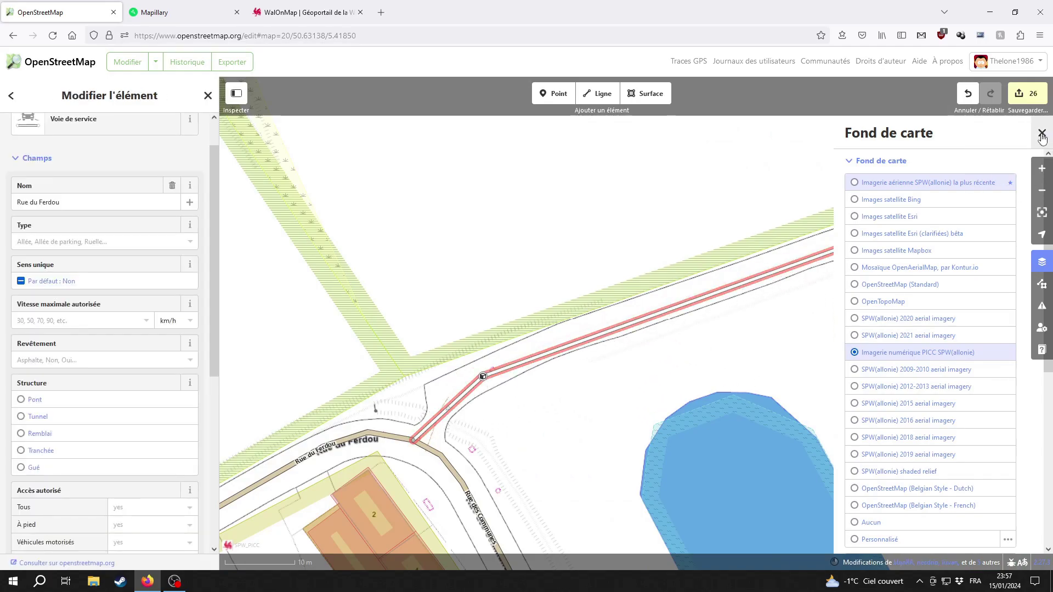
{"action": "left_click", "coordinate": [968, 92]}
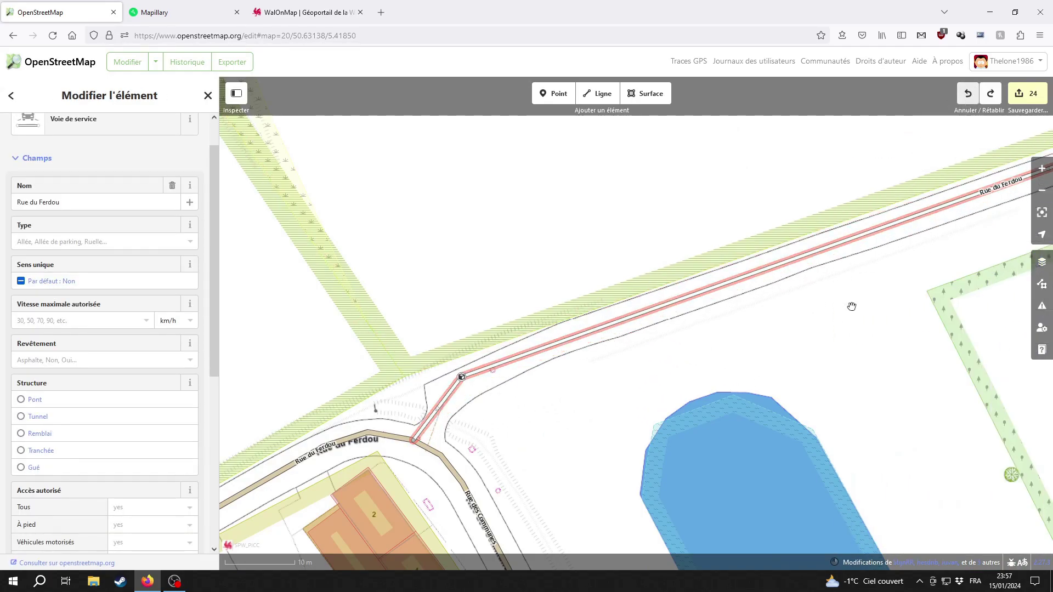
Step: Return to the latest SPW(allonie) aerial imagery and remove the name from the Rue du Ferdou service road running toward Rue du Bihet
{"action": "key", "text": "ctrl+z"}
{"action": "key", "text": "ctrl+z"}
{"action": "key", "text": "ctrl+z"}
{"action": "key", "text": "ctrl+z"}
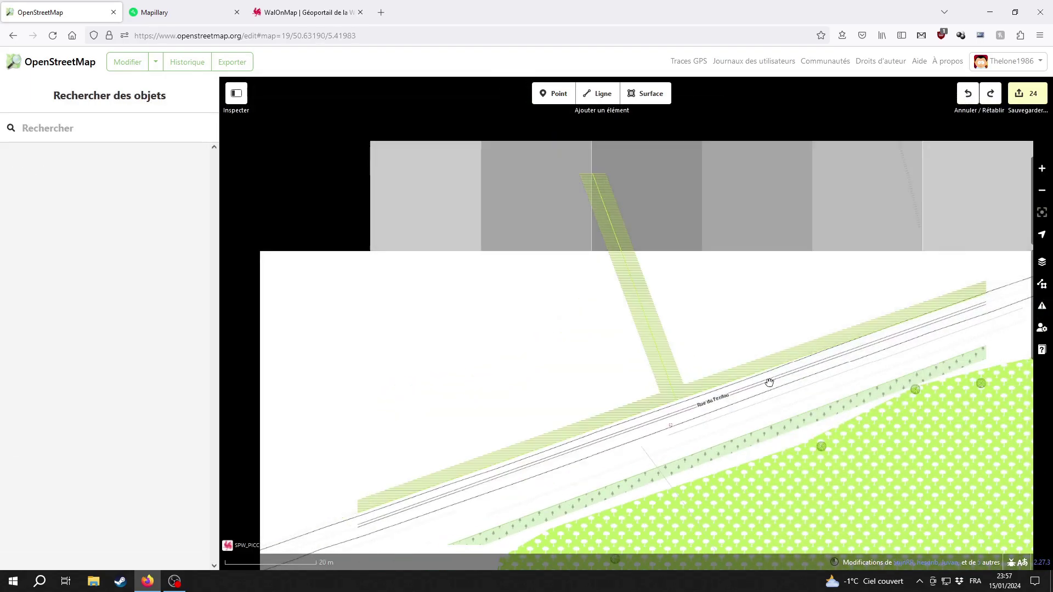
{"action": "key", "text": "ctrl+z"}
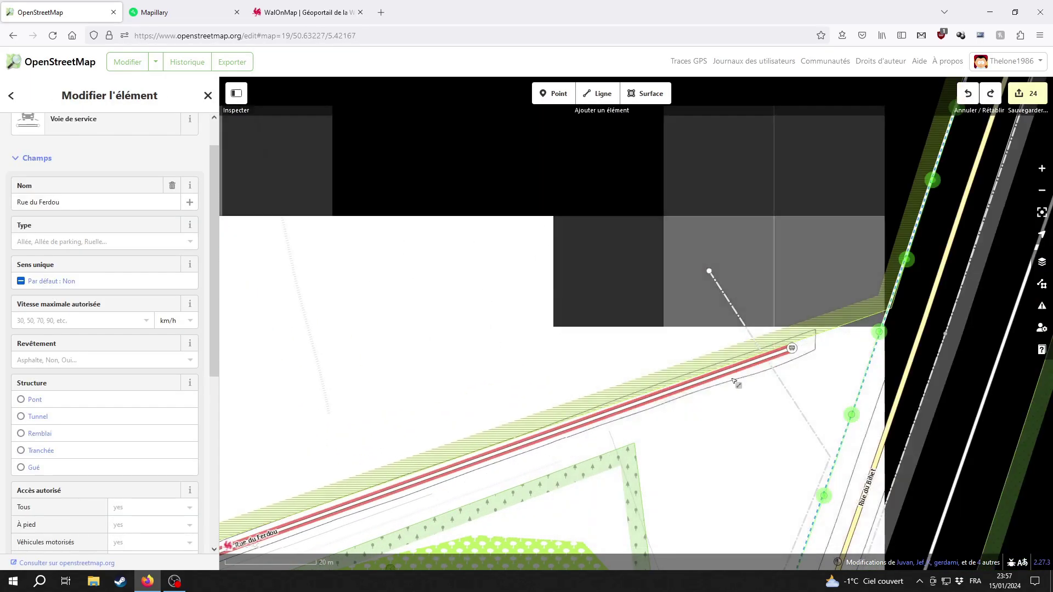
{"action": "key", "text": "ctrl+z"}
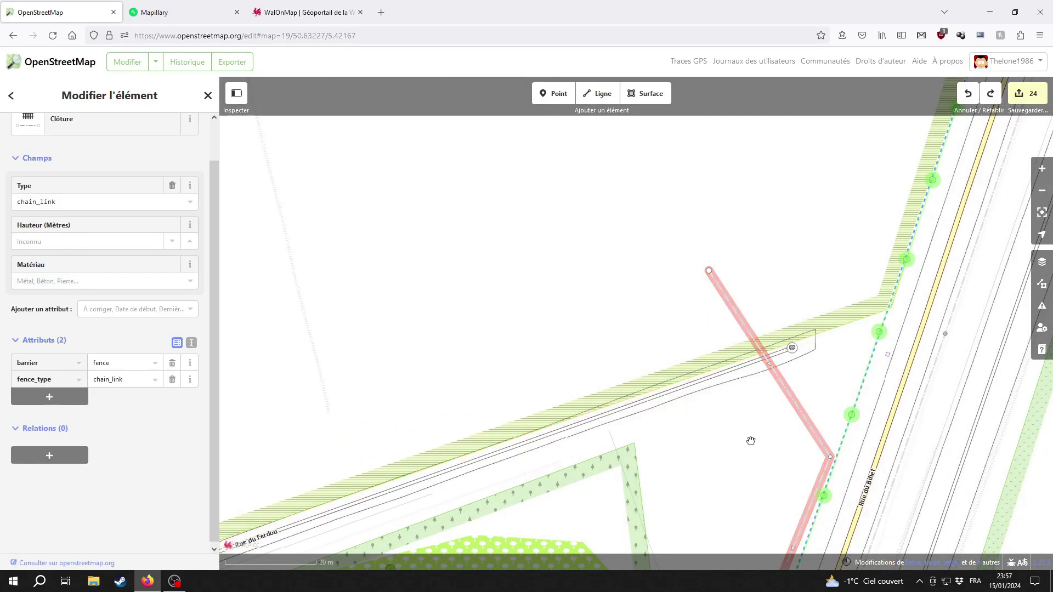
{"action": "key", "text": "ctrl+z"}
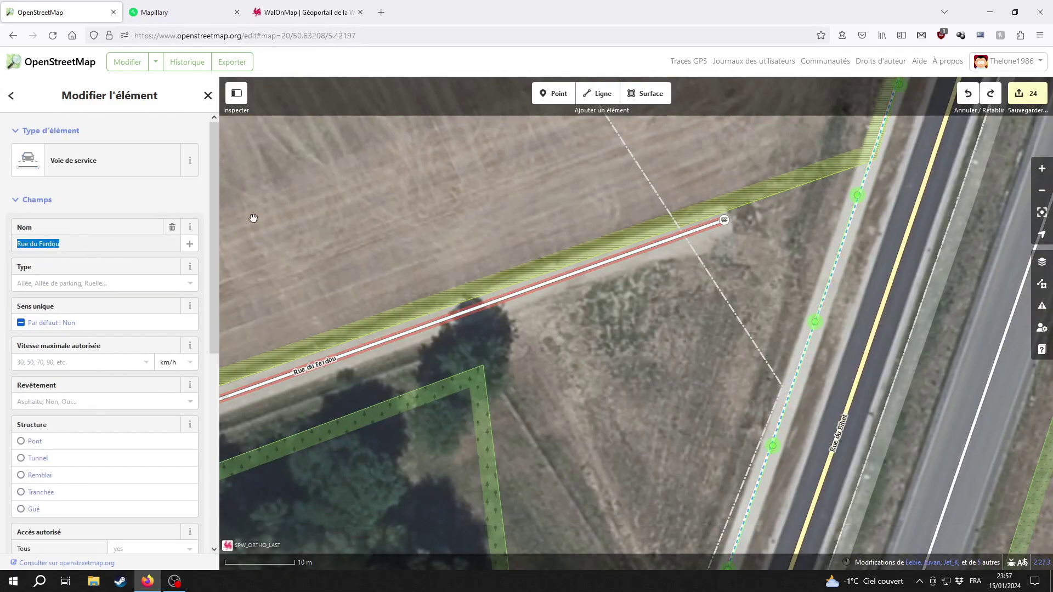
{"action": "key", "text": "ctrl+z"}
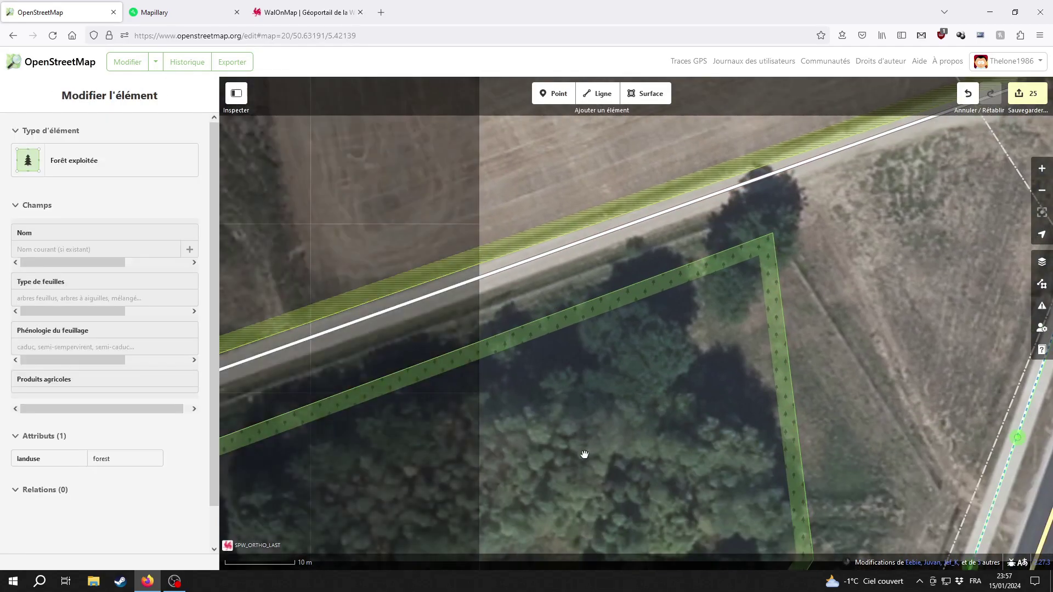
Step: Select the block barrier on the service road near Rue des Communes and compare the SPW(allonie) 2021 and most recent aerial imagery there
{"action": "key", "text": "ctrl+z"}
{"action": "key", "text": "ctrl+z"}
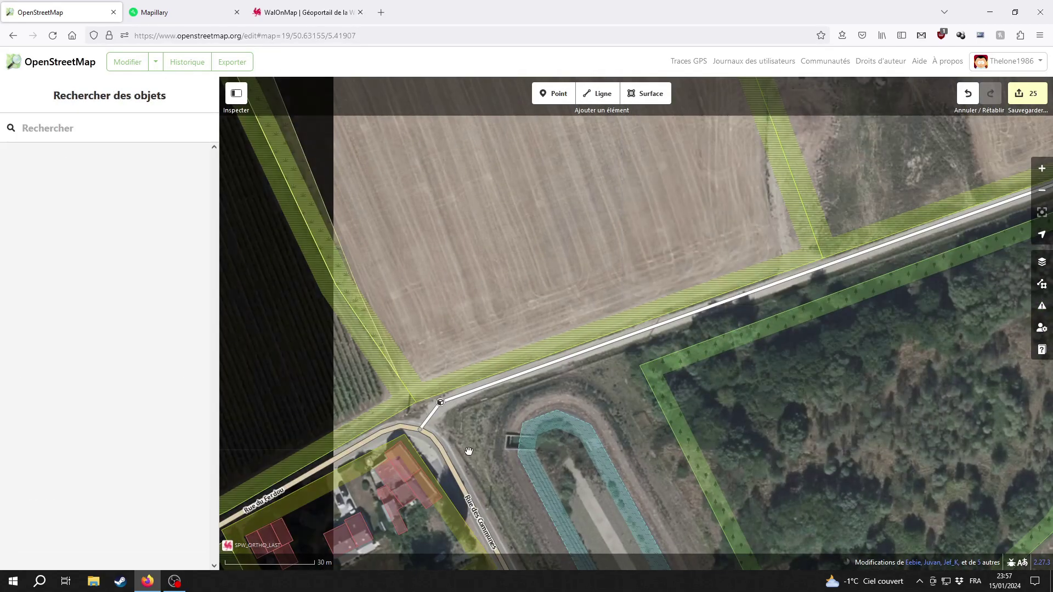
{"action": "key", "text": "ctrl+z"}
{"action": "scroll", "coordinate": [440, 415], "scroll_direction": "up", "scroll_amount": 3}
{"action": "left_click_drag", "start_coordinate": [450, 415], "coordinate": [571, 354]}
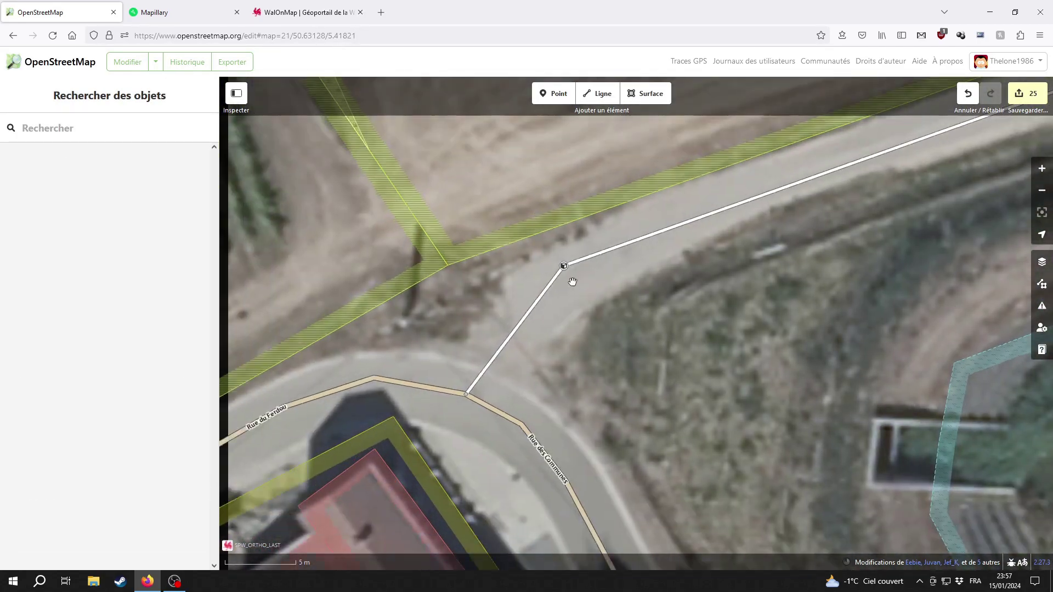
{"action": "left_click", "coordinate": [564, 266]}
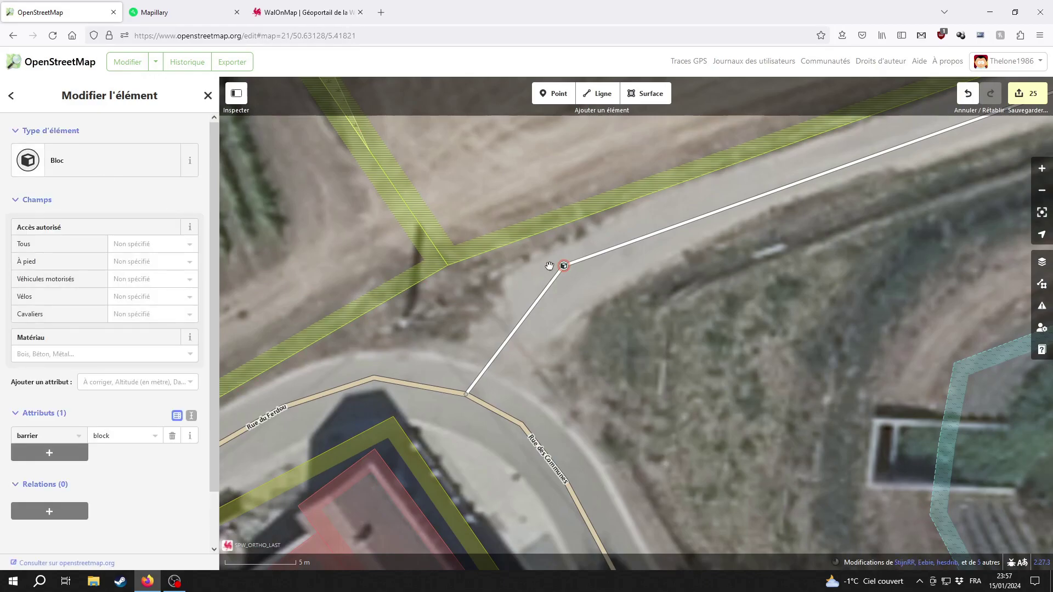
{"action": "left_click", "coordinate": [1041, 262]}
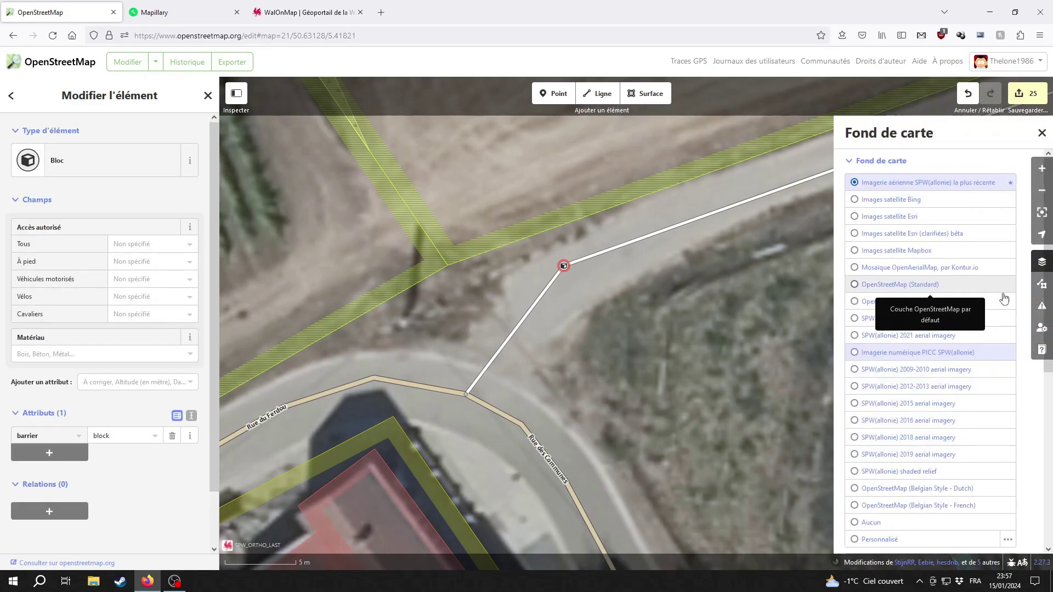
{"action": "left_click", "coordinate": [935, 335]}
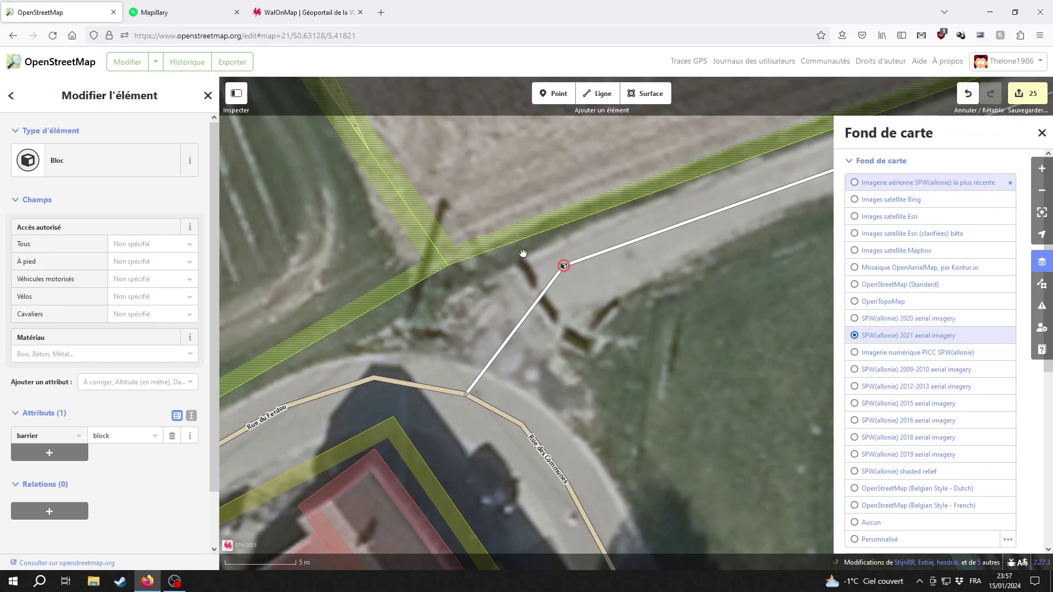
{"action": "left_click", "coordinate": [935, 186]}
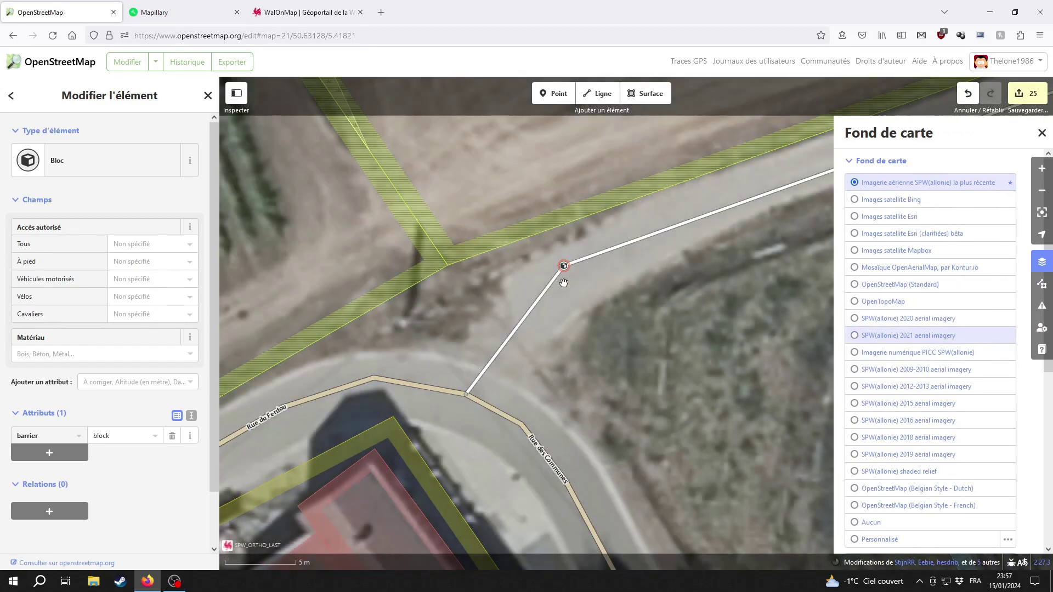
Step: Detach the block barrier from the service road near Rue des Communes and delete it
{"action": "left_click", "coordinate": [581, 317]}
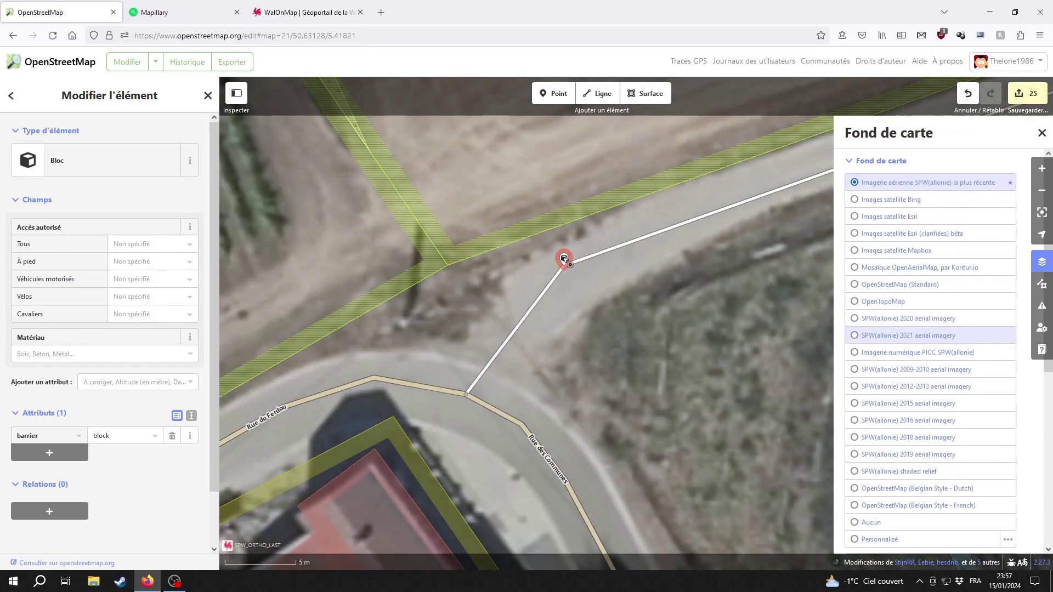
{"action": "left_click", "coordinate": [609, 322]}
{"action": "left_click", "coordinate": [626, 366]}
{"action": "right_click", "coordinate": [617, 326]}
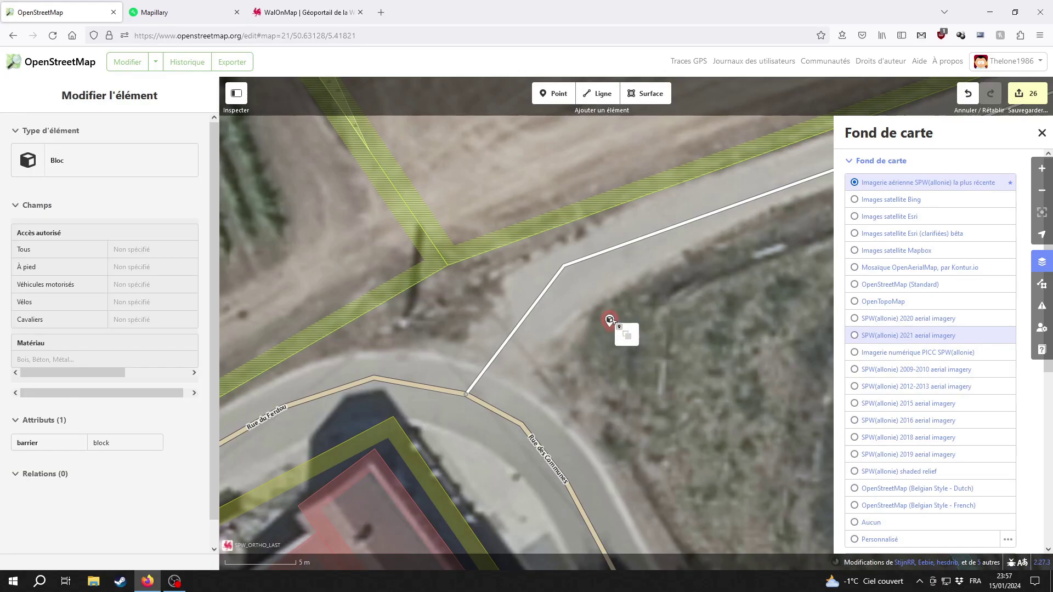
{"action": "left_click", "coordinate": [629, 371]}
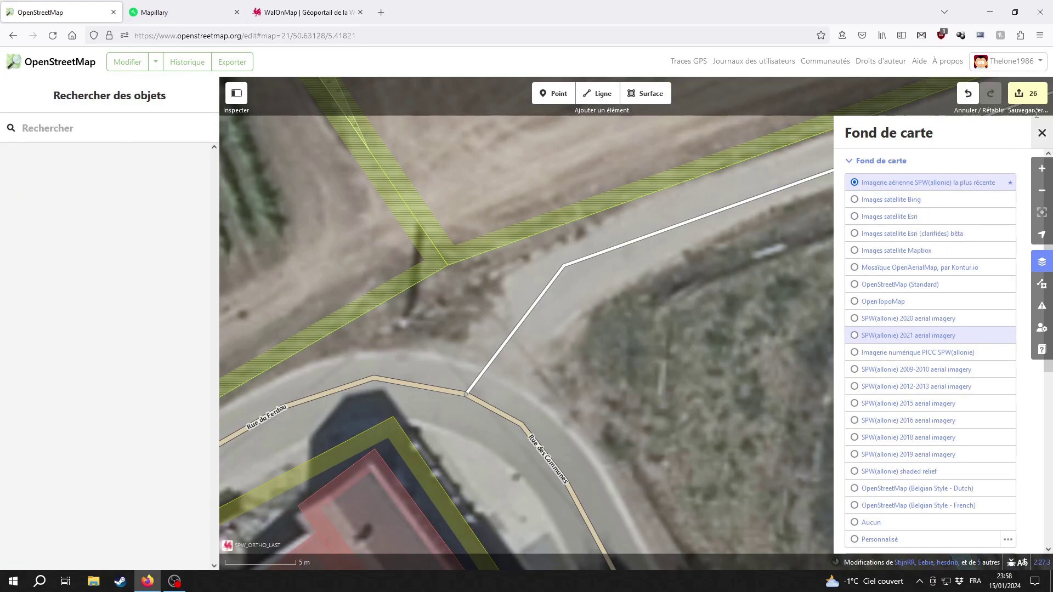
{"action": "left_click", "coordinate": [1042, 133]}
Step: Select Rue de la Siroperie northwest of the roundabout and examine its one-way course with the aerial imagery and a street-level photo
{"action": "scroll", "coordinate": [834, 318], "scroll_direction": "down", "scroll_amount": 5}
{"action": "left_click_drag", "start_coordinate": [438, 409], "coordinate": [549, 377]}
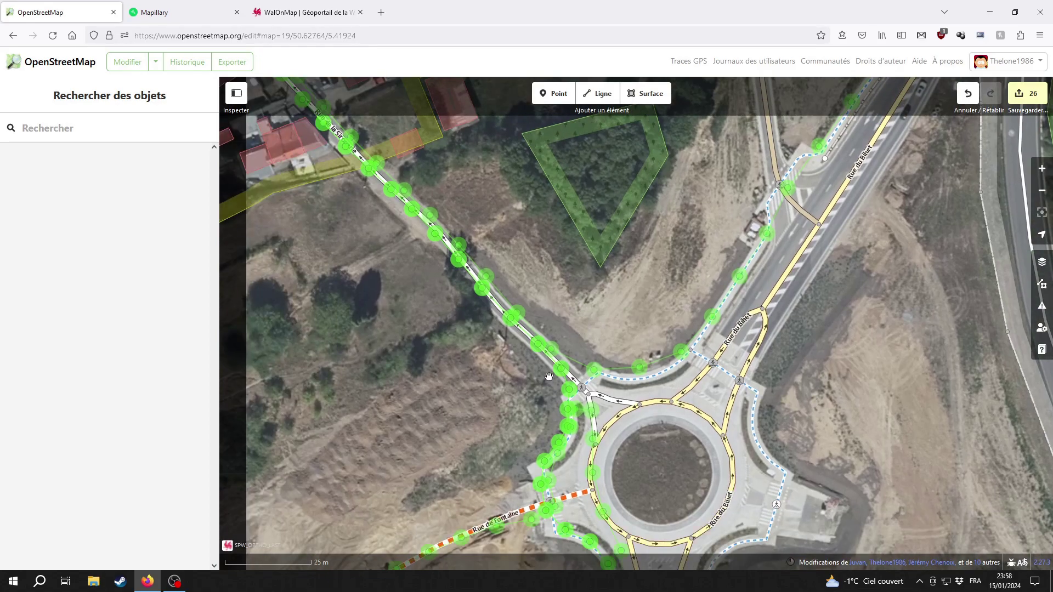
{"action": "scroll", "coordinate": [549, 376], "scroll_direction": "up", "scroll_amount": 3}
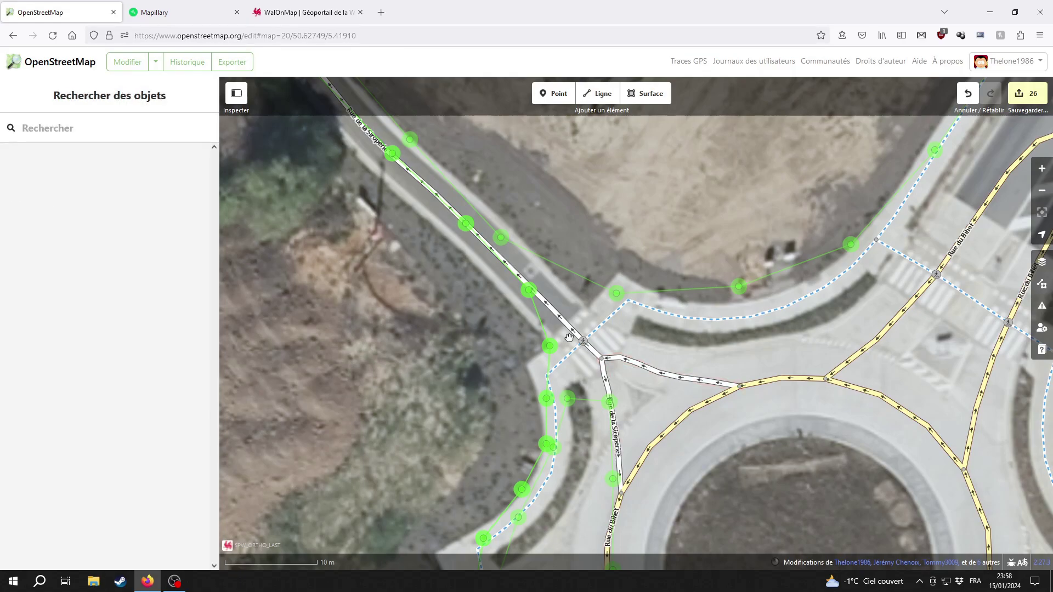
{"action": "left_click", "coordinate": [597, 352]}
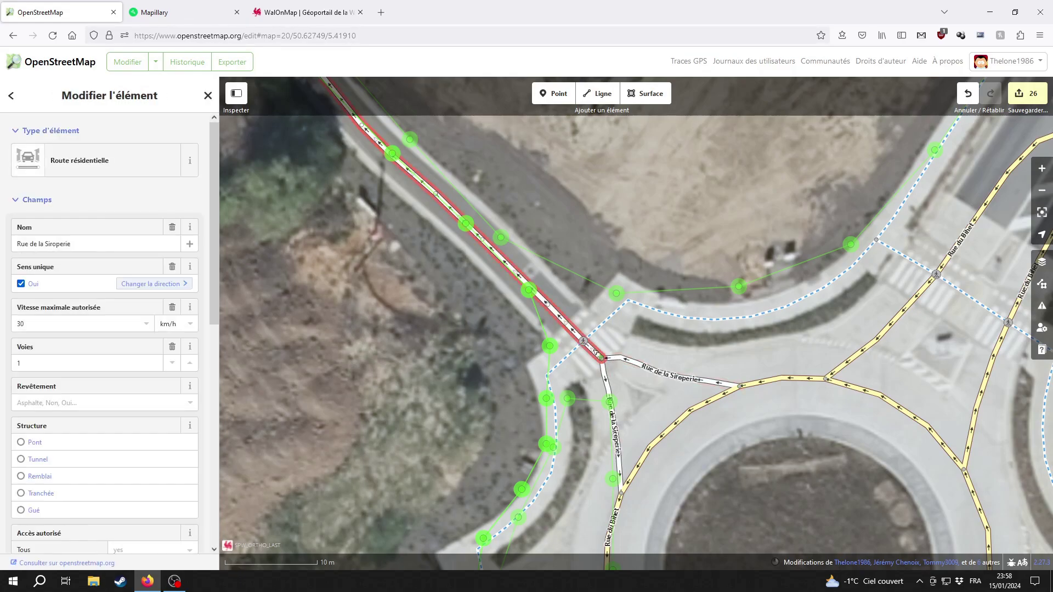
{"action": "left_click", "coordinate": [572, 380]}
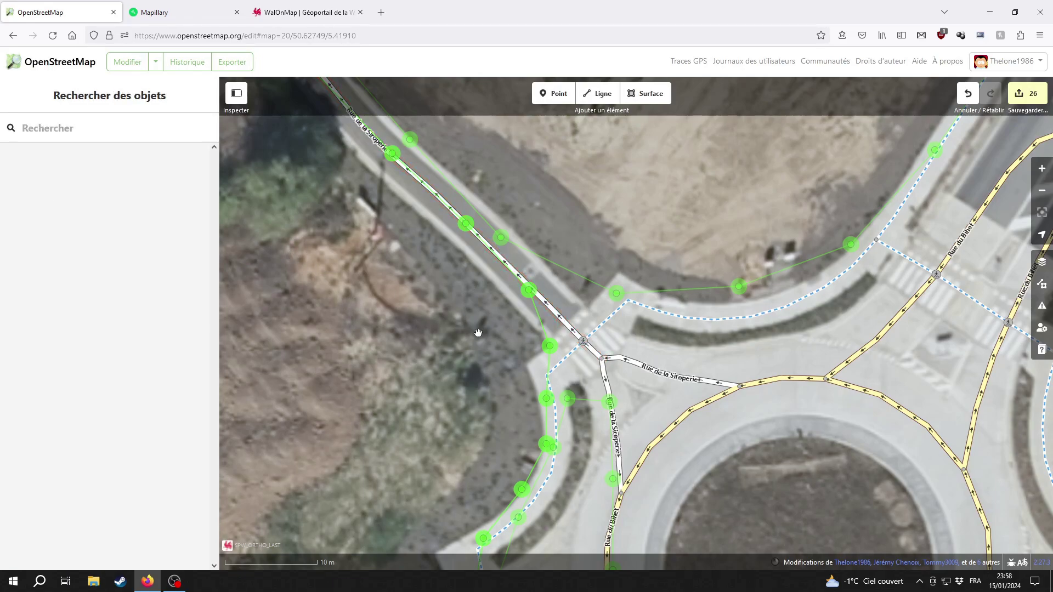
{"action": "left_click_drag", "start_coordinate": [472, 318], "coordinate": [493, 382]}
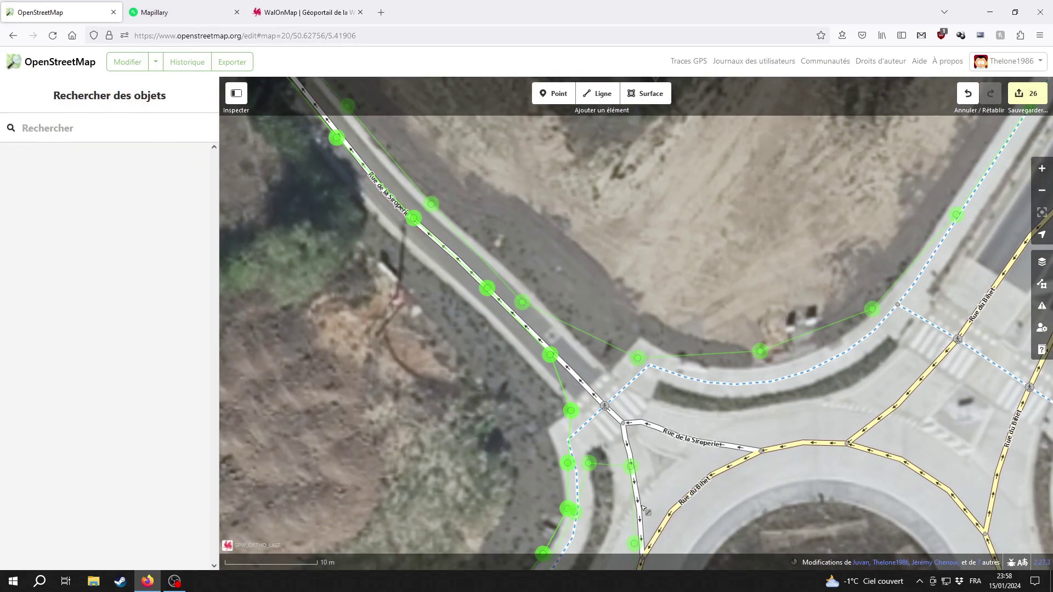
{"action": "left_click_drag", "start_coordinate": [672, 470], "coordinate": [665, 336]}
{"action": "left_click", "coordinate": [627, 409]}
{"action": "left_click_drag", "start_coordinate": [623, 195], "coordinate": [636, 350]}
{"action": "left_click", "coordinate": [636, 351]}
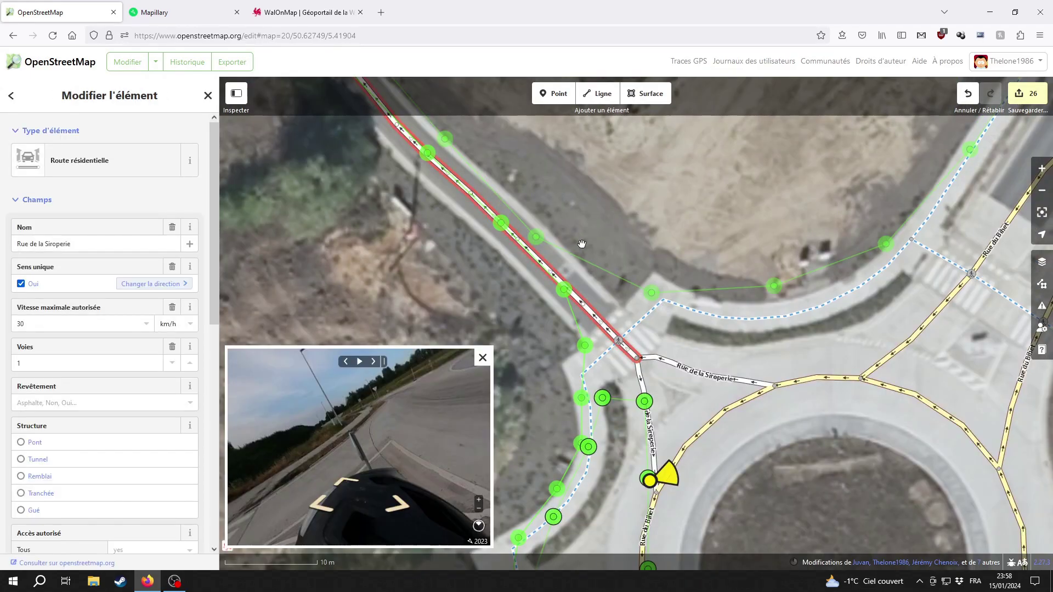
{"action": "key", "text": "z"}
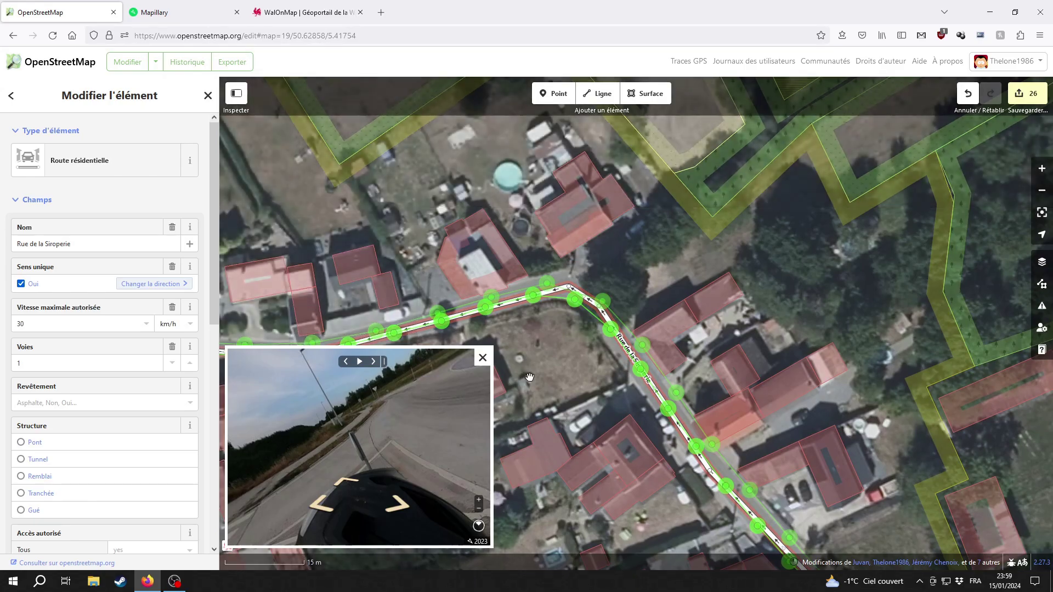
Step: Switch to Mapillary and examine the road signs at the western entrance of Rue de la Siroperie in the street-level images
{"action": "key", "text": "ctrl+Tab"}
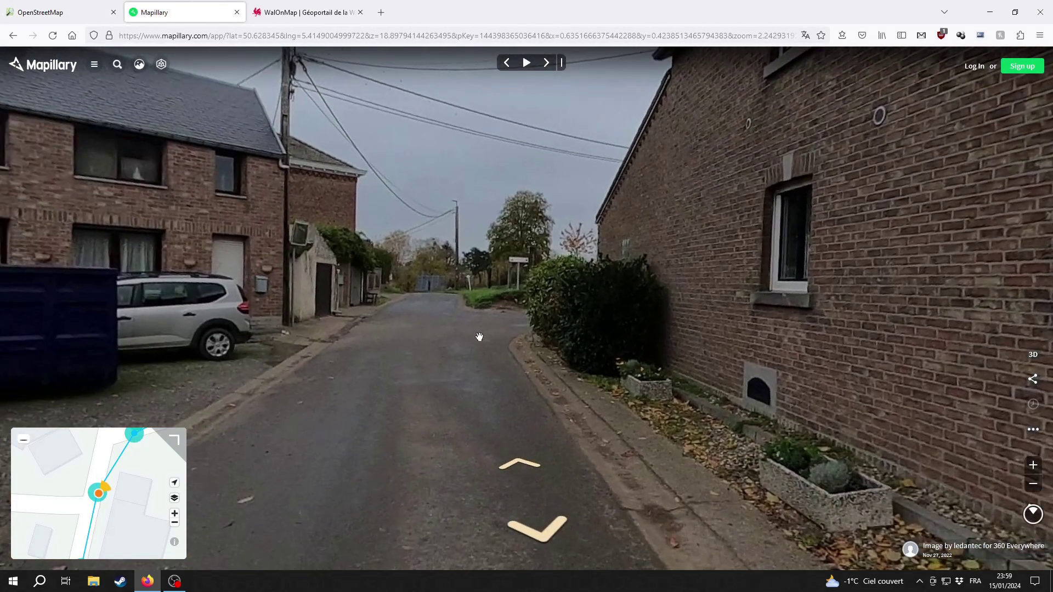
{"action": "left_click", "coordinate": [520, 462]}
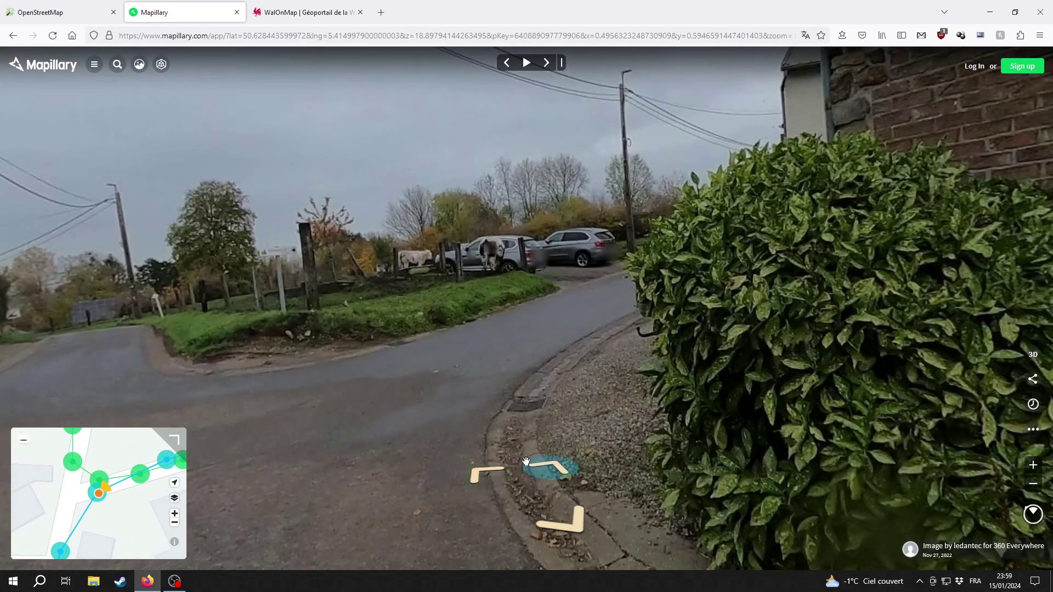
{"action": "left_click", "coordinate": [563, 456]}
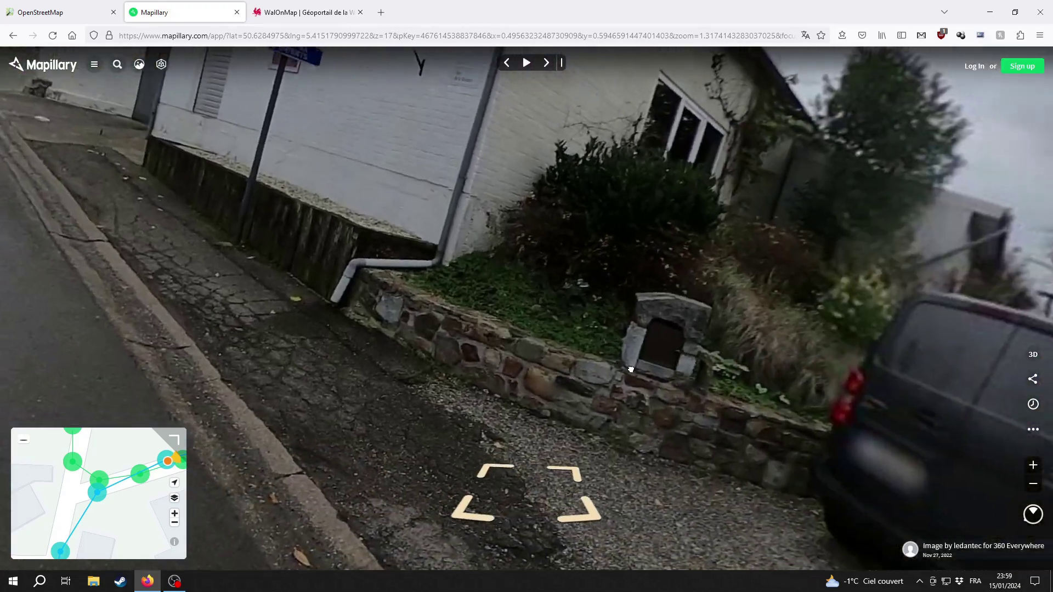
{"action": "left_click_drag", "start_coordinate": [630, 369], "coordinate": [642, 437]}
{"action": "scroll", "coordinate": [376, 193], "scroll_direction": "up", "scroll_amount": 3}
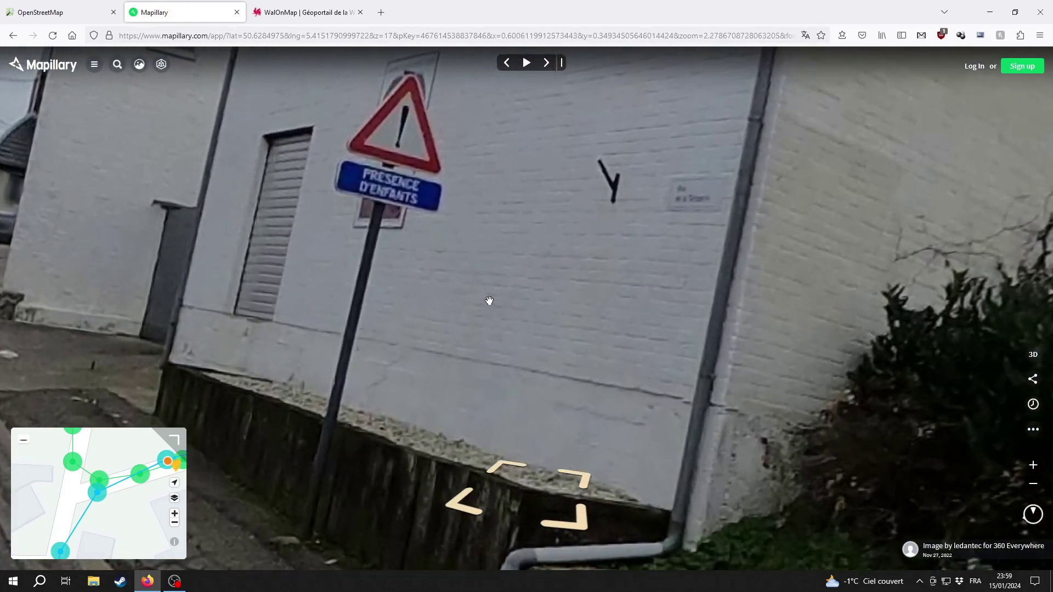
{"action": "scroll", "coordinate": [501, 312], "scroll_direction": "down", "scroll_amount": 3}
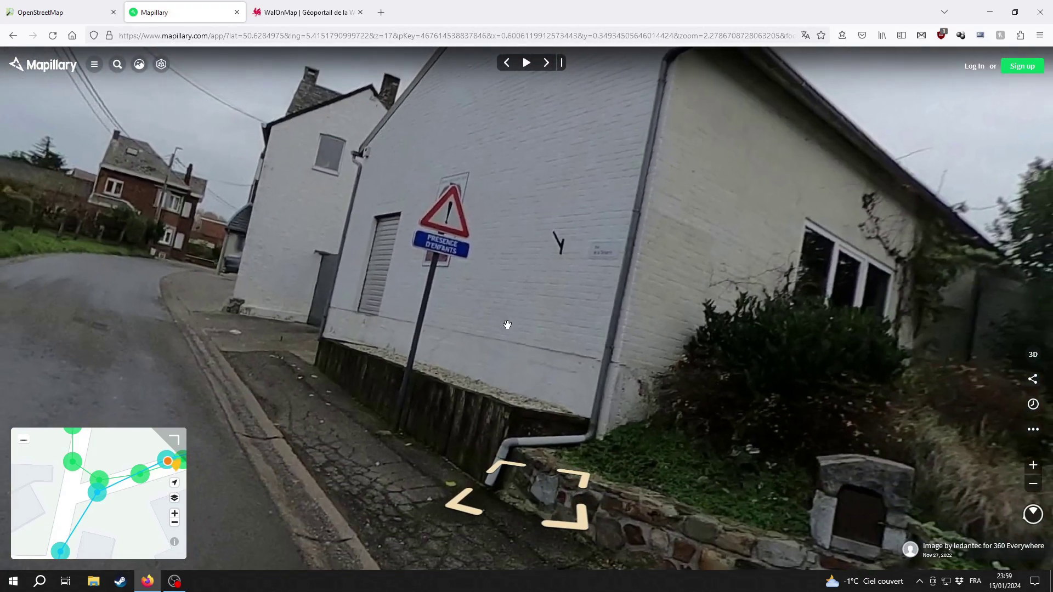
{"action": "left_click_drag", "start_coordinate": [811, 378], "coordinate": [258, 265]}
{"action": "left_click_drag", "start_coordinate": [672, 378], "coordinate": [324, 169]}
{"action": "left_click_drag", "start_coordinate": [568, 308], "coordinate": [301, 226]}
{"action": "left_click_drag", "start_coordinate": [603, 384], "coordinate": [400, 381]}
{"action": "left_click_drag", "start_coordinate": [631, 449], "coordinate": [376, 449]}
{"action": "left_click_drag", "start_coordinate": [685, 395], "coordinate": [462, 393]}
{"action": "left_click_drag", "start_coordinate": [741, 439], "coordinate": [533, 441]}
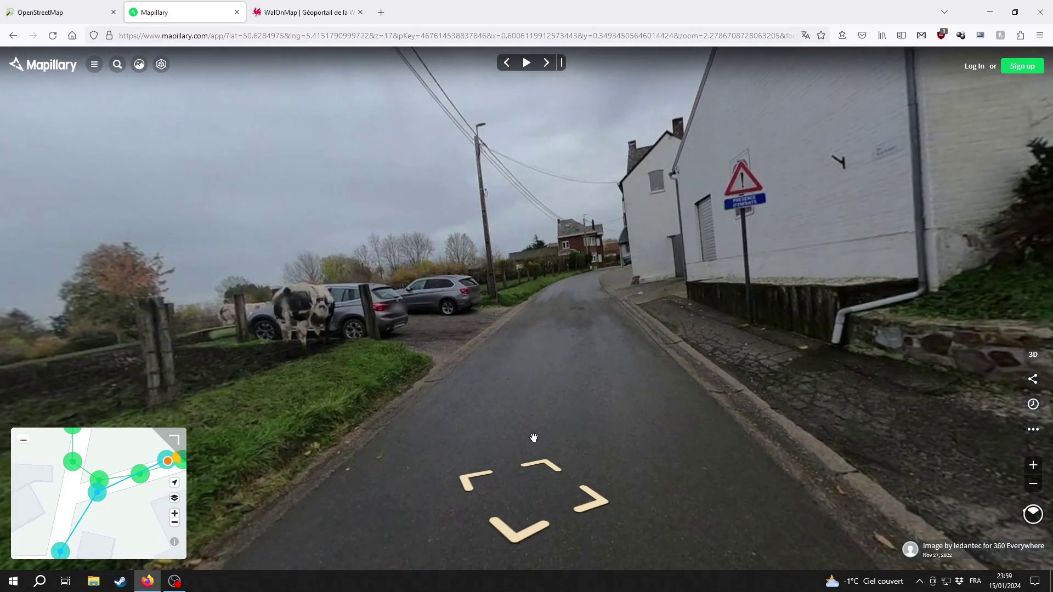
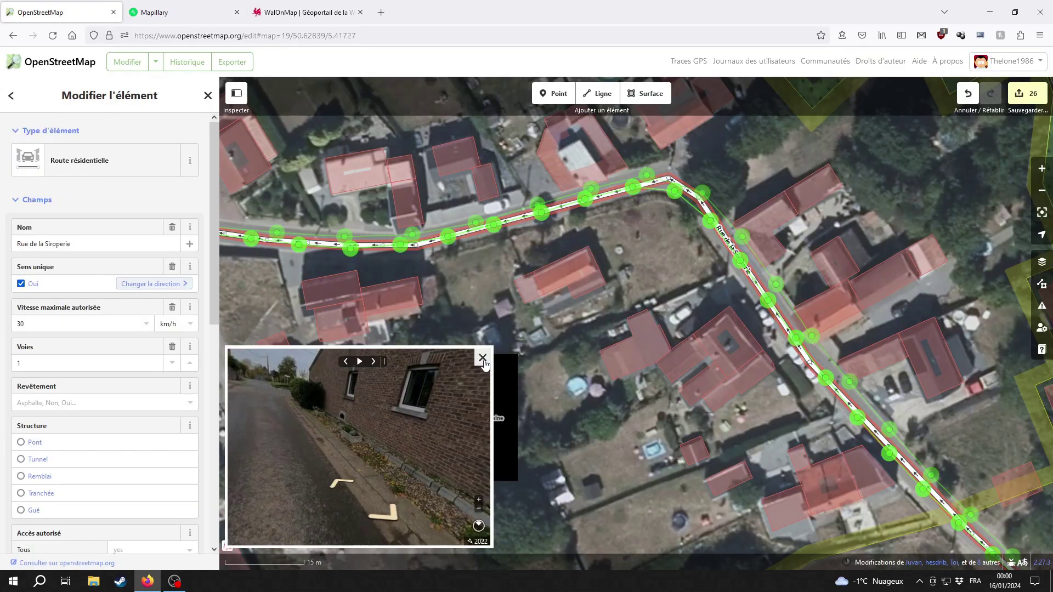
Step: Close the street-level photo viewer in the OpenStreetMap editor and set Sens unique to Non for Rue de la Siroperie
{"action": "left_click", "coordinate": [483, 358]}
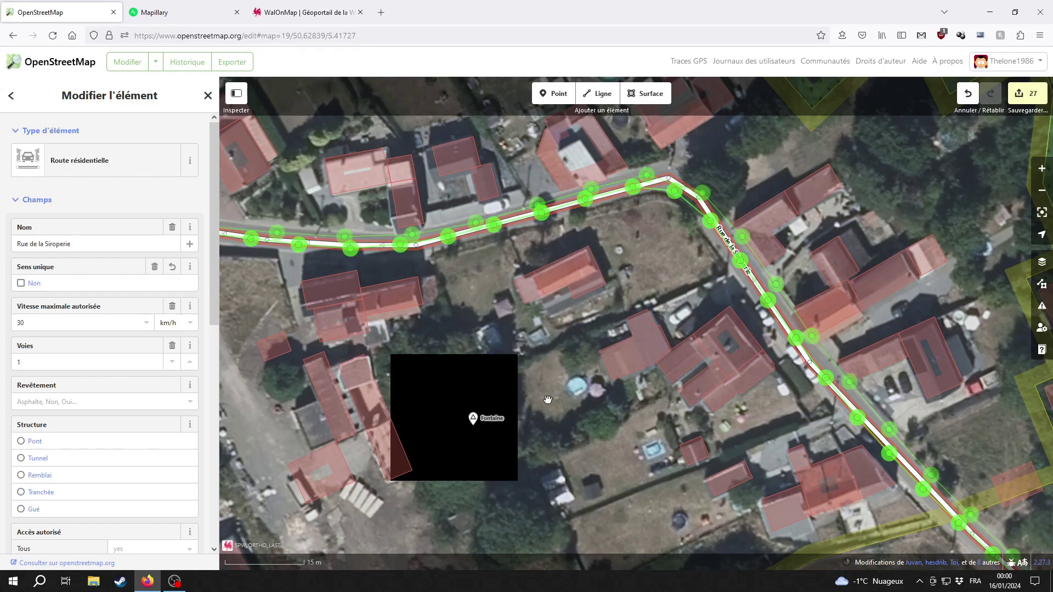
{"action": "left_click", "coordinate": [617, 397]}
{"action": "left_click_drag", "start_coordinate": [617, 397], "coordinate": [454, 160]}
Step: Follow Rue du Bihet north to the Rue des Blancs Bastons roundabout and show it over Images satellite Esri (clarifiées) bêta
{"action": "scroll", "coordinate": [603, 357], "scroll_direction": "down", "scroll_amount": 3}
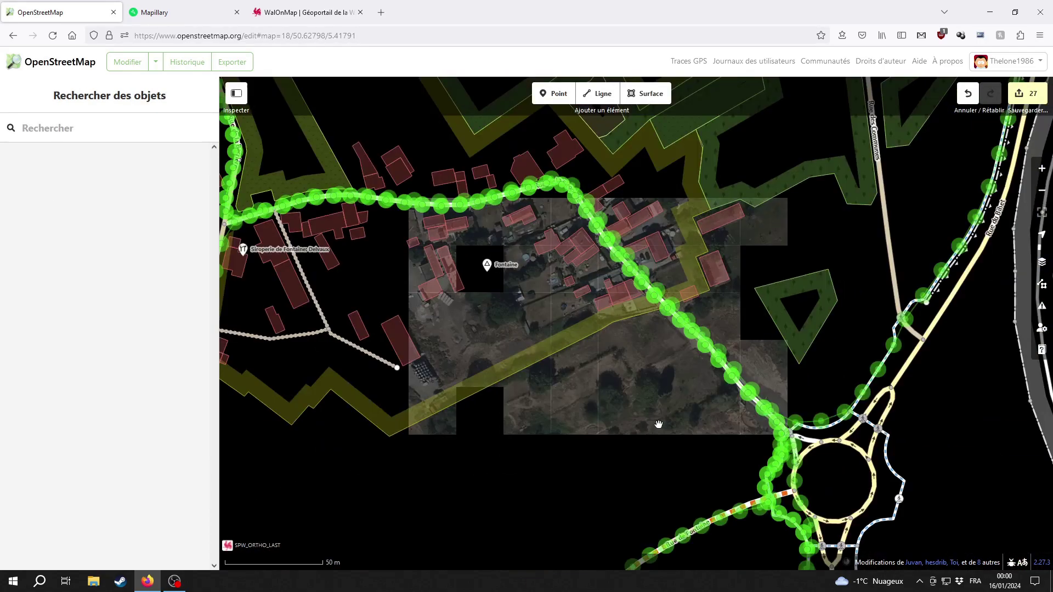
{"action": "left_click_drag", "start_coordinate": [660, 425], "coordinate": [479, 306]}
{"action": "left_click_drag", "start_coordinate": [664, 226], "coordinate": [475, 392]}
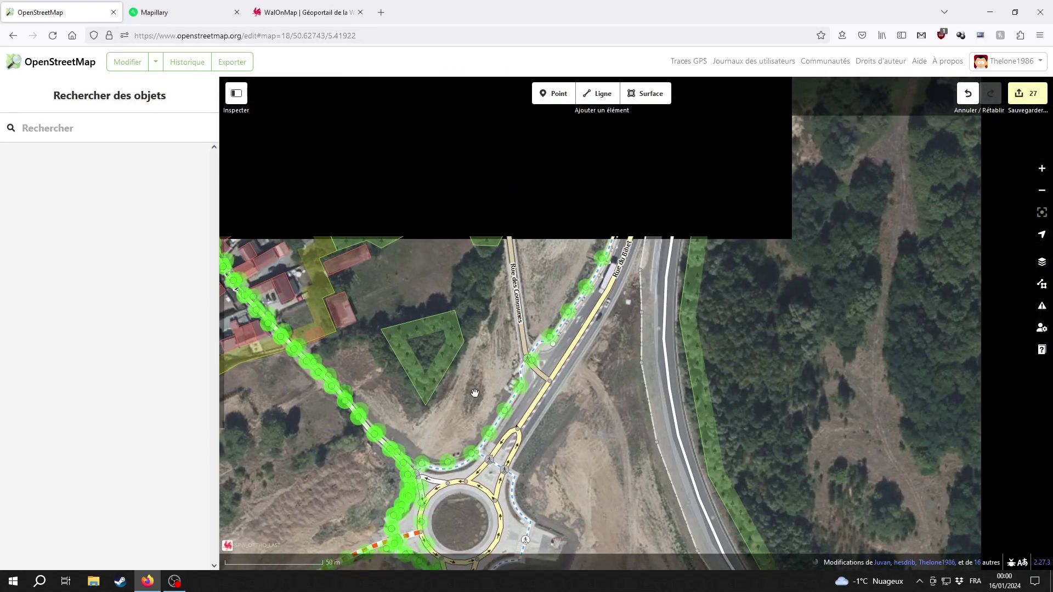
{"action": "left_click_drag", "start_coordinate": [575, 211], "coordinate": [462, 437]}
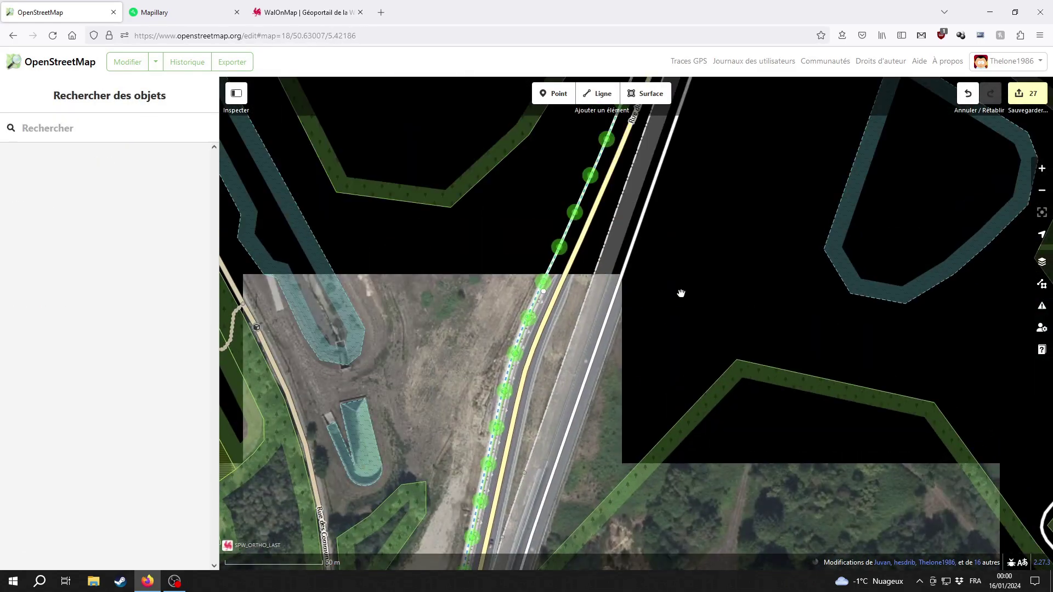
{"action": "left_click_drag", "start_coordinate": [678, 299], "coordinate": [635, 396]}
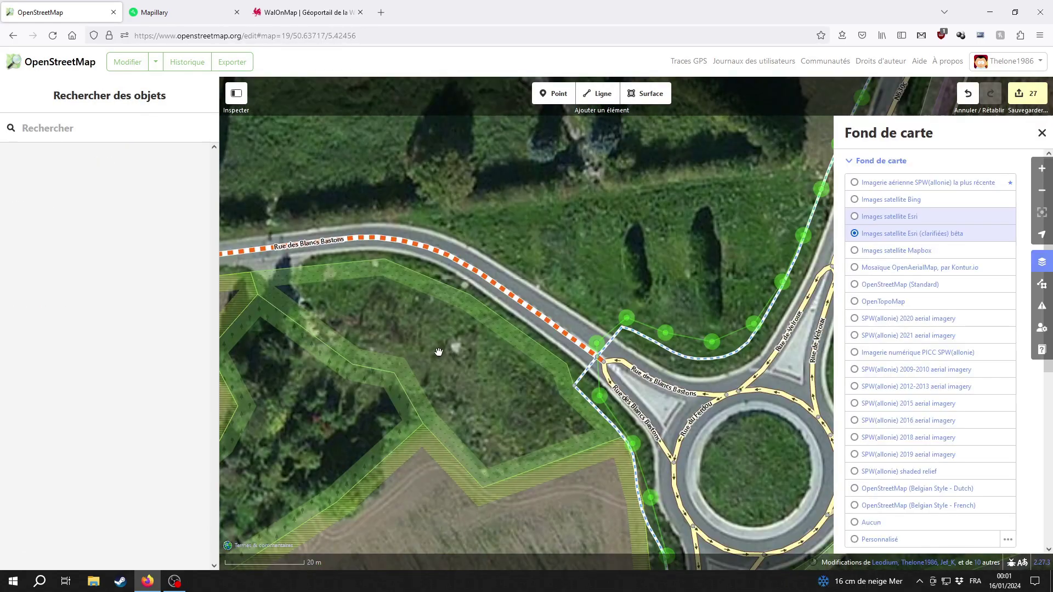
Step: Select the under-construction Rue des Blancs Bastons and examine its roundabout end over Imagerie aérienne SPW(allonie) la plus récente
{"action": "left_click", "coordinate": [494, 287]}
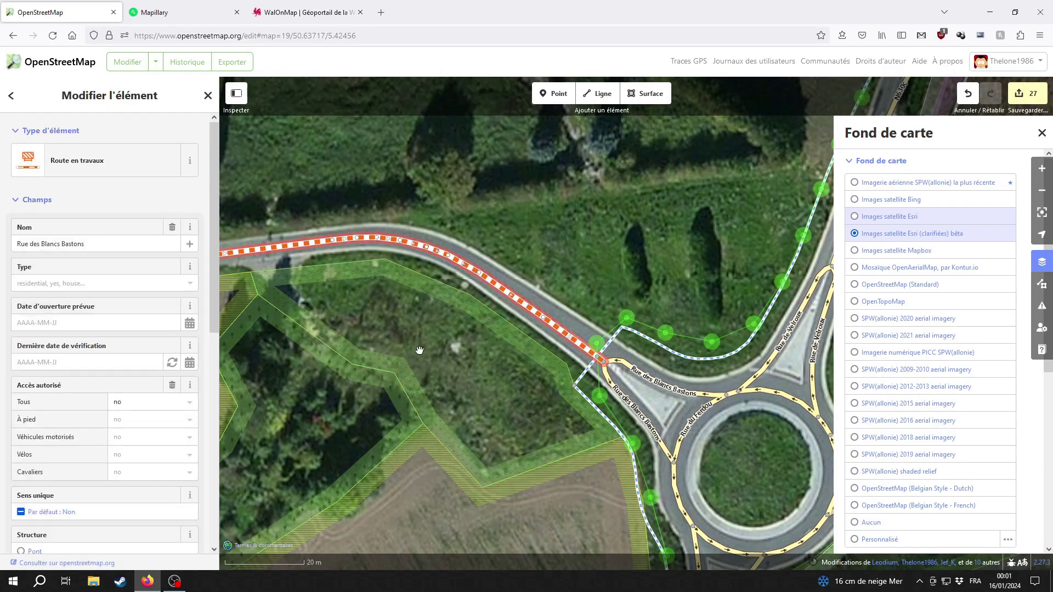
{"action": "left_click_drag", "start_coordinate": [428, 333], "coordinate": [209, 231]}
{"action": "scroll", "coordinate": [264, 413], "scroll_direction": "down", "scroll_amount": 4}
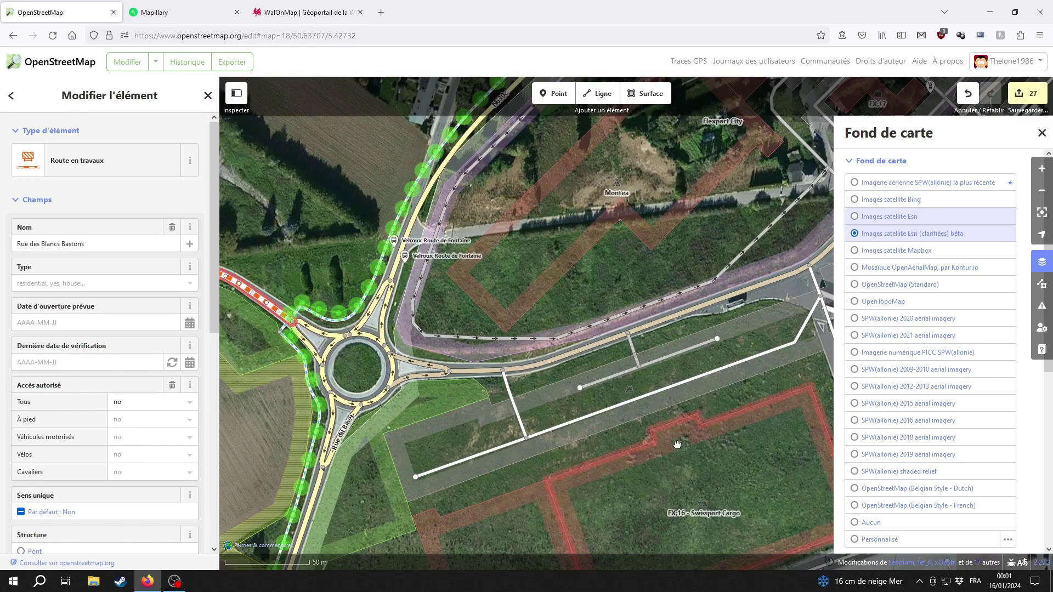
{"action": "left_click_drag", "start_coordinate": [658, 483], "coordinate": [571, 312]}
{"action": "left_click_drag", "start_coordinate": [462, 409], "coordinate": [663, 477]}
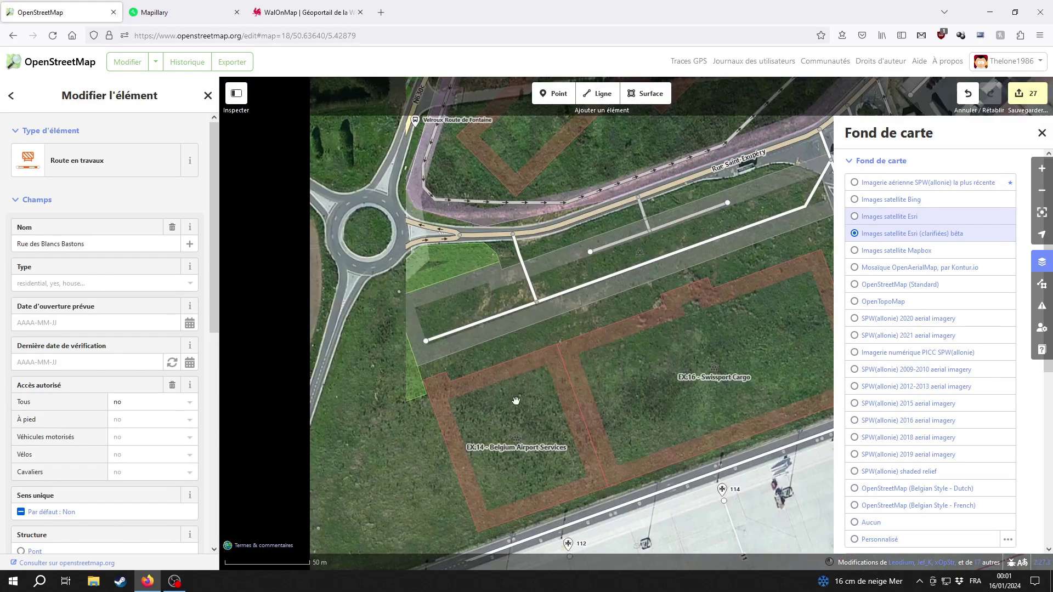
{"action": "left_click", "coordinate": [880, 187]}
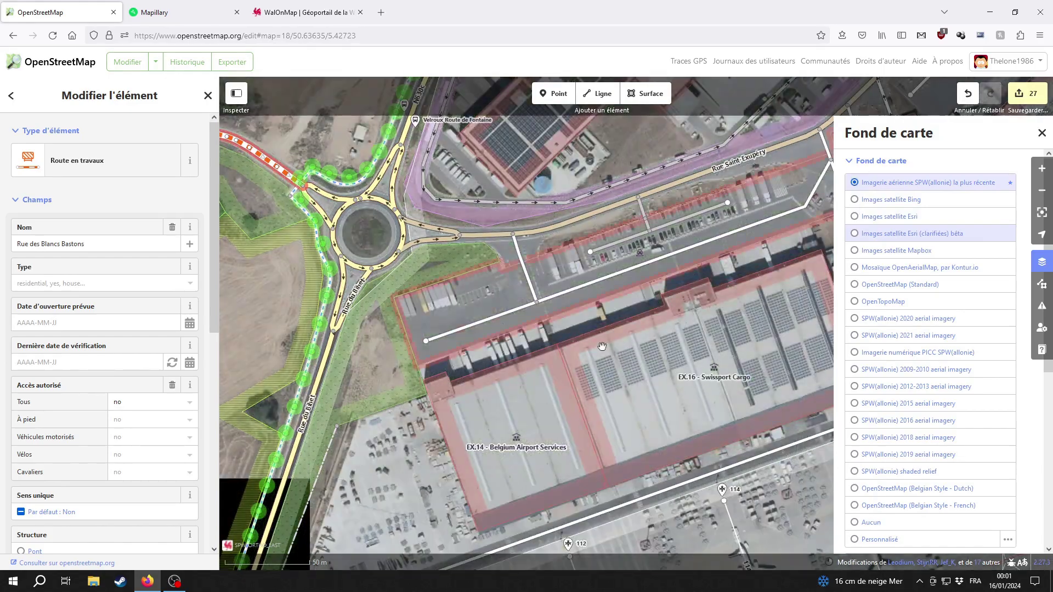
{"action": "left_click_drag", "start_coordinate": [338, 325], "coordinate": [659, 400]}
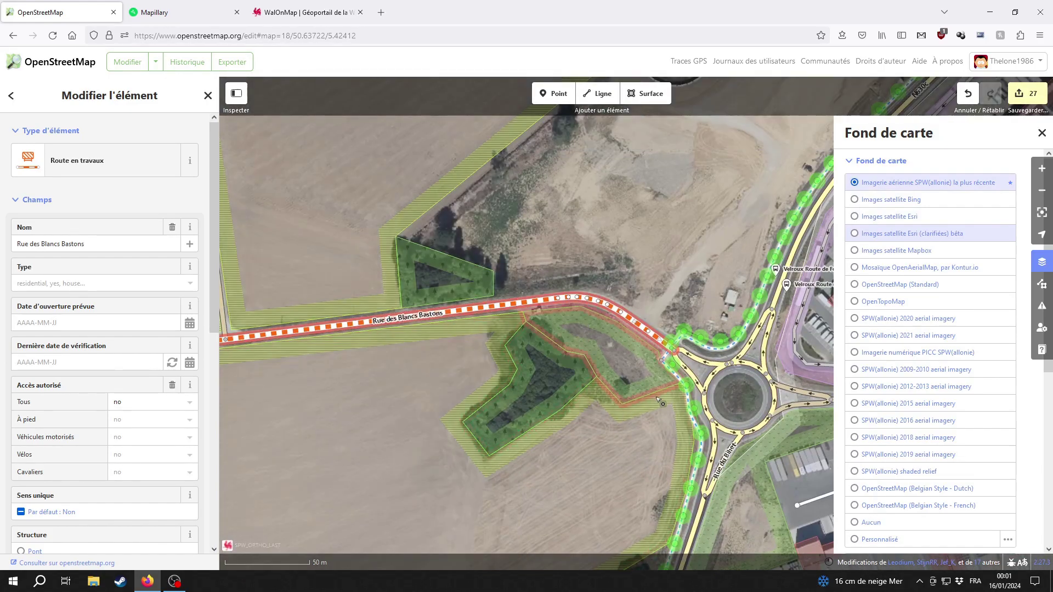
{"action": "double_click", "coordinate": [672, 353]}
{"action": "double_click", "coordinate": [671, 353]}
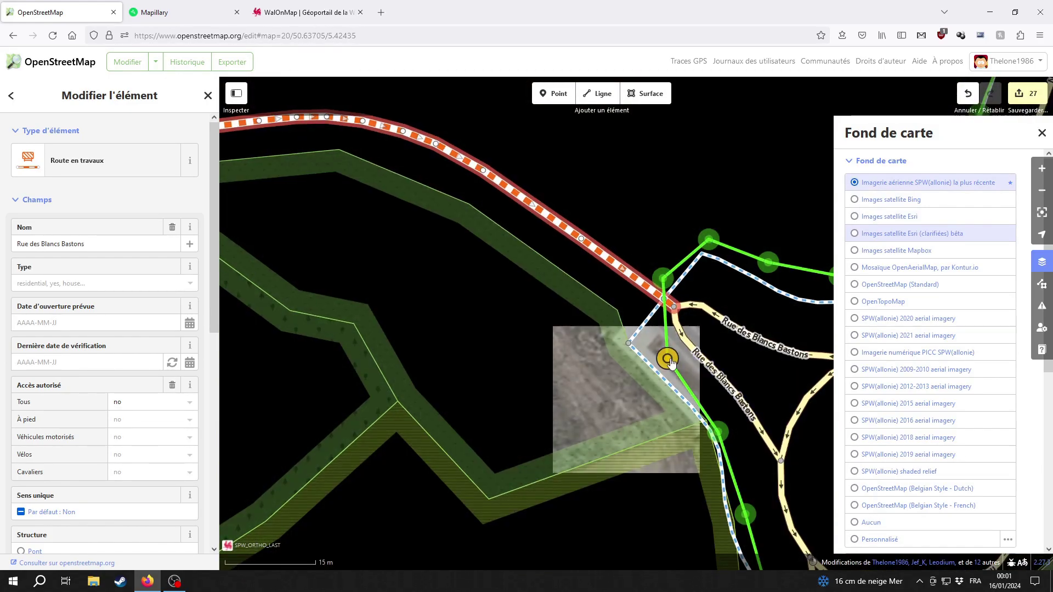
Step: Switch to Mapillary and open the street-level photo beside the Rue des Blancs Bastons branch northwest of the roundabout
{"action": "key", "text": "ctrl+Tab"}
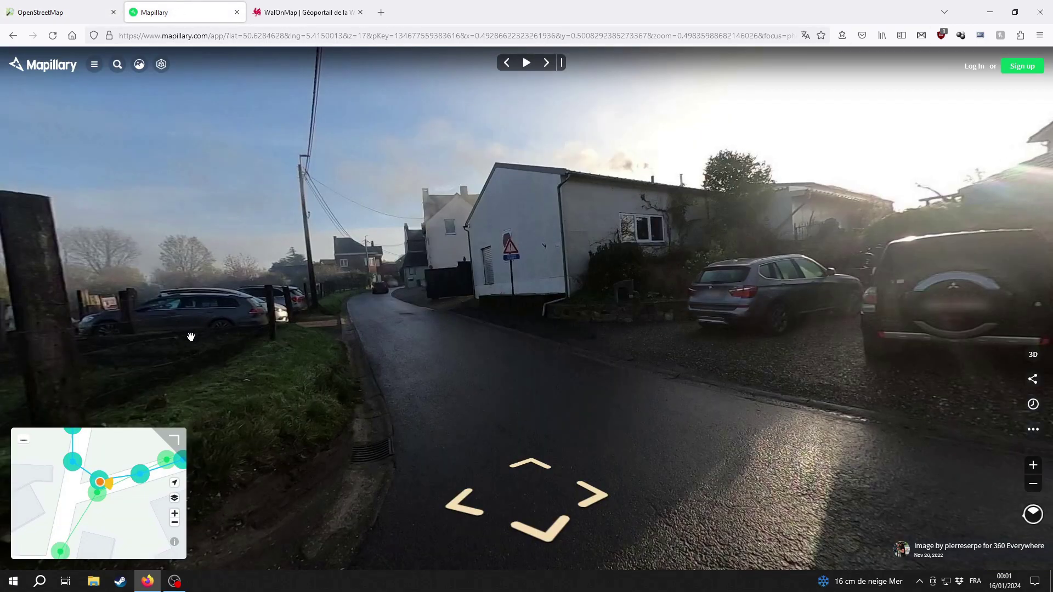
{"action": "left_click", "coordinate": [173, 440]}
{"action": "scroll", "coordinate": [521, 384], "scroll_direction": "down", "scroll_amount": 5}
{"action": "left_click_drag", "start_coordinate": [924, 286], "coordinate": [435, 319]}
{"action": "scroll", "coordinate": [540, 282], "scroll_direction": "up", "scroll_amount": 5}
{"action": "mouse_move", "coordinate": [515, 302]}
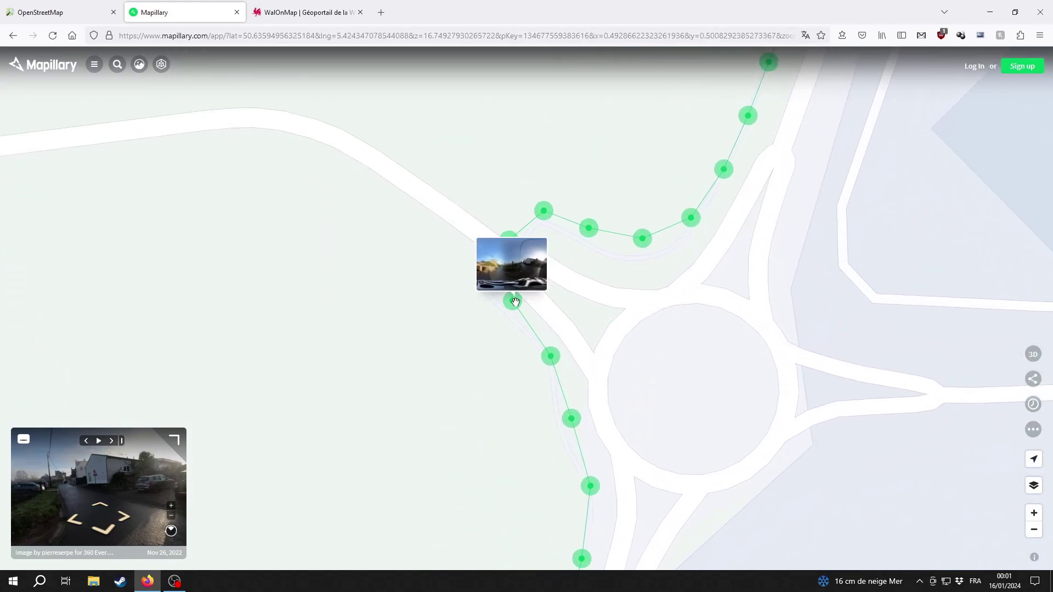
{"action": "left_click", "coordinate": [175, 442]}
Step: Look around and advance through the street-level photos to examine the Rue des Blancs Bastons roadway and its pedestrian crossing
{"action": "left_click_drag", "start_coordinate": [620, 330], "coordinate": [143, 252]}
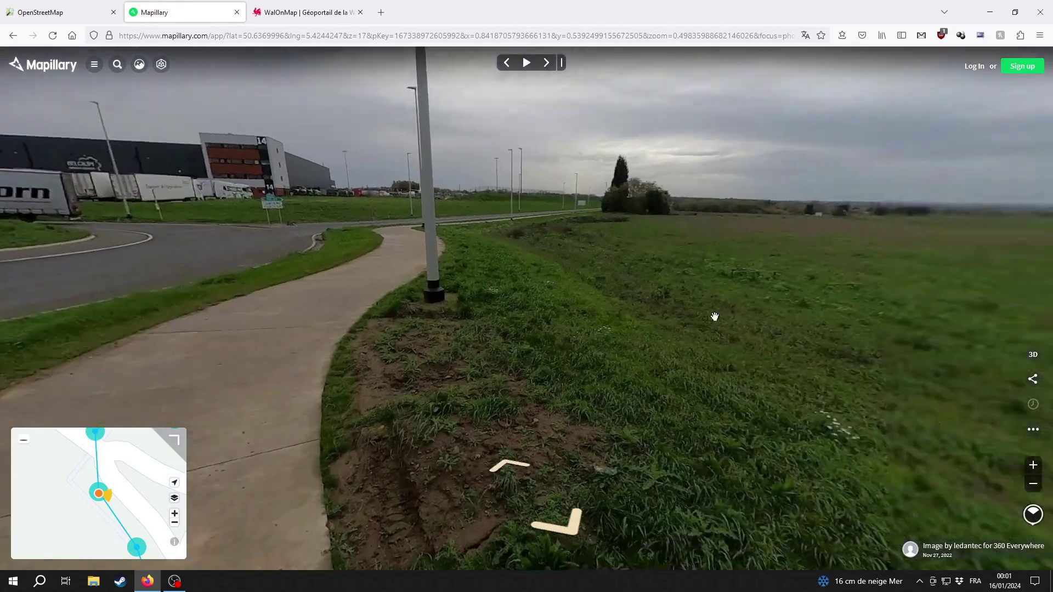
{"action": "left_click_drag", "start_coordinate": [702, 322], "coordinate": [132, 244]}
{"action": "left_click_drag", "start_coordinate": [647, 324], "coordinate": [548, 357]}
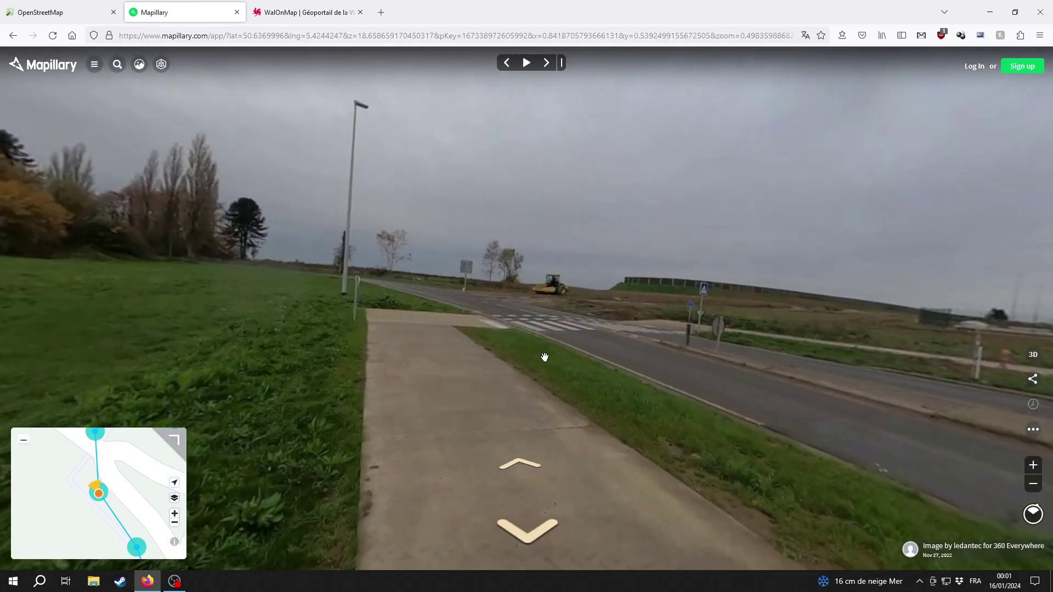
{"action": "left_click", "coordinate": [526, 463]}
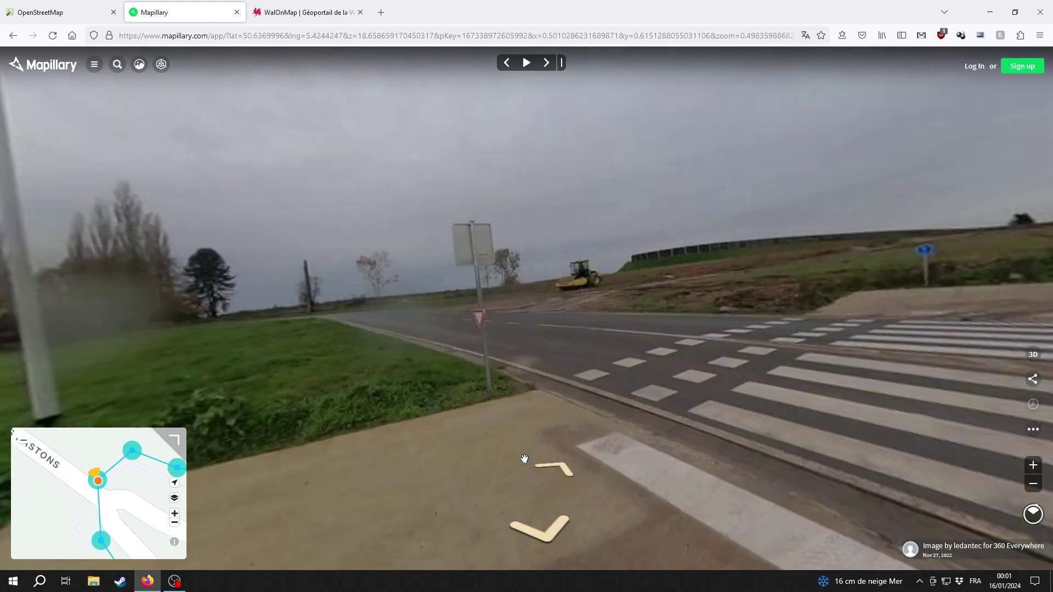
{"action": "left_click", "coordinate": [555, 465]}
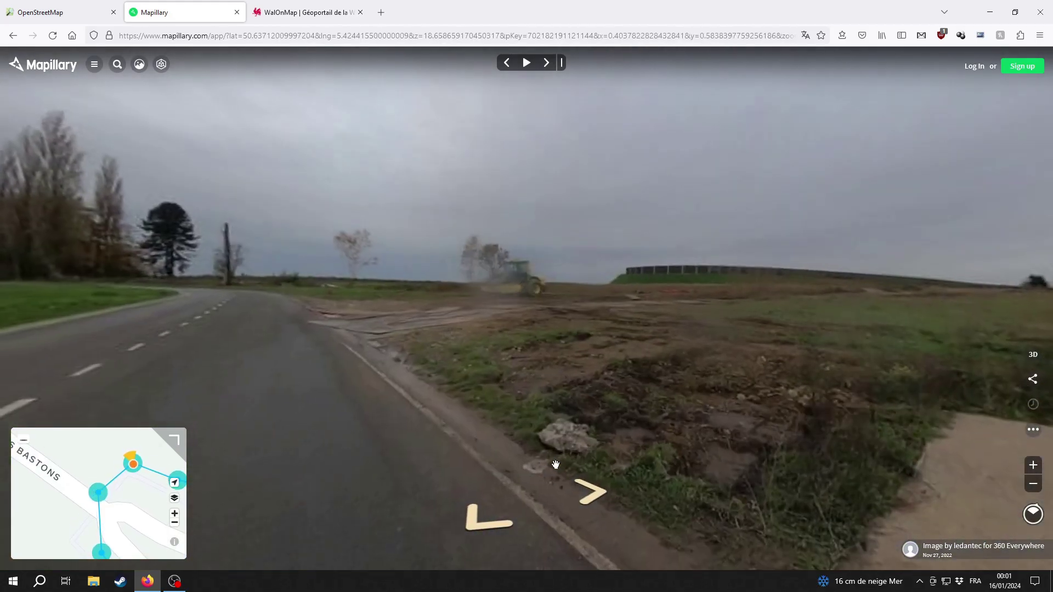
{"action": "left_click_drag", "start_coordinate": [490, 440], "coordinate": [261, 305]}
{"action": "left_click_drag", "start_coordinate": [445, 366], "coordinate": [487, 357]}
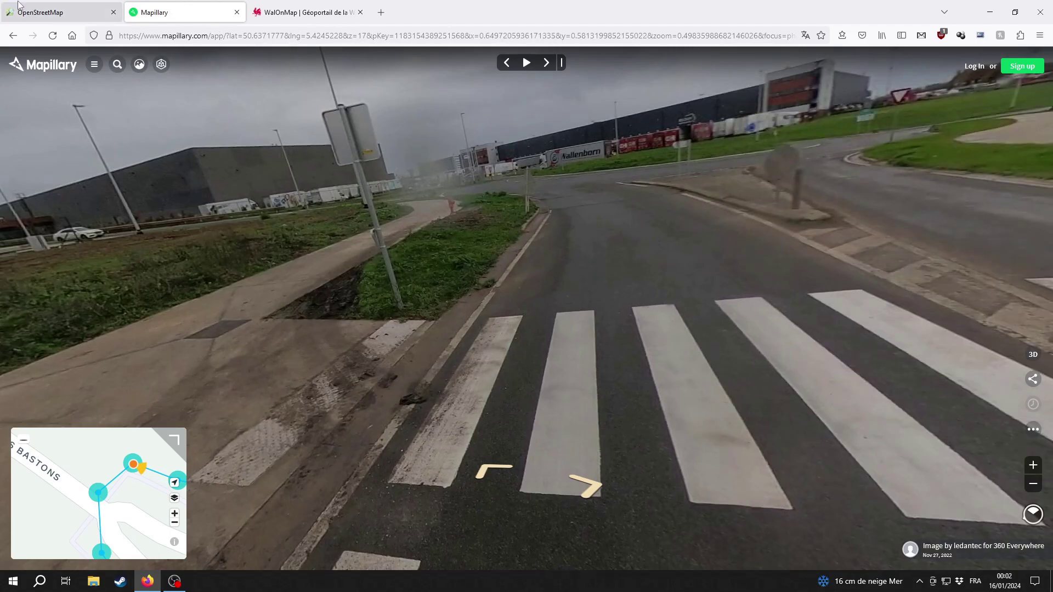
Step: Open the OpenStreetMap details page of the Rue des Blancs Bastons way and compare its last modification with the Mapillary photo's date
{"action": "left_click", "coordinate": [18, 7]}
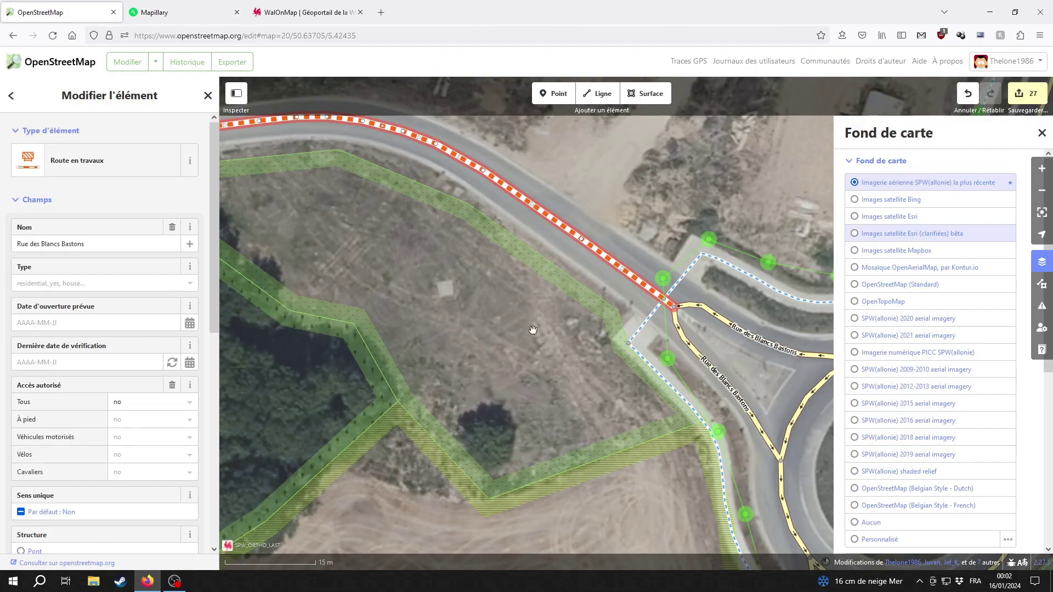
{"action": "left_click", "coordinate": [82, 564]}
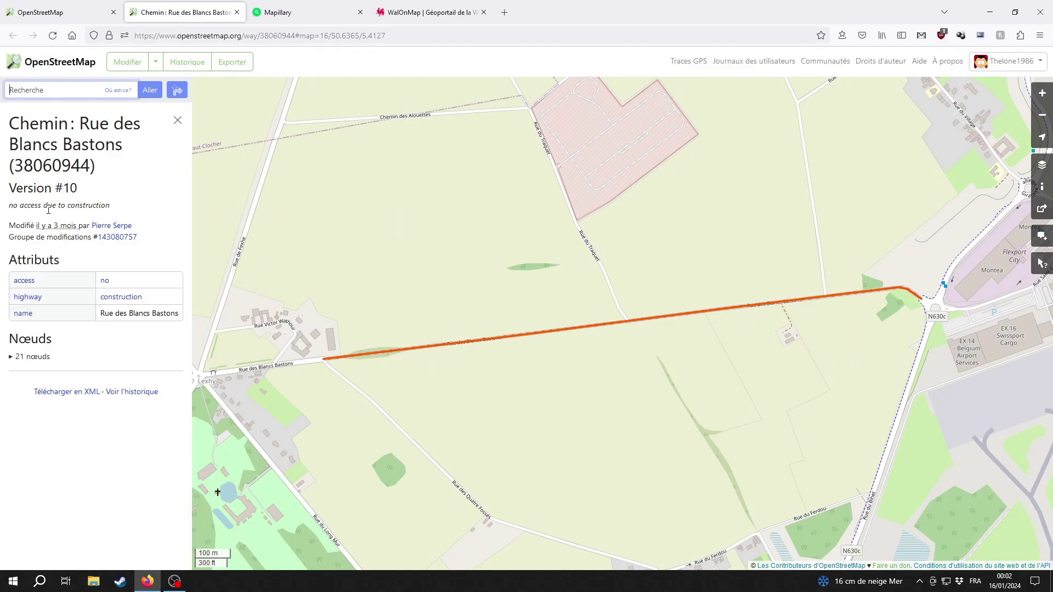
{"action": "left_click", "coordinate": [18, 6]}
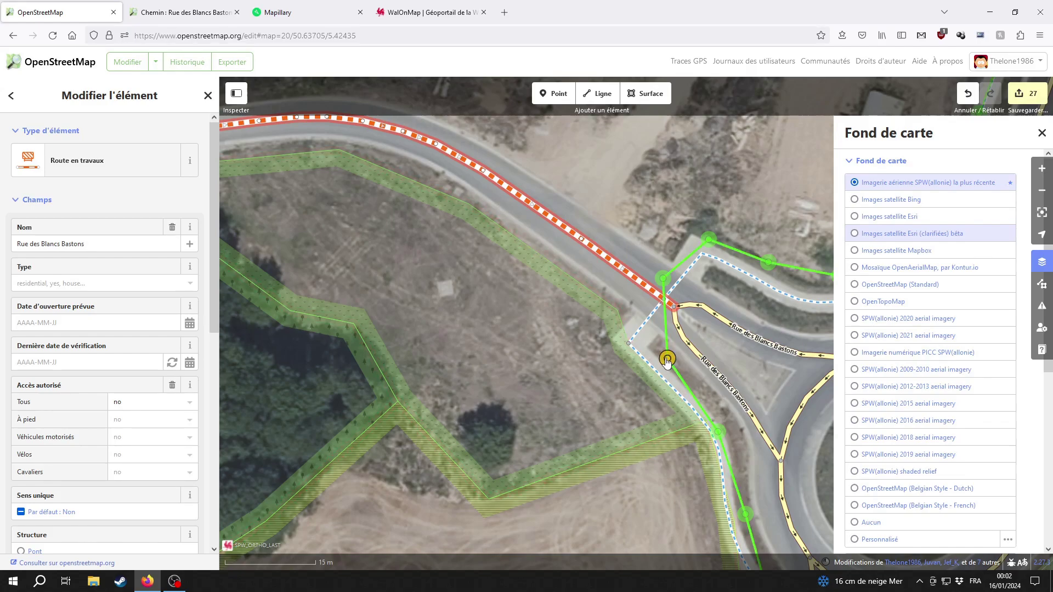
{"action": "left_click", "coordinate": [274, 4]}
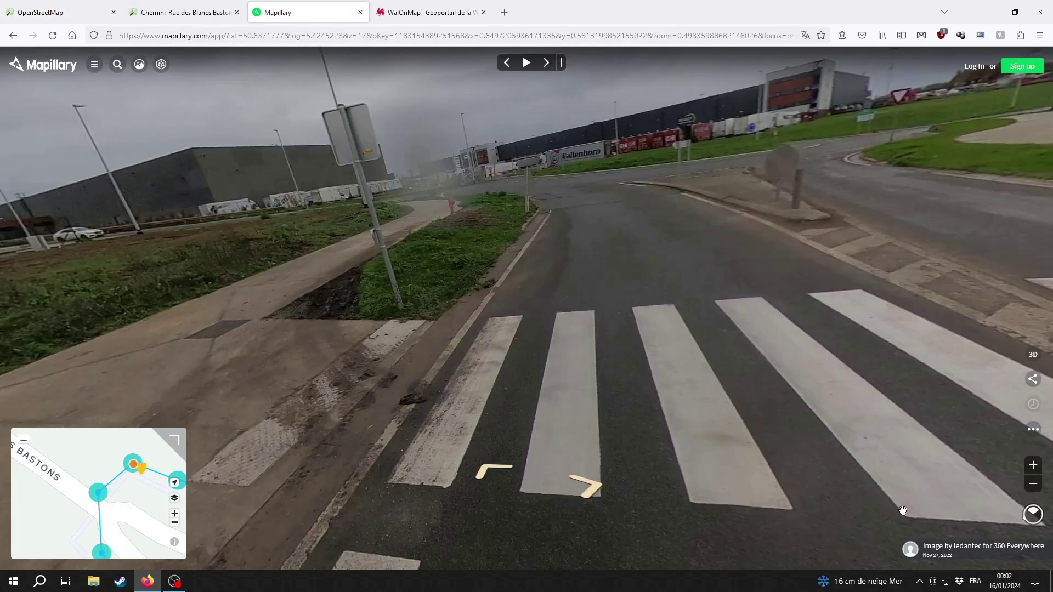
{"action": "left_click_drag", "start_coordinate": [555, 422], "coordinate": [391, 377]}
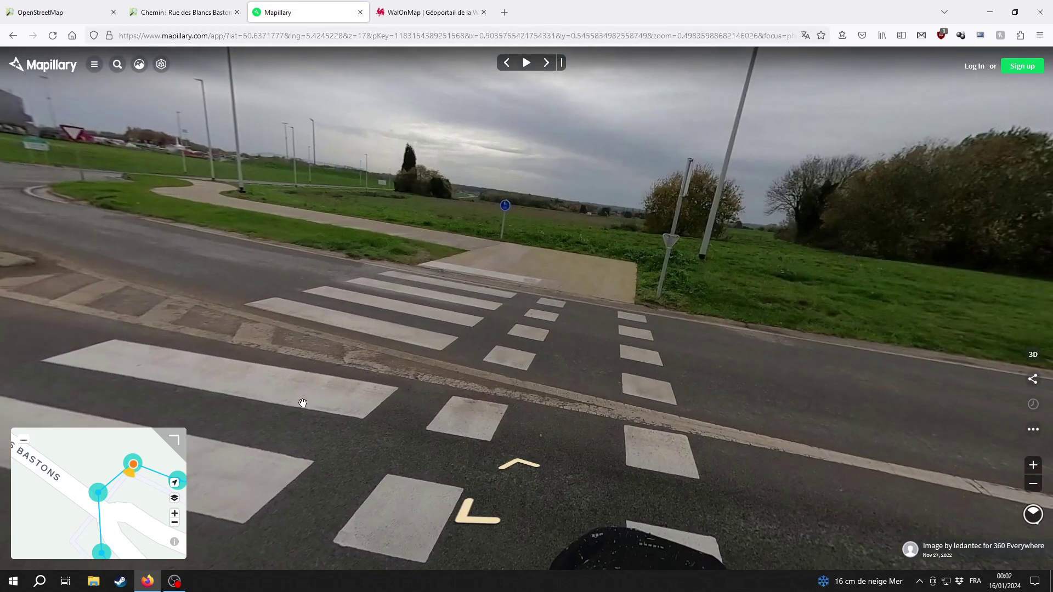
{"action": "left_click_drag", "start_coordinate": [388, 429], "coordinate": [700, 414]}
{"action": "left_click", "coordinate": [198, 8]}
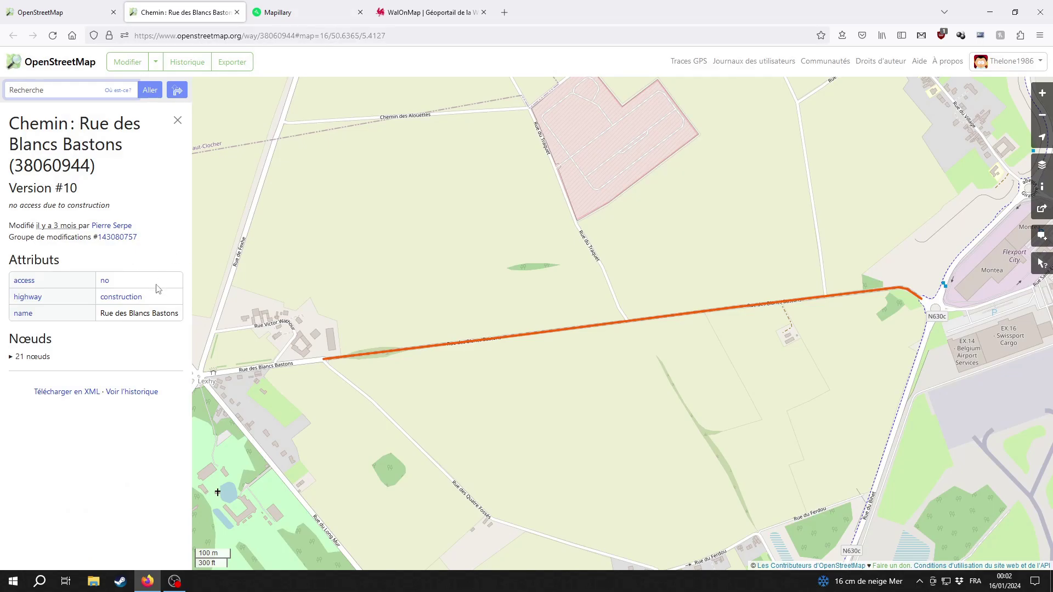
{"action": "key", "text": "ctrl+shift+Tab"}
{"action": "left_click", "coordinate": [260, 4]}
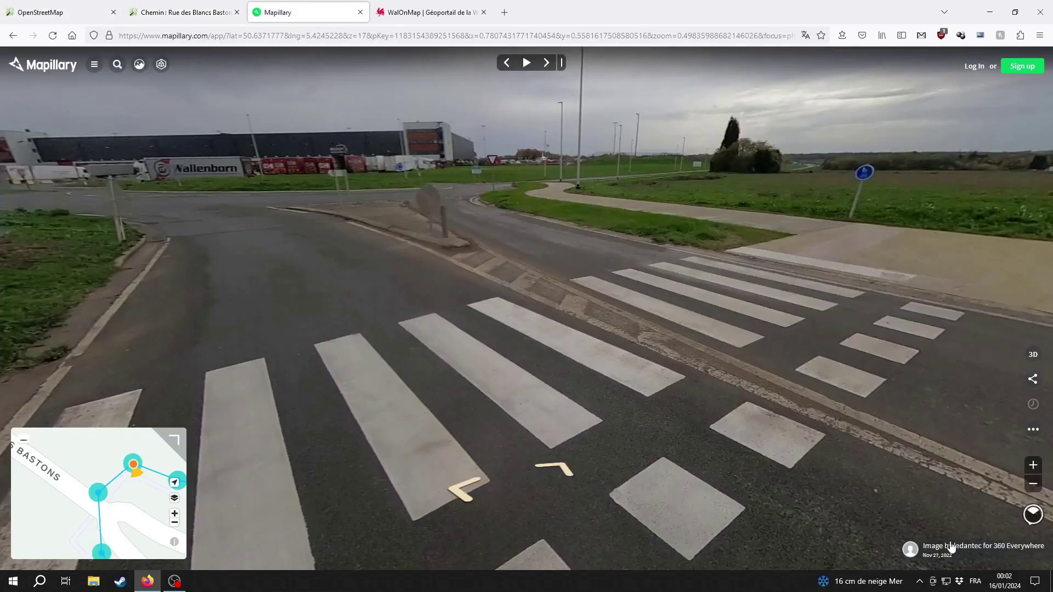
{"action": "left_click", "coordinate": [187, 12]}
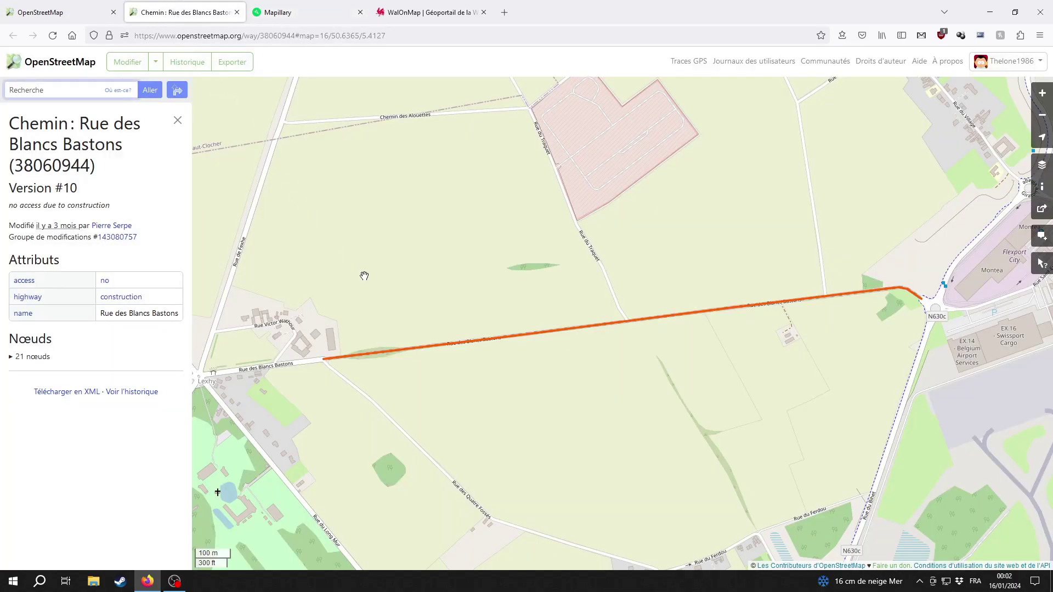
Step: Return to the OpenStreetMap editor, view the deselected Rue des Blancs Bastons over Images satellite Bing, and close the background settings
{"action": "left_click", "coordinate": [53, 11]}
{"action": "left_click", "coordinate": [512, 277]}
{"action": "scroll", "coordinate": [629, 400], "scroll_direction": "up", "scroll_amount": 3}
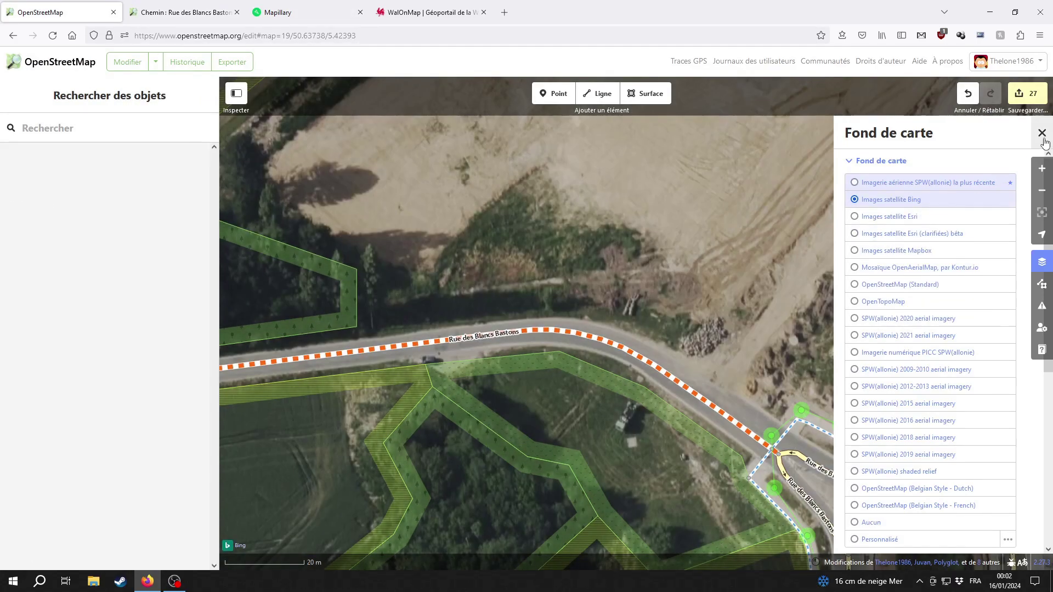
{"action": "left_click", "coordinate": [1043, 134]}
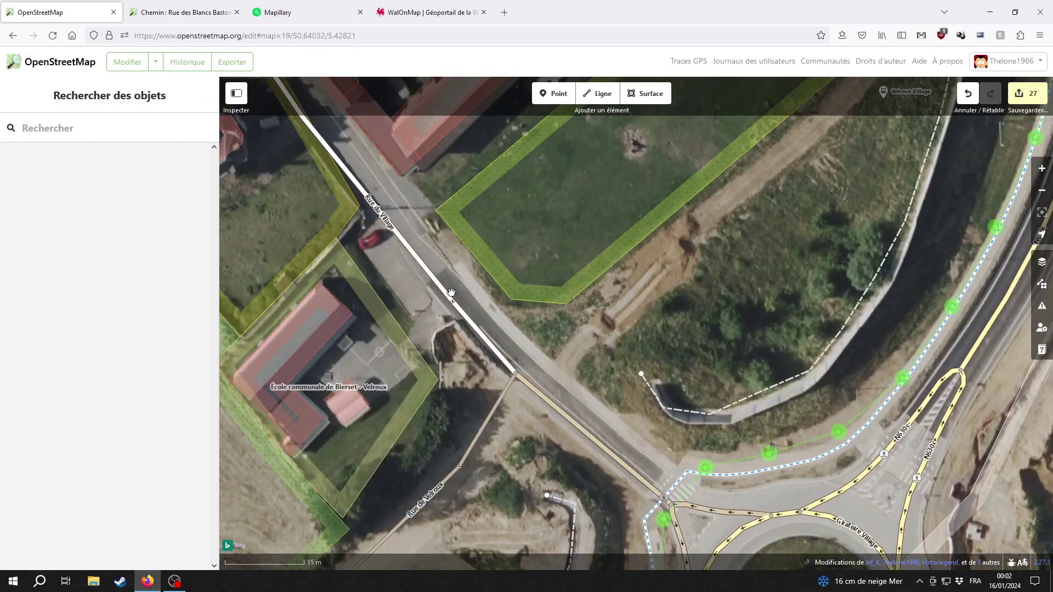
Step: Select the pedestrian crossing on Rue du Village near the school and compare SPW(allonie) 2020 aerial imagery with the most recent SPW imagery
{"action": "left_click", "coordinate": [452, 301]}
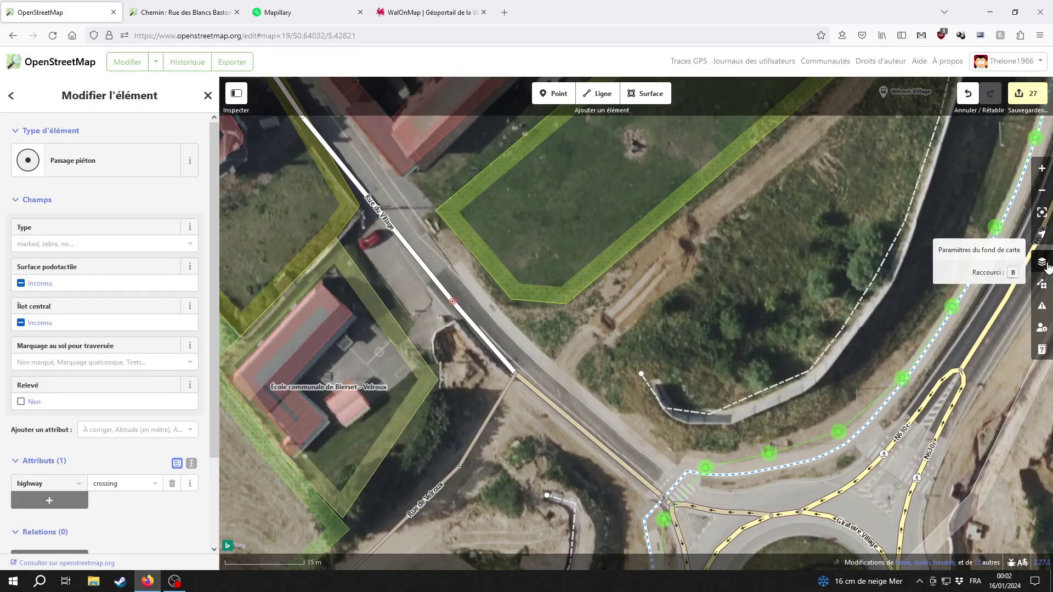
{"action": "left_click", "coordinate": [1041, 263]}
{"action": "left_click", "coordinate": [926, 183]}
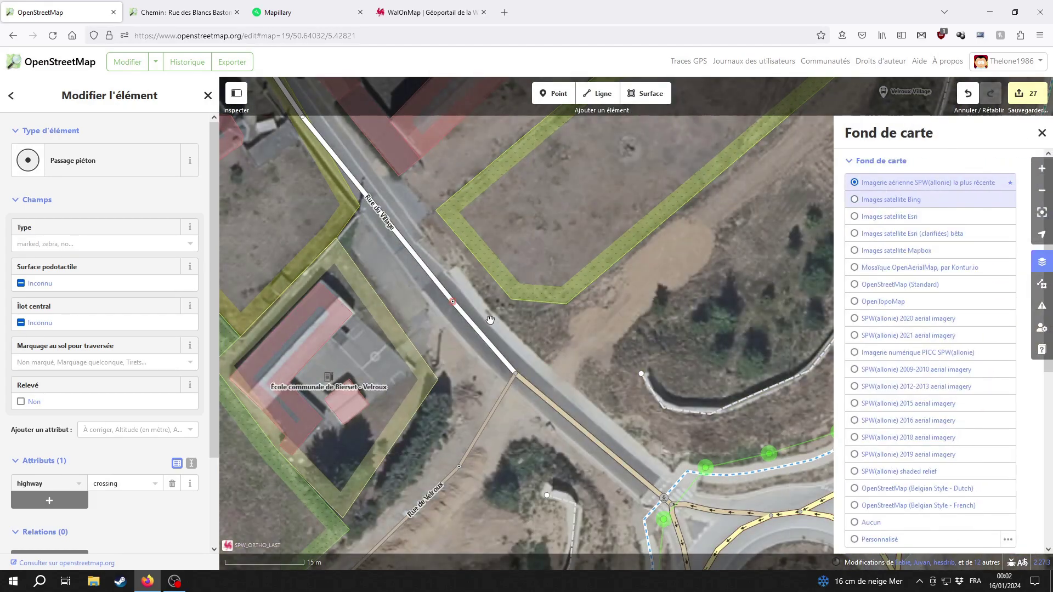
{"action": "left_click", "coordinate": [933, 323]}
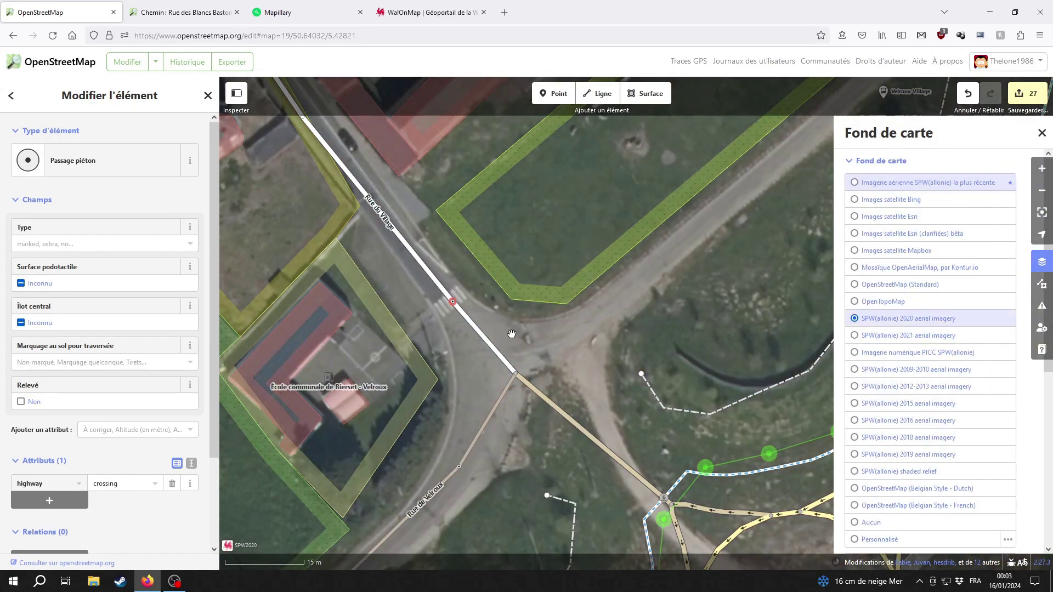
{"action": "left_click", "coordinate": [937, 182]}
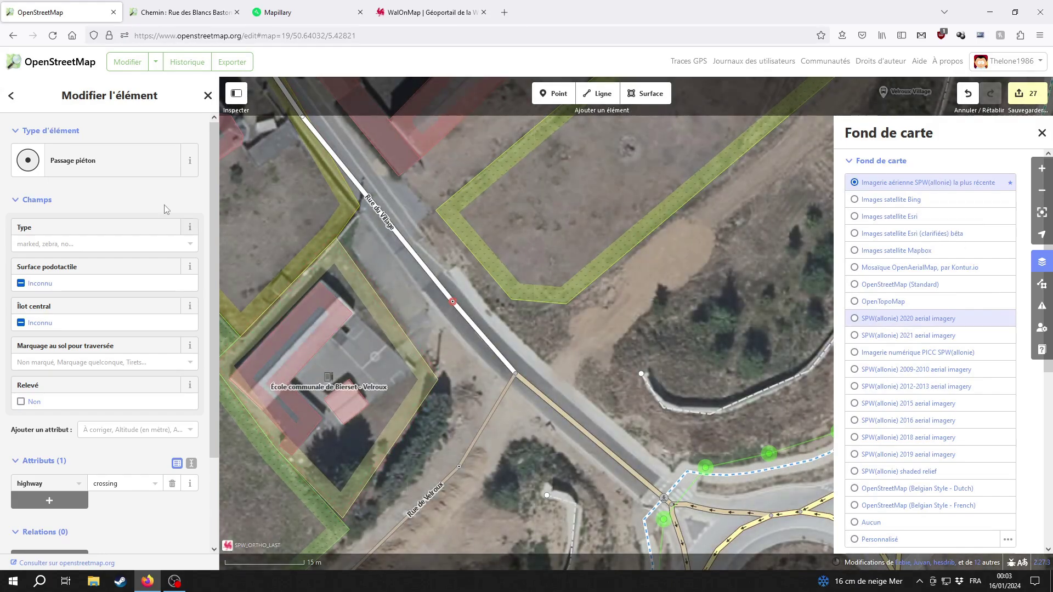
Step: Change the feature type of the pedestrian crossing on Rue du Village near the school and deselect it
{"action": "left_click", "coordinate": [122, 170]}
{"action": "scroll", "coordinate": [117, 394], "scroll_direction": "down", "scroll_amount": 1}
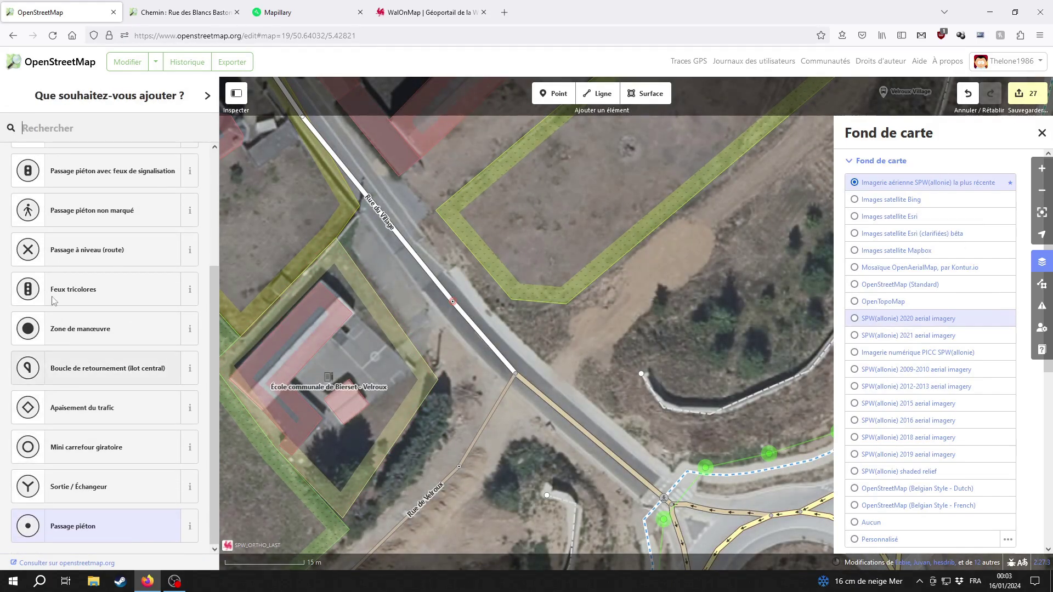
{"action": "scroll", "coordinate": [110, 340], "scroll_direction": "up", "scroll_amount": 5}
{"action": "left_click", "coordinate": [90, 171]}
{"action": "key", "text": "Escape"}
Step: Examine the Rue de Velroux track southeast of the school over SPW(allonie) 2020 aerial imagery and the most recent SPW imagery
{"action": "key", "text": "Down"}
{"action": "key", "text": "Down"}
{"action": "key", "text": "Left"}
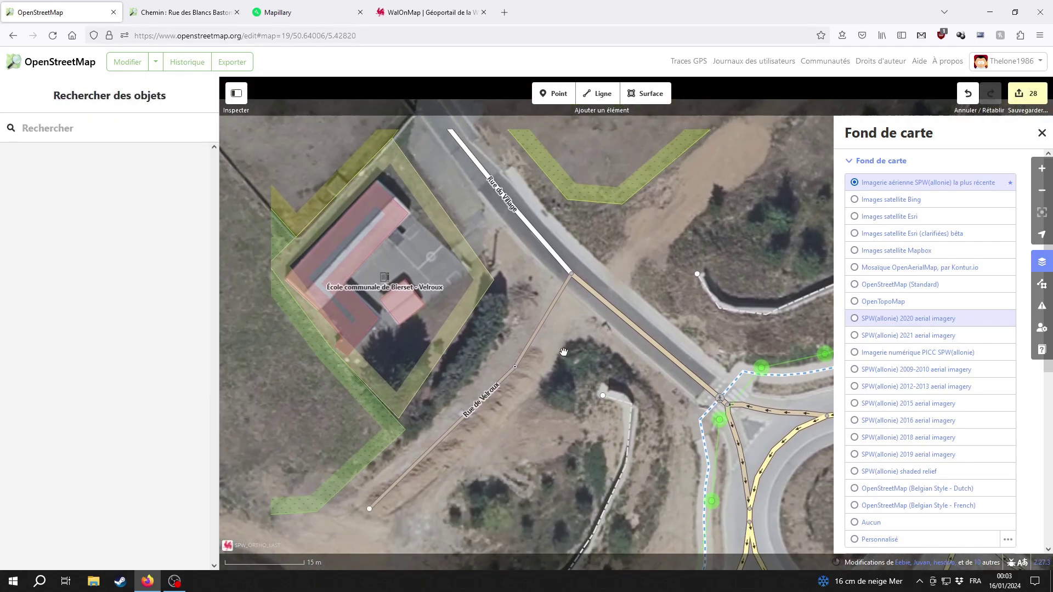
{"action": "left_click", "coordinate": [538, 334]}
{"action": "key", "text": "Down"}
{"action": "key", "text": "Down"}
{"action": "key", "text": "Down"}
{"action": "key", "text": "Left"}
{"action": "key", "text": "Left"}
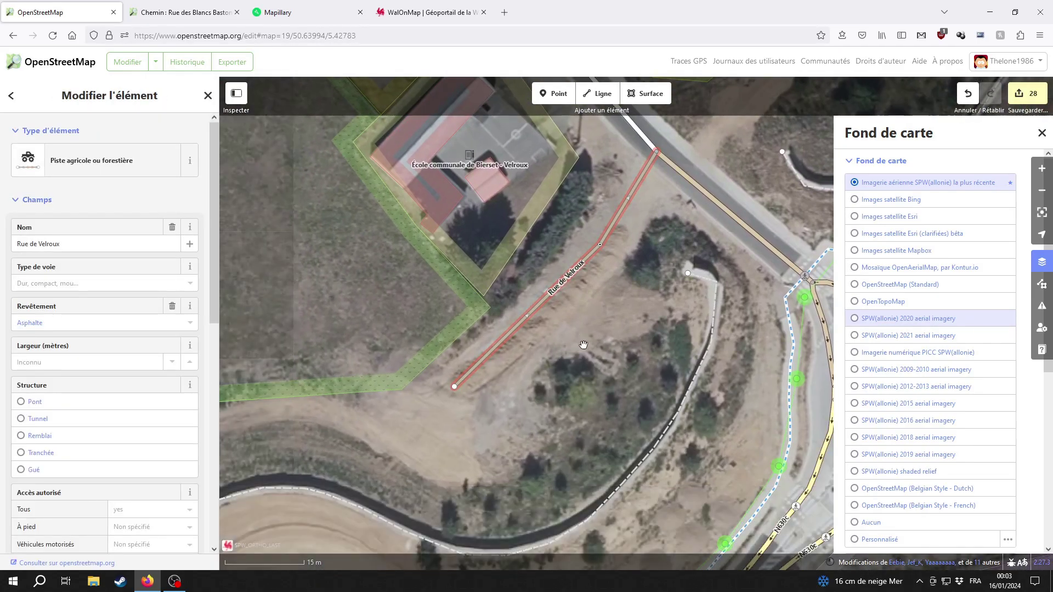
{"action": "key", "text": "Escape"}
{"action": "left_click", "coordinate": [935, 318]}
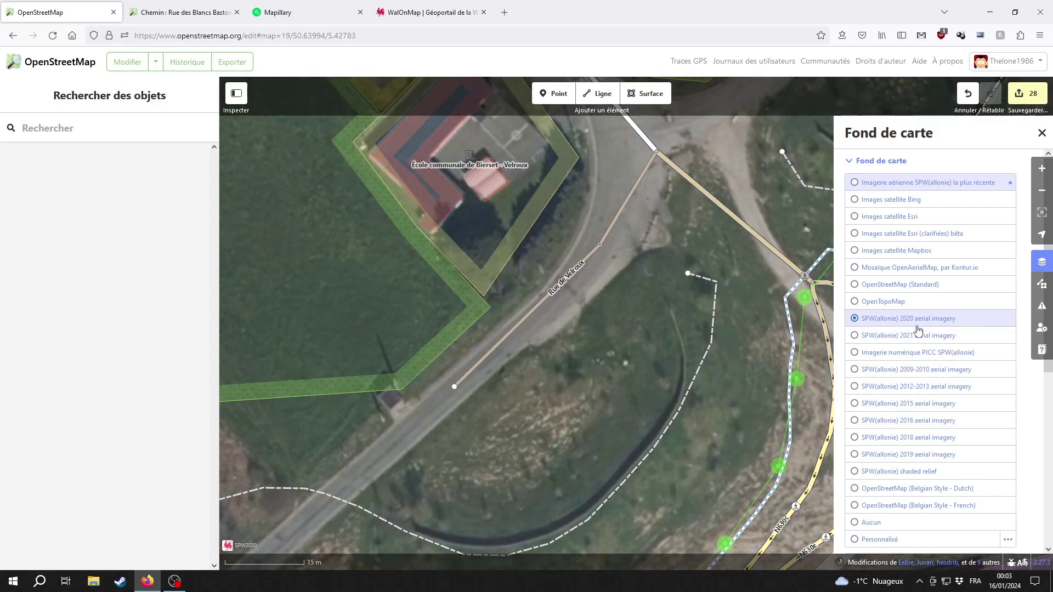
{"action": "left_click", "coordinate": [932, 190]}
{"action": "scroll", "coordinate": [578, 377], "scroll_direction": "down", "scroll_amount": 2}
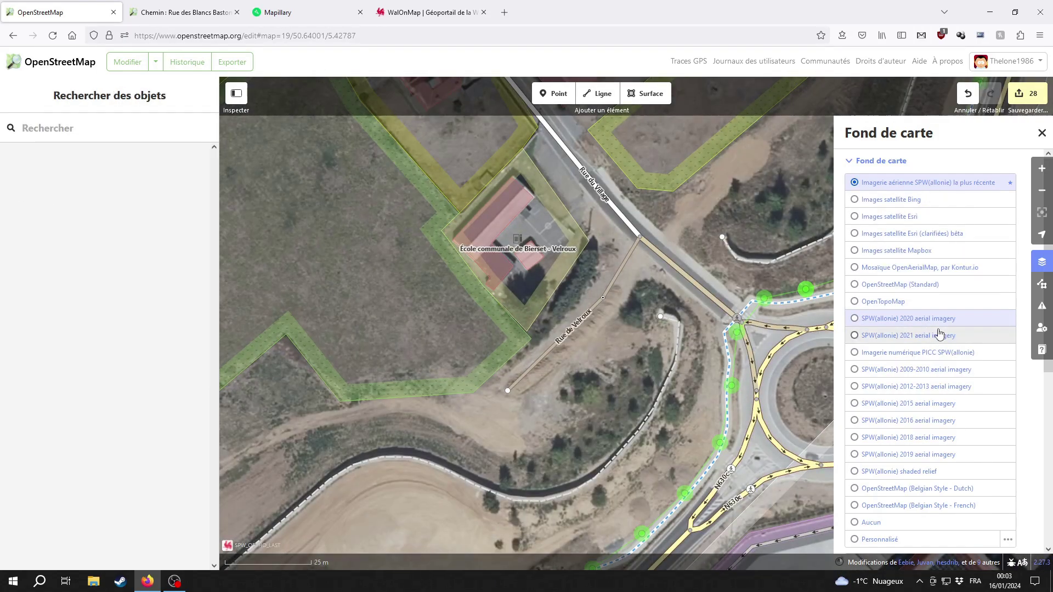
Step: Check the Rue de Velroux track against Imagerie numérique PICC SPW(allonie), delete it, and return to Imagerie aérienne SPW(allonie) la plus récente
{"action": "left_click", "coordinate": [921, 352]}
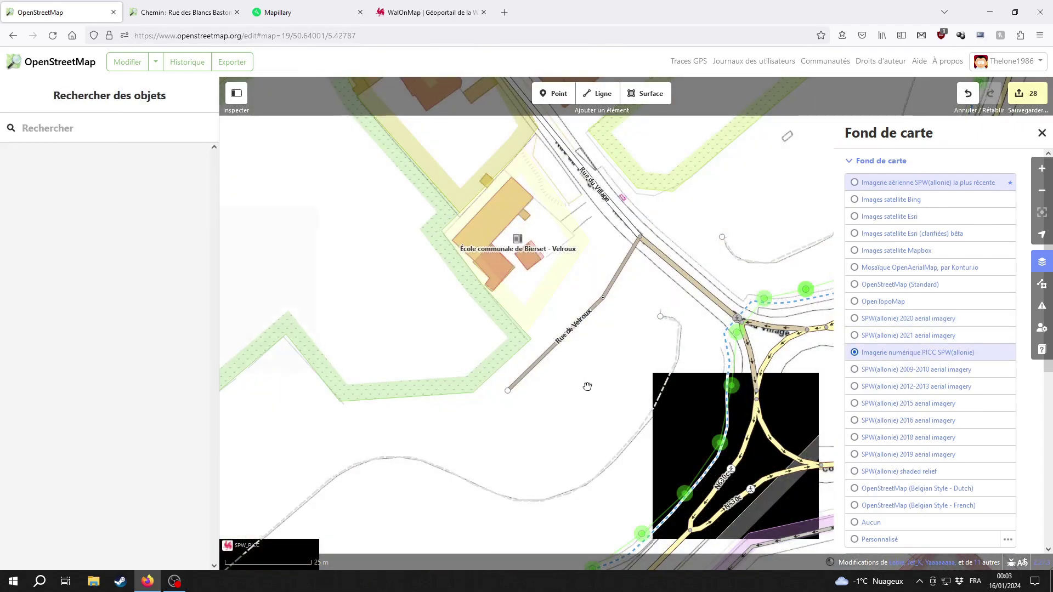
{"action": "left_click", "coordinate": [621, 271]}
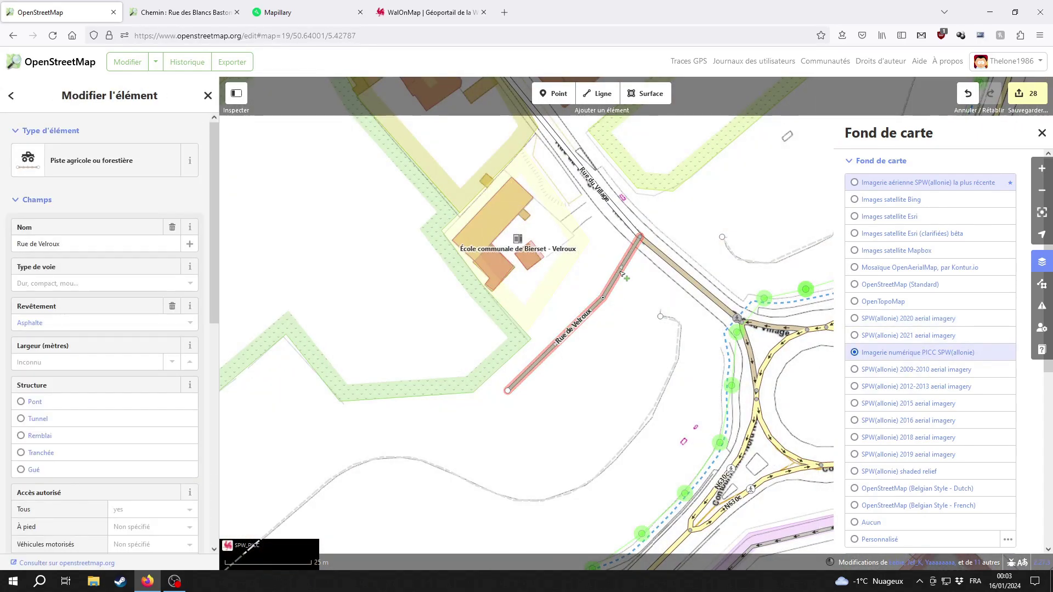
{"action": "left_click", "coordinate": [637, 470]}
{"action": "left_click", "coordinate": [927, 183]}
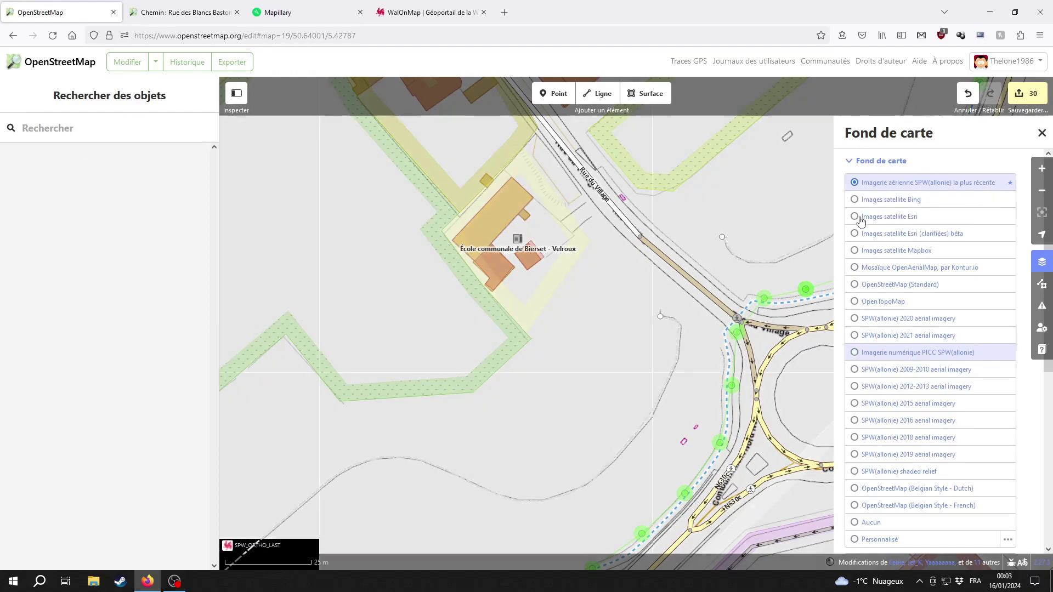
Step: Examine the unnamed minor road between Rue du Village and the roundabout over the most recent SPW(allonie) aerial imagery
{"action": "left_click_drag", "start_coordinate": [648, 301], "coordinate": [444, 420]}
{"action": "left_click", "coordinate": [490, 397]}
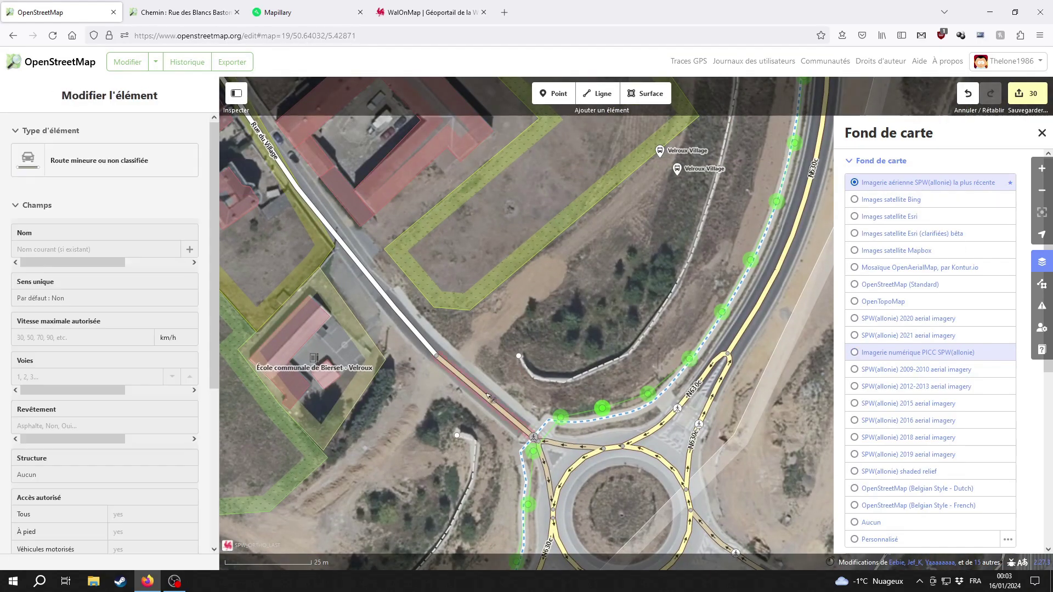
{"action": "left_click_drag", "start_coordinate": [302, 232], "coordinate": [530, 350]}
{"action": "left_click_drag", "start_coordinate": [747, 489], "coordinate": [572, 355]}
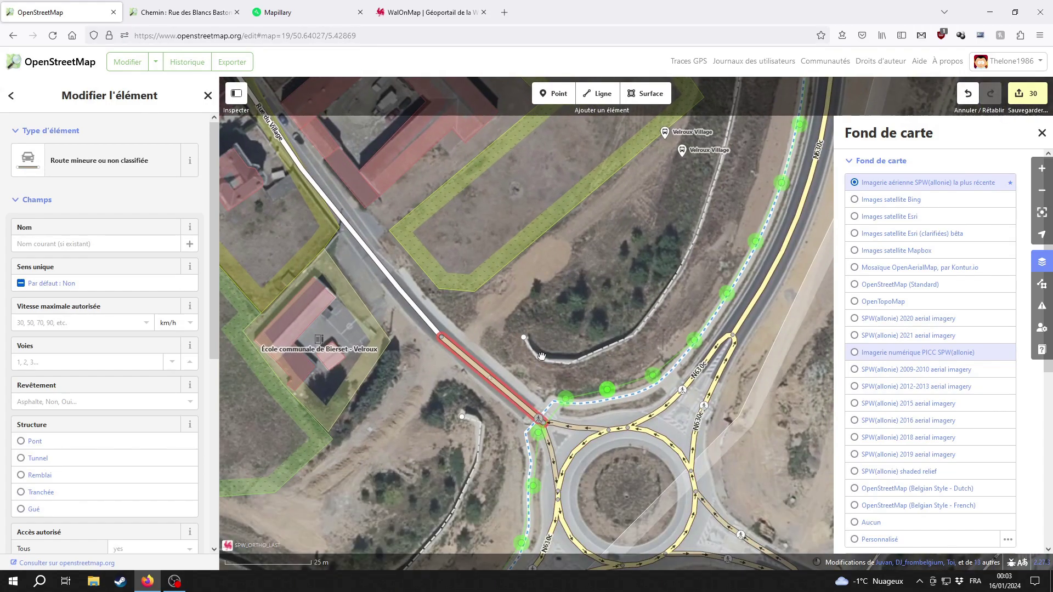
{"action": "left_click", "coordinate": [509, 325]}
{"action": "left_click_drag", "start_coordinate": [600, 297], "coordinate": [439, 276]}
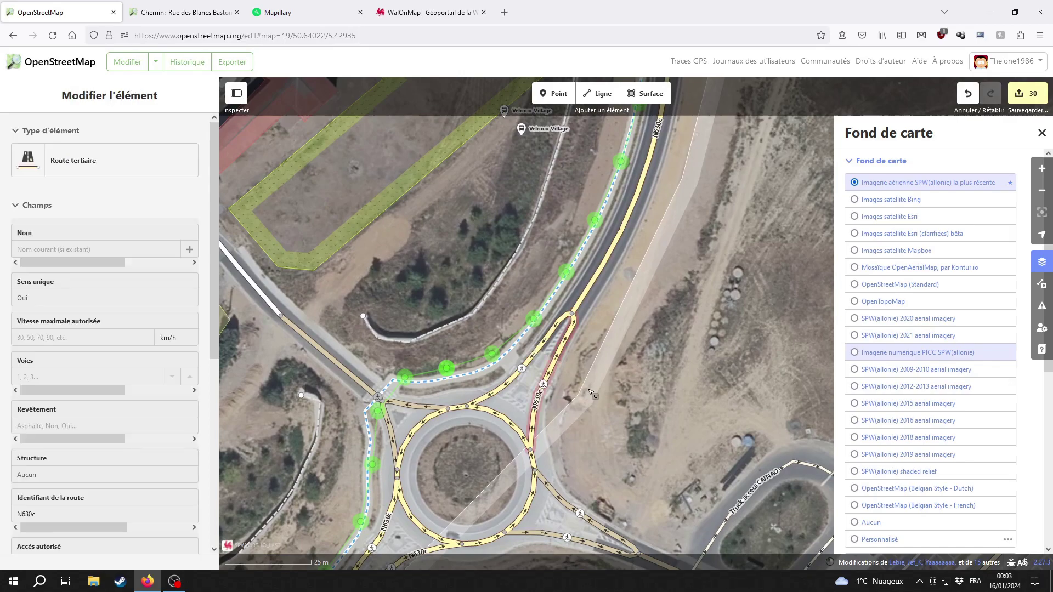
{"action": "scroll", "coordinate": [558, 402], "scroll_direction": "up", "scroll_amount": 5}
{"action": "left_click_drag", "start_coordinate": [384, 274], "coordinate": [532, 243]}
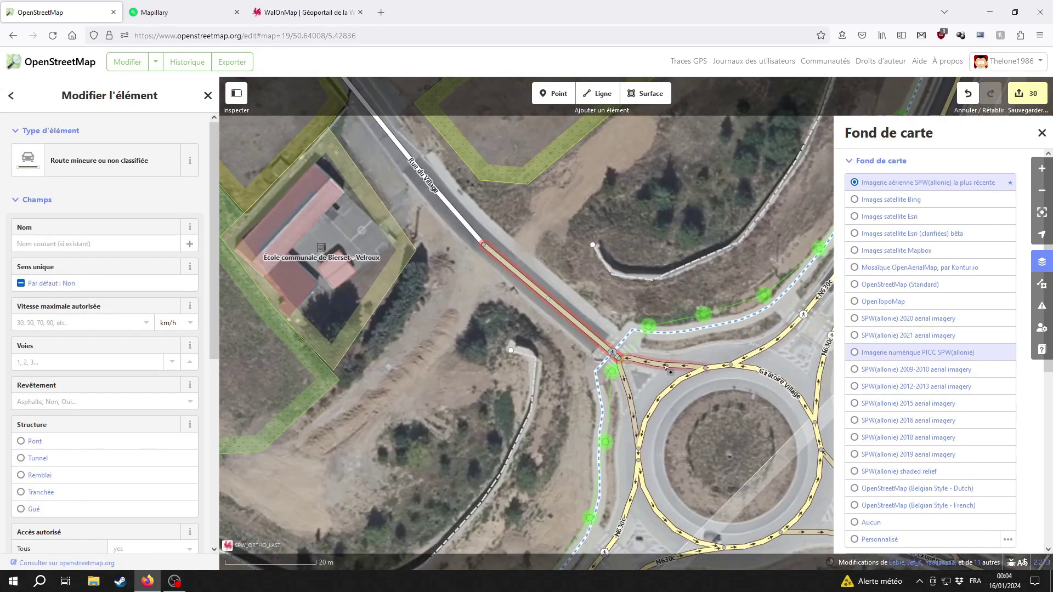
{"action": "left_click_drag", "start_coordinate": [380, 269], "coordinate": [566, 442]}
{"action": "scroll", "coordinate": [507, 336], "scroll_direction": "down", "scroll_amount": 3}
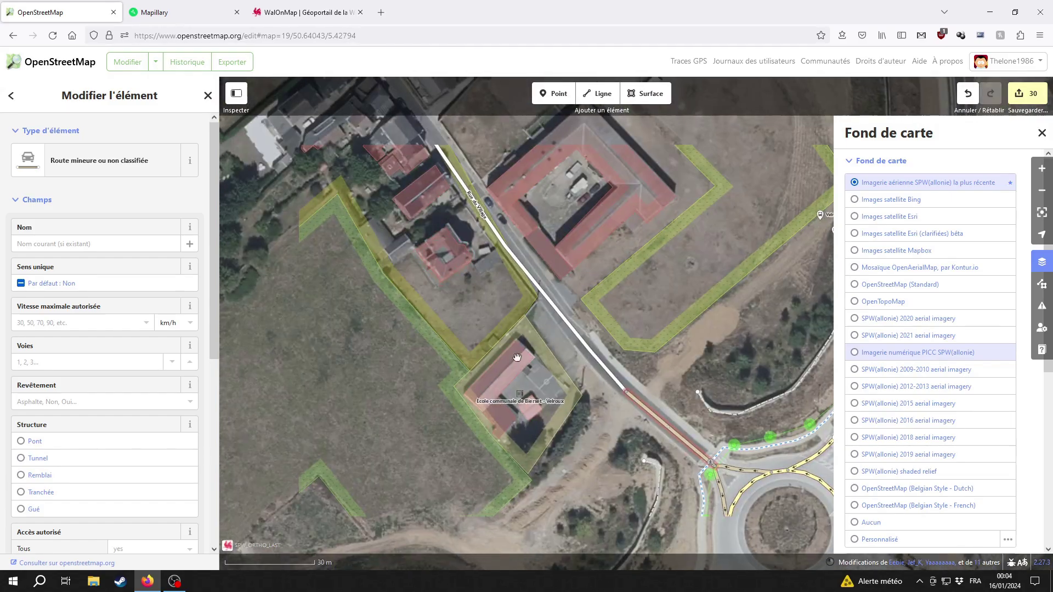
{"action": "left_click_drag", "start_coordinate": [363, 130], "coordinate": [485, 318]}
{"action": "scroll", "coordinate": [485, 317], "scroll_direction": "down", "scroll_amount": 2}
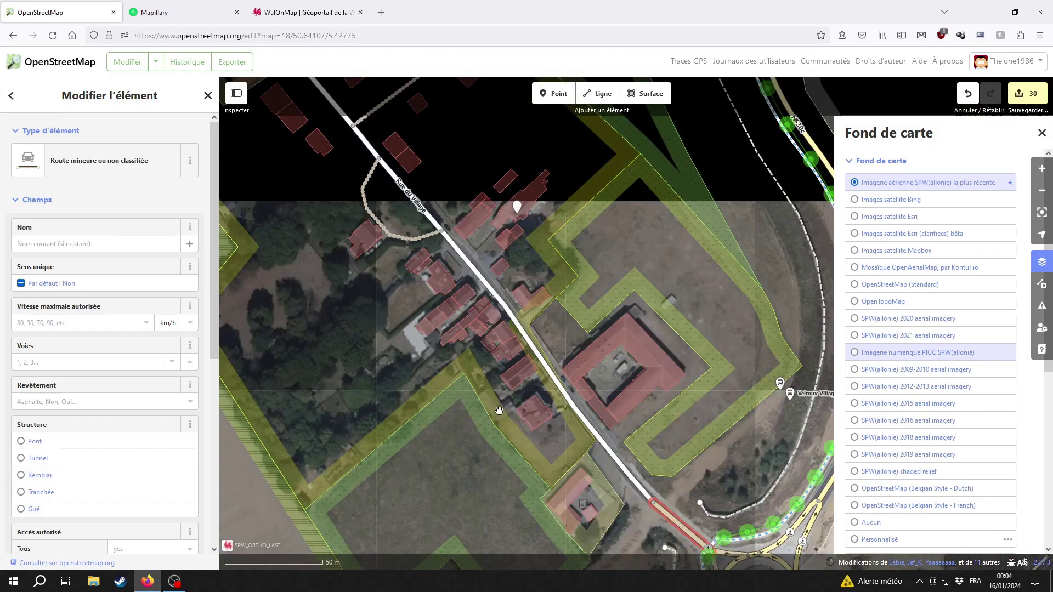
{"action": "left_click_drag", "start_coordinate": [345, 283], "coordinate": [477, 373]}
{"action": "left_click_drag", "start_coordinate": [463, 434], "coordinate": [262, 130]}
Step: Change the unnamed minor road segment and its two one-way branches at Giratoire Village to Route résidentielle
{"action": "scroll", "coordinate": [661, 399], "scroll_direction": "up", "scroll_amount": 5}
{"action": "left_click", "coordinate": [658, 306], "text": "shift"}
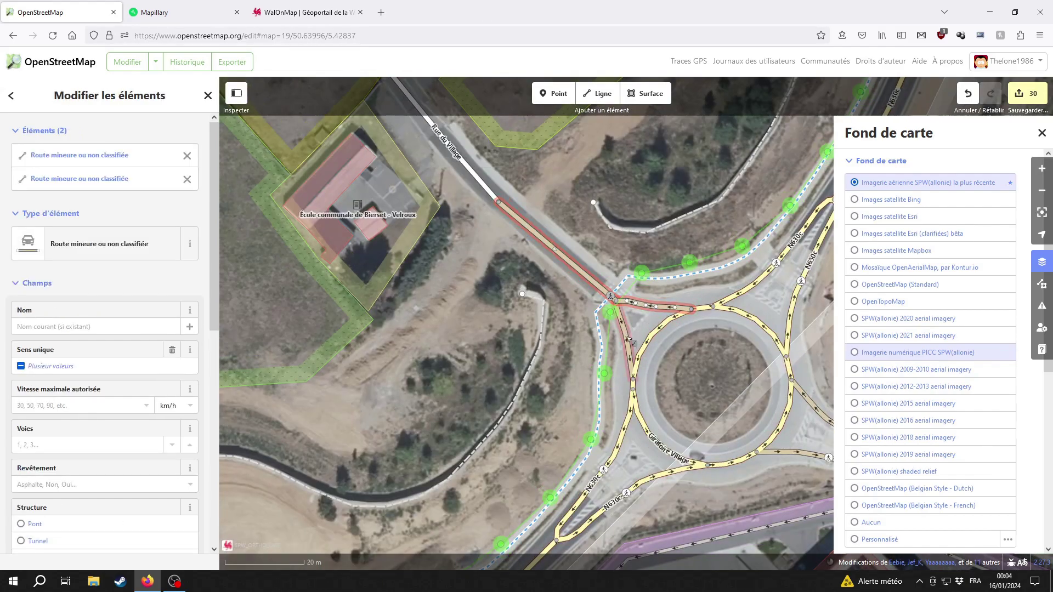
{"action": "left_click", "coordinate": [630, 350], "text": "shift"}
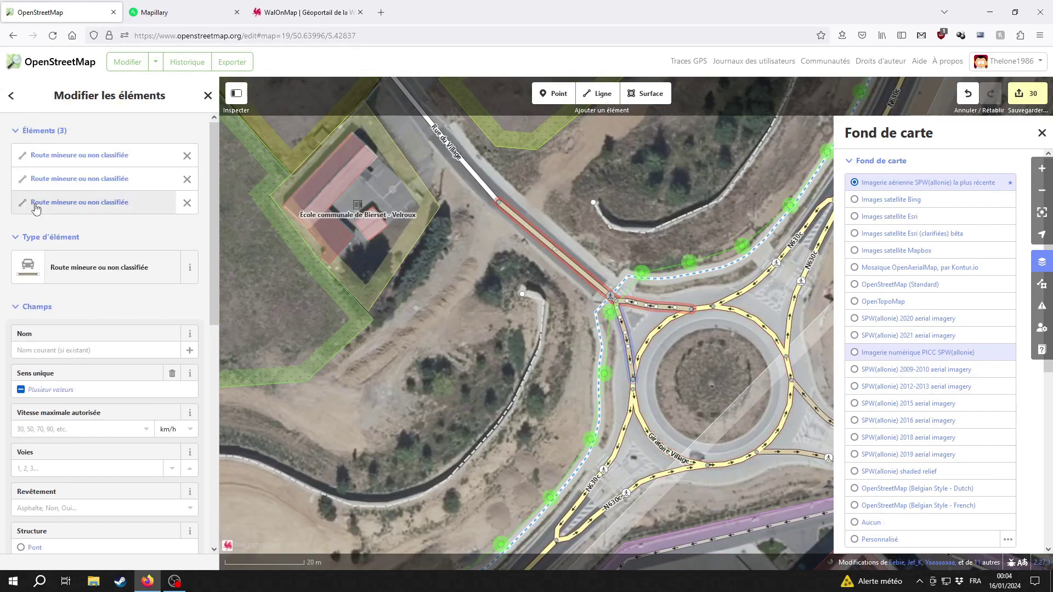
{"action": "left_click", "coordinate": [95, 265]}
{"action": "left_click", "coordinate": [95, 186]}
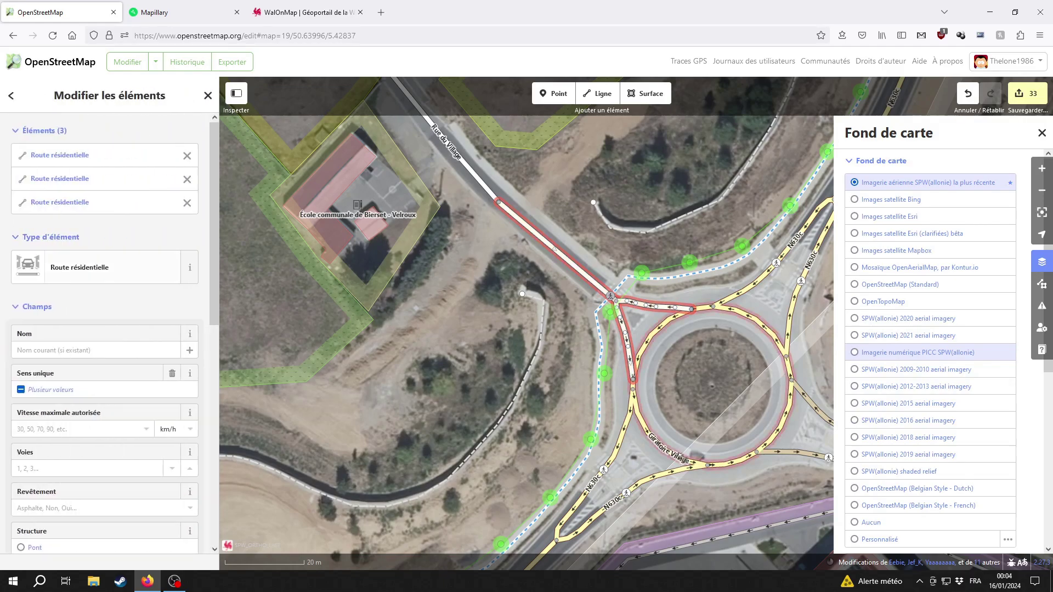
Step: Check the segment against Imagerie numérique PICC SPW(allonie) and name it and its two roundabout branches Rue du Village
{"action": "left_click_drag", "start_coordinate": [473, 281], "coordinate": [505, 450]}
{"action": "left_click", "coordinate": [510, 425]}
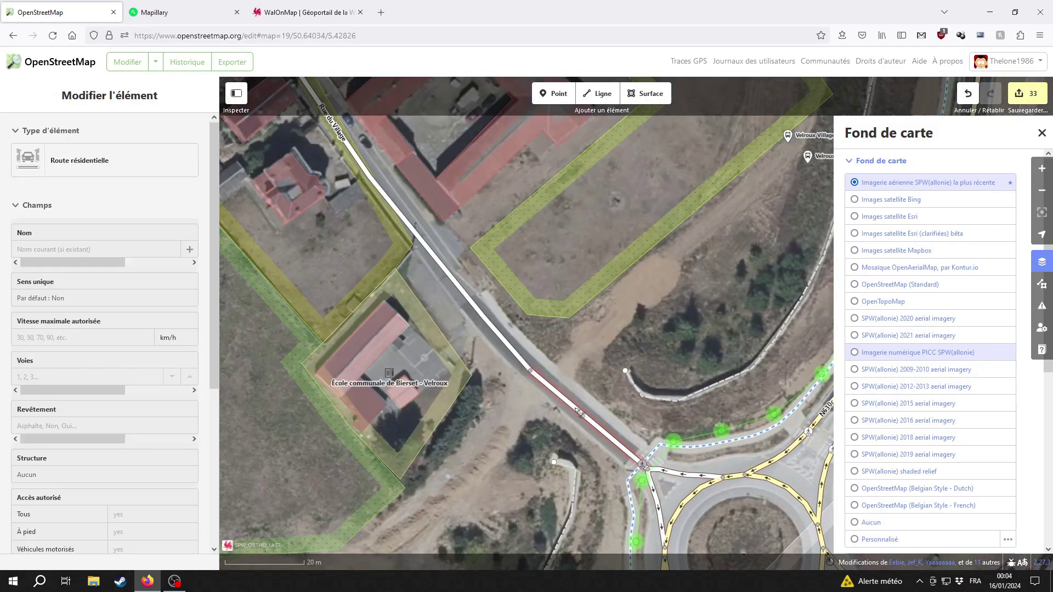
{"action": "left_click", "coordinate": [551, 388]}
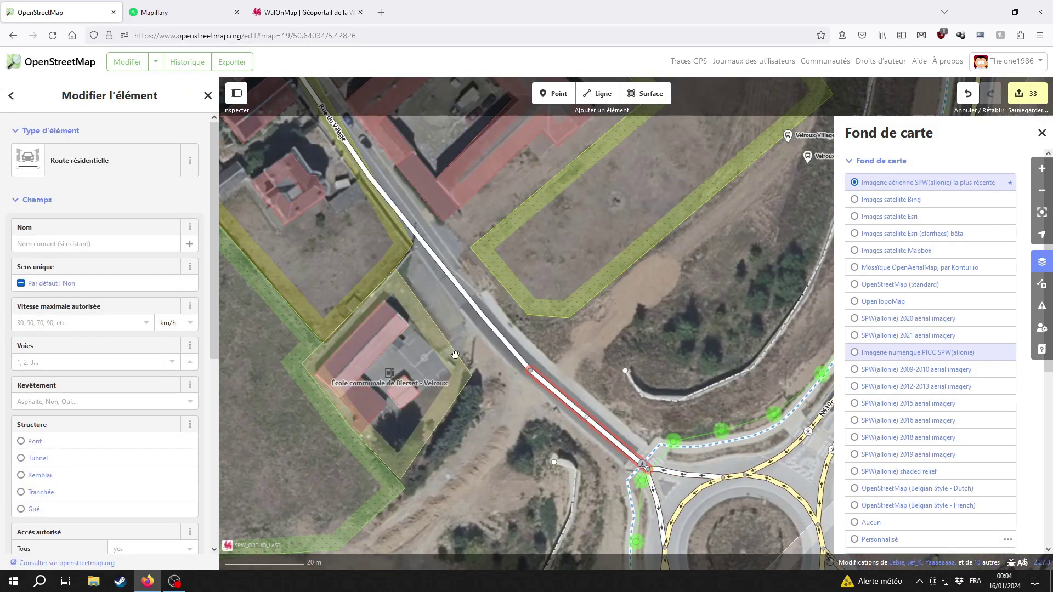
{"action": "left_click", "coordinate": [927, 353]}
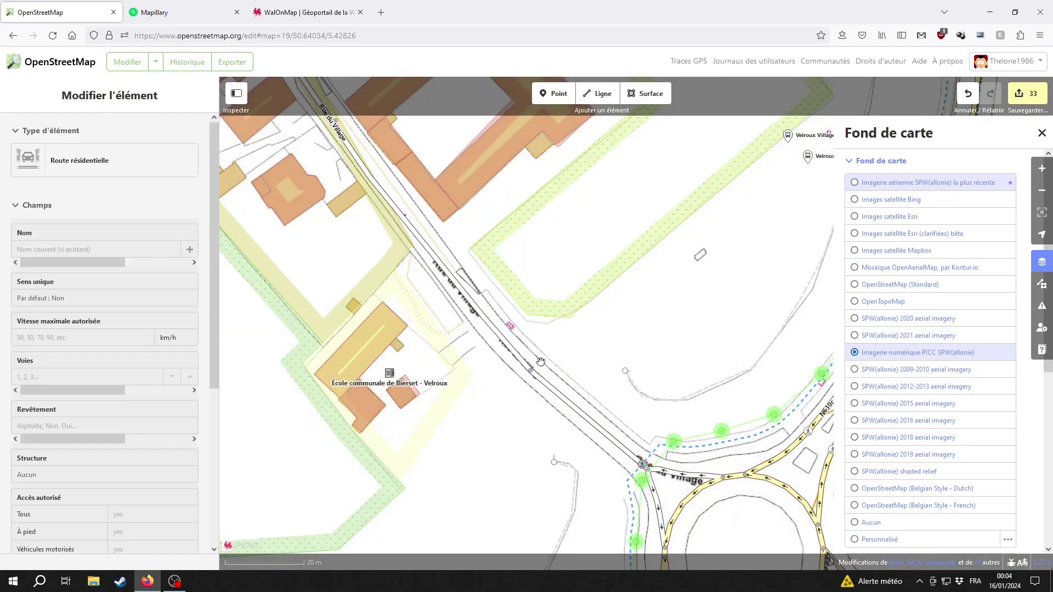
{"action": "left_click", "coordinate": [598, 437]}
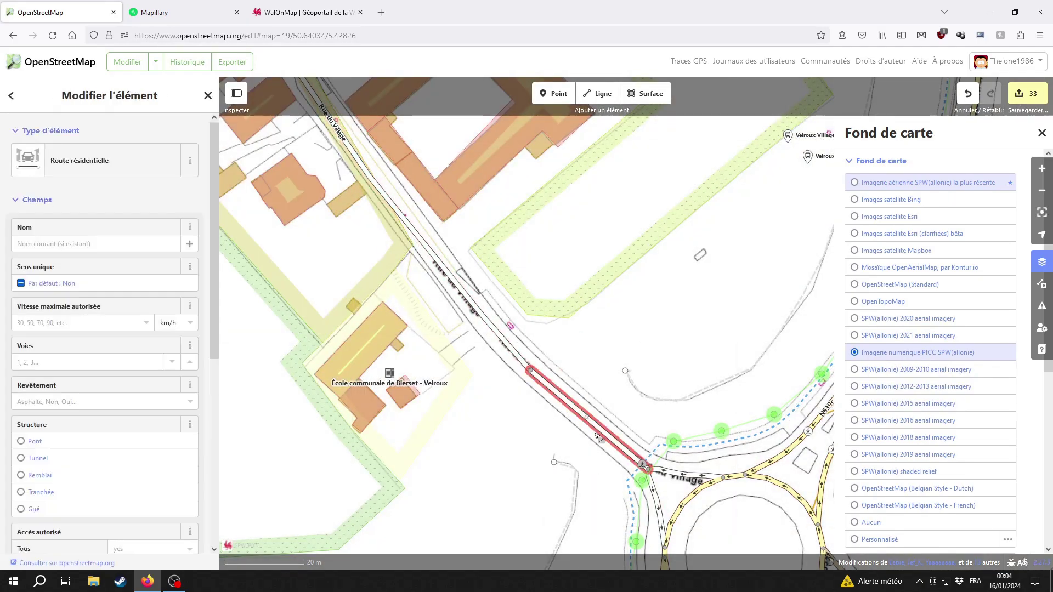
{"action": "left_click", "coordinate": [680, 467], "text": "shift"}
{"action": "left_click", "coordinate": [653, 488], "text": "shift"}
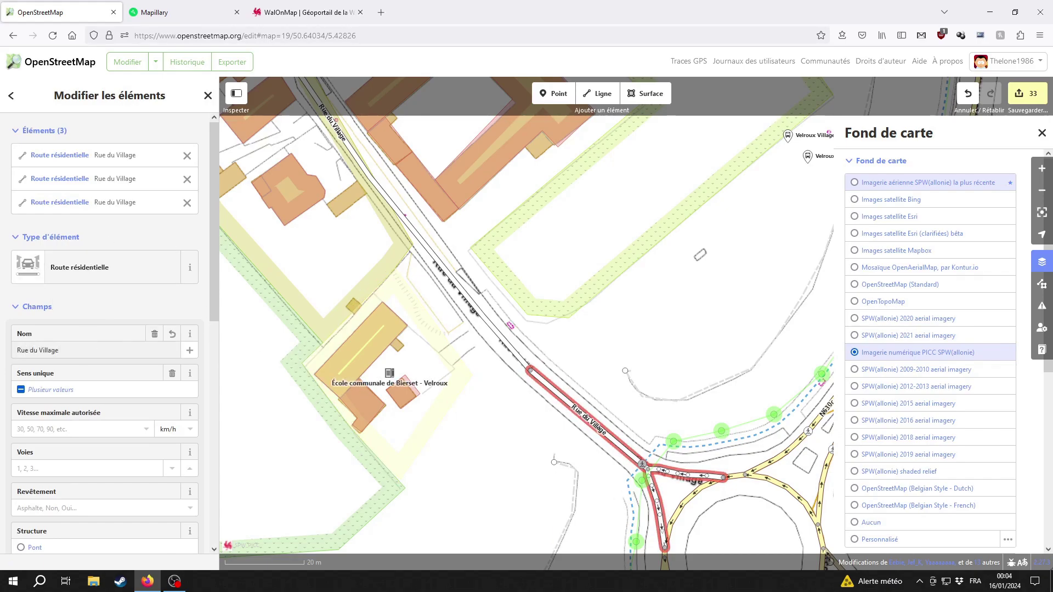
{"action": "left_click", "coordinate": [517, 469]}
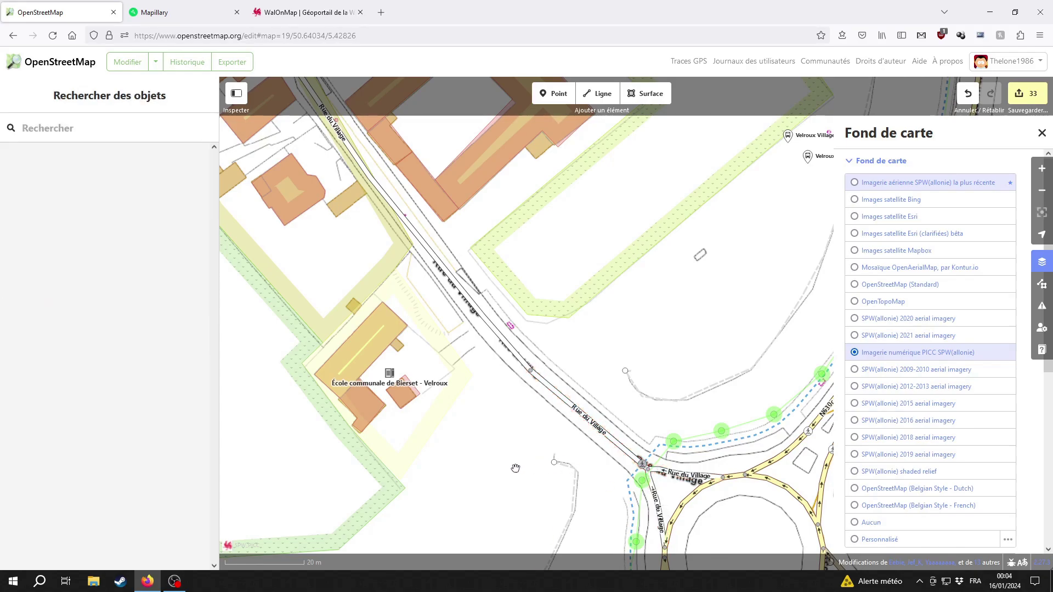
Step: Return to Imagerie aérienne SPW(allonie) la plus récente and merge the two adjoining Rue du Village segments beside the school
{"action": "left_click", "coordinate": [944, 189]}
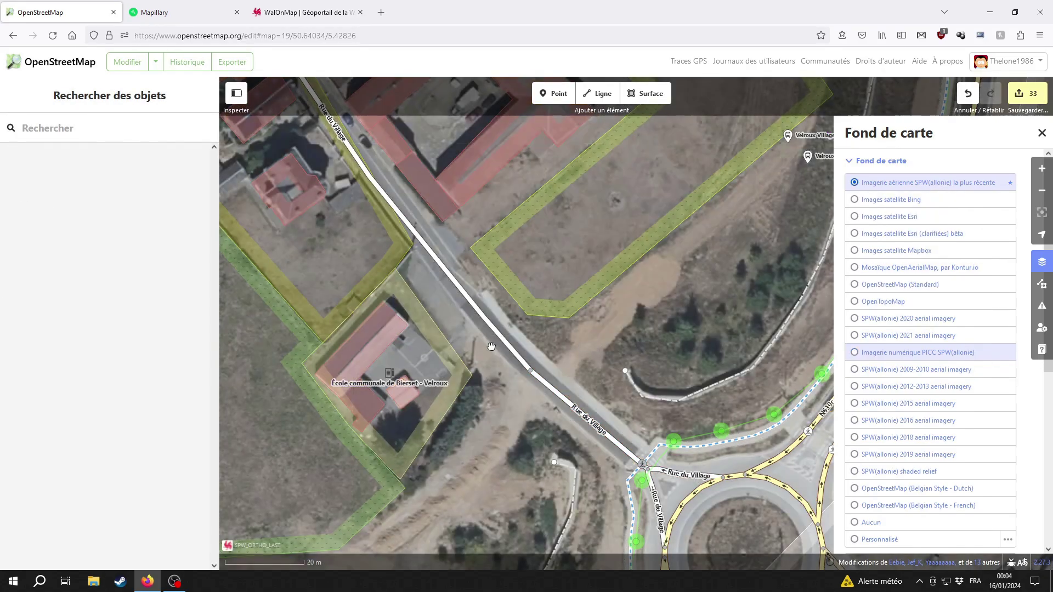
{"action": "left_click", "coordinate": [511, 349]}
{"action": "right_click", "coordinate": [560, 393], "text": "shift"}
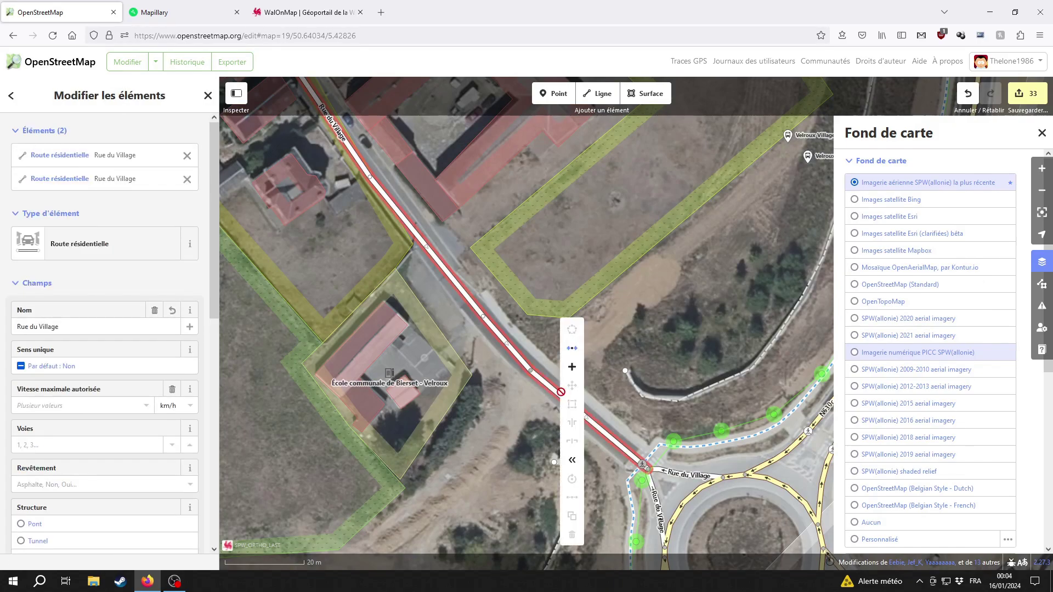
{"action": "left_click", "coordinate": [572, 372]}
{"action": "left_click", "coordinate": [517, 454]}
Step: Examine the noise barriers near the school and the Velroux Presbytère bus stops with the adjacent path along the N630c
{"action": "left_click_drag", "start_coordinate": [541, 441], "coordinate": [521, 384]}
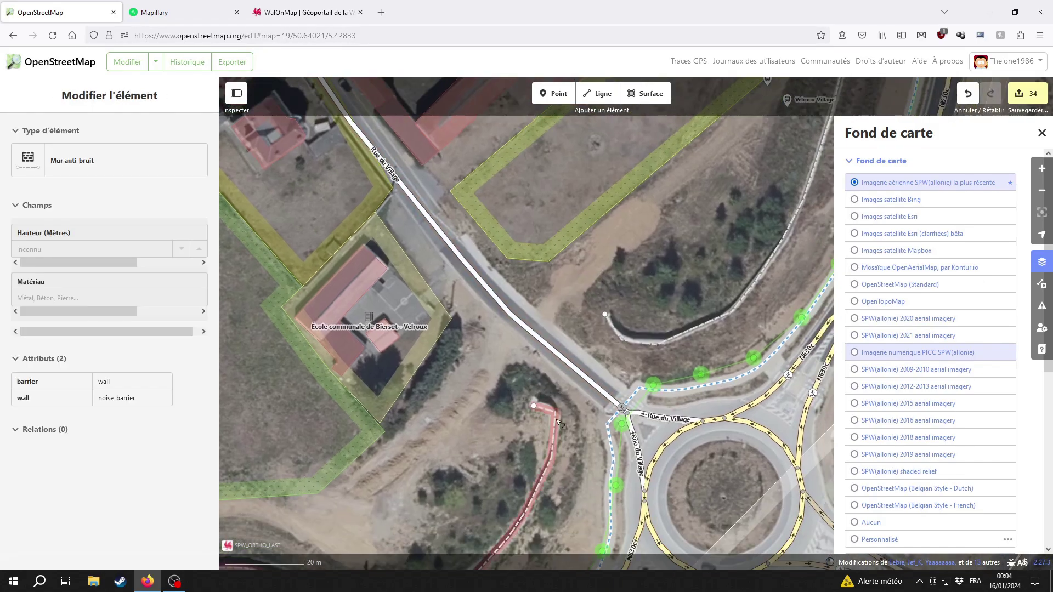
{"action": "scroll", "coordinate": [554, 419], "scroll_direction": "down", "scroll_amount": 4}
{"action": "left_click_drag", "start_coordinate": [561, 290], "coordinate": [678, 415]}
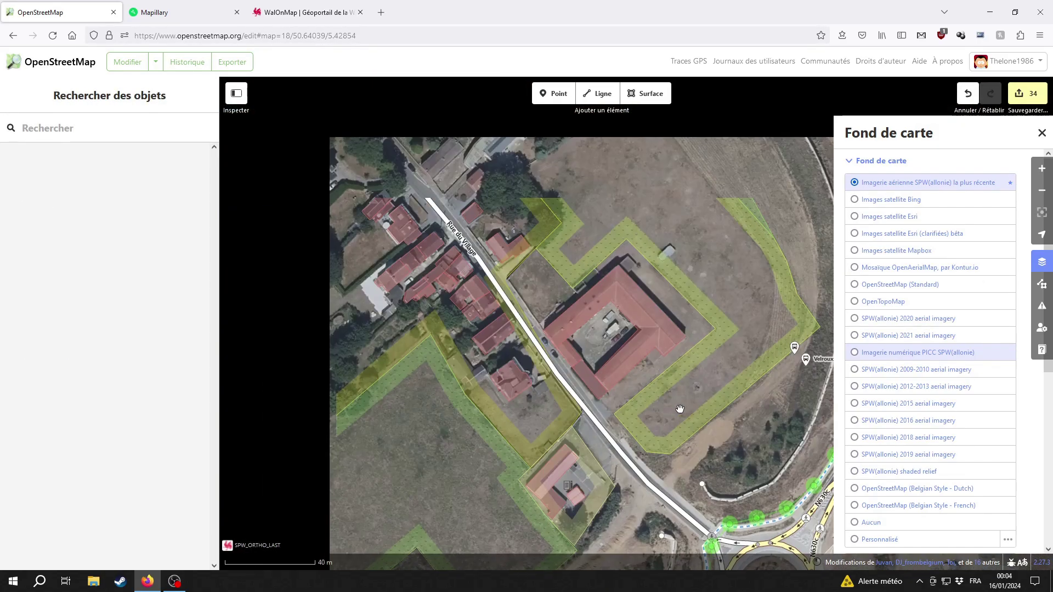
{"action": "left_click_drag", "start_coordinate": [707, 296], "coordinate": [335, 402]}
{"action": "left_click_drag", "start_coordinate": [551, 247], "coordinate": [564, 485]}
{"action": "left_click_drag", "start_coordinate": [672, 371], "coordinate": [536, 533]}
{"action": "scroll", "coordinate": [579, 347], "scroll_direction": "up", "scroll_amount": 3}
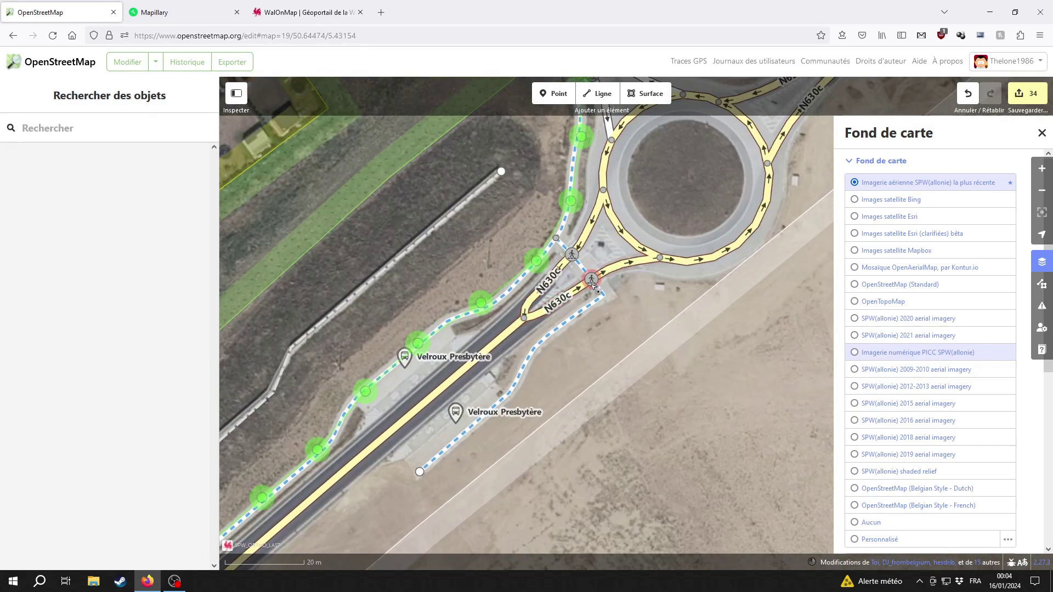
{"action": "scroll", "coordinate": [587, 357], "scroll_direction": "up", "scroll_amount": 5}
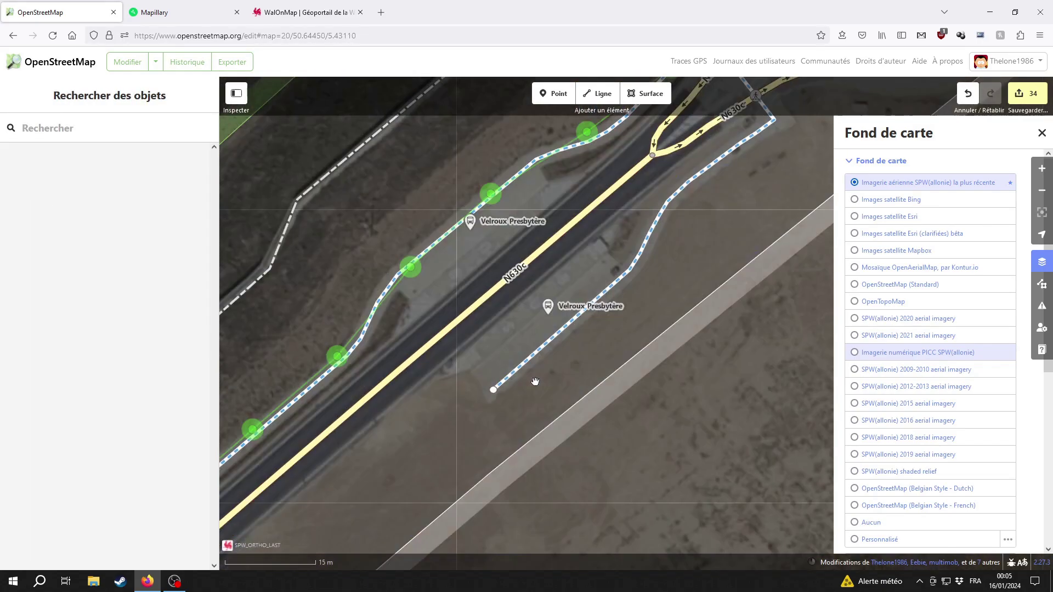
{"action": "left_click", "coordinate": [536, 354]}
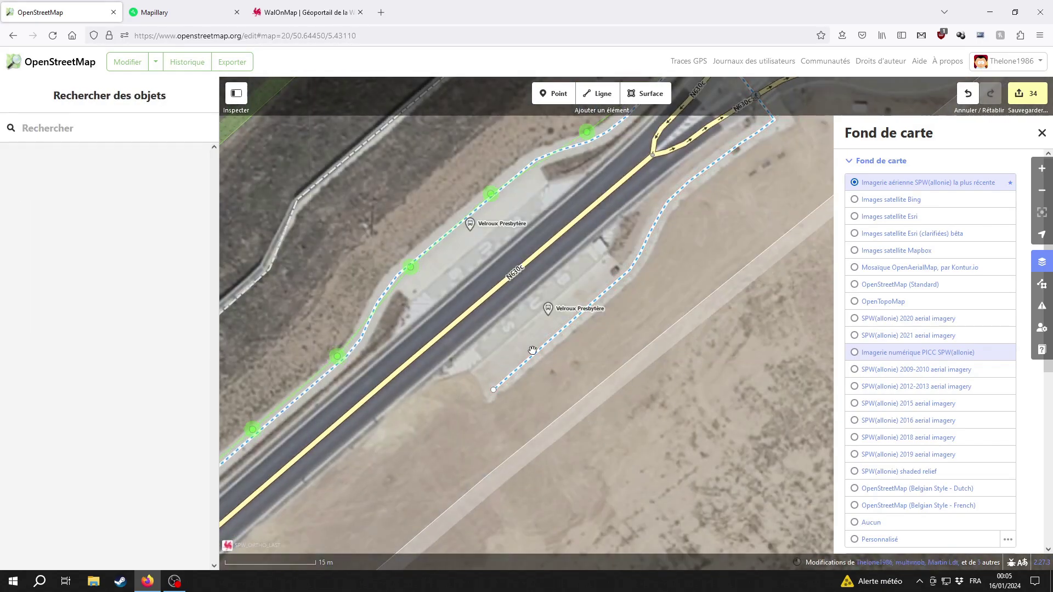
{"action": "left_click", "coordinate": [526, 363]}
{"action": "left_click", "coordinate": [518, 391]}
{"action": "left_click_drag", "start_coordinate": [653, 273], "coordinate": [525, 436]}
{"action": "left_click_drag", "start_coordinate": [581, 400], "coordinate": [698, 275]}
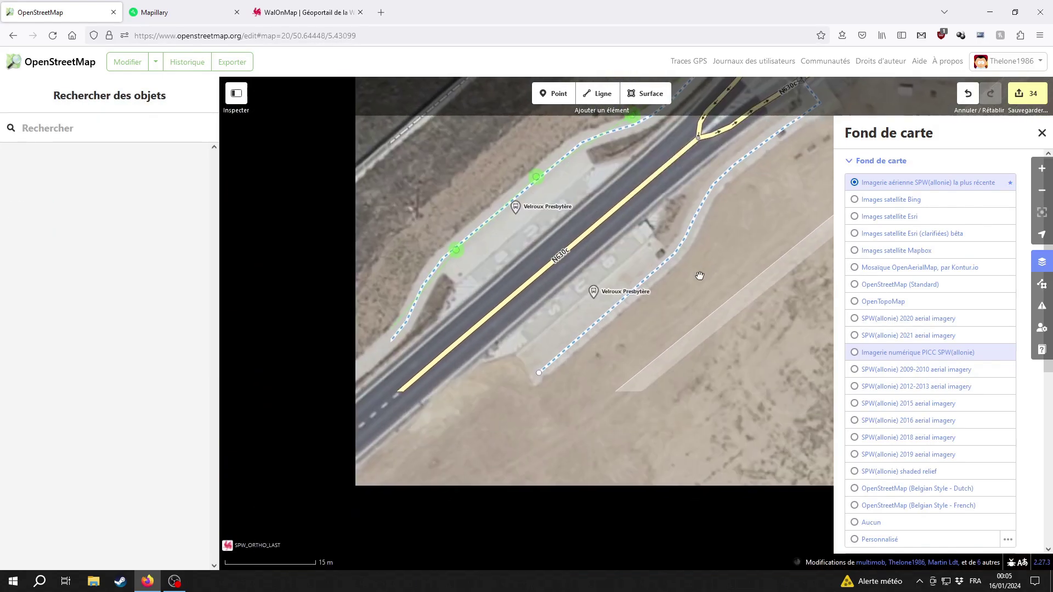
{"action": "left_click", "coordinate": [593, 293]}
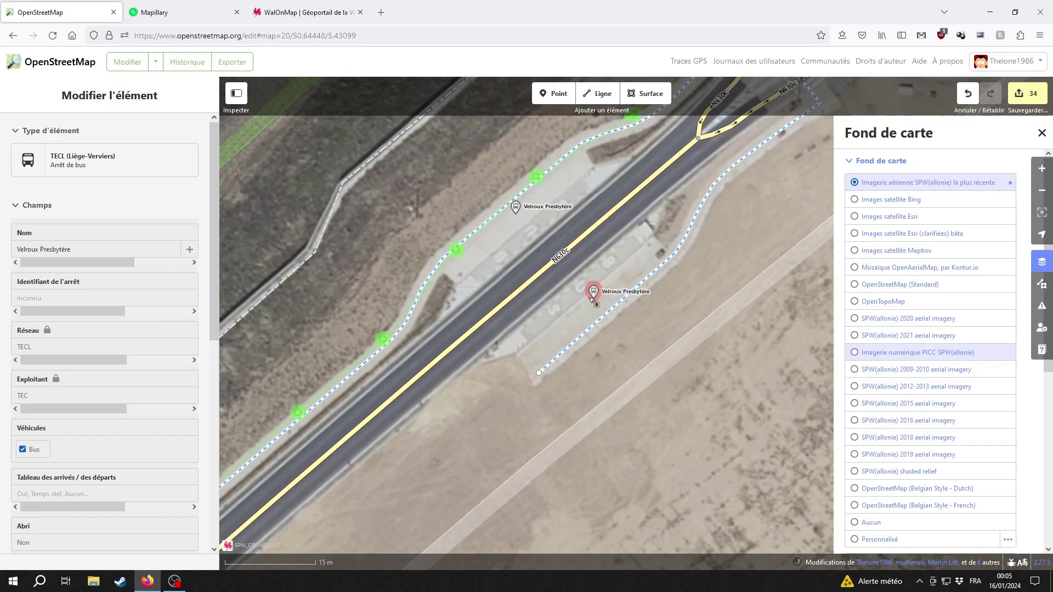
{"action": "left_click", "coordinate": [551, 370]}
{"action": "left_click", "coordinate": [535, 324]}
{"action": "left_click_drag", "start_coordinate": [535, 325], "coordinate": [548, 413]}
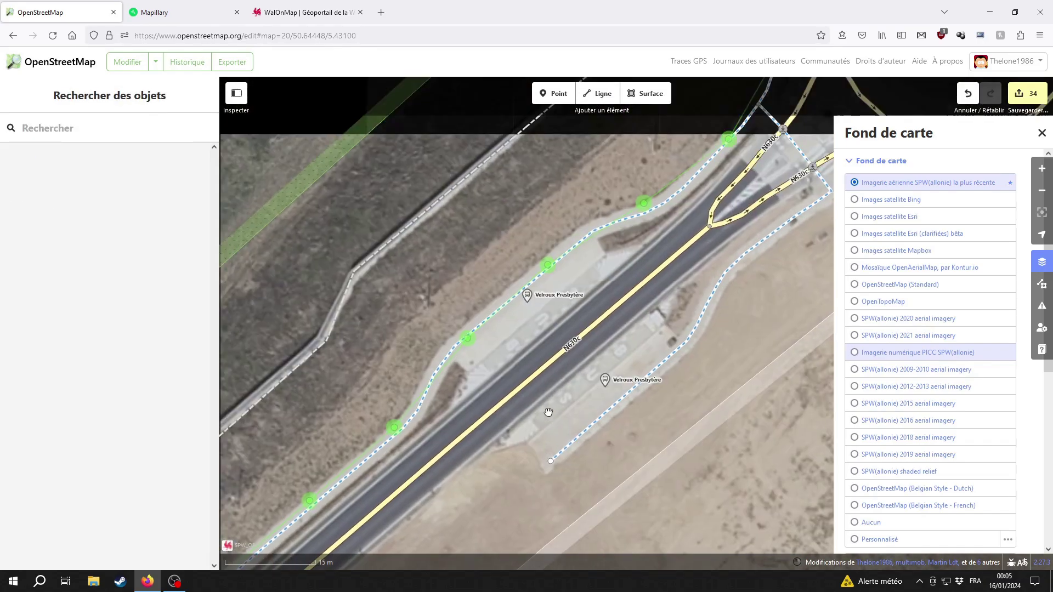
Step: Examine Giratoire Presbytère, the Rue du Presbytère junction and the surrounding paths over the aerial imagery
{"action": "scroll", "coordinate": [549, 413], "scroll_direction": "down", "scroll_amount": 3}
{"action": "scroll", "coordinate": [482, 315], "scroll_direction": "down", "scroll_amount": 2}
{"action": "left_click_drag", "start_coordinate": [468, 259], "coordinate": [508, 365]}
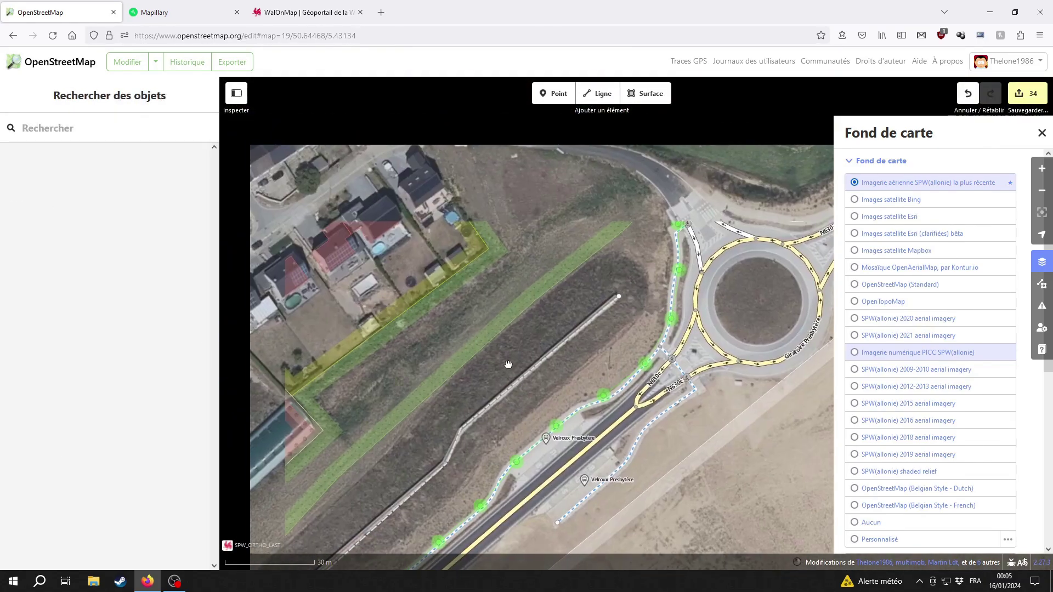
{"action": "left_click_drag", "start_coordinate": [599, 279], "coordinate": [539, 438]}
{"action": "left_click", "coordinate": [575, 313]}
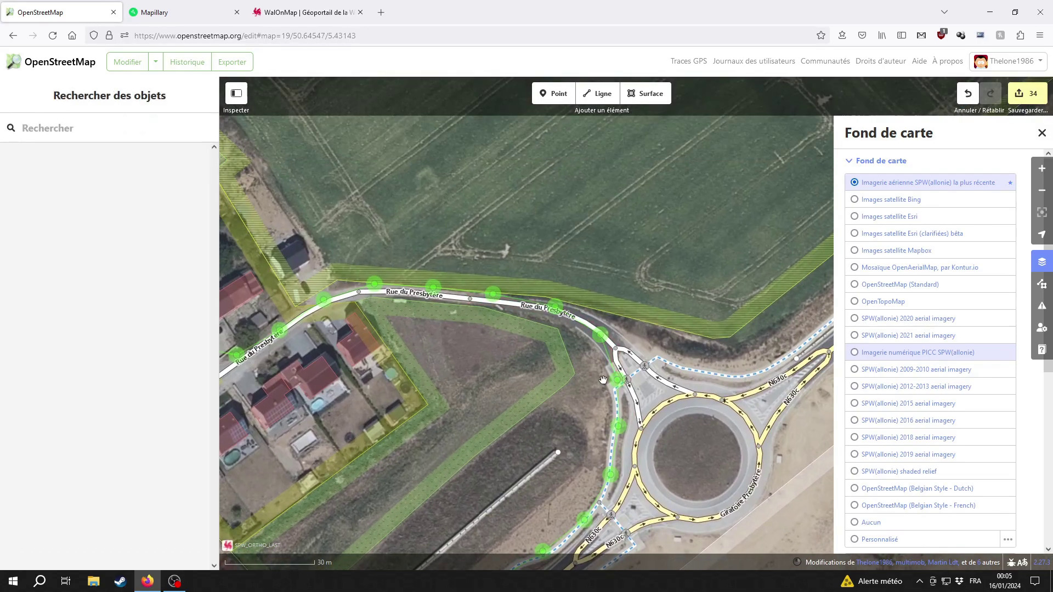
{"action": "left_click_drag", "start_coordinate": [653, 404], "coordinate": [480, 349]}
{"action": "scroll", "coordinate": [545, 386], "scroll_direction": "up", "scroll_amount": 2}
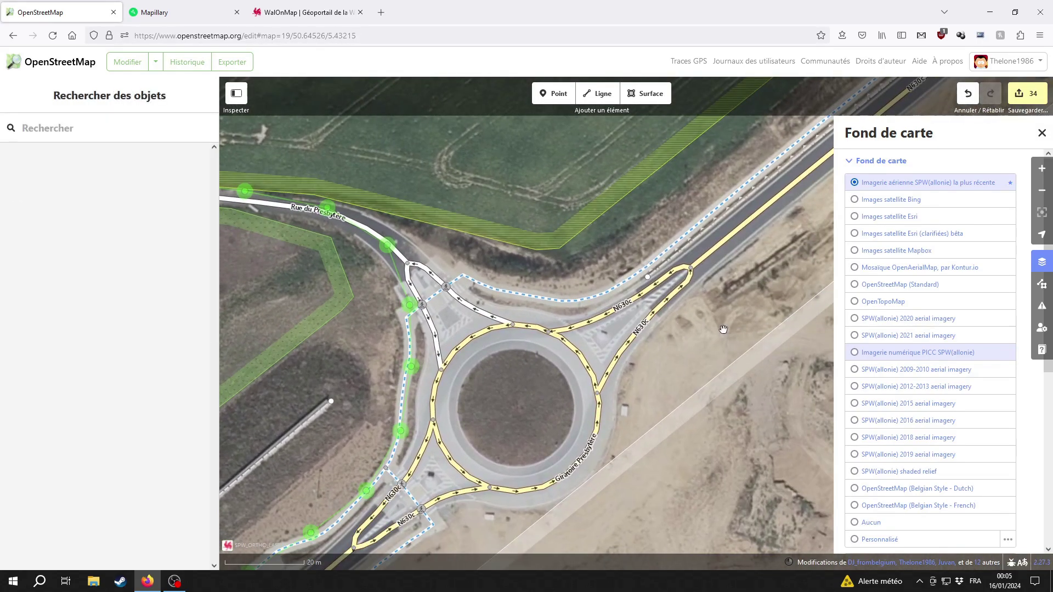
{"action": "left_click_drag", "start_coordinate": [723, 329], "coordinate": [598, 408]}
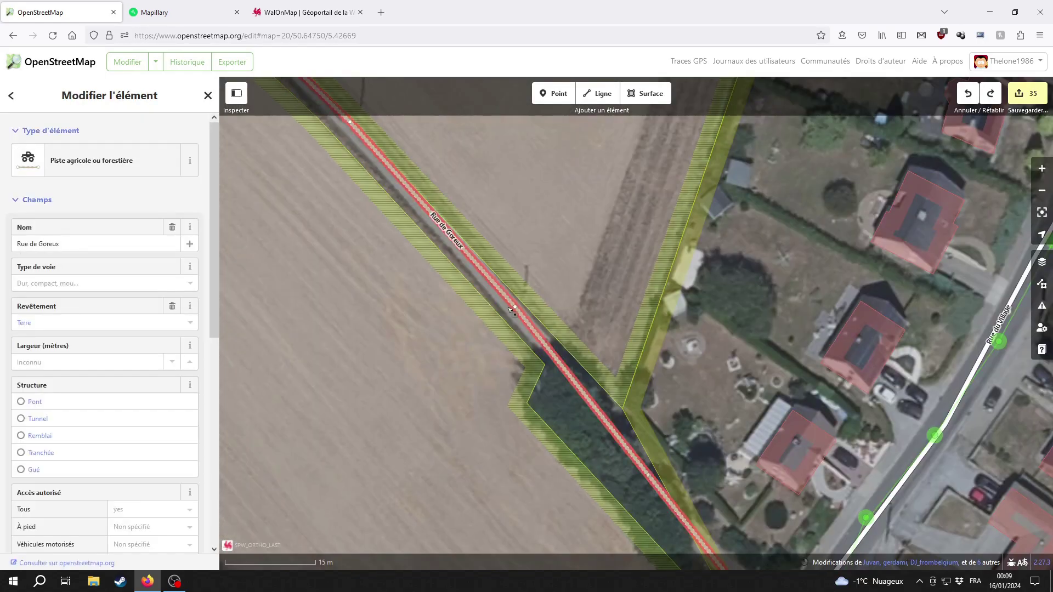
Step: Compare the Rue de Goreux track northwest of Rue du Village with Imagerie numérique PICC SPW(allonie) and inspect its attributes
{"action": "left_click_drag", "start_coordinate": [407, 423], "coordinate": [352, 273]}
{"action": "left_click", "coordinate": [354, 272]}
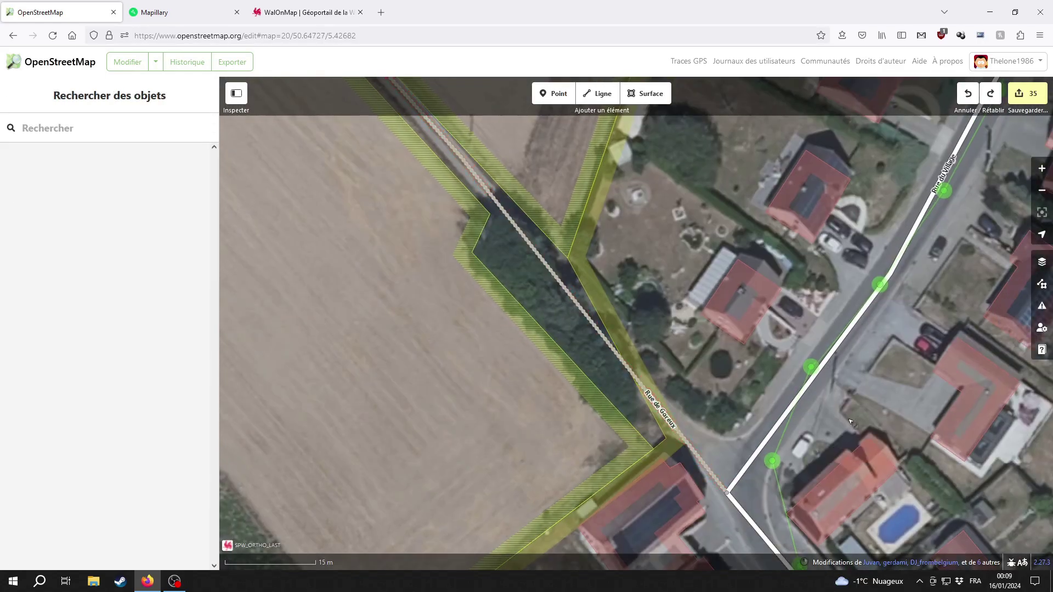
{"action": "left_click", "coordinate": [1041, 262]}
{"action": "left_click", "coordinate": [932, 353]}
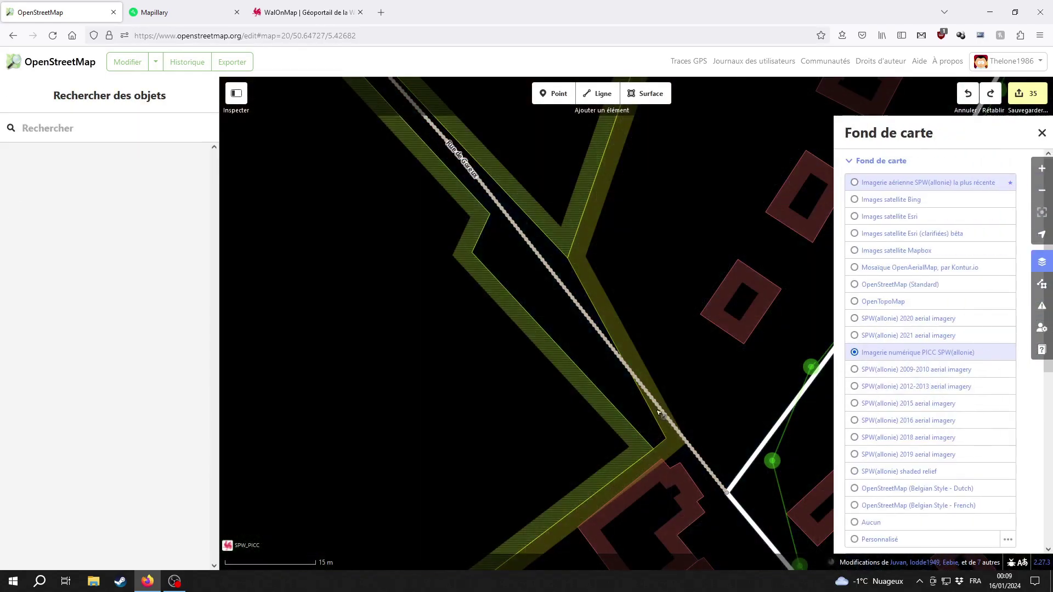
{"action": "left_click_drag", "start_coordinate": [480, 369], "coordinate": [596, 559]}
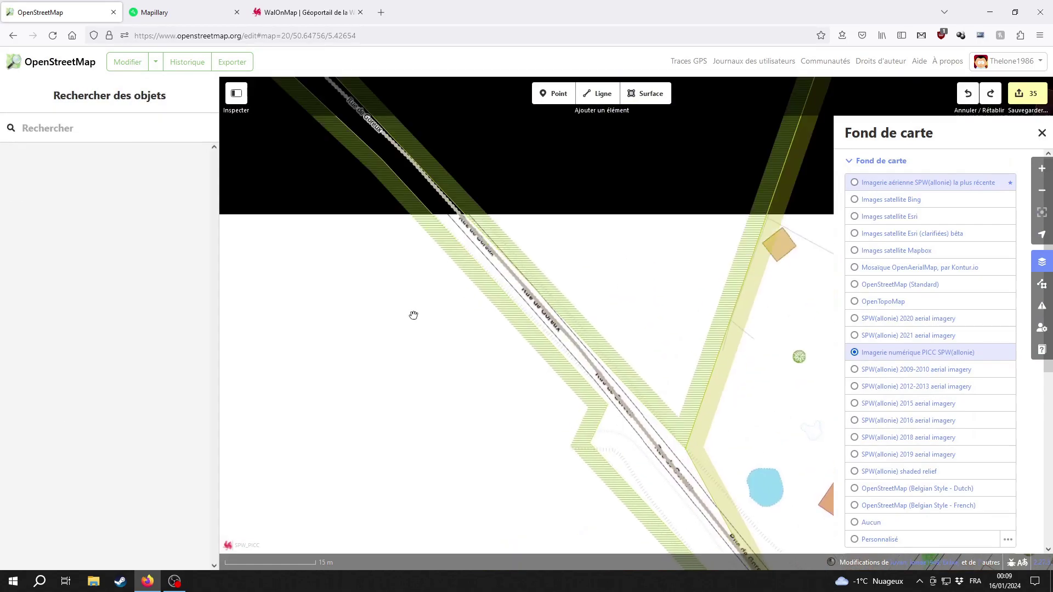
{"action": "left_click_drag", "start_coordinate": [423, 301], "coordinate": [508, 369]}
{"action": "left_click", "coordinate": [576, 318]}
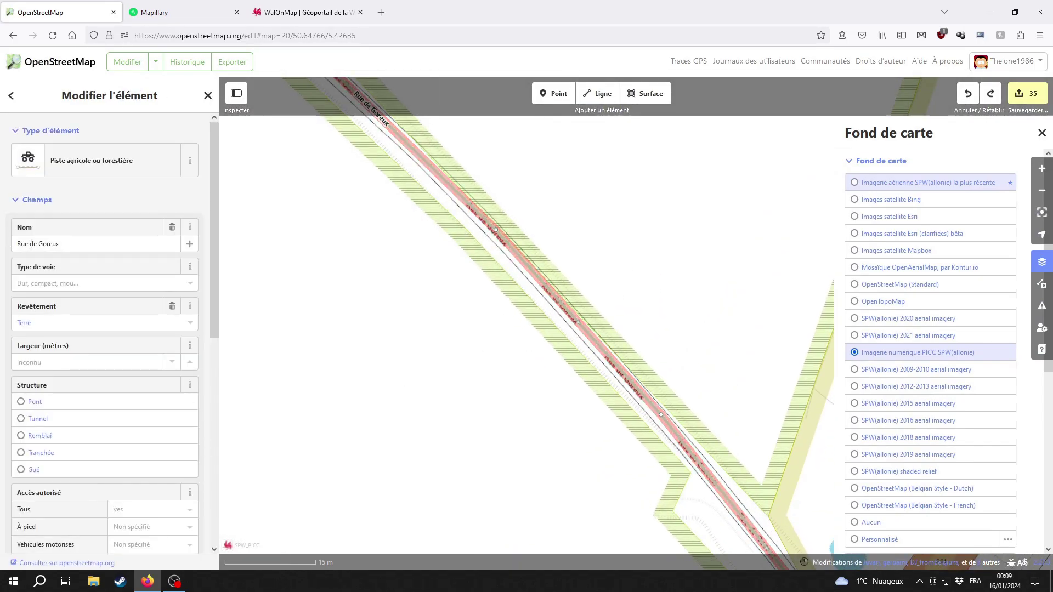
{"action": "scroll", "coordinate": [392, 392], "scroll_direction": "down", "scroll_amount": 5}
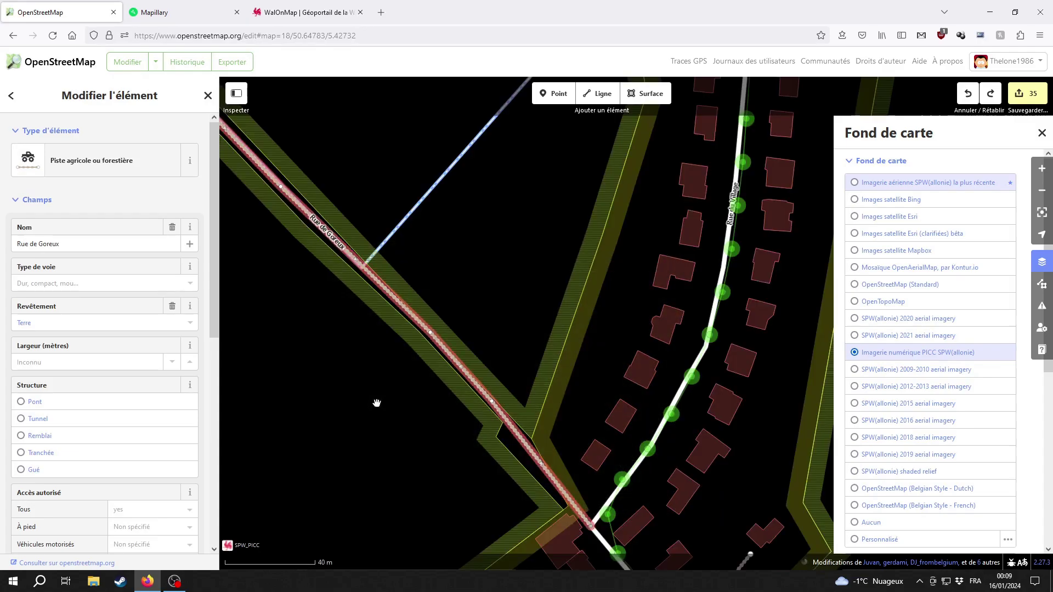
{"action": "left_click_drag", "start_coordinate": [330, 362], "coordinate": [371, 295]}
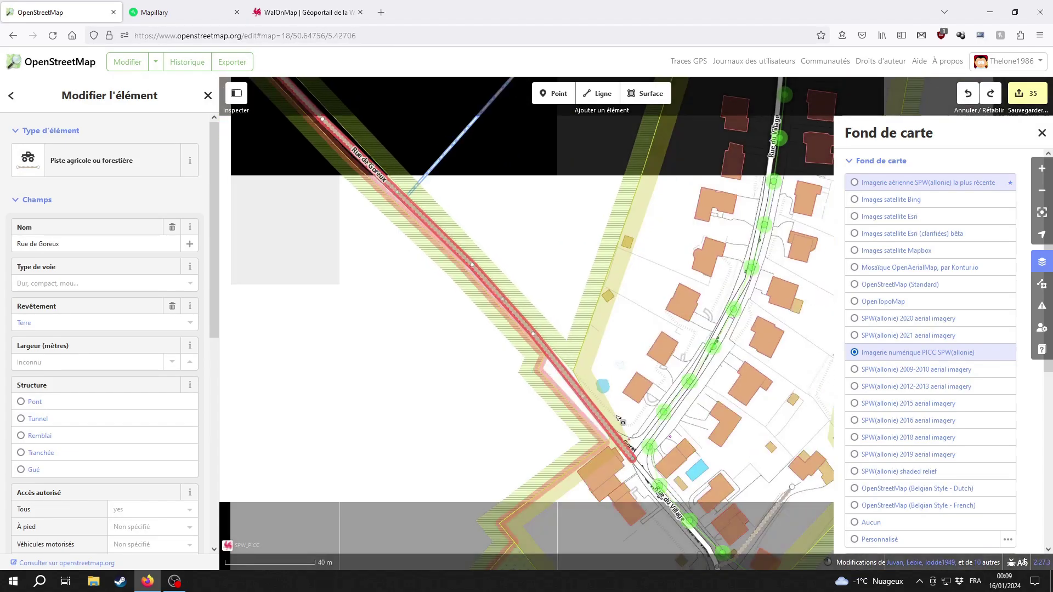
Step: Switch to Mapillary and examine the junction of Rue de Goreux with Rue du Village and the dirt track's entrance in street-level photos
{"action": "scroll", "coordinate": [658, 472], "scroll_direction": "up", "scroll_amount": 3}
{"action": "left_click", "coordinate": [658, 483]}
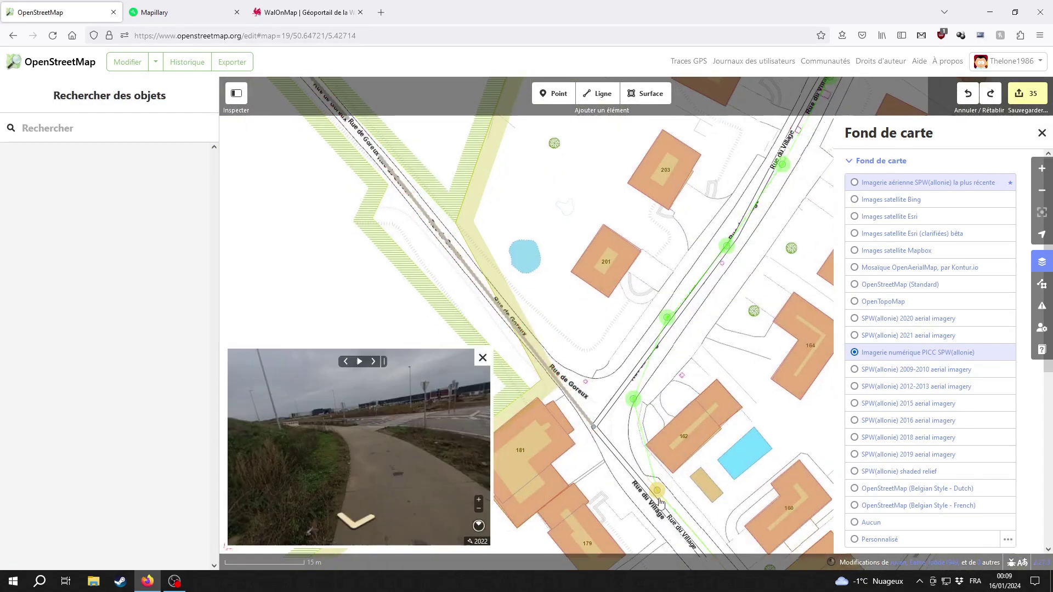
{"action": "left_click", "coordinate": [483, 358]}
{"action": "left_click", "coordinate": [184, 12]}
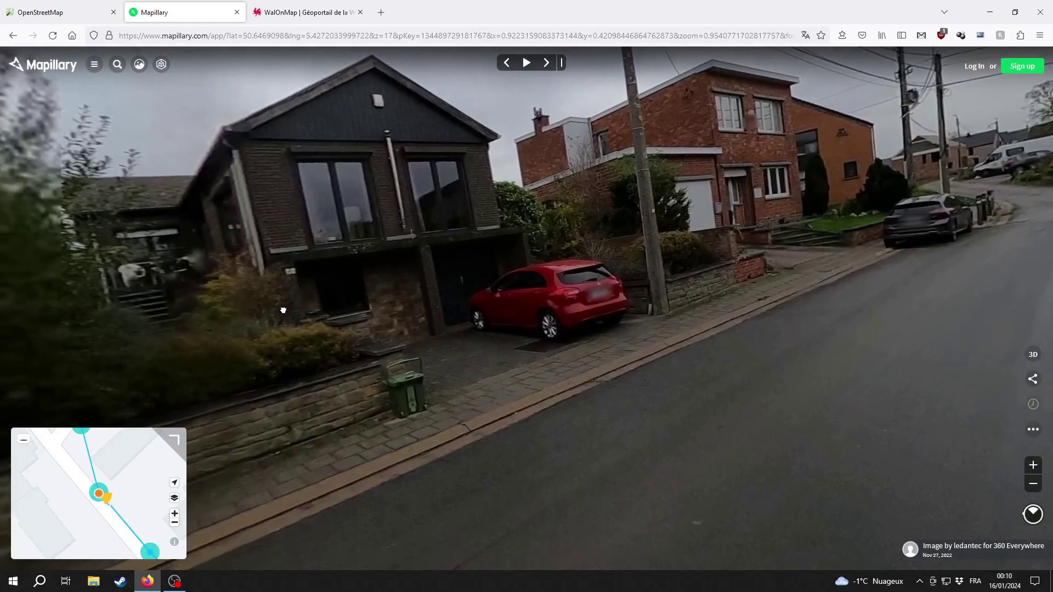
{"action": "left_click_drag", "start_coordinate": [282, 308], "coordinate": [640, 225]}
{"action": "left_click_drag", "start_coordinate": [403, 291], "coordinate": [634, 288]}
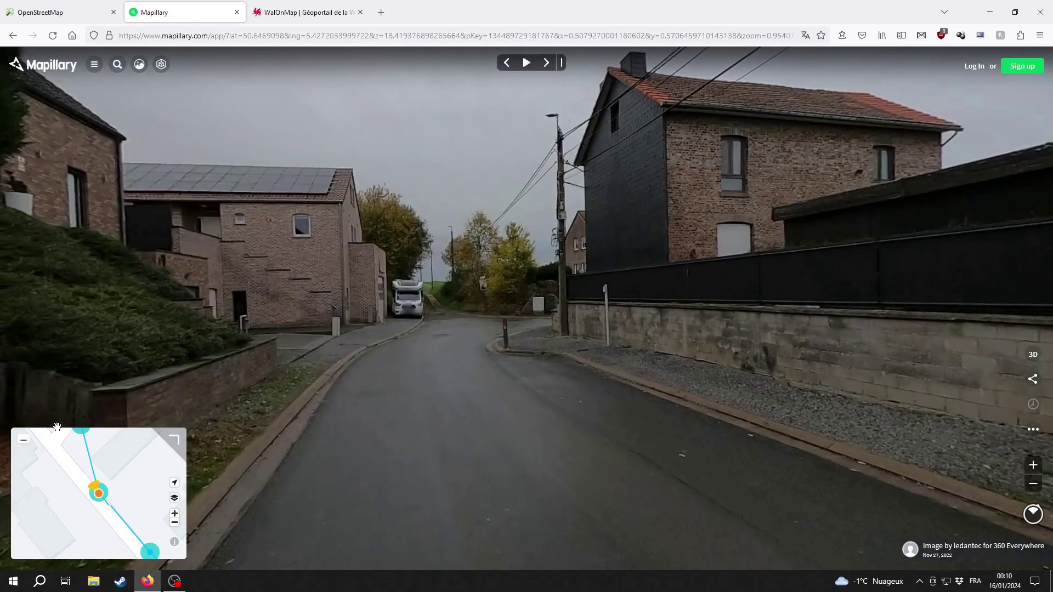
{"action": "left_click", "coordinate": [86, 451]}
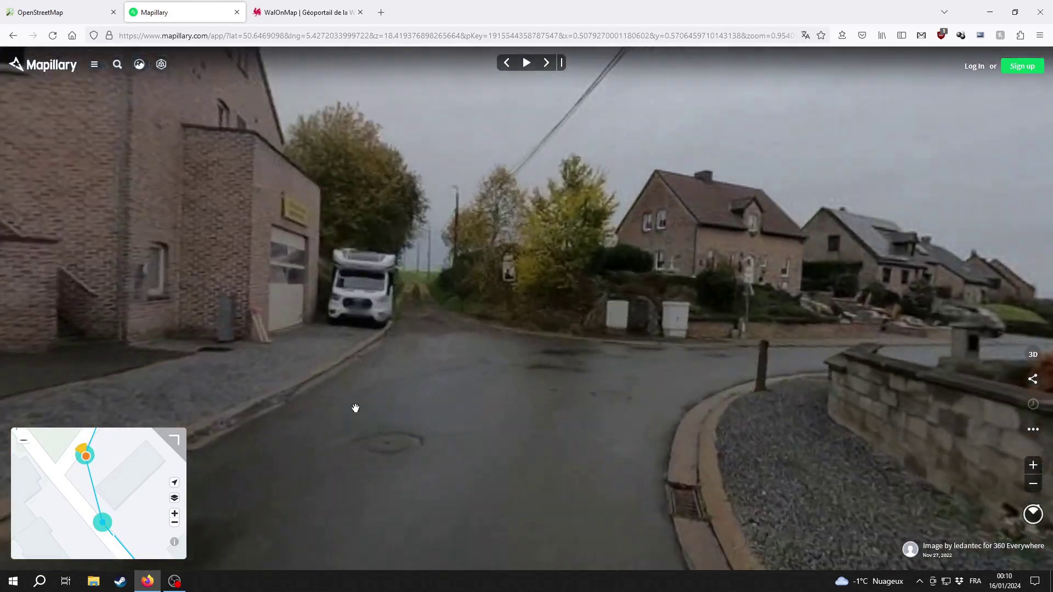
{"action": "scroll", "coordinate": [377, 346], "scroll_direction": "up", "scroll_amount": 5}
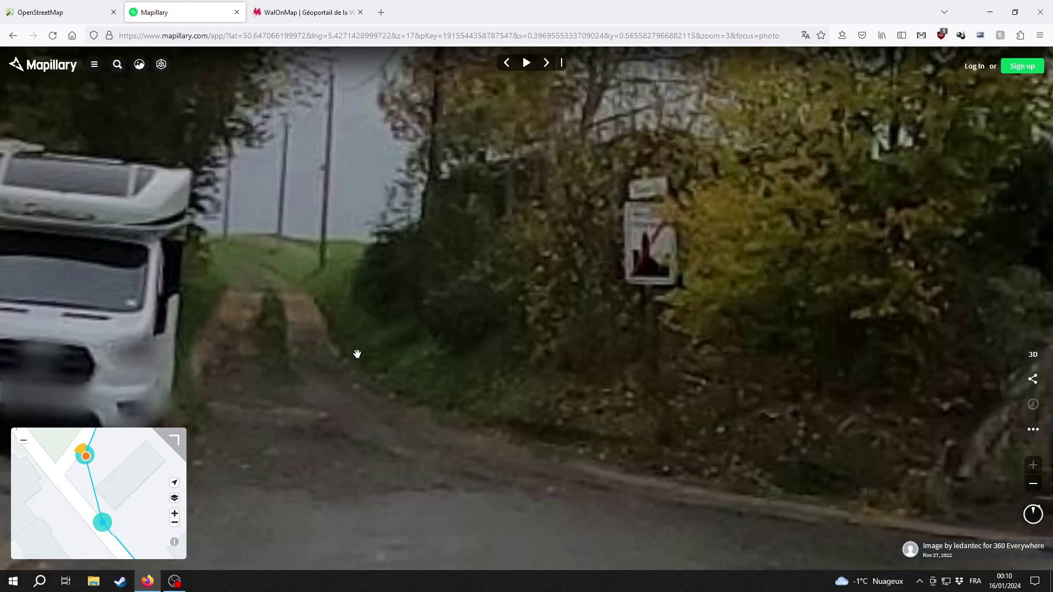
{"action": "scroll", "coordinate": [309, 374], "scroll_direction": "down", "scroll_amount": 5}
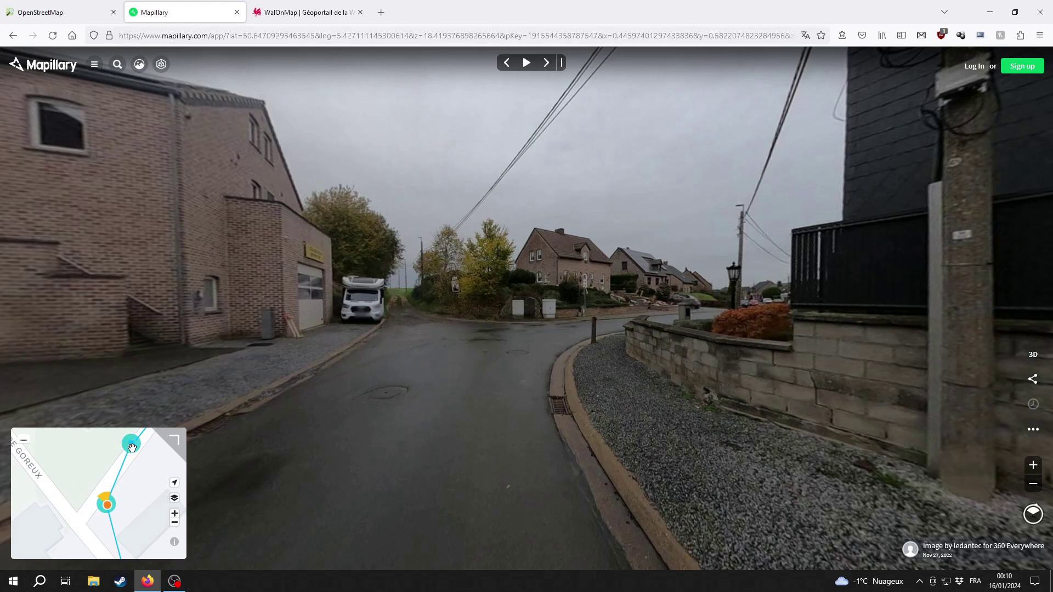
{"action": "left_click", "coordinate": [132, 447]}
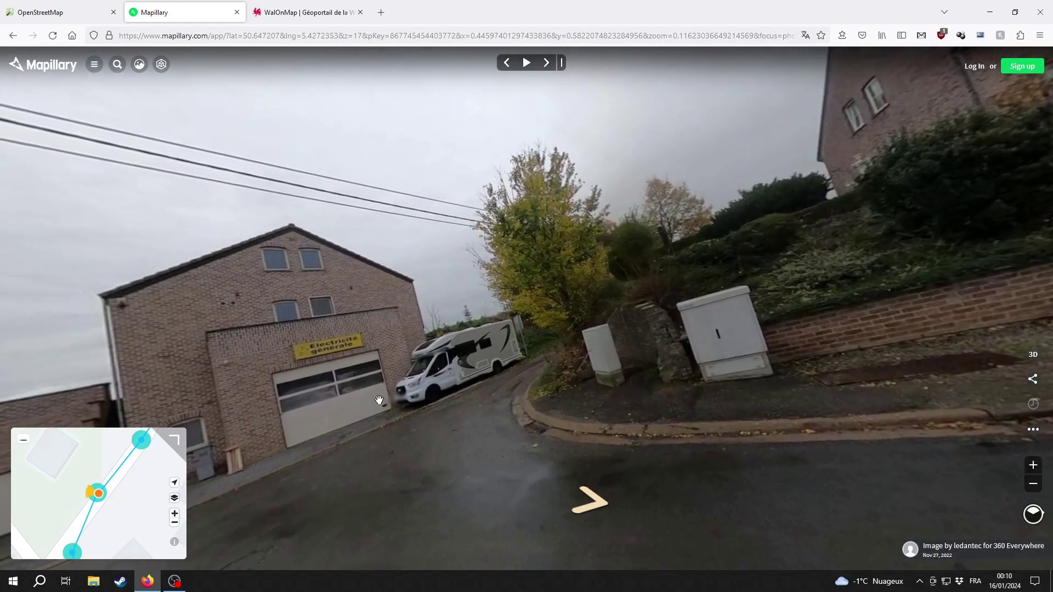
{"action": "left_click", "coordinate": [73, 550]}
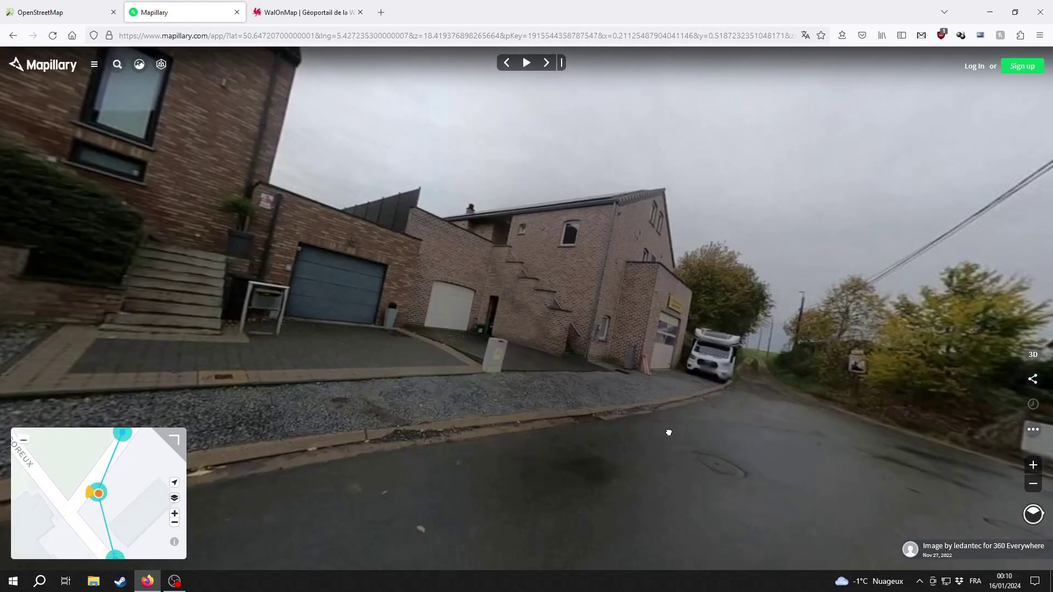
Step: Switch to WalOnMap and examine Rue de Goreux northwest of Rue du Village on the aerial map with cadastral parcels
{"action": "key", "text": "ctrl+shift+Tab"}
{"action": "key", "text": "Escape"}
{"action": "key", "text": "ctrl+Tab"}
{"action": "scroll", "coordinate": [618, 310], "scroll_direction": "down", "scroll_amount": 1}
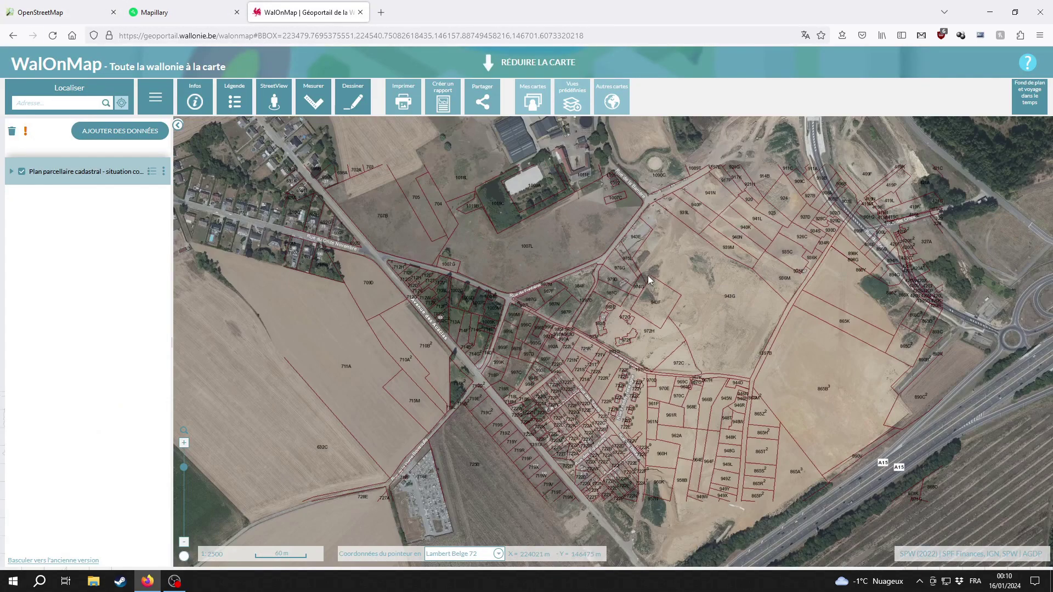
{"action": "left_click_drag", "start_coordinate": [732, 151], "coordinate": [607, 343]}
{"action": "left_click_drag", "start_coordinate": [670, 137], "coordinate": [570, 439]}
{"action": "left_click_drag", "start_coordinate": [647, 181], "coordinate": [592, 329]}
{"action": "left_click_drag", "start_coordinate": [631, 247], "coordinate": [638, 308]}
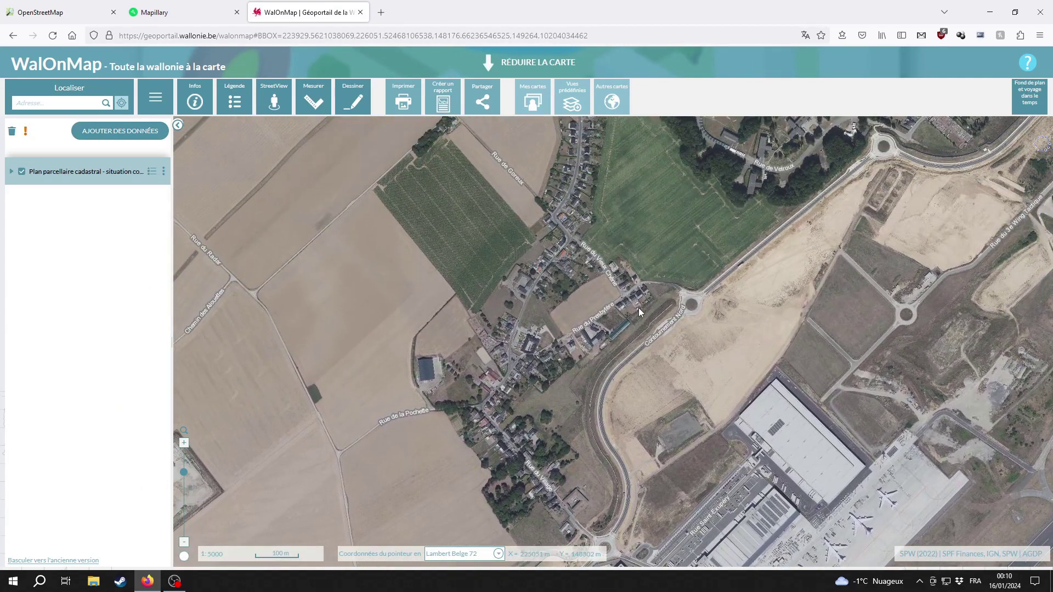
{"action": "left_click_drag", "start_coordinate": [482, 380], "coordinate": [416, 494]}
{"action": "left_click_drag", "start_coordinate": [548, 274], "coordinate": [548, 378]}
{"action": "left_click_drag", "start_coordinate": [518, 187], "coordinate": [649, 316]}
{"action": "scroll", "coordinate": [614, 434], "scroll_direction": "up", "scroll_amount": 3}
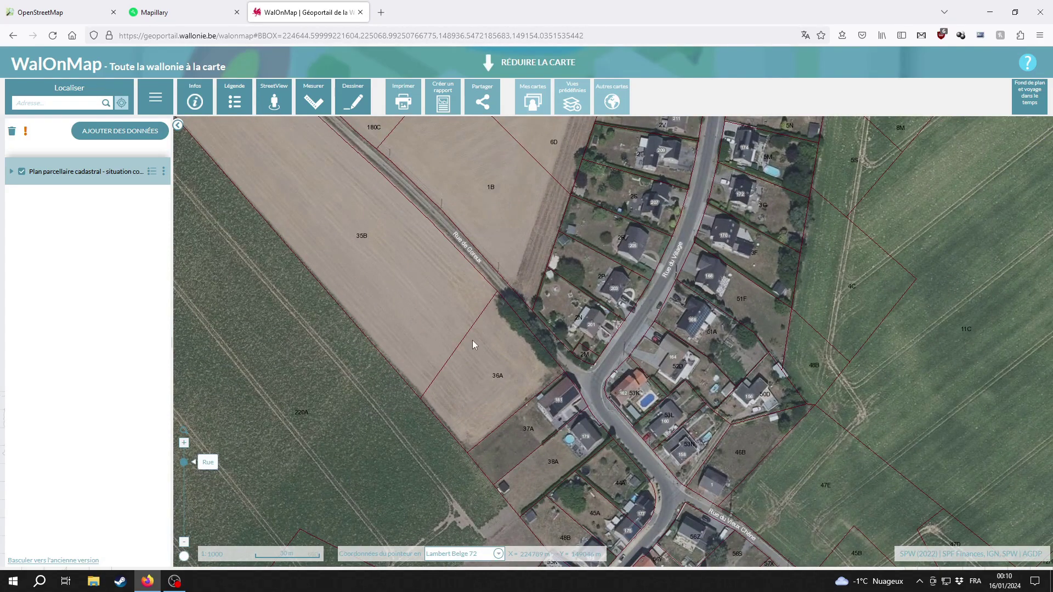
{"action": "left_click_drag", "start_coordinate": [402, 247], "coordinate": [706, 419]}
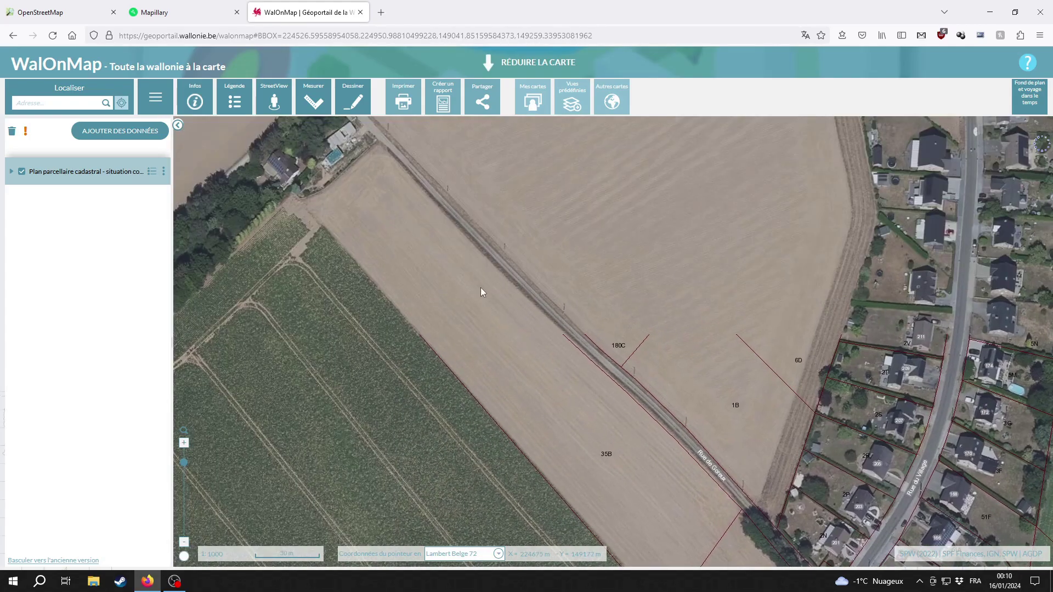
{"action": "left_click_drag", "start_coordinate": [431, 117], "coordinate": [453, 304]}
{"action": "scroll", "coordinate": [524, 364], "scroll_direction": "up", "scroll_amount": 1}
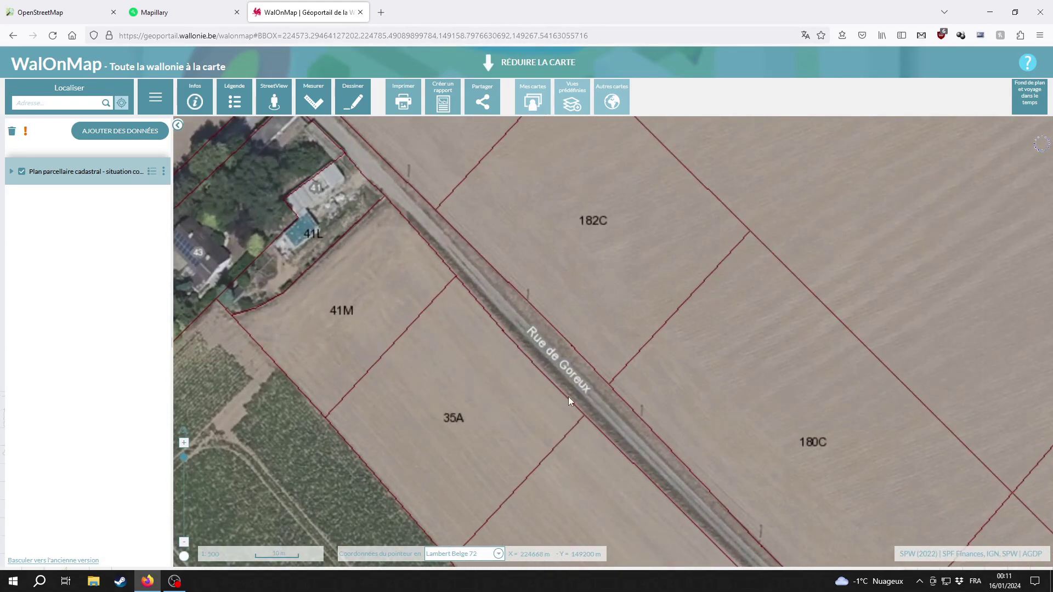
Step: Recheck the Rue de Goreux track entrance in Mapillary and set the OpenStreetMap editor's background to Imagerie aérienne SPW(allonie) la plus récente
{"action": "left_click", "coordinate": [163, 10]}
{"action": "scroll", "coordinate": [508, 354], "scroll_direction": "up", "scroll_amount": 5}
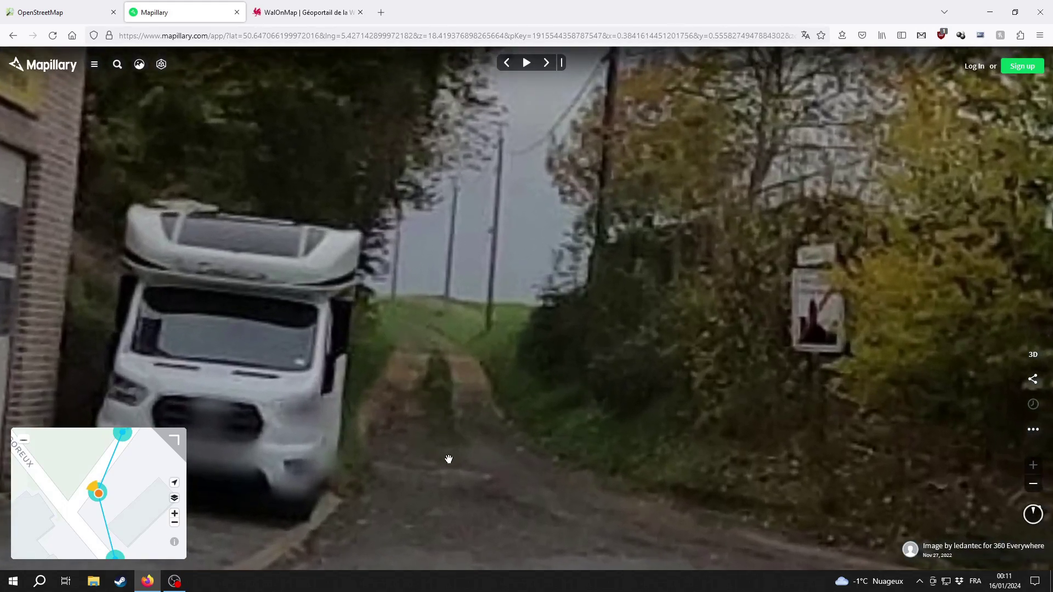
{"action": "left_click", "coordinate": [113, 5]}
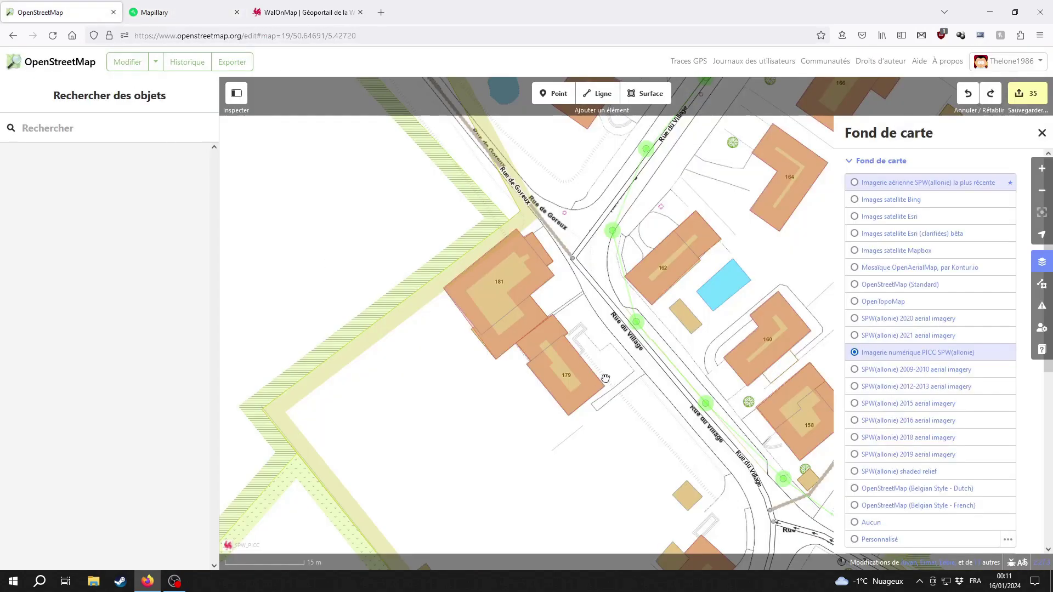
{"action": "left_click", "coordinate": [934, 182]}
{"action": "scroll", "coordinate": [678, 343], "scroll_direction": "up", "scroll_amount": 4}
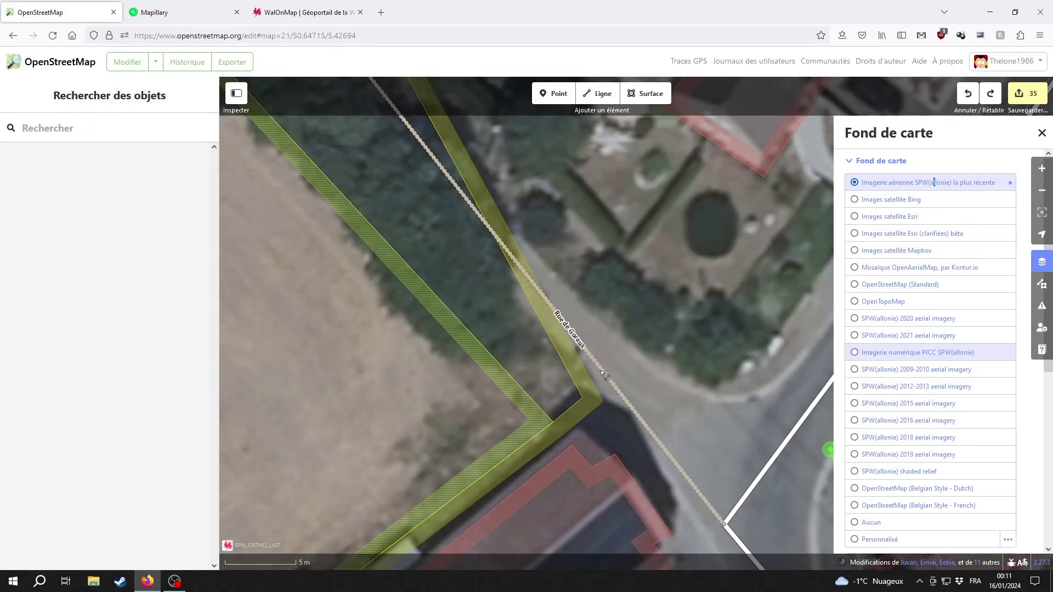
Step: Examine the Rue de Goreux track from Rue du Village to its northwestern junction, along with the administrative boundary beside it
{"action": "left_click", "coordinate": [603, 375]}
{"action": "scroll", "coordinate": [324, 385], "scroll_direction": "down", "scroll_amount": 3}
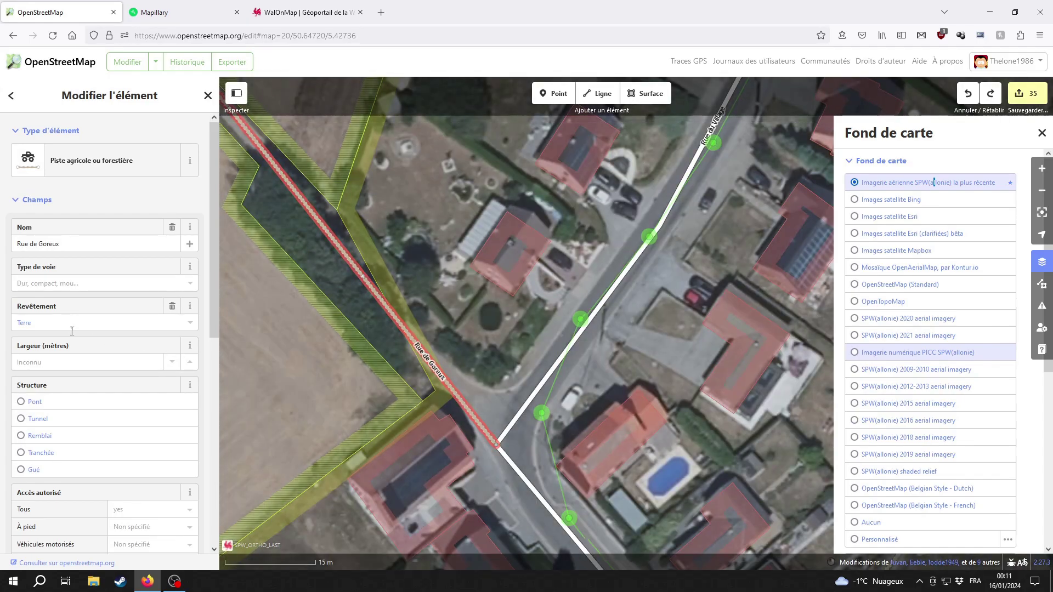
{"action": "left_click_drag", "start_coordinate": [283, 369], "coordinate": [397, 329]}
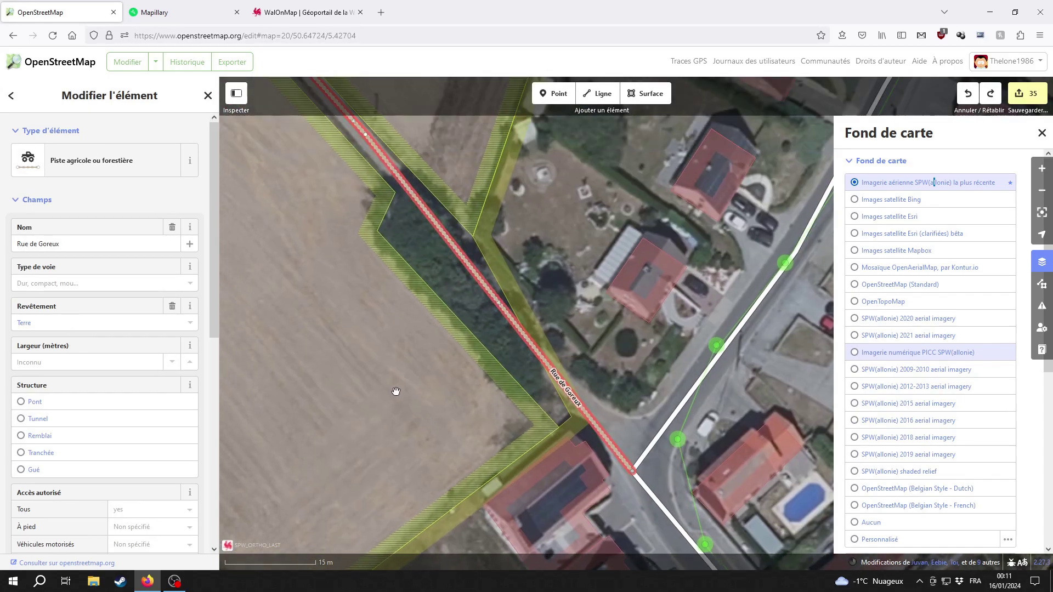
{"action": "scroll", "coordinate": [395, 331], "scroll_direction": "down", "scroll_amount": 3}
{"action": "left_click_drag", "start_coordinate": [409, 332], "coordinate": [506, 462]}
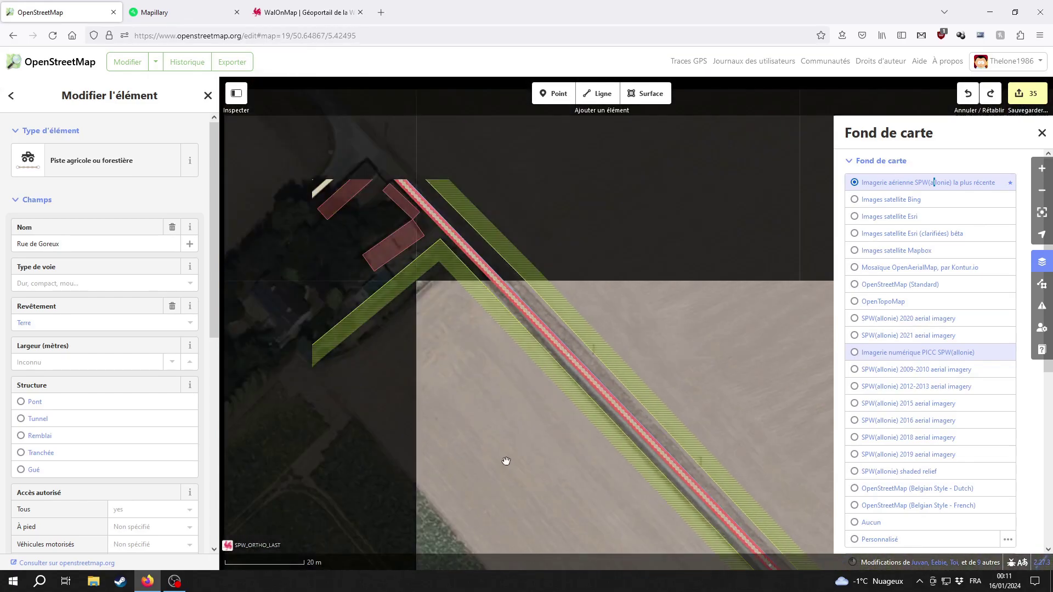
{"action": "left_click_drag", "start_coordinate": [435, 376], "coordinate": [447, 383]}
{"action": "scroll", "coordinate": [474, 269], "scroll_direction": "up", "scroll_amount": 2}
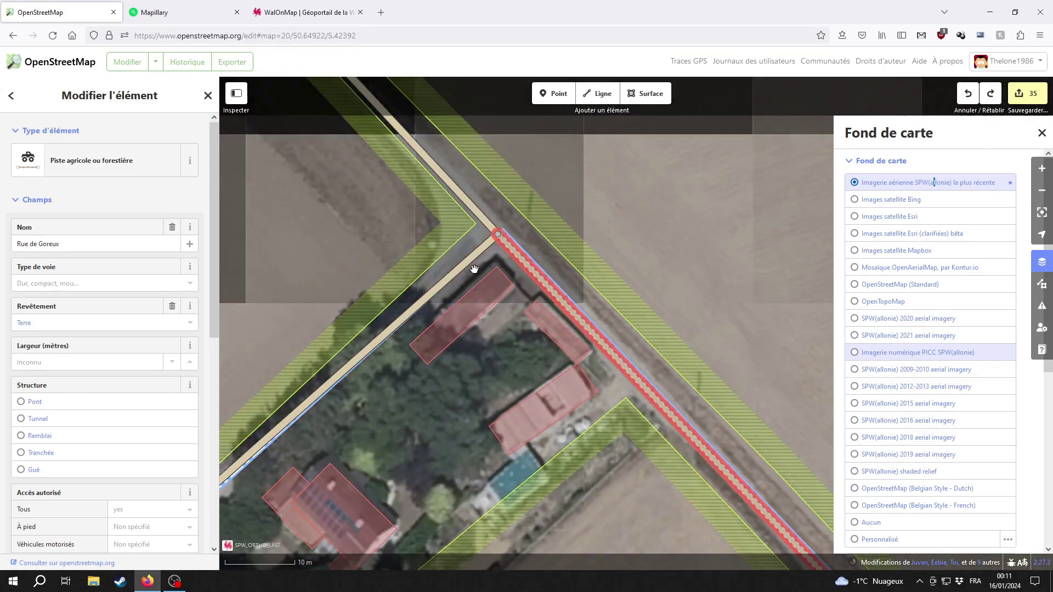
{"action": "left_click", "coordinate": [333, 385]}
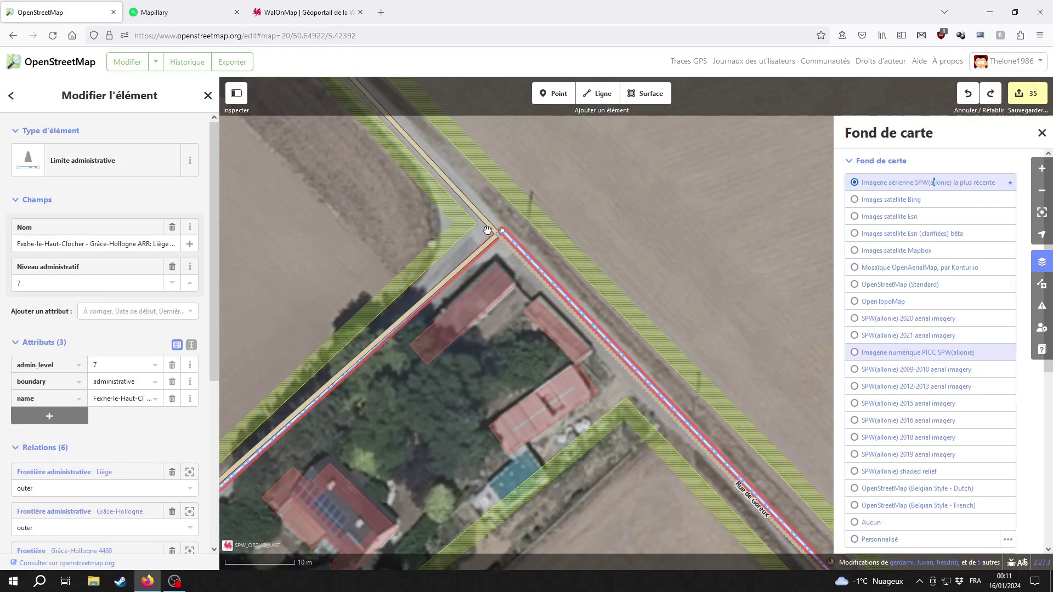
Step: Reclassify the Rue de Goreux track as Route mineure ou non classifiée
{"action": "left_click", "coordinate": [480, 209]}
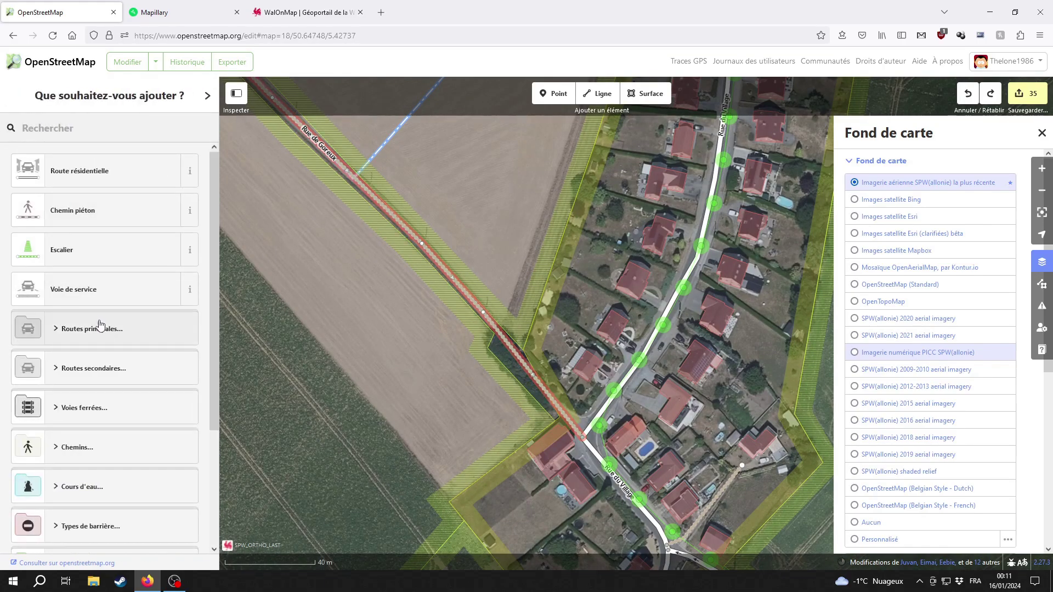
{"action": "left_click", "coordinate": [103, 373]}
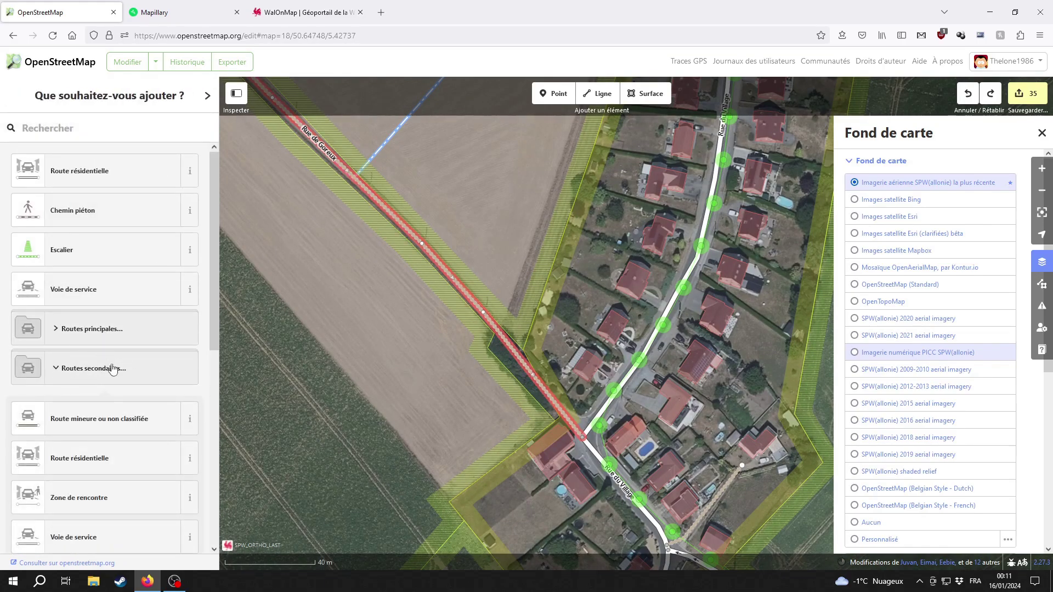
{"action": "left_click", "coordinate": [123, 418]}
Step: Inspect the attributes of Rue de Goreux, including its surface, and the surroundings of its junction with Rue du Village
{"action": "left_click_drag", "start_coordinate": [281, 284], "coordinate": [526, 400]}
{"action": "left_click", "coordinate": [505, 334]}
{"action": "left_click", "coordinate": [509, 224]}
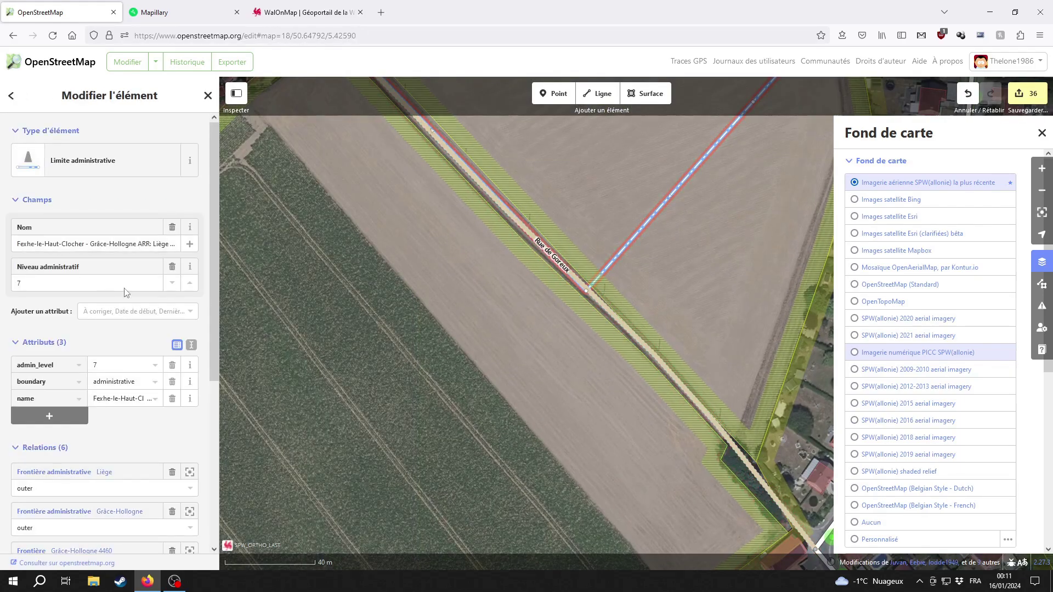
{"action": "left_click", "coordinate": [614, 318]}
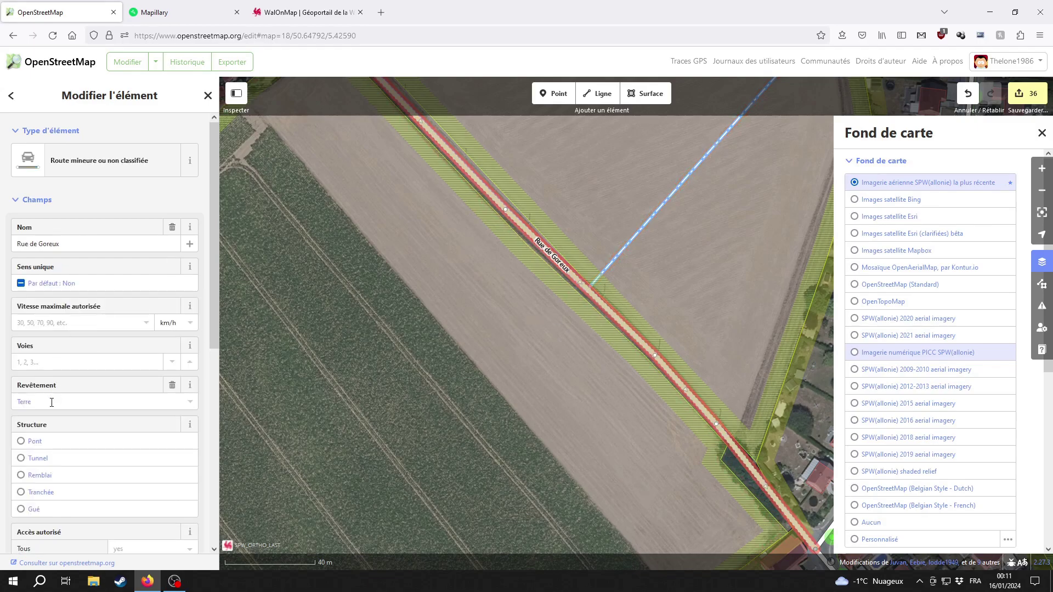
{"action": "left_click", "coordinate": [77, 402]}
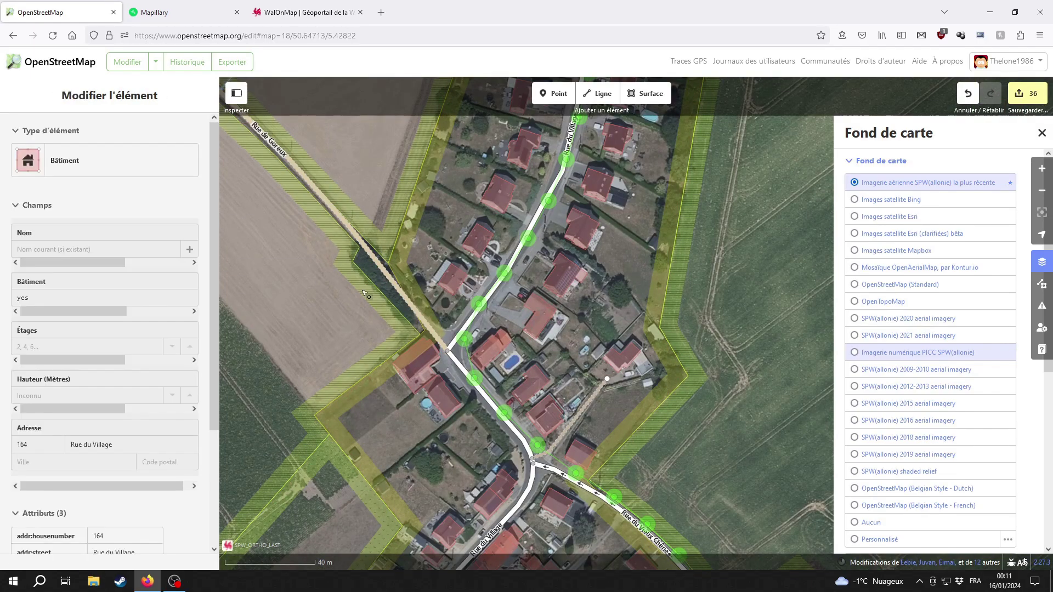
{"action": "left_click", "coordinate": [384, 274]}
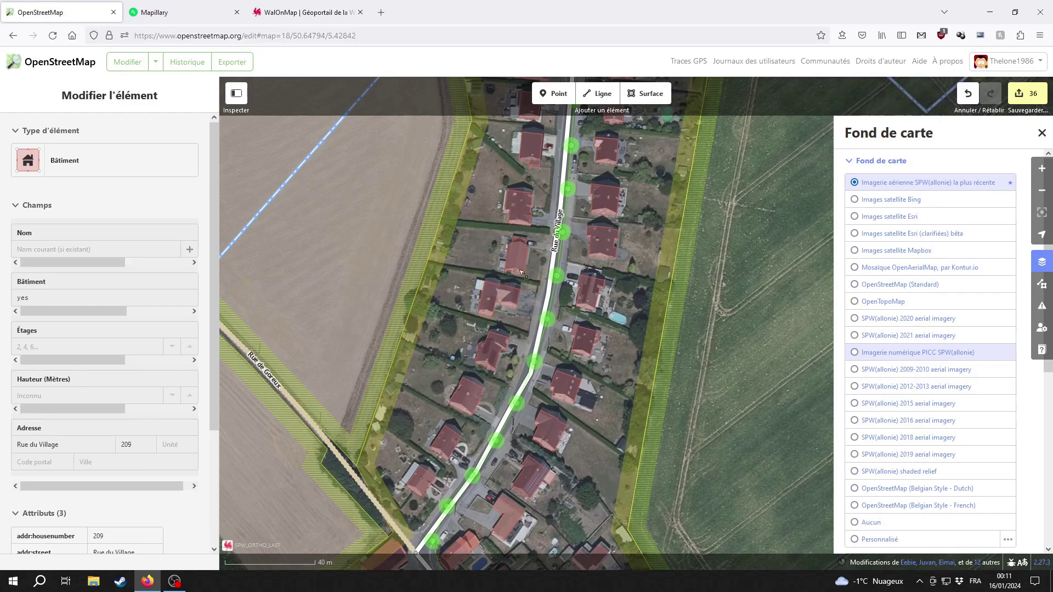
{"action": "key", "text": "Escape"}
Step: Update the obsolete tags of the retention basin beside Rue de Velroux using the suggested fix
{"action": "left_click_drag", "start_coordinate": [522, 272], "coordinate": [554, 466]}
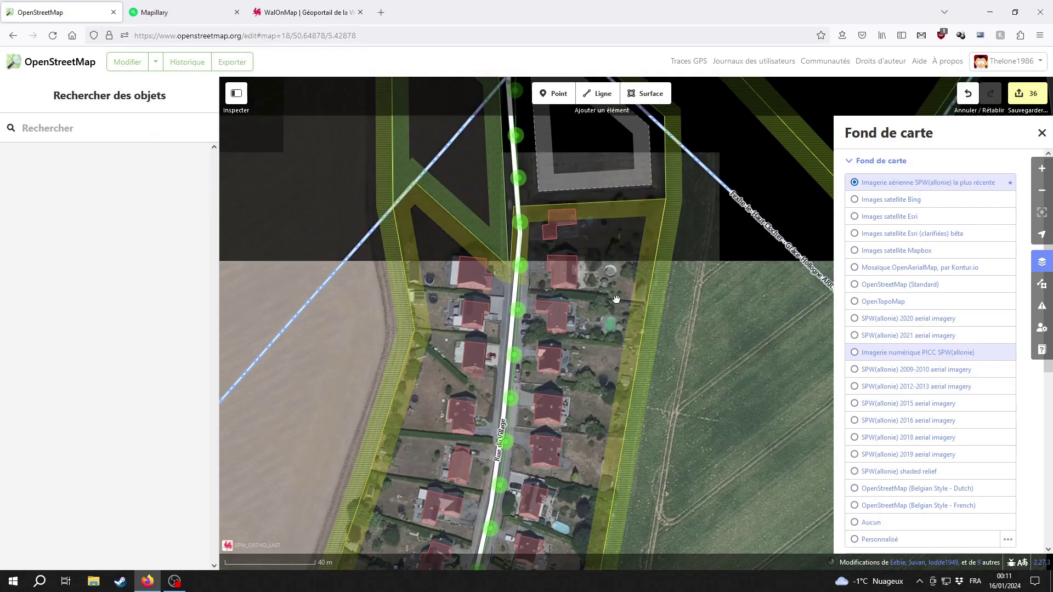
{"action": "left_click_drag", "start_coordinate": [549, 165], "coordinate": [570, 357]}
{"action": "left_click", "coordinate": [547, 347]}
{"action": "left_click", "coordinate": [547, 346]}
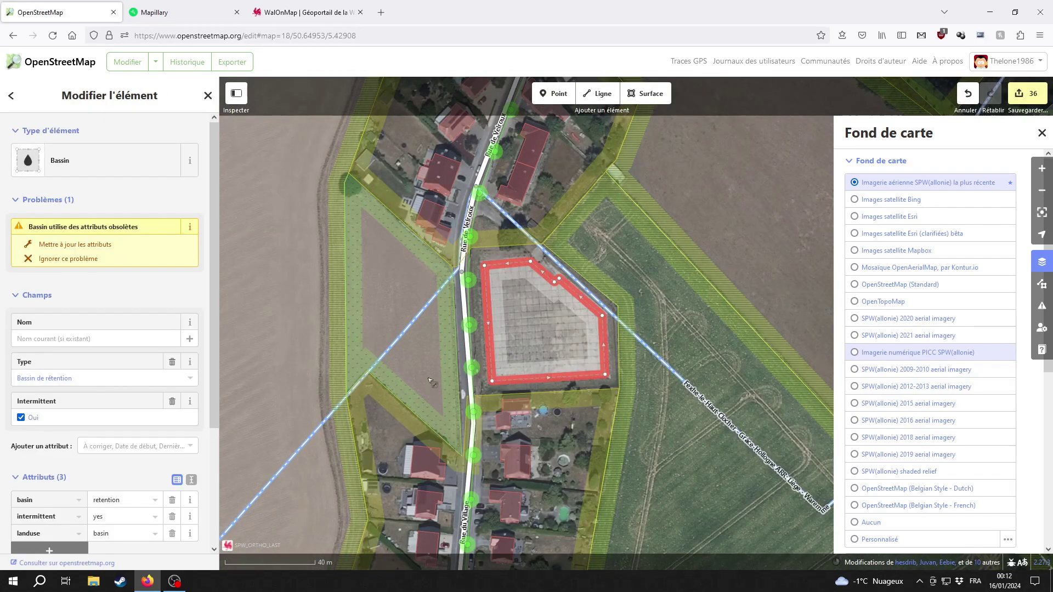
{"action": "left_click", "coordinate": [87, 245]}
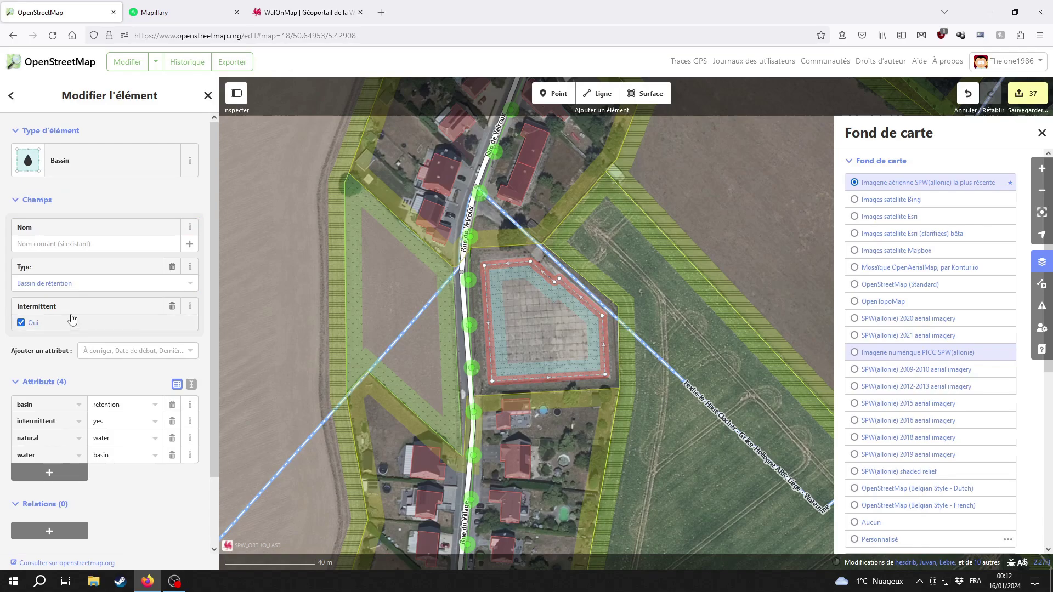
{"action": "left_click", "coordinate": [522, 322]}
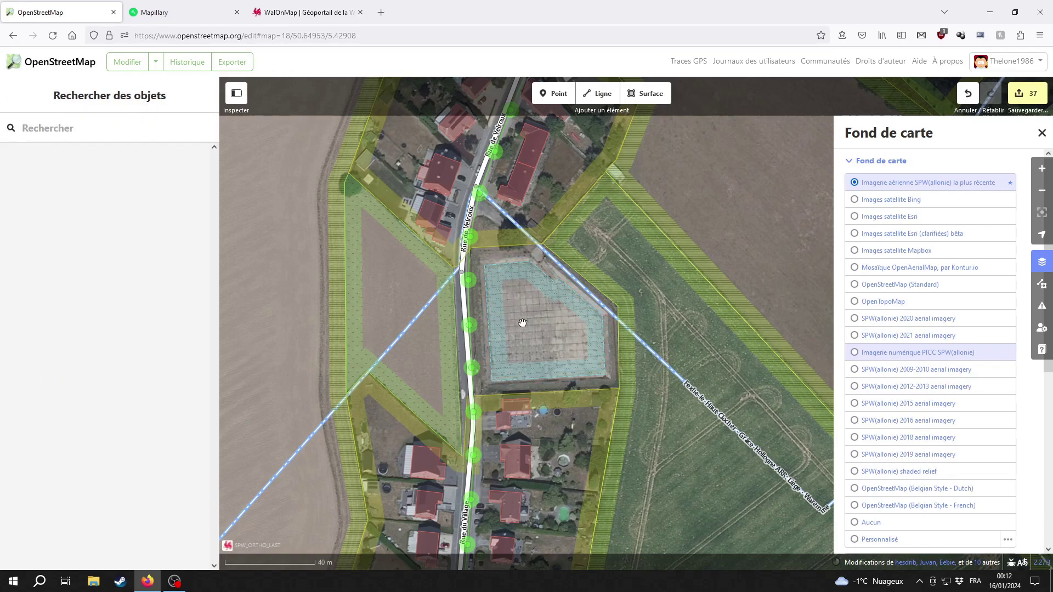
Step: Close the background settings and prepare the upload with comment "Mises à jour diverses sur Bierset (modifications de rues)" and source Photos de la rue
{"action": "mouse_move", "coordinate": [524, 328]}
{"action": "left_mouse_down"}
{"action": "mouse_move", "coordinate": [616, 334]}
{"action": "mouse_move", "coordinate": [521, 209]}
{"action": "mouse_move", "coordinate": [548, 356]}
{"action": "mouse_move", "coordinate": [356, 263]}
{"action": "left_mouse_up"}
{"action": "left_click_drag", "start_coordinate": [479, 244], "coordinate": [333, 379]}
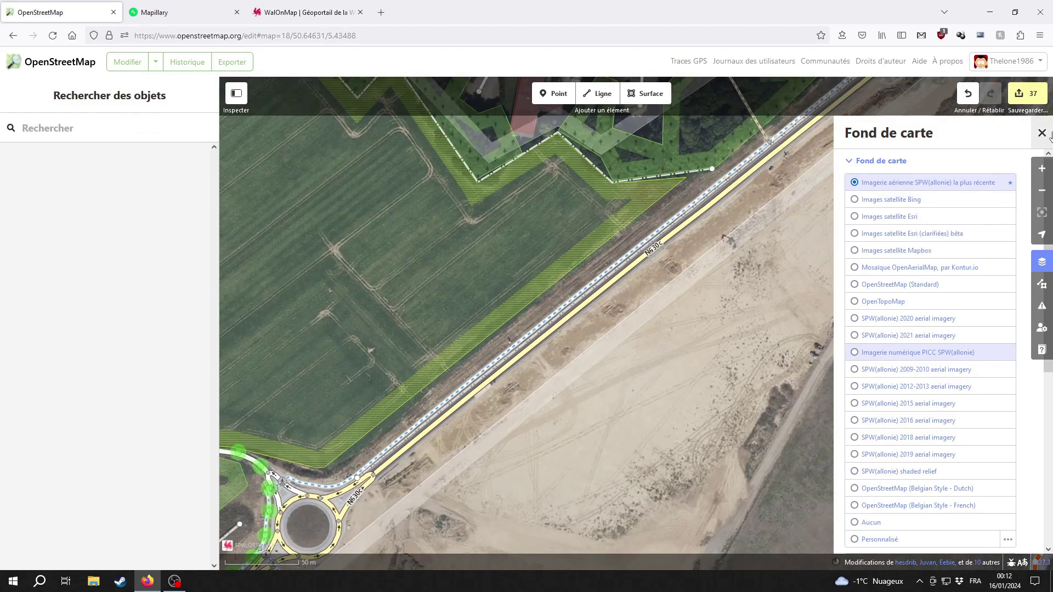
{"action": "key", "text": "b"}
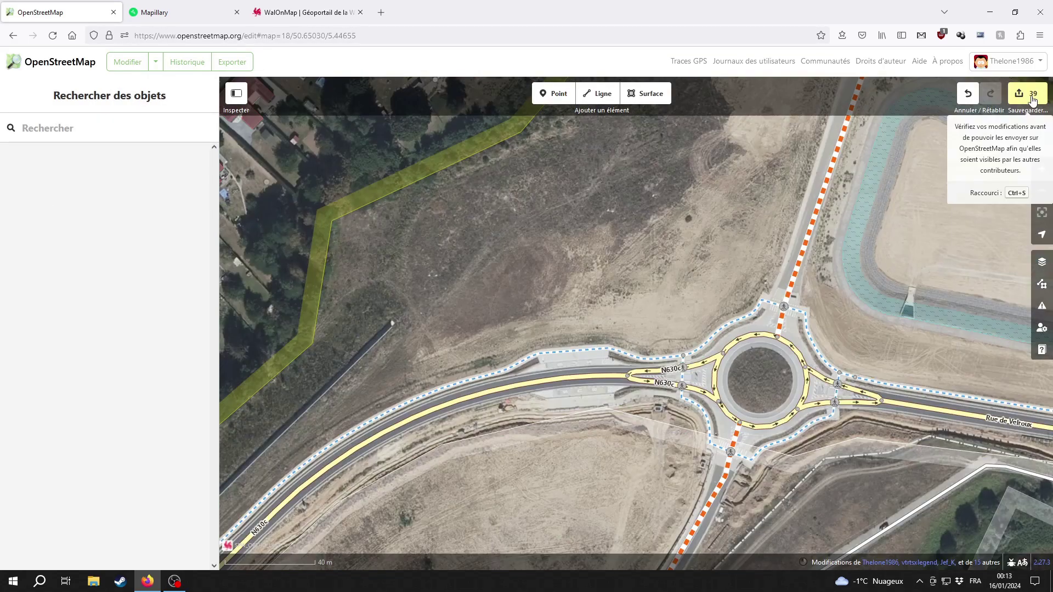
{"action": "left_click", "coordinate": [1027, 93]}
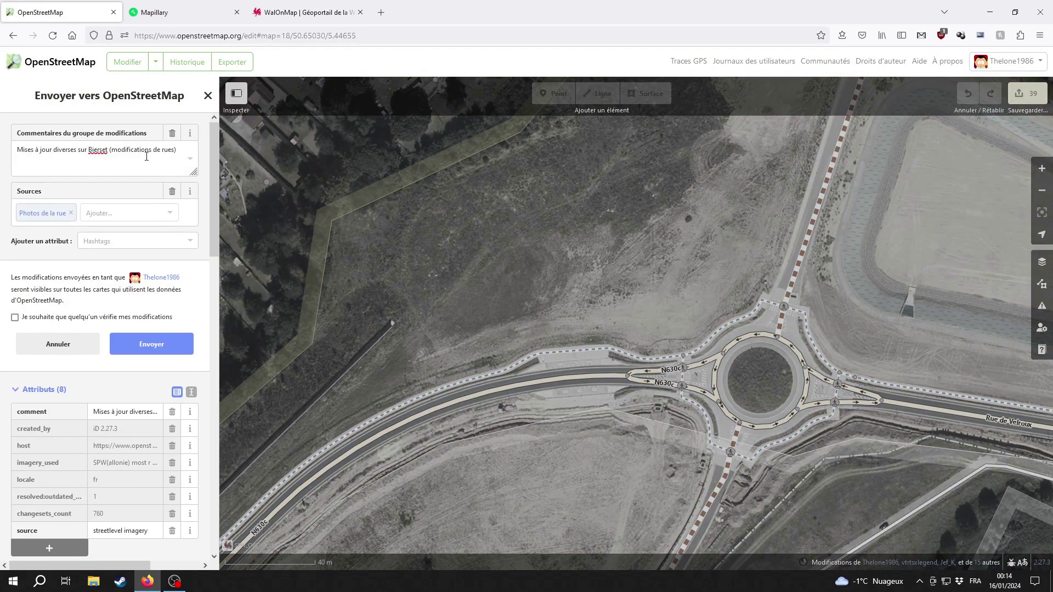
Step: Review the list of created, modified and deleted objects, and upload the changeset
{"action": "scroll", "coordinate": [73, 435], "scroll_direction": "down", "scroll_amount": 15}
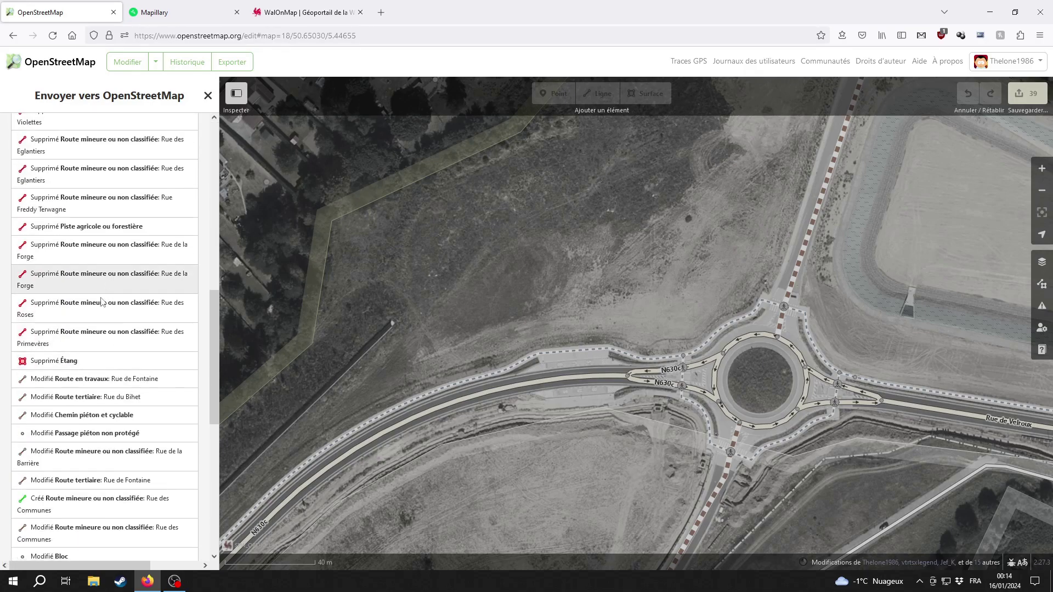
{"action": "scroll", "coordinate": [92, 189], "scroll_direction": "down", "scroll_amount": 4}
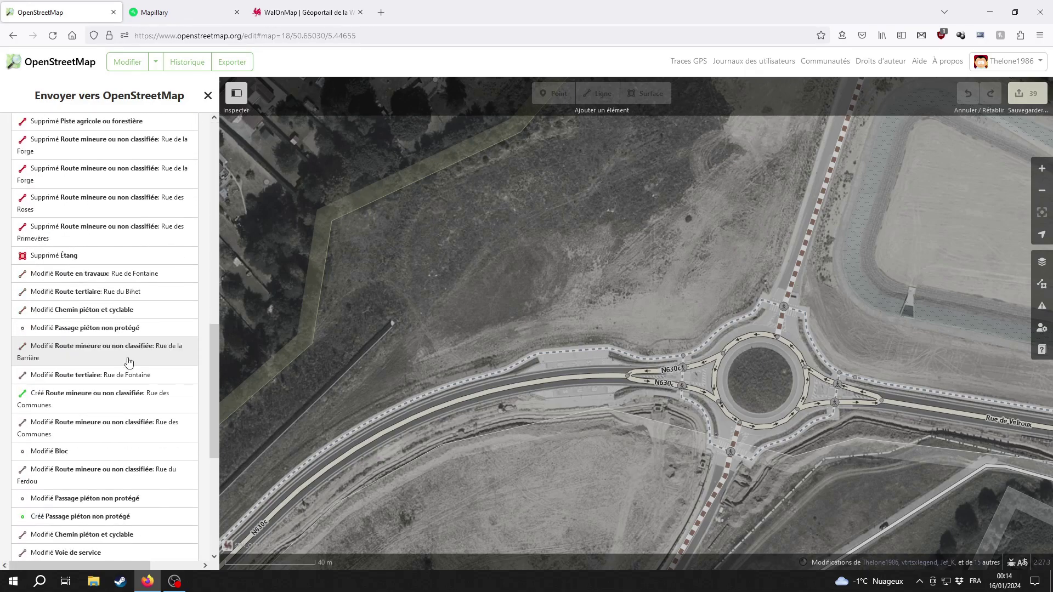
{"action": "scroll", "coordinate": [114, 377], "scroll_direction": "down", "scroll_amount": 10}
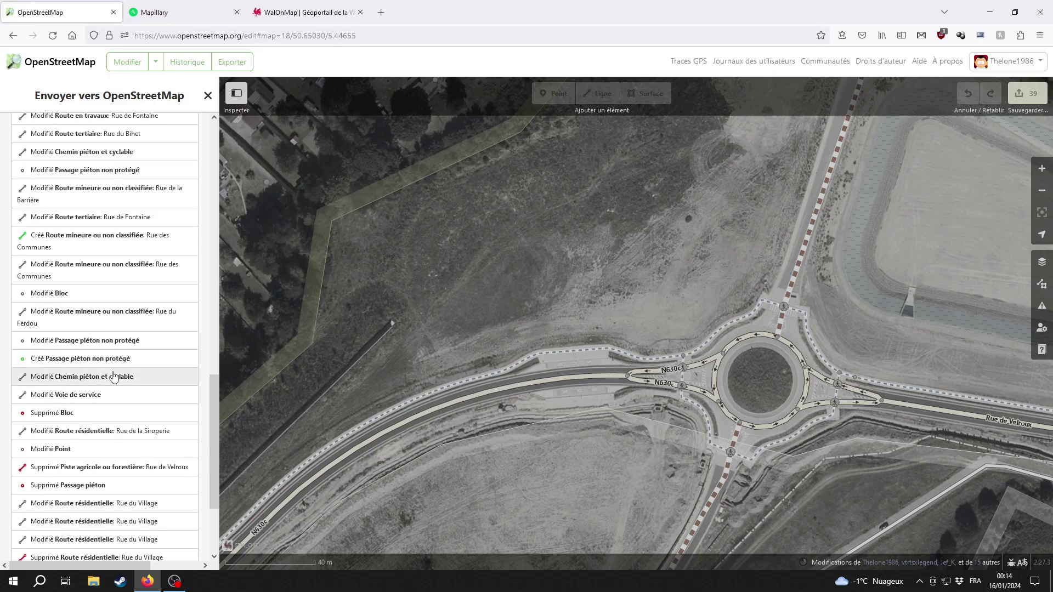
{"action": "scroll", "coordinate": [85, 488], "scroll_direction": "up", "scroll_amount": 20}
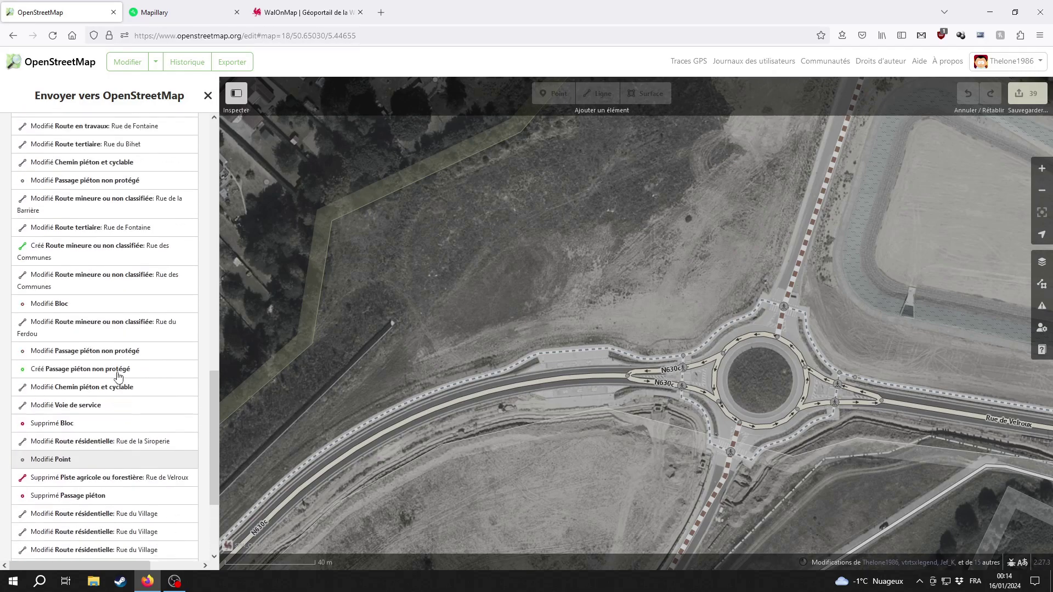
{"action": "scroll", "coordinate": [132, 380], "scroll_direction": "up", "scroll_amount": 5}
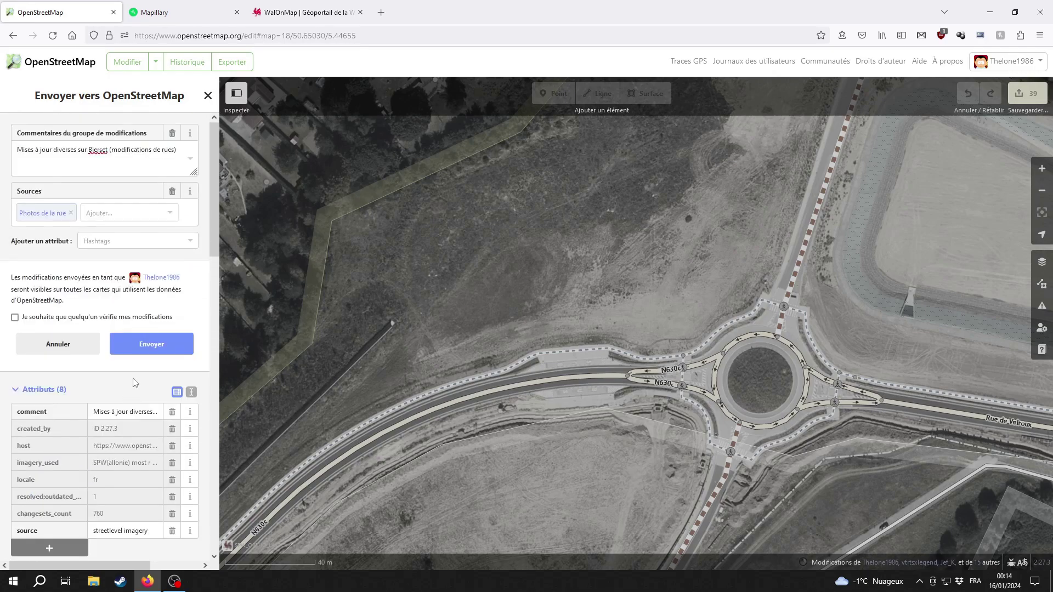
{"action": "left_click", "coordinate": [156, 345]}
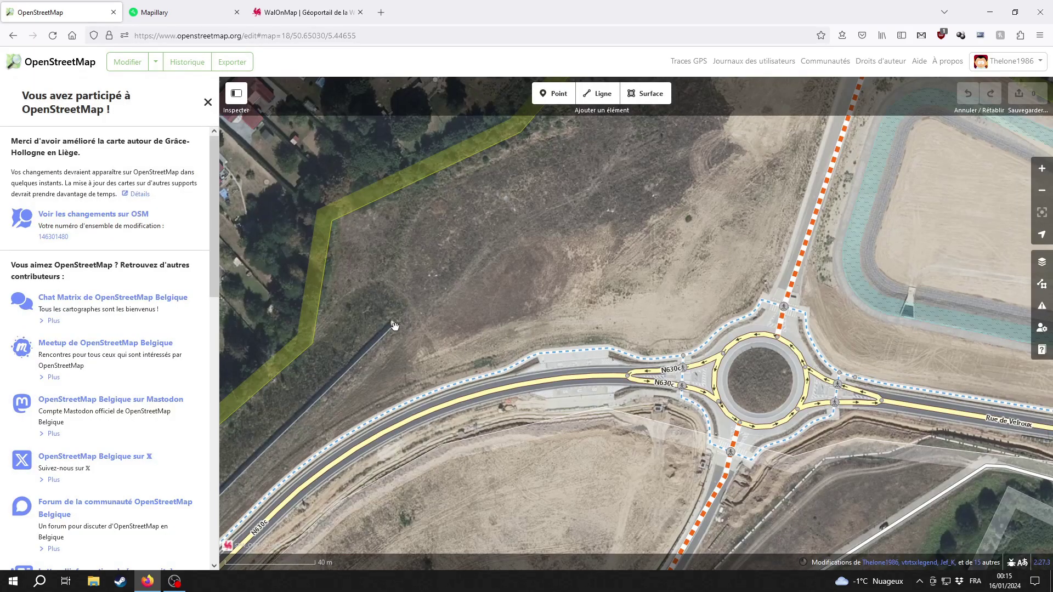
Step: Return to the standard map view and close the Mapillary and WalOnMap pages
{"action": "left_click", "coordinate": [8, 71]}
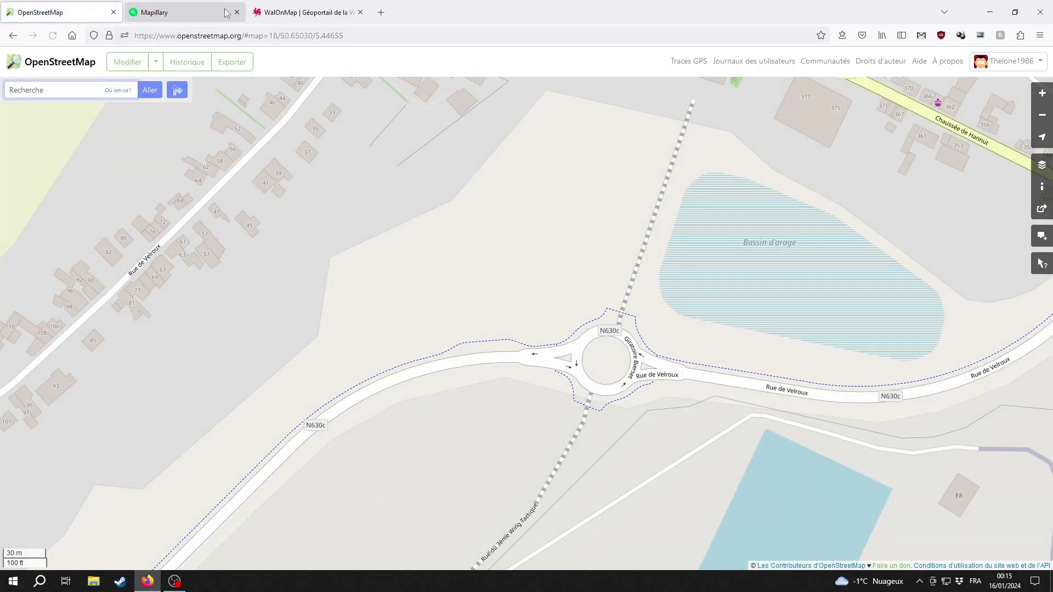
{"action": "left_click", "coordinate": [227, 12]}
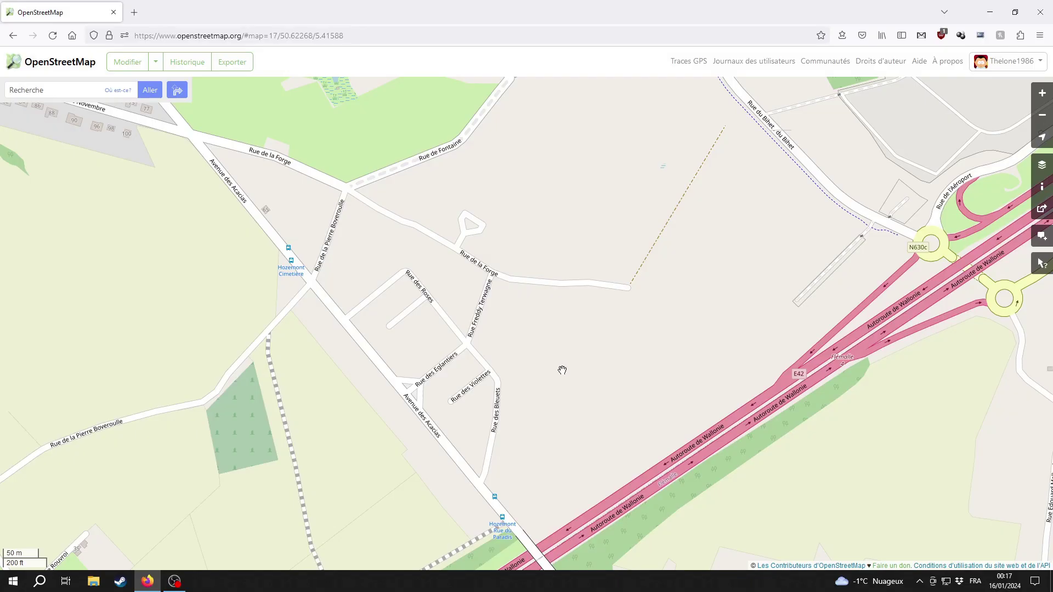
Step: Reload the map around Rue de la Forge and check the rendering of the edited streets there and along Rue de Fontaine
{"action": "left_click_drag", "start_coordinate": [561, 369], "coordinate": [568, 368]}
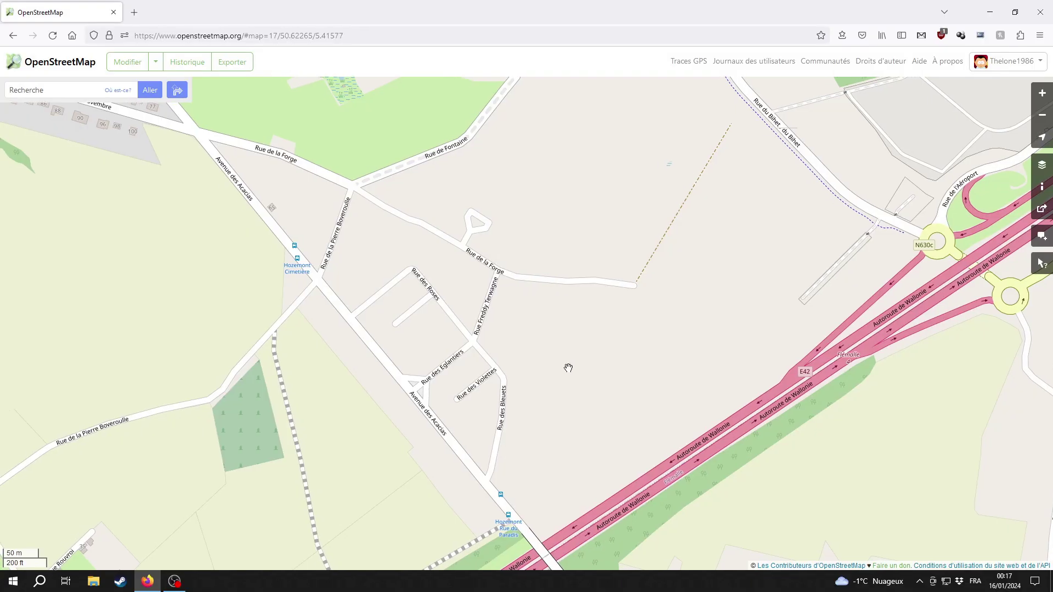
{"action": "key", "text": "F5"}
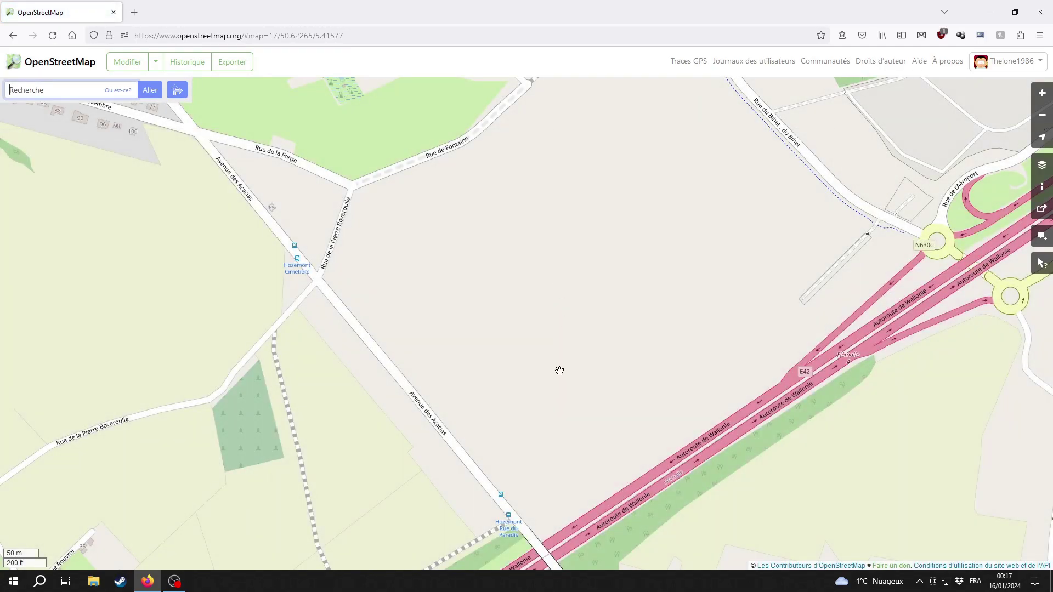
{"action": "left_click_drag", "start_coordinate": [604, 258], "coordinate": [665, 419]}
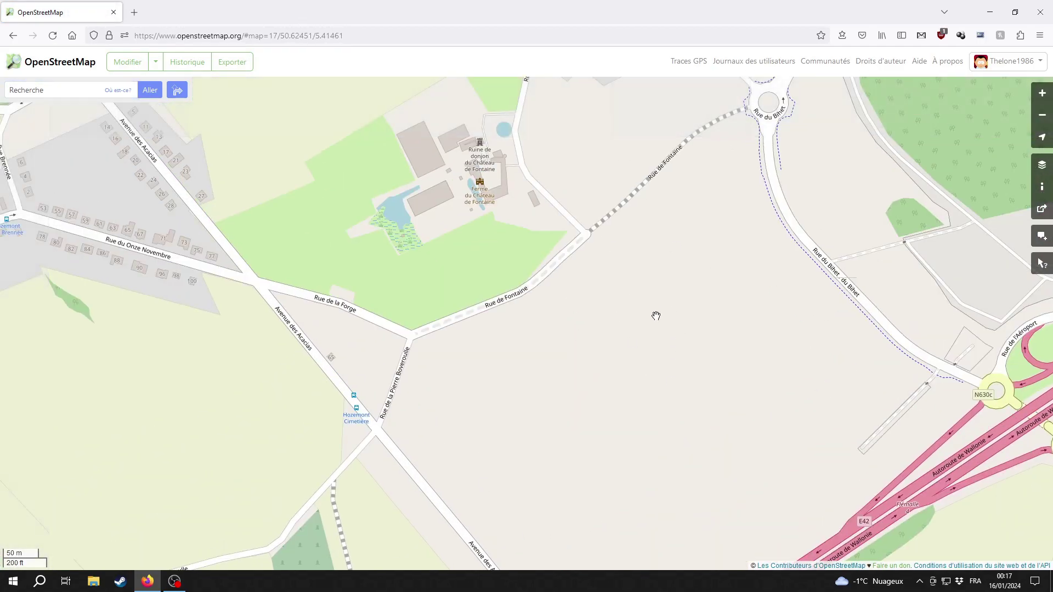
{"action": "left_click_drag", "start_coordinate": [656, 275], "coordinate": [582, 421]}
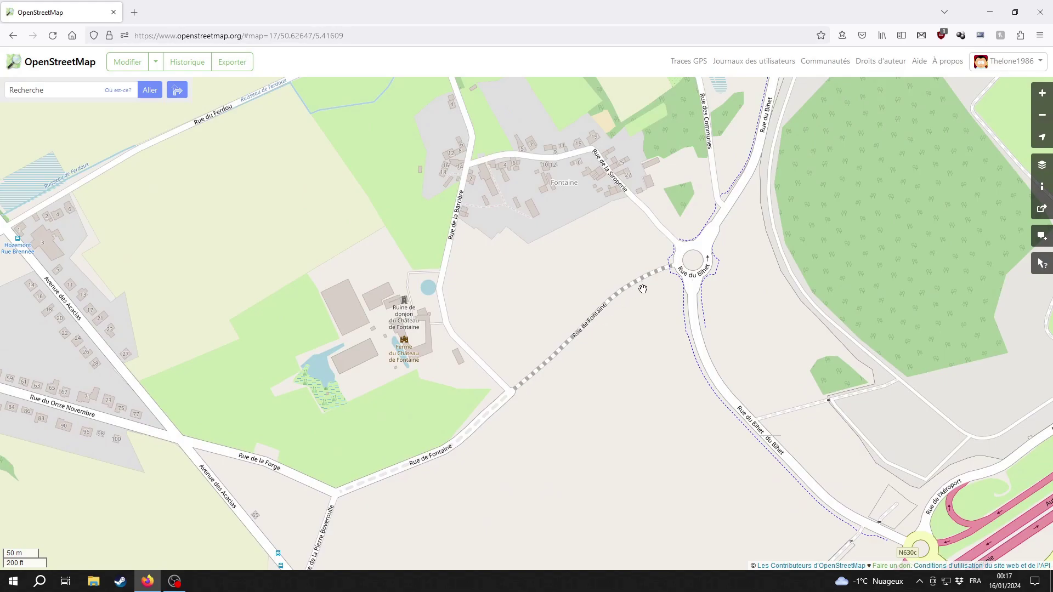
{"action": "left_click_drag", "start_coordinate": [466, 452], "coordinate": [571, 380]}
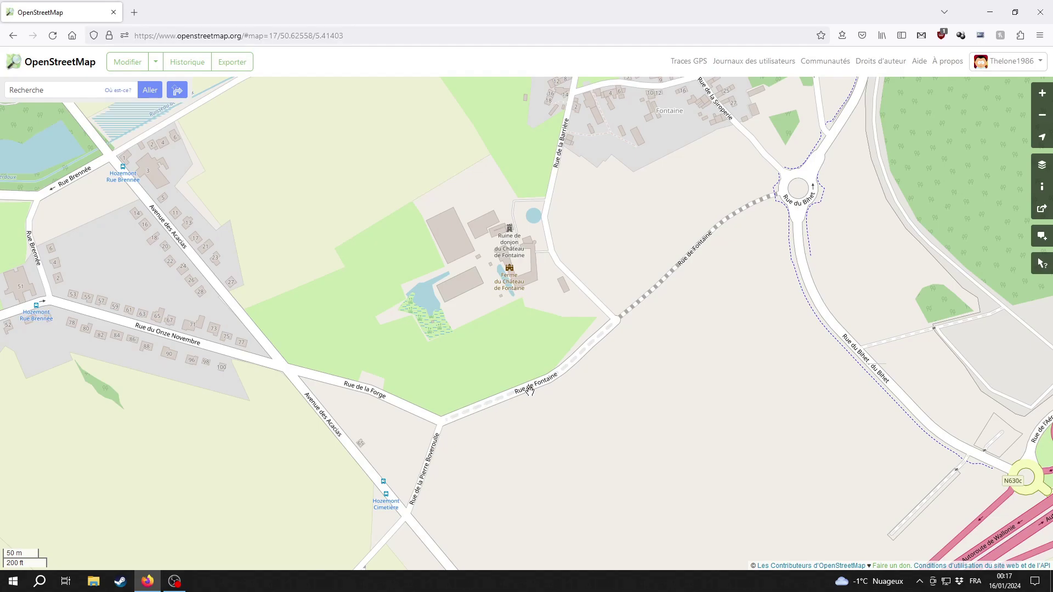
{"action": "left_click_drag", "start_coordinate": [486, 421], "coordinate": [550, 333]}
{"action": "left_click_drag", "start_coordinate": [496, 427], "coordinate": [535, 329]}
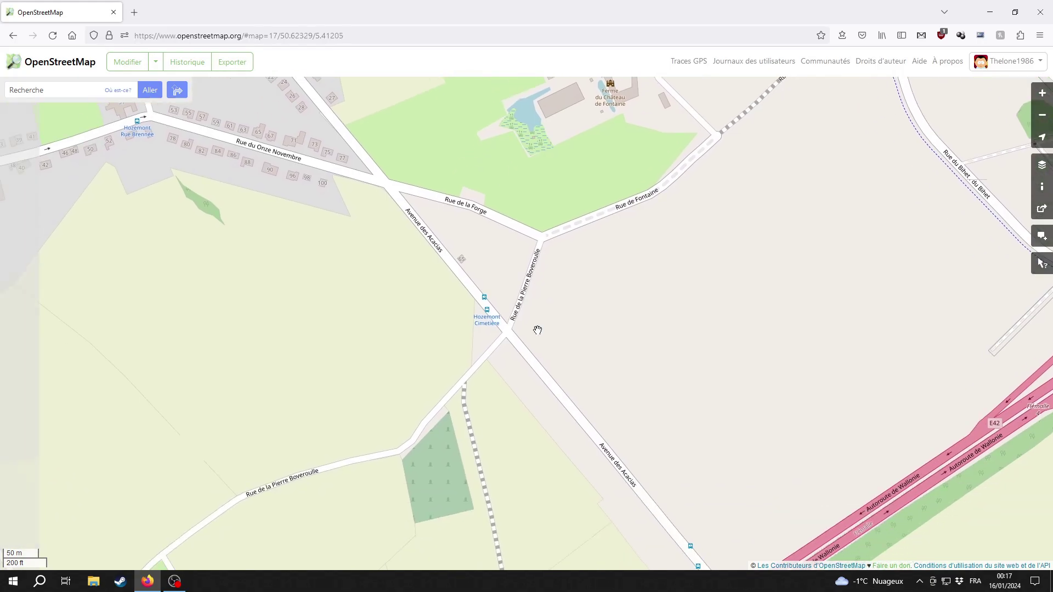
{"action": "left_click_drag", "start_coordinate": [579, 243], "coordinate": [612, 83]}
{"action": "left_click_drag", "start_coordinate": [722, 282], "coordinate": [600, 491]}
{"action": "left_click_drag", "start_coordinate": [612, 282], "coordinate": [552, 430]}
{"action": "left_click_drag", "start_coordinate": [680, 308], "coordinate": [511, 506]}
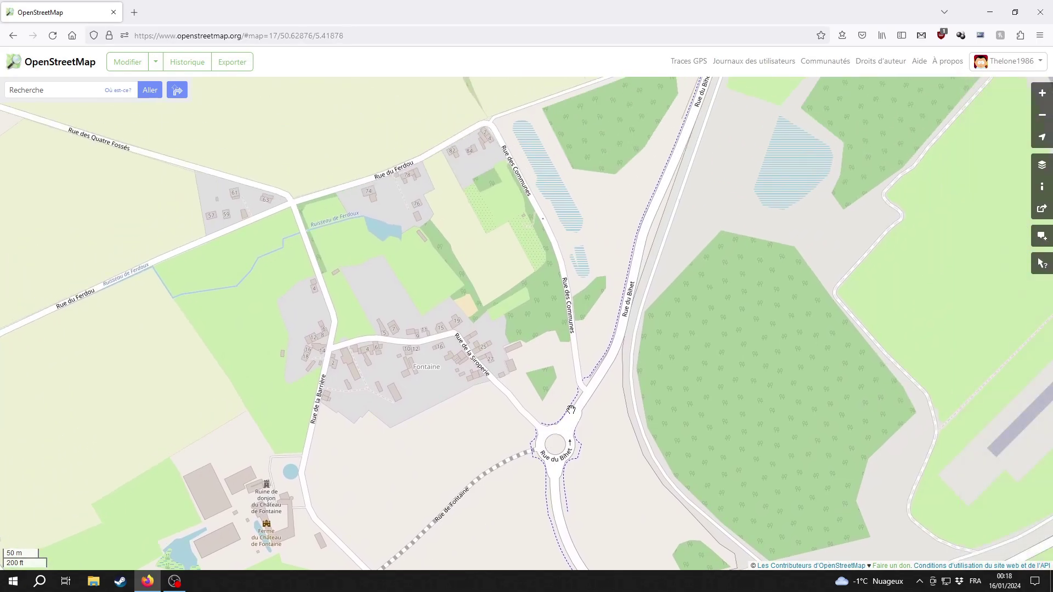
Step: Check the rendered map along Rue des Communes and the road running from its northern bend towards the N630c
{"action": "scroll", "coordinate": [543, 240], "scroll_direction": "up", "scroll_amount": 1}
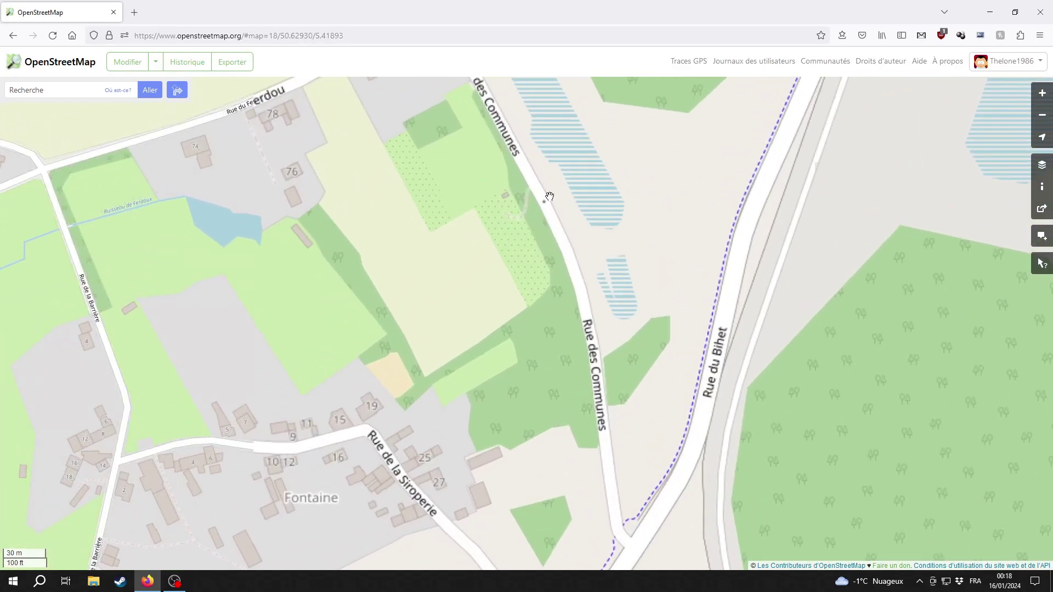
{"action": "left_click_drag", "start_coordinate": [516, 184], "coordinate": [664, 292]}
{"action": "left_click_drag", "start_coordinate": [581, 117], "coordinate": [389, 286]}
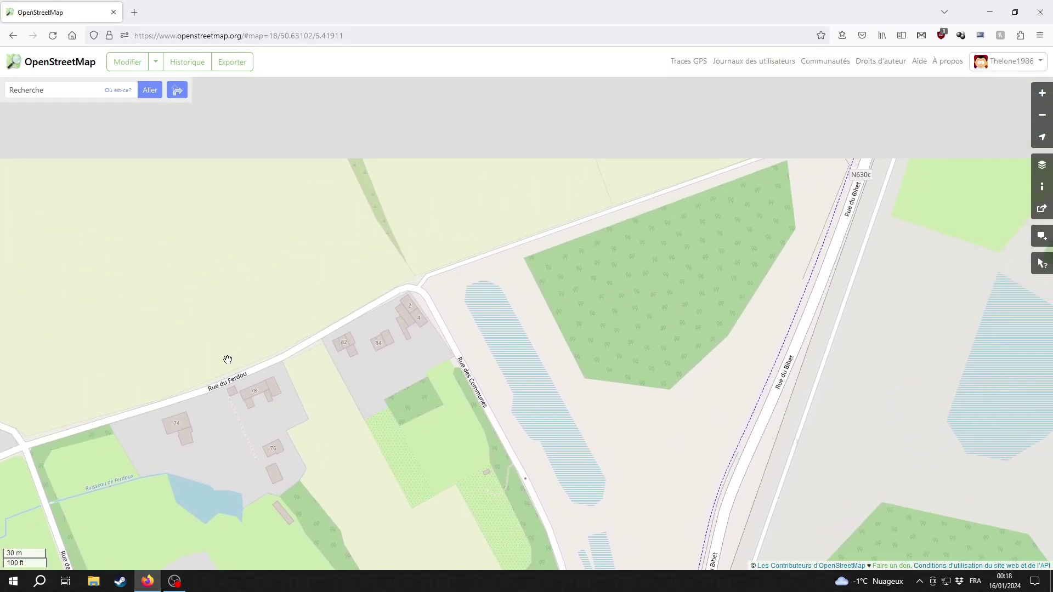
{"action": "left_click_drag", "start_coordinate": [227, 360], "coordinate": [348, 309]}
{"action": "left_click_drag", "start_coordinate": [697, 161], "coordinate": [411, 336]}
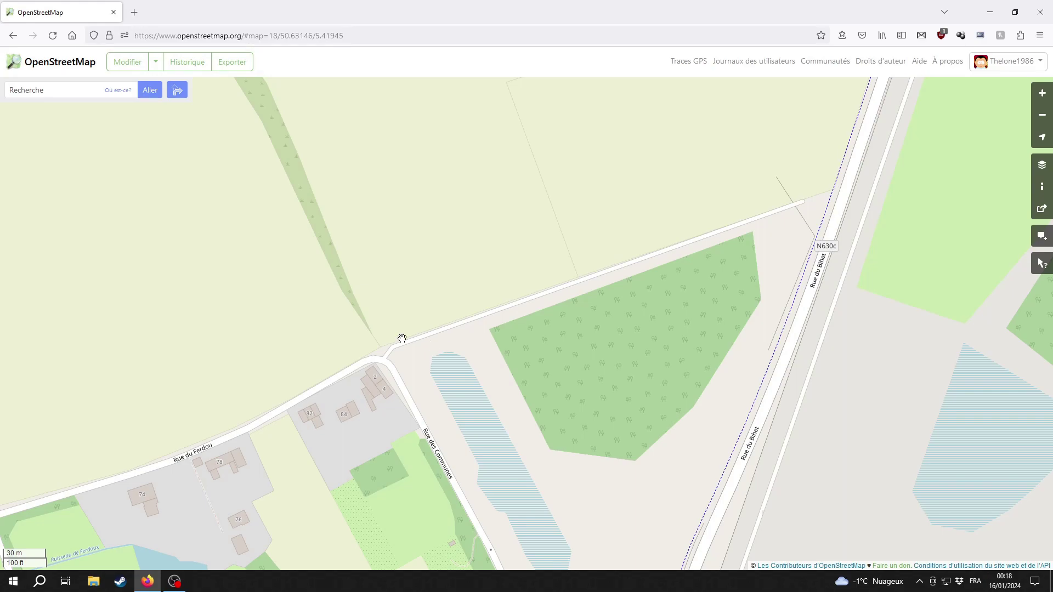
{"action": "left_click_drag", "start_coordinate": [675, 321], "coordinate": [485, 407]}
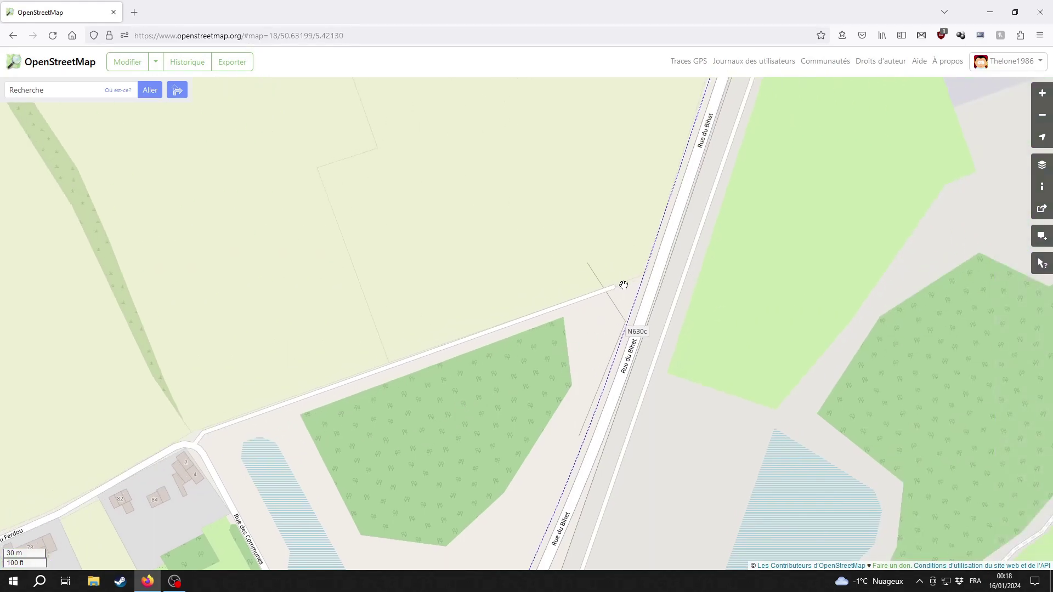
{"action": "left_click_drag", "start_coordinate": [278, 472], "coordinate": [583, 322]}
Step: Check the rendered Rue du Ferdou between Avenue des Acacias and Rue des Communes, including its junction with Rue de la Barrière
{"action": "scroll", "coordinate": [465, 393], "scroll_direction": "down", "scroll_amount": 1}
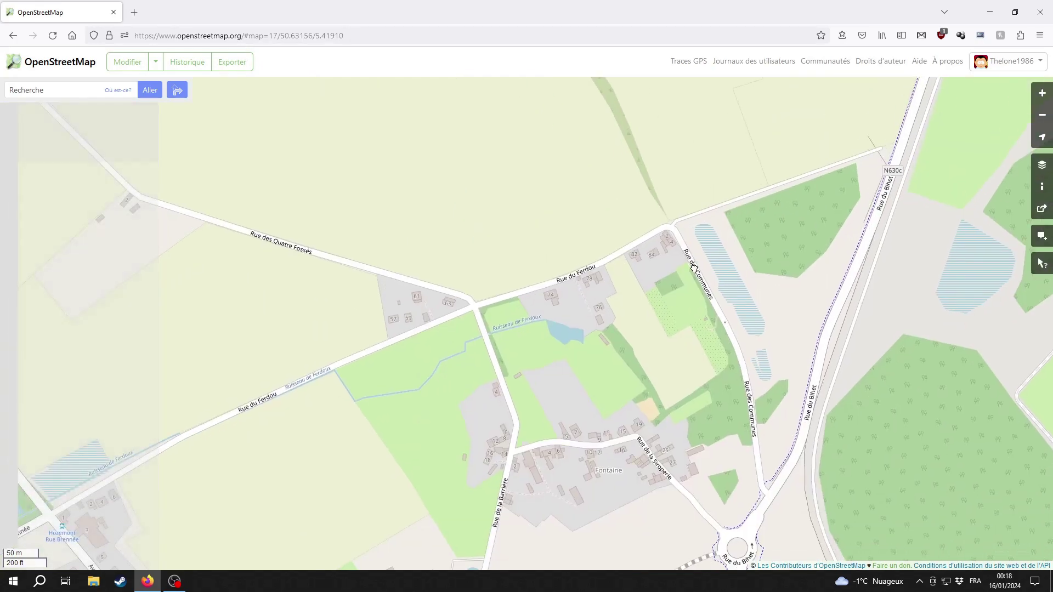
{"action": "left_click_drag", "start_coordinate": [467, 410], "coordinate": [666, 288]}
{"action": "left_click_drag", "start_coordinate": [334, 398], "coordinate": [489, 346]}
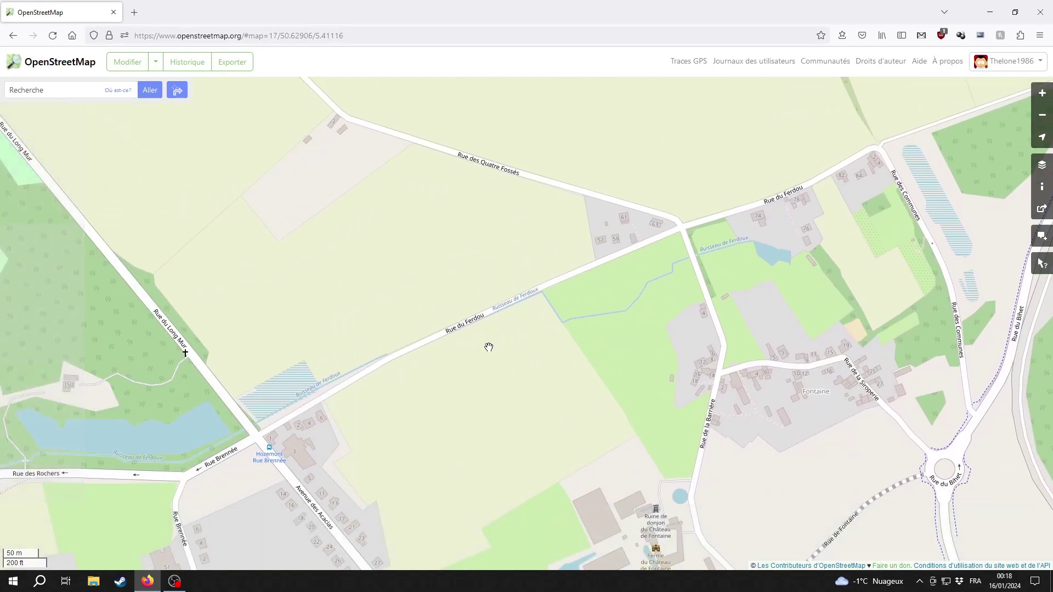
{"action": "left_click_drag", "start_coordinate": [601, 360], "coordinate": [598, 294]}
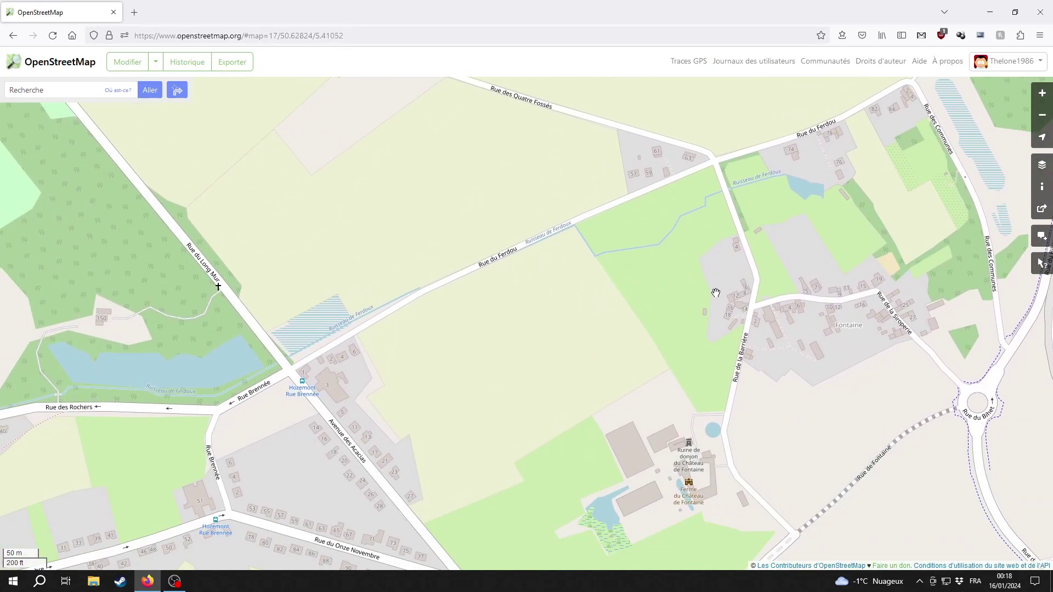
{"action": "left_click_drag", "start_coordinate": [714, 287], "coordinate": [433, 407]}
{"action": "scroll", "coordinate": [242, 366], "scroll_direction": "up", "scroll_amount": 1}
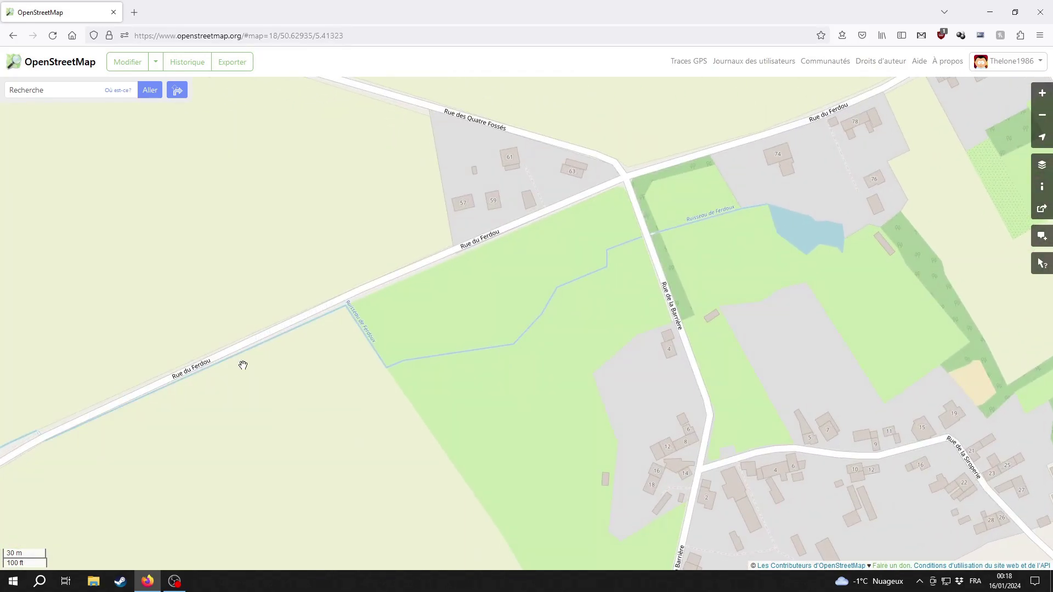
{"action": "scroll", "coordinate": [367, 311], "scroll_direction": "down", "scroll_amount": 1}
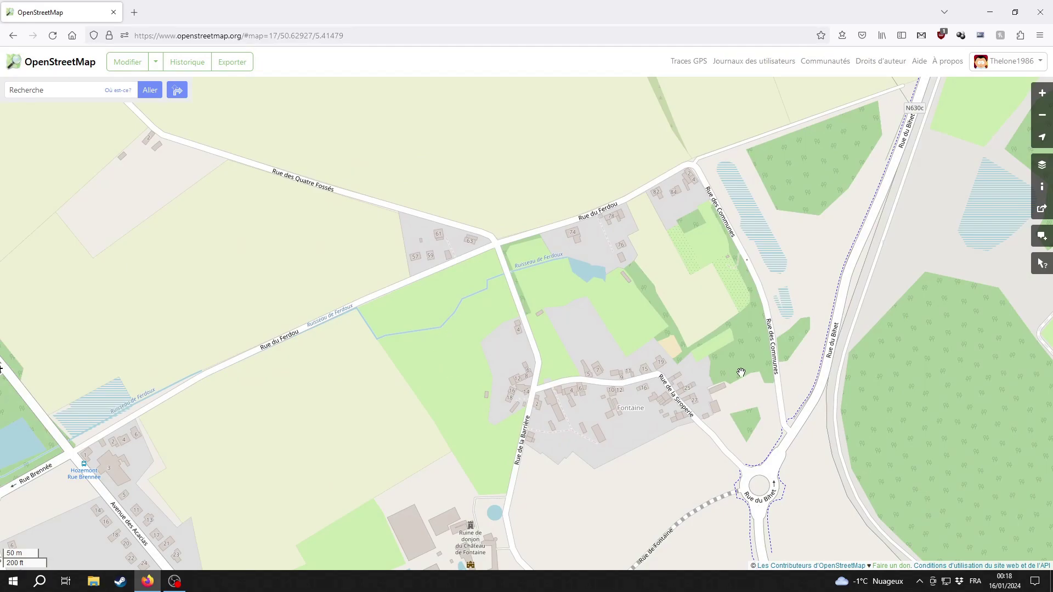
Step: Follow the N630c on the rendered map from Rue du Bihet past Flexport City to Giratoire Village
{"action": "left_click_drag", "start_coordinate": [847, 348], "coordinate": [669, 353]}
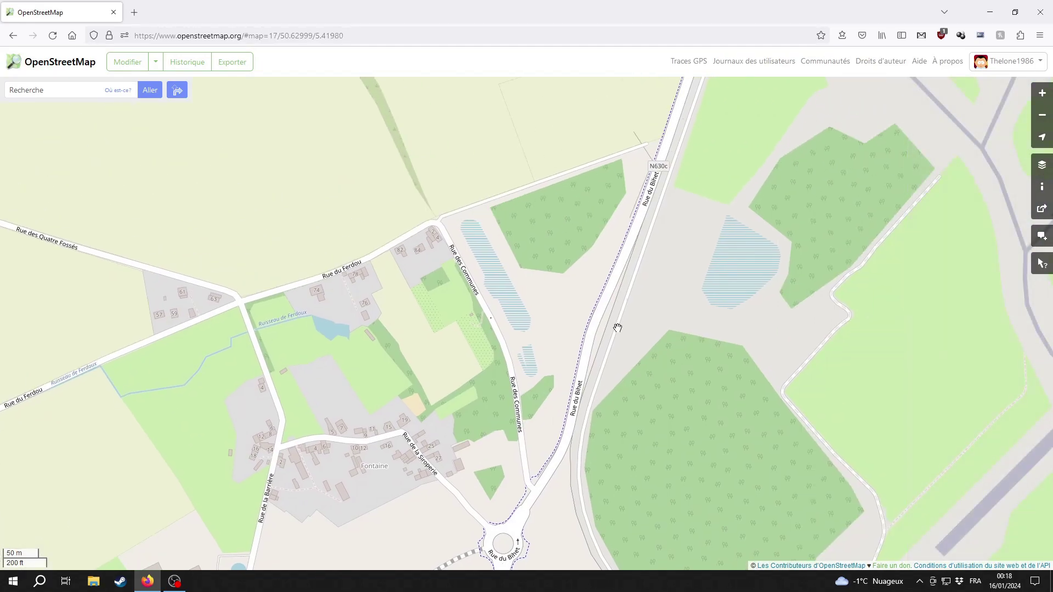
{"action": "left_click_drag", "start_coordinate": [601, 329], "coordinate": [560, 417]}
{"action": "left_click_drag", "start_coordinate": [614, 296], "coordinate": [570, 383]}
{"action": "left_click_drag", "start_coordinate": [592, 318], "coordinate": [547, 419]}
{"action": "left_click_drag", "start_coordinate": [576, 291], "coordinate": [516, 410]}
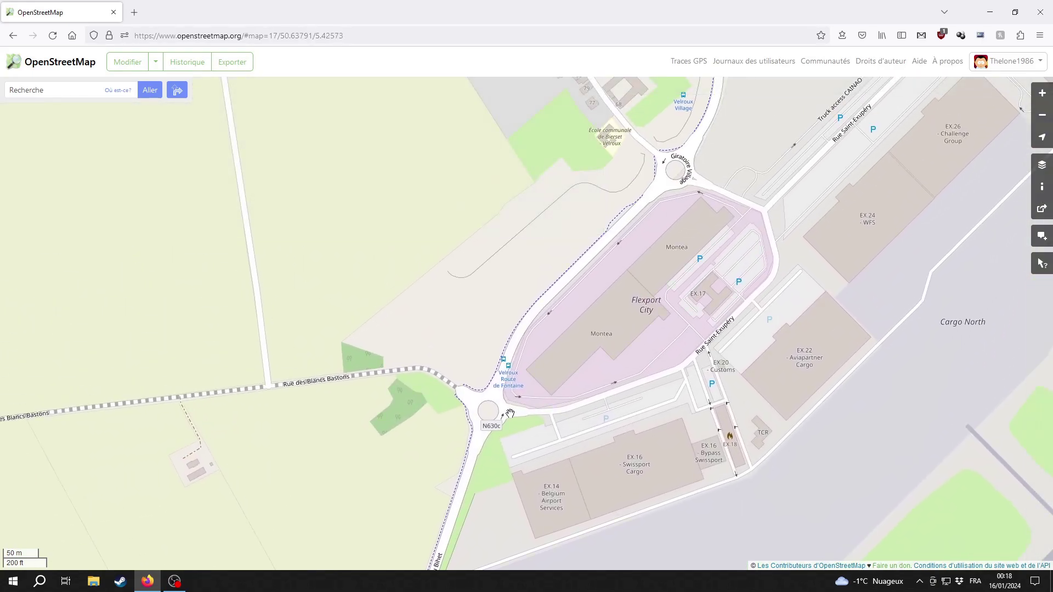
{"action": "left_click_drag", "start_coordinate": [578, 276], "coordinate": [540, 324]}
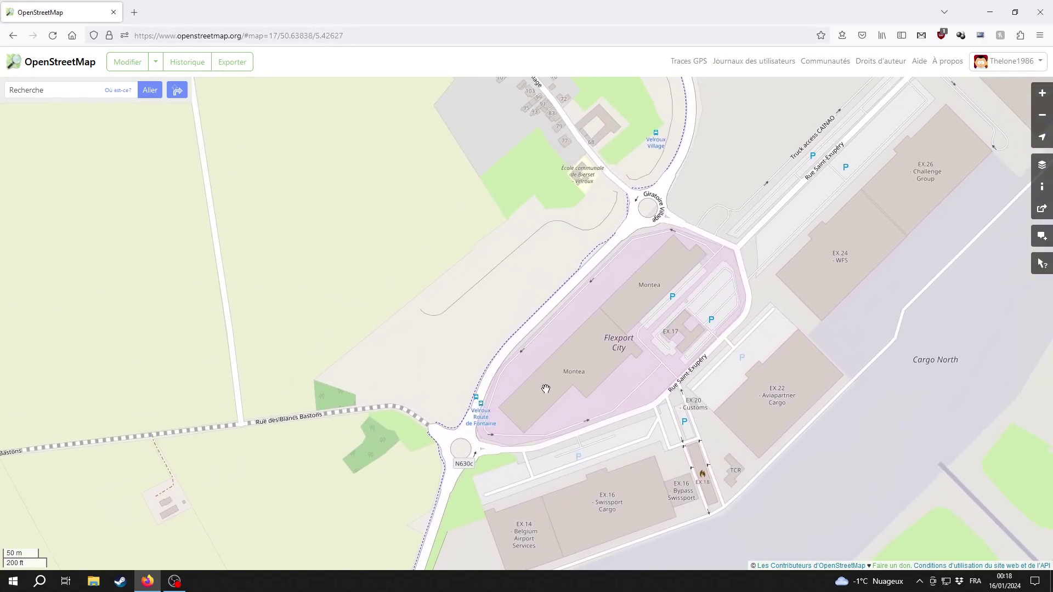
{"action": "left_click_drag", "start_coordinate": [602, 231], "coordinate": [525, 371]}
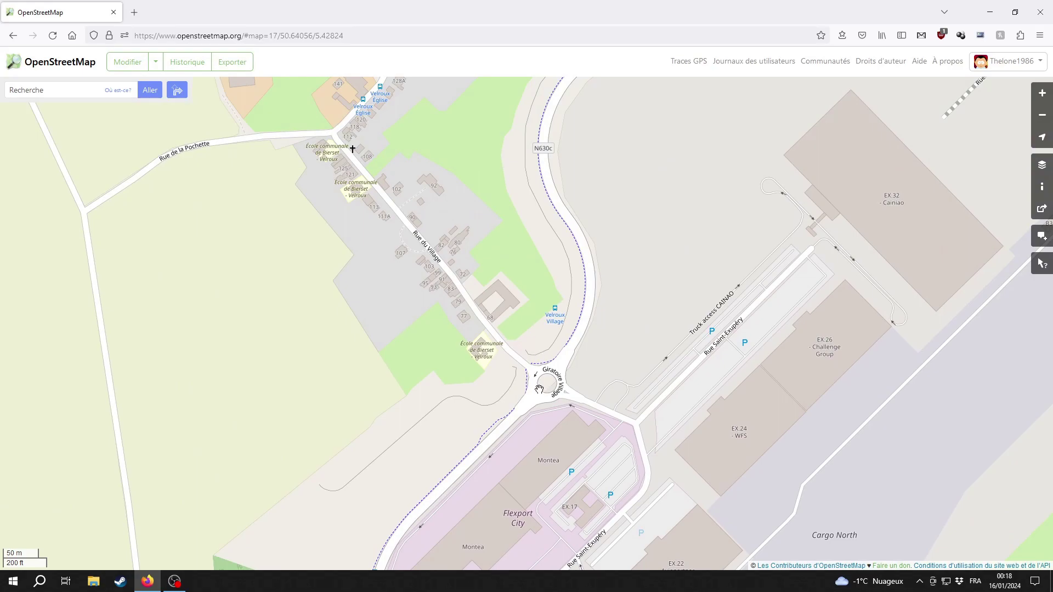
Step: Examine the Rue du Village connection at Giratoire Village and follow the N630c northward to Giratoire Presbytère
{"action": "scroll", "coordinate": [539, 389], "scroll_direction": "up", "scroll_amount": 1}
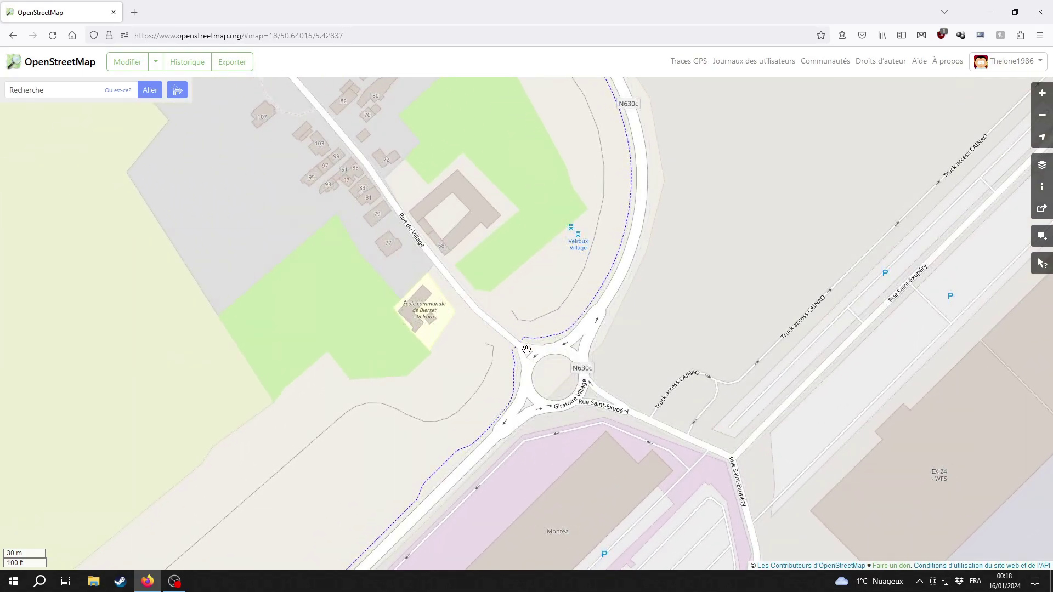
{"action": "left_click_drag", "start_coordinate": [531, 330], "coordinate": [465, 437]}
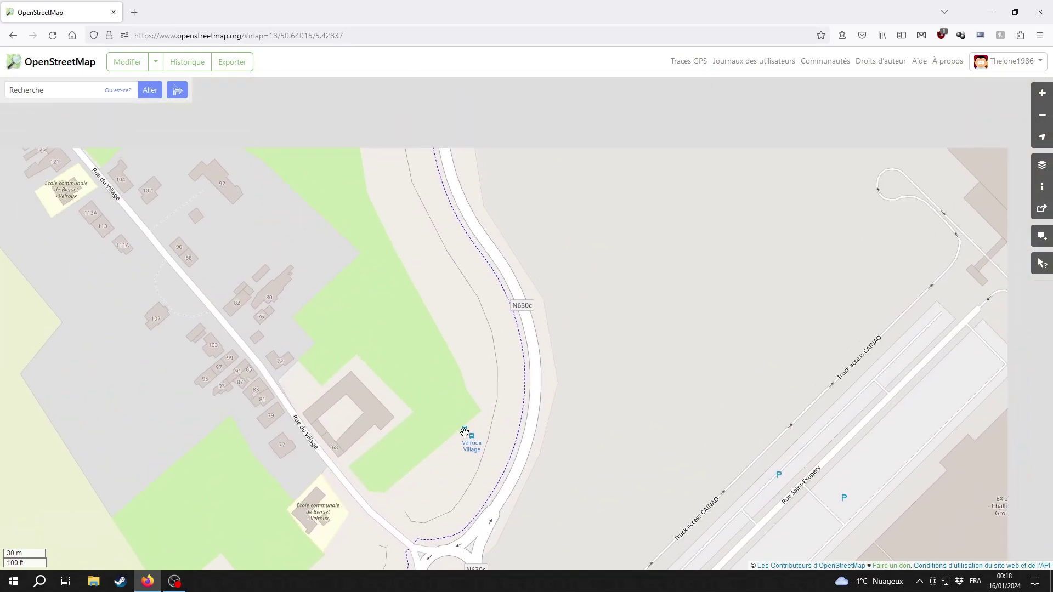
{"action": "left_click_drag", "start_coordinate": [521, 301], "coordinate": [519, 439]}
{"action": "left_click_drag", "start_coordinate": [466, 302], "coordinate": [459, 439]}
{"action": "left_click_drag", "start_coordinate": [466, 329], "coordinate": [465, 466]}
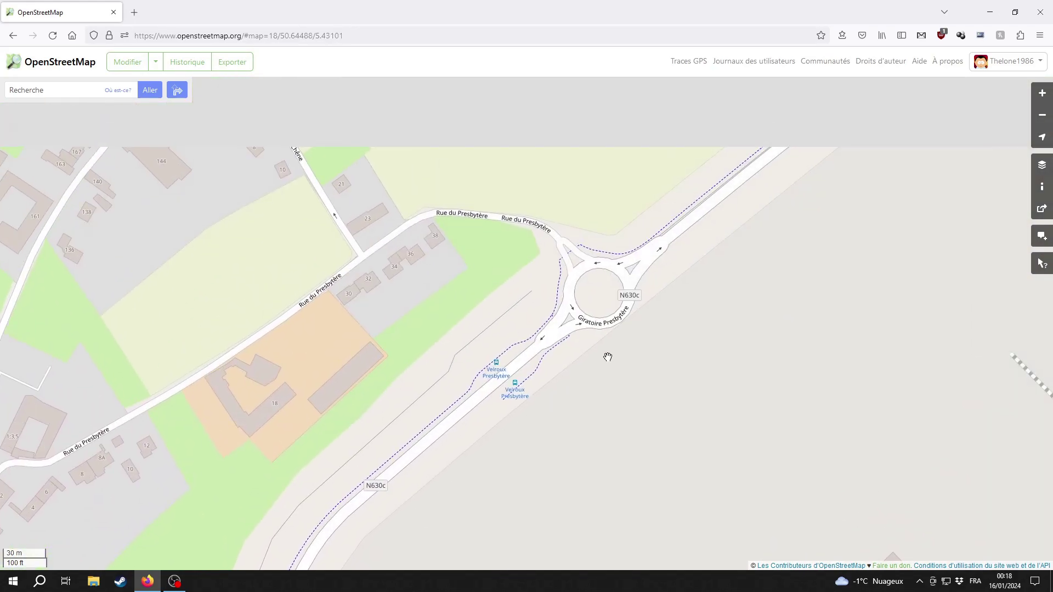
{"action": "left_click_drag", "start_coordinate": [606, 355], "coordinate": [512, 426]}
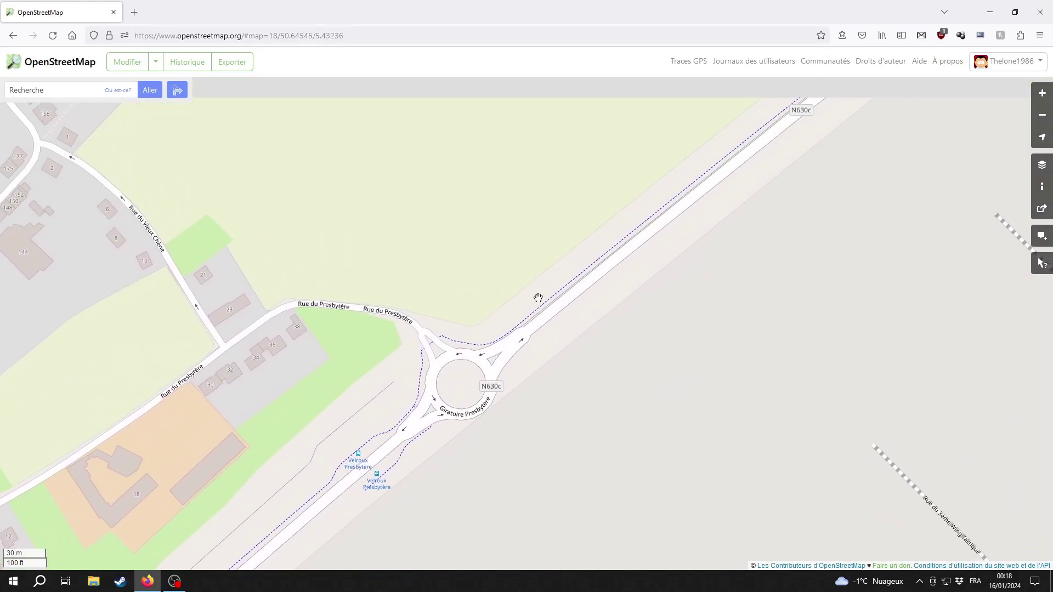
Step: Follow the N630c northward on the rendered map from Giratoire Presbytère to Giratoire Cimetière and examine the roads and buildings west of it
{"action": "left_click_drag", "start_coordinate": [761, 177], "coordinate": [490, 391]}
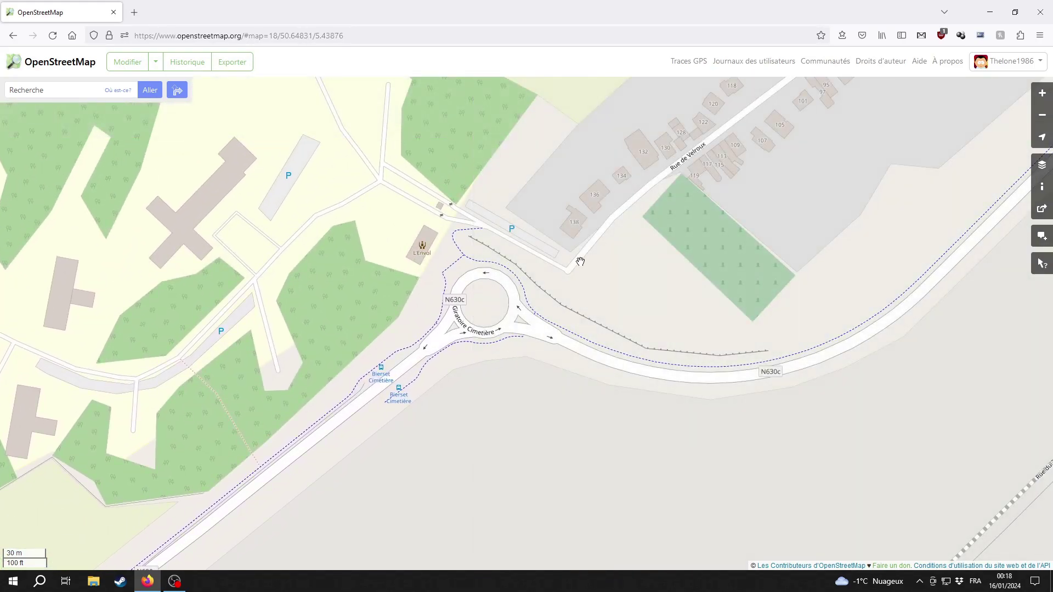
{"action": "left_click_drag", "start_coordinate": [339, 179], "coordinate": [462, 248]}
{"action": "left_click_drag", "start_coordinate": [257, 235], "coordinate": [425, 298]}
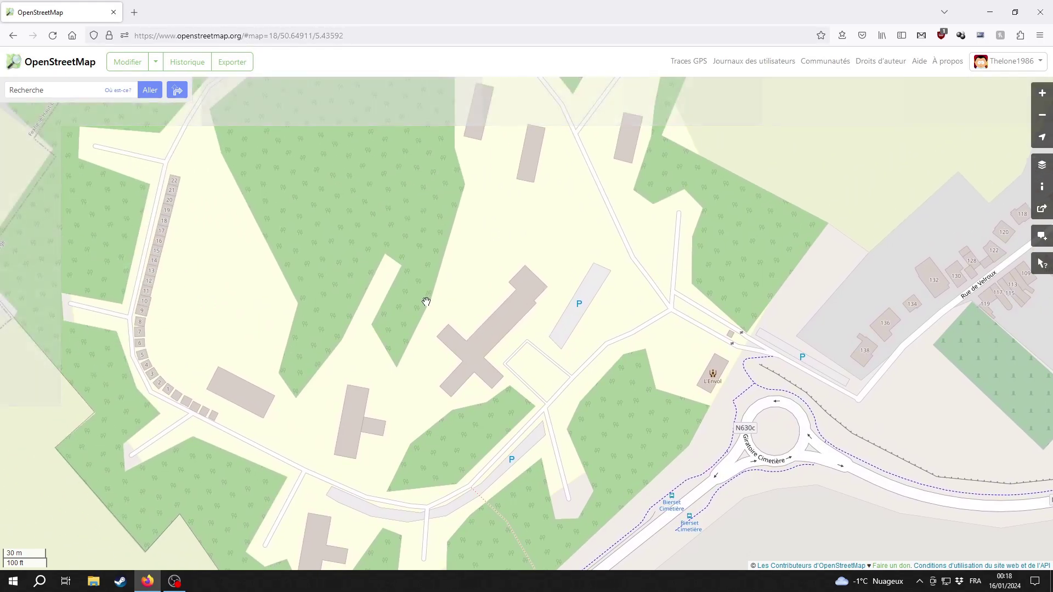
{"action": "scroll", "coordinate": [426, 298], "scroll_direction": "down", "scroll_amount": 1}
{"action": "scroll", "coordinate": [365, 328], "scroll_direction": "up", "scroll_amount": 1}
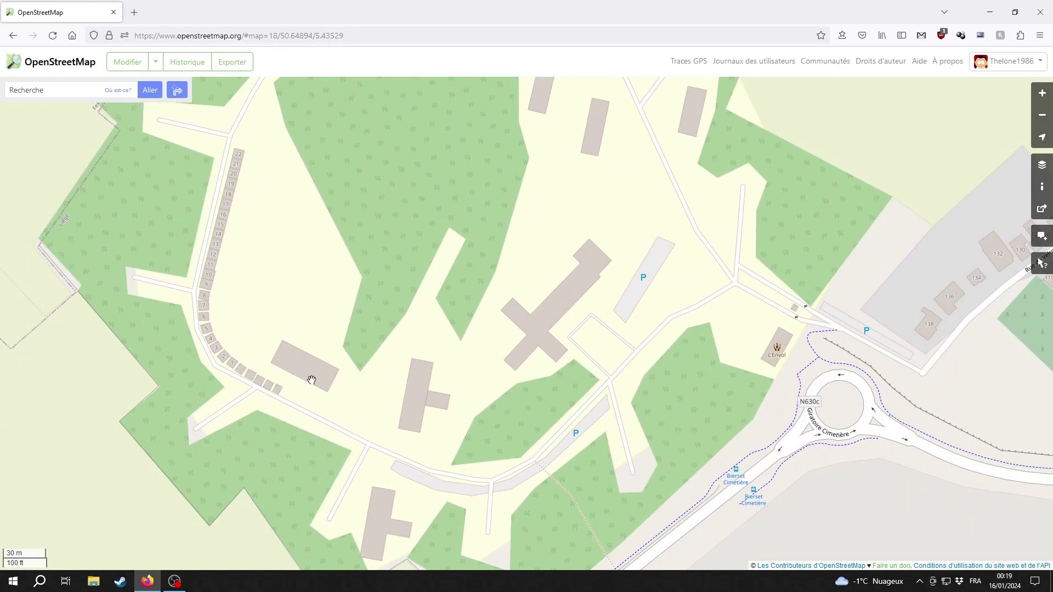
{"action": "left_click_drag", "start_coordinate": [709, 520], "coordinate": [503, 418]}
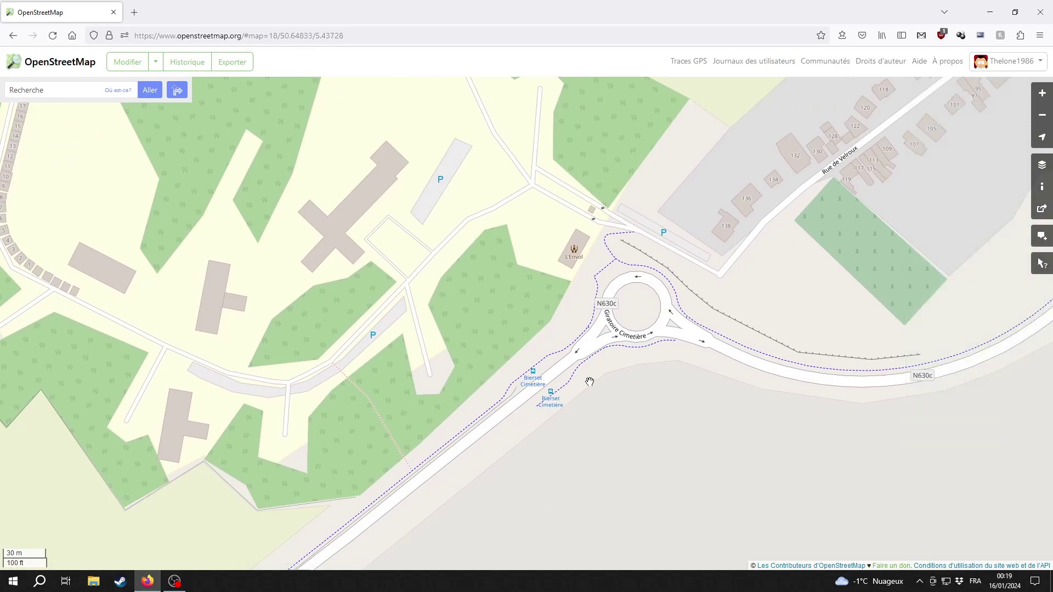
{"action": "left_click_drag", "start_coordinate": [629, 384], "coordinate": [559, 399]}
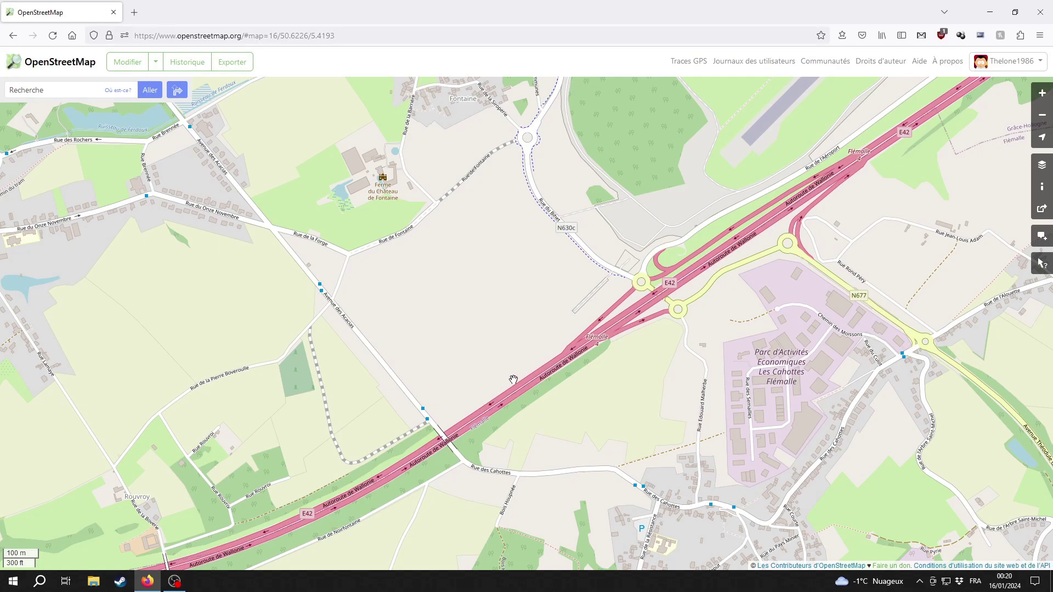
Step: Examine the rendered area around Avenue des Acacias between Rue de la Forge and the E42 motorway
{"action": "left_click_drag", "start_coordinate": [510, 381], "coordinate": [548, 373]}
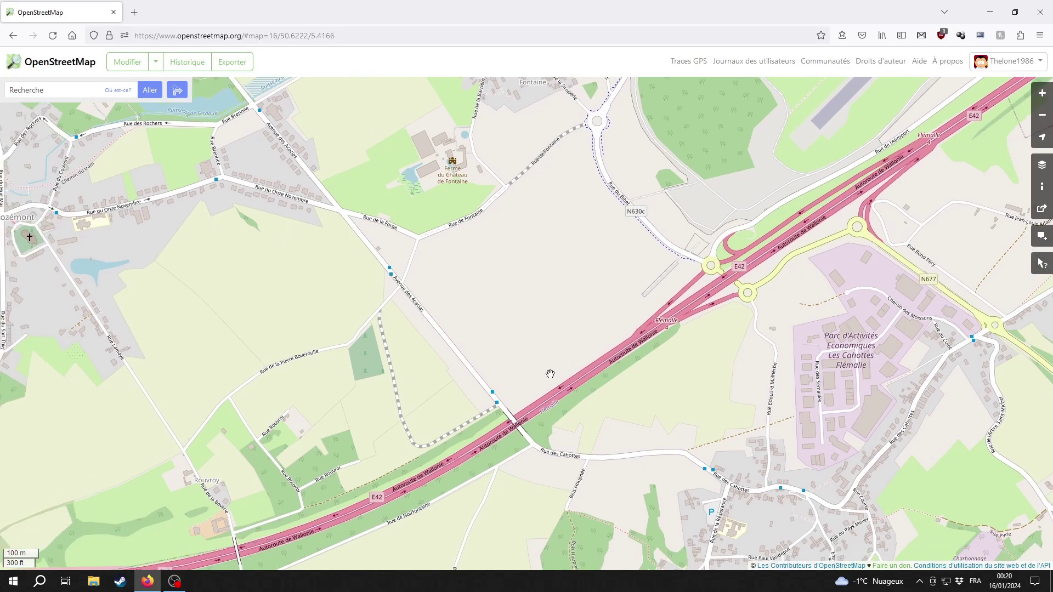